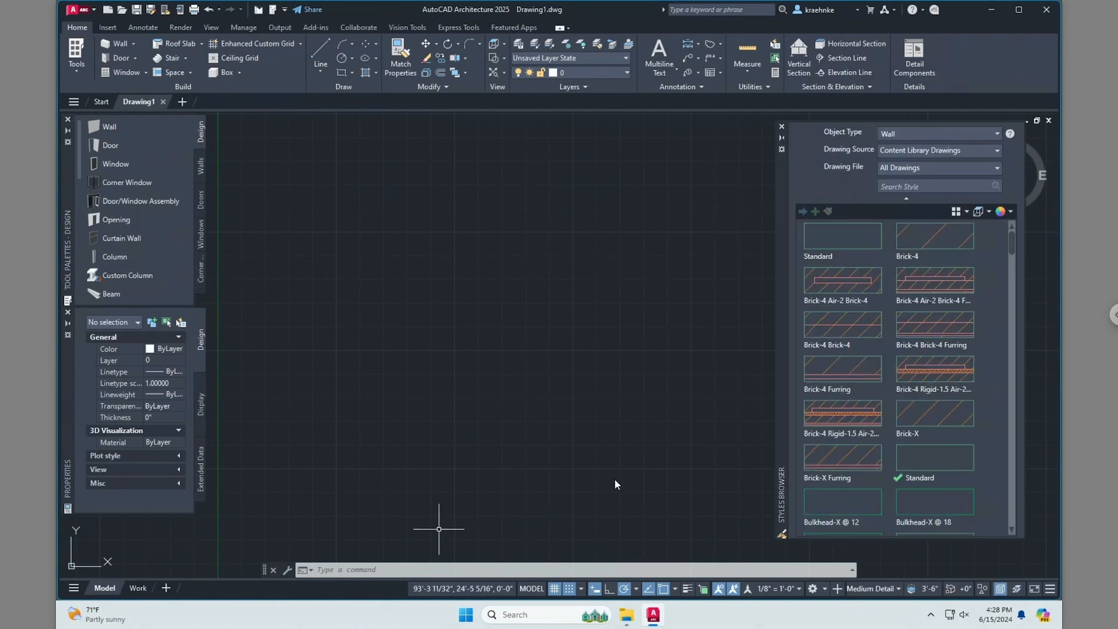
Clear the drawing area by closing the Styles Browser, Tool Palettes and Properties palettes
click(782, 127)
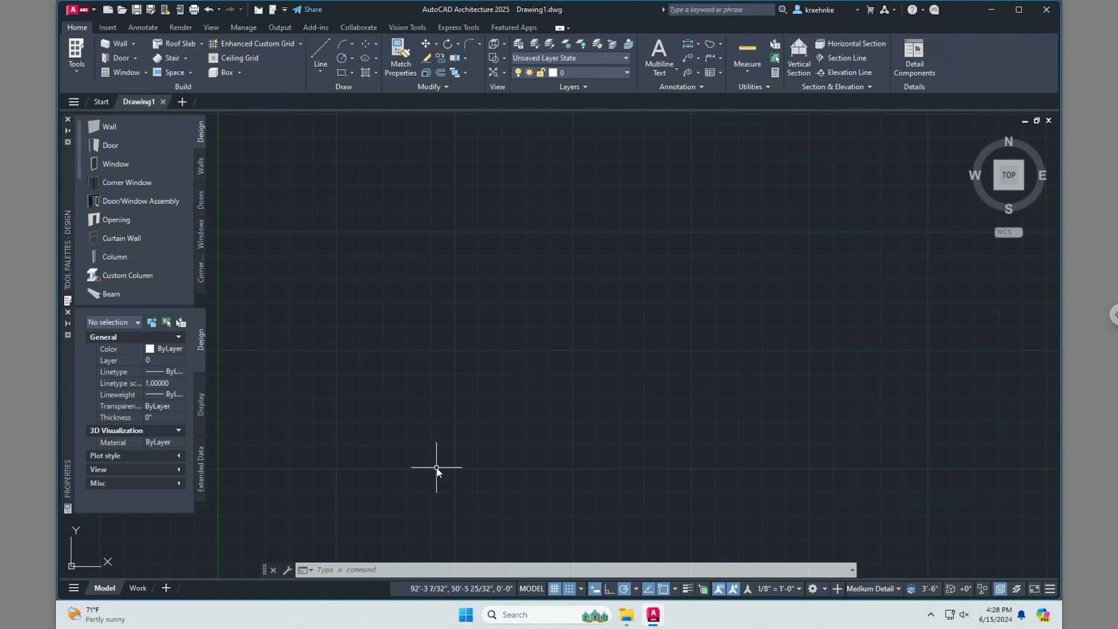
text(stylebr)
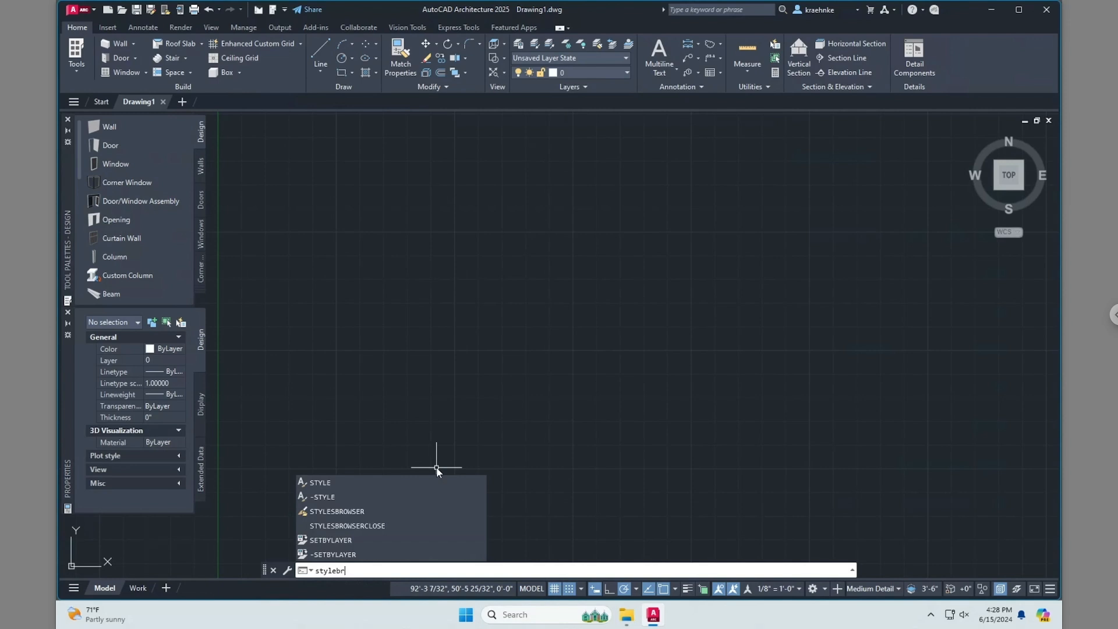
click(351, 508)
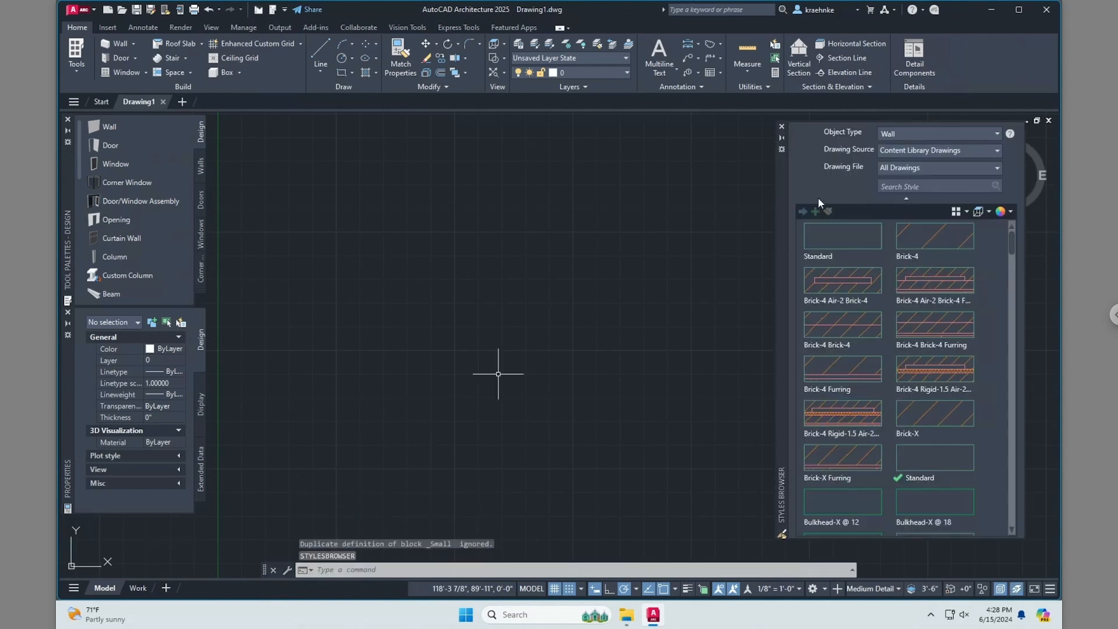
click(782, 126)
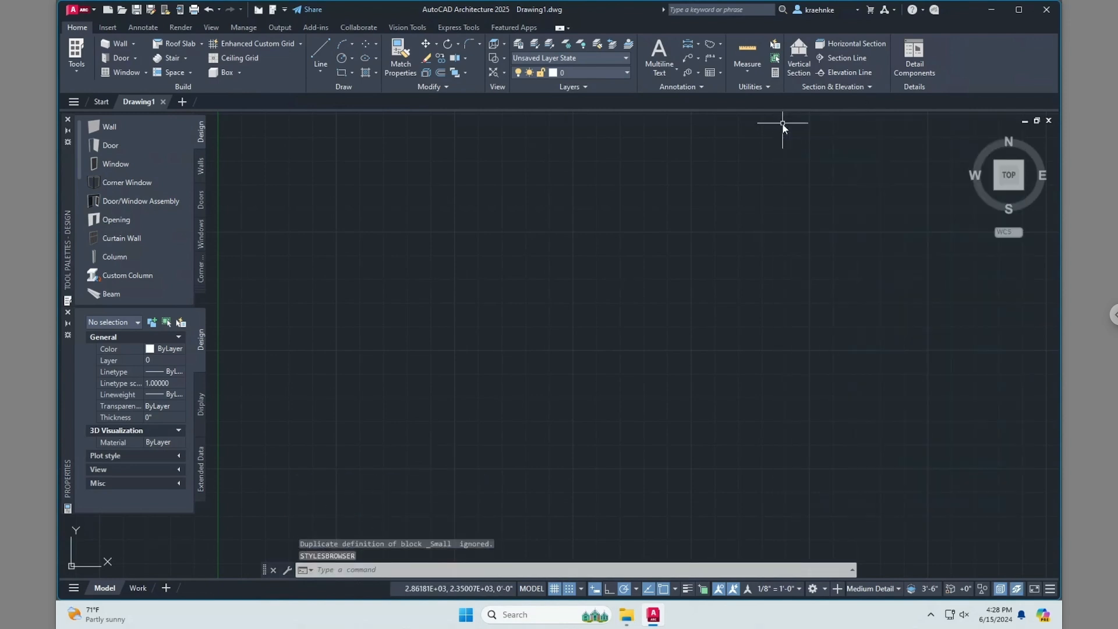
click(67, 120)
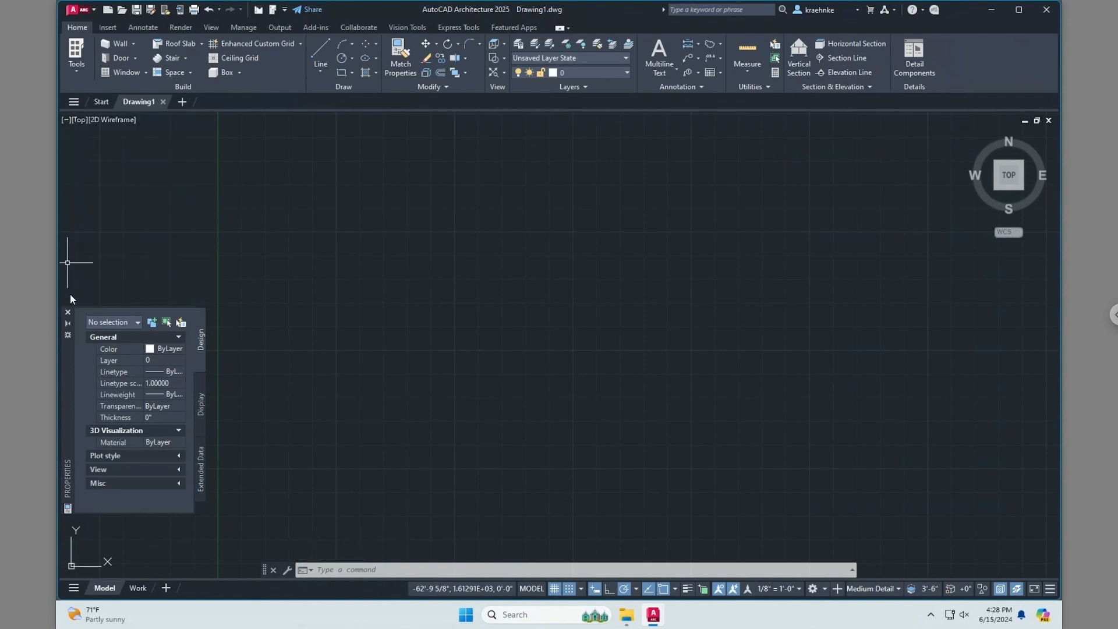
click(68, 312)
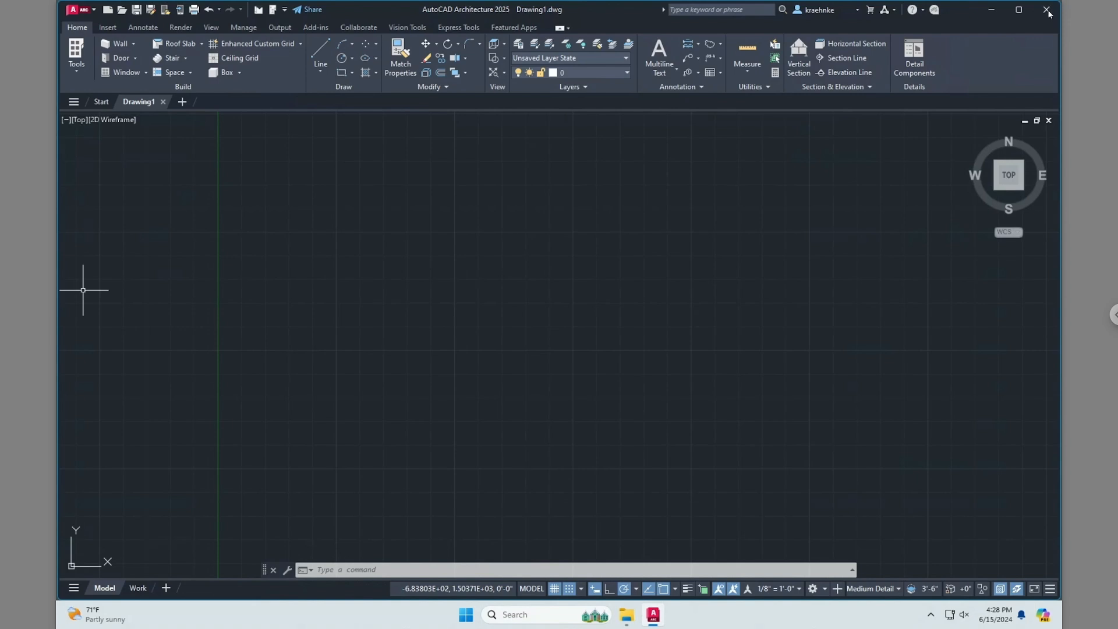
Turn on the menu bar and open the Load/Unload Customizations dialog with the MENULOAD command
click(285, 10)
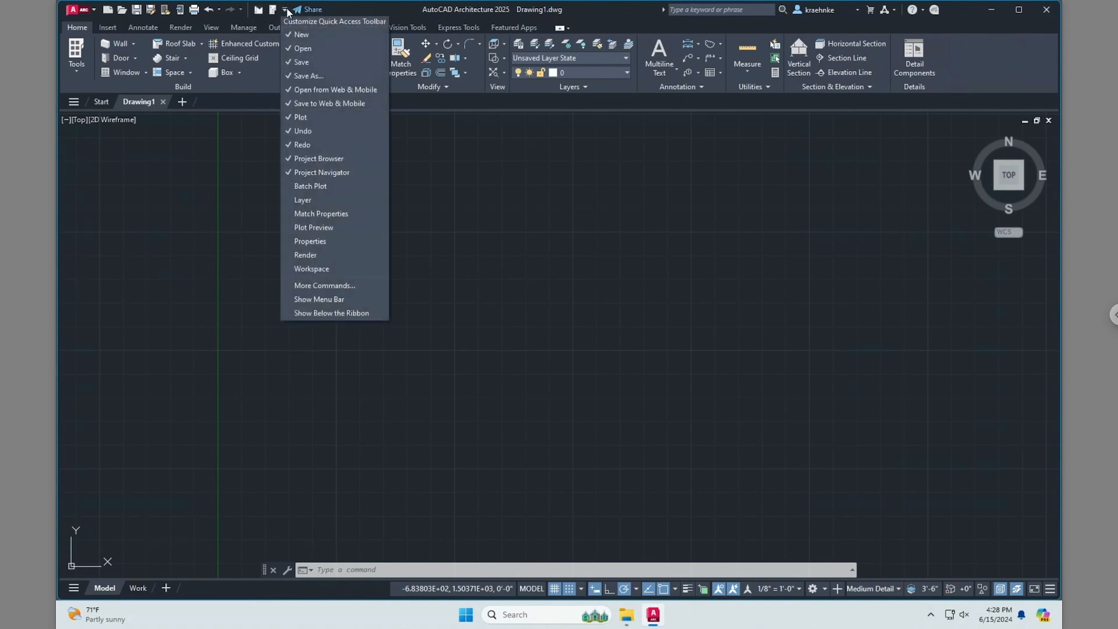
click(329, 300)
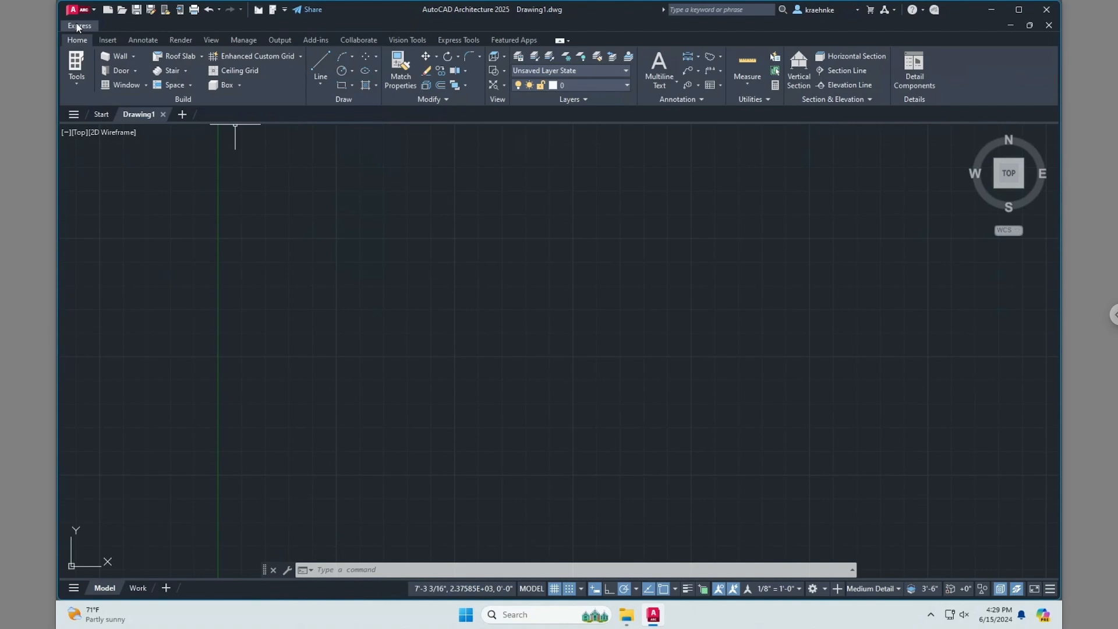
click(347, 570)
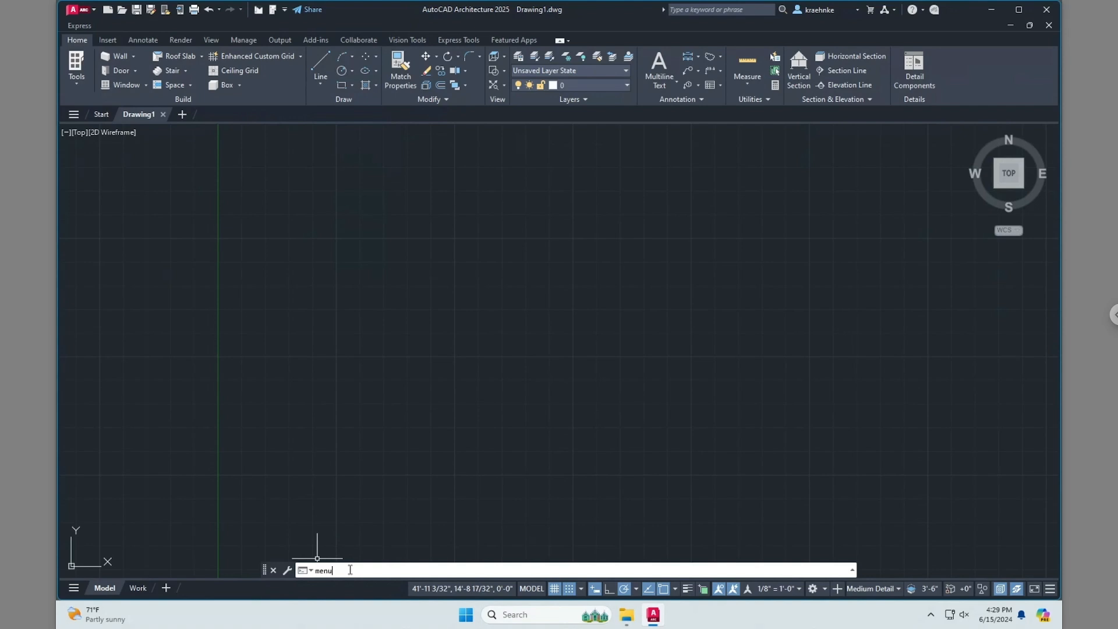
text(menuload)
key(Return)
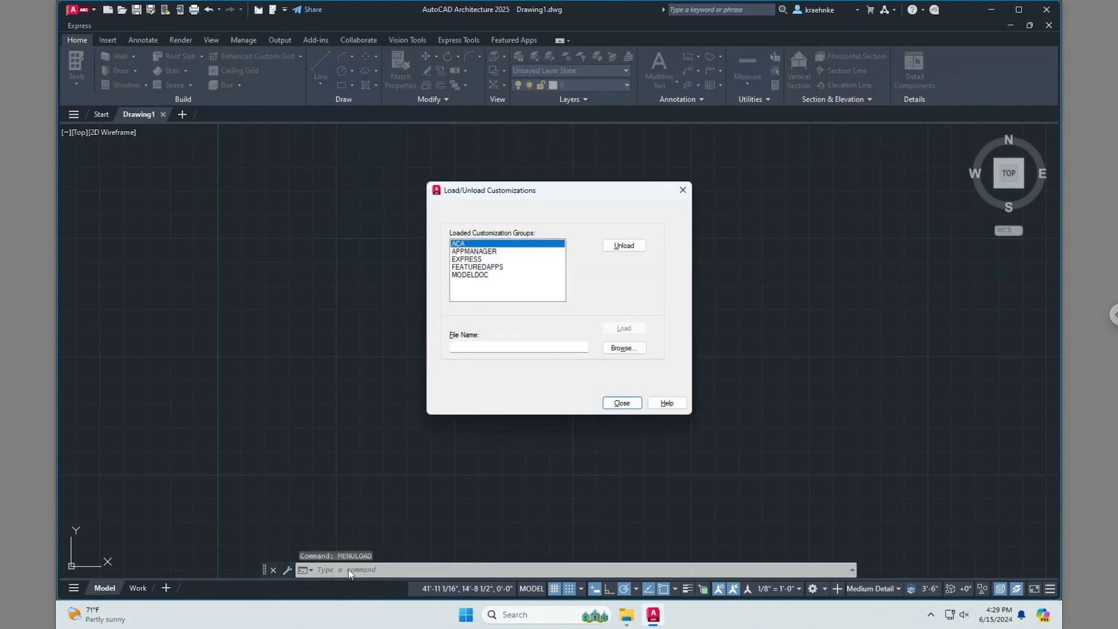
Load the acad.CUIX customization file from the ACA 2025 enu Support folder and close the customizations dialog
click(623, 348)
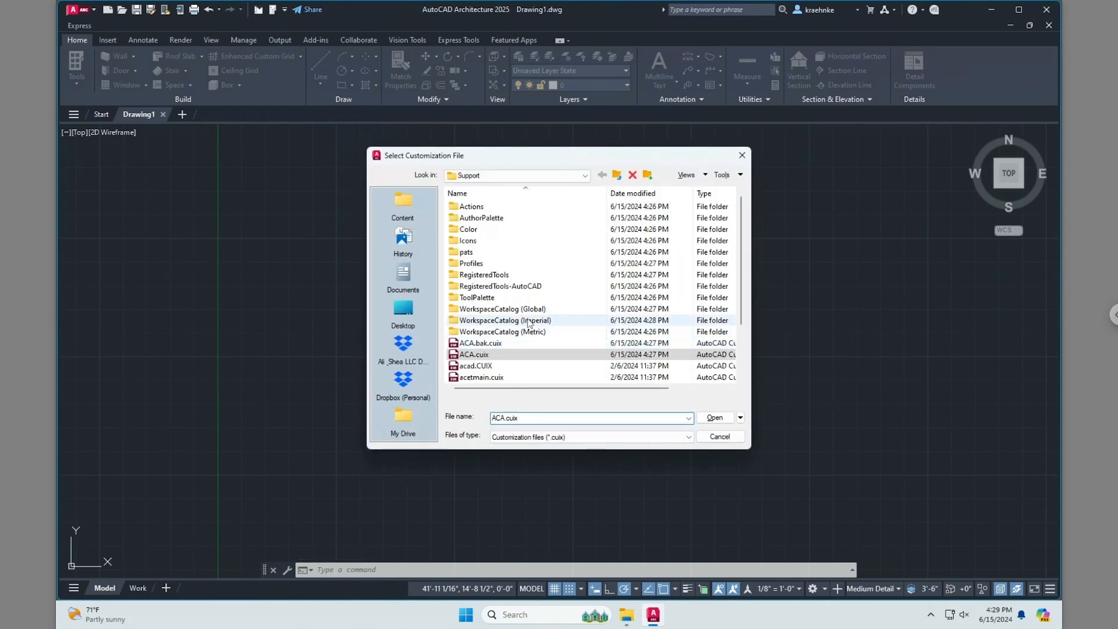
click(481, 367)
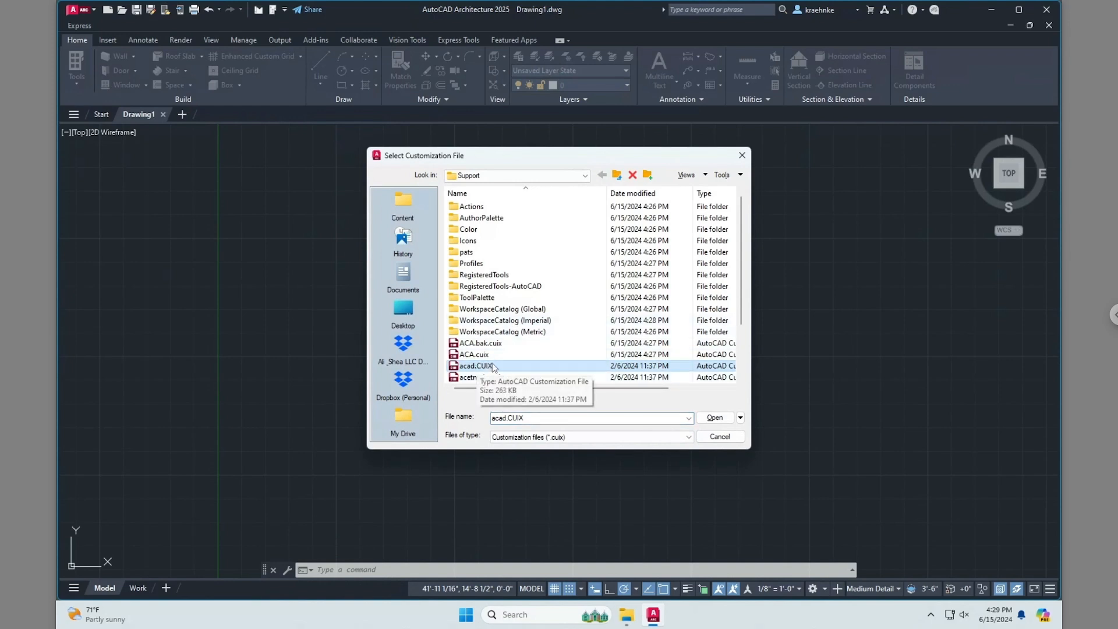
click(586, 176)
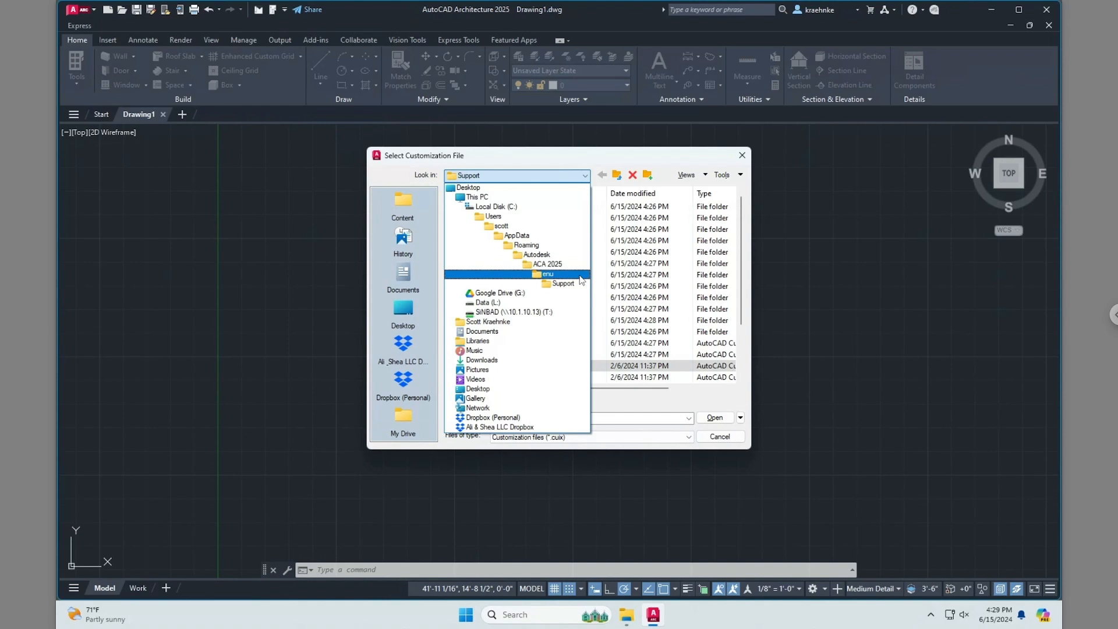
click(562, 284)
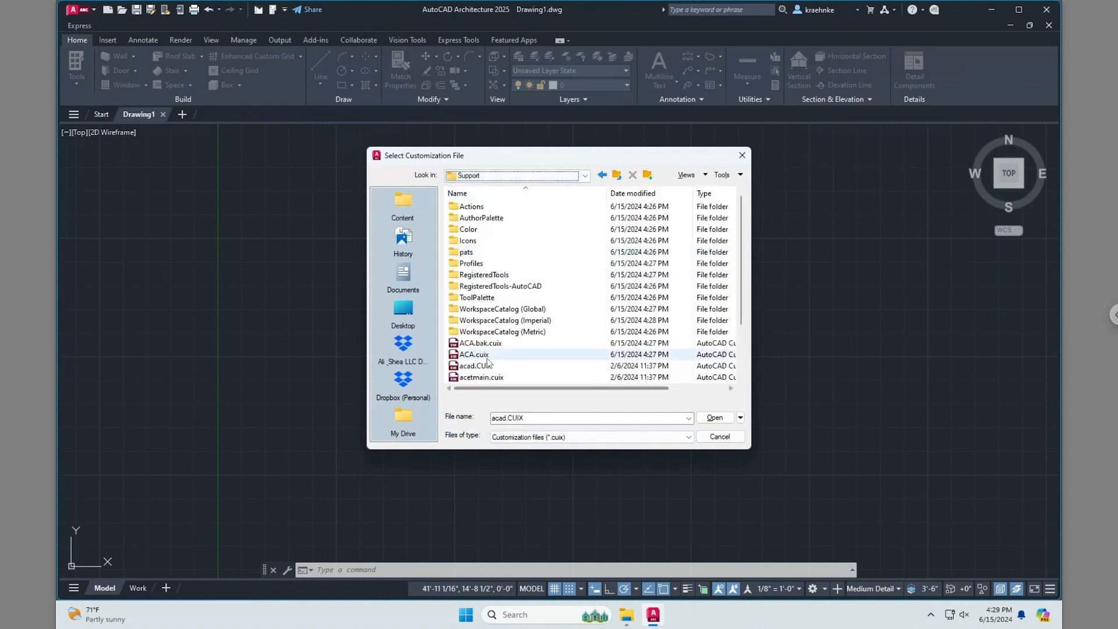
scroll(528, 334, down, 2)
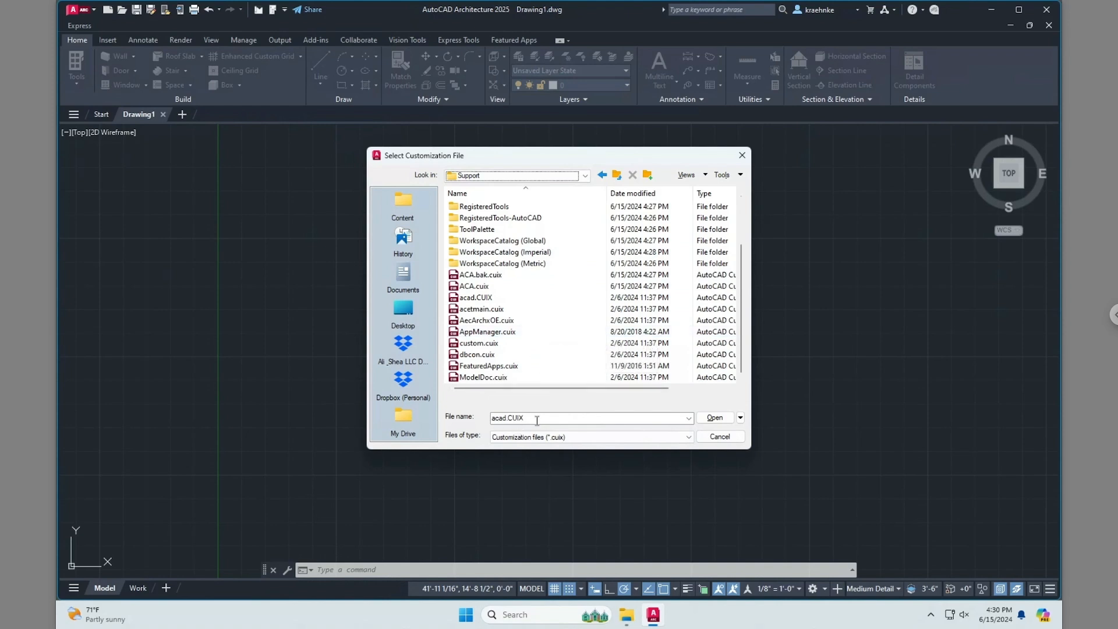
click(495, 300)
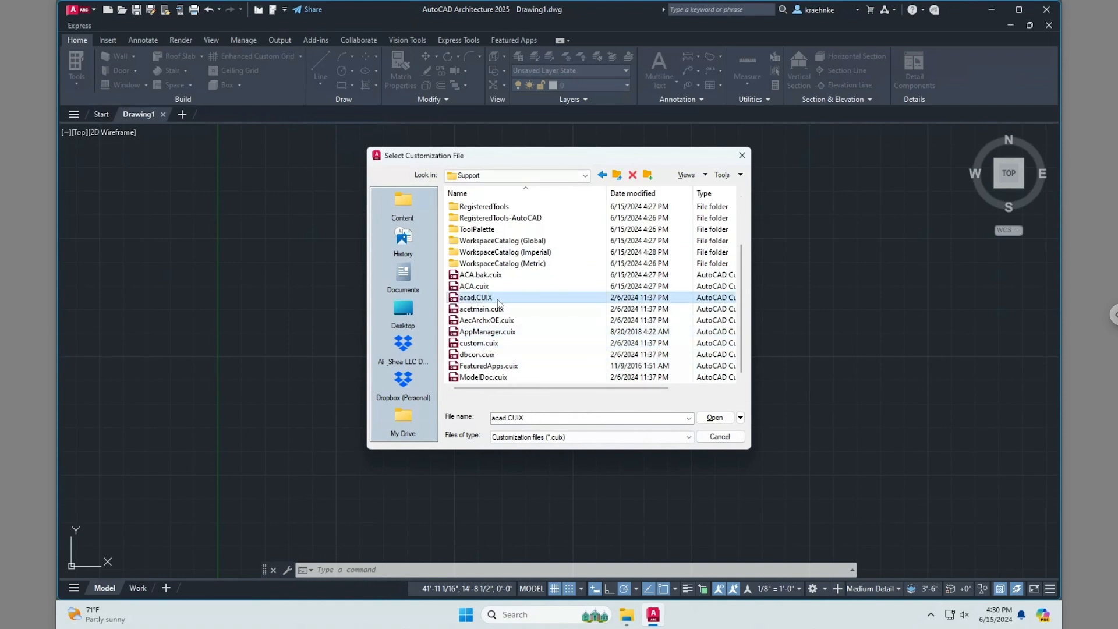
click(715, 418)
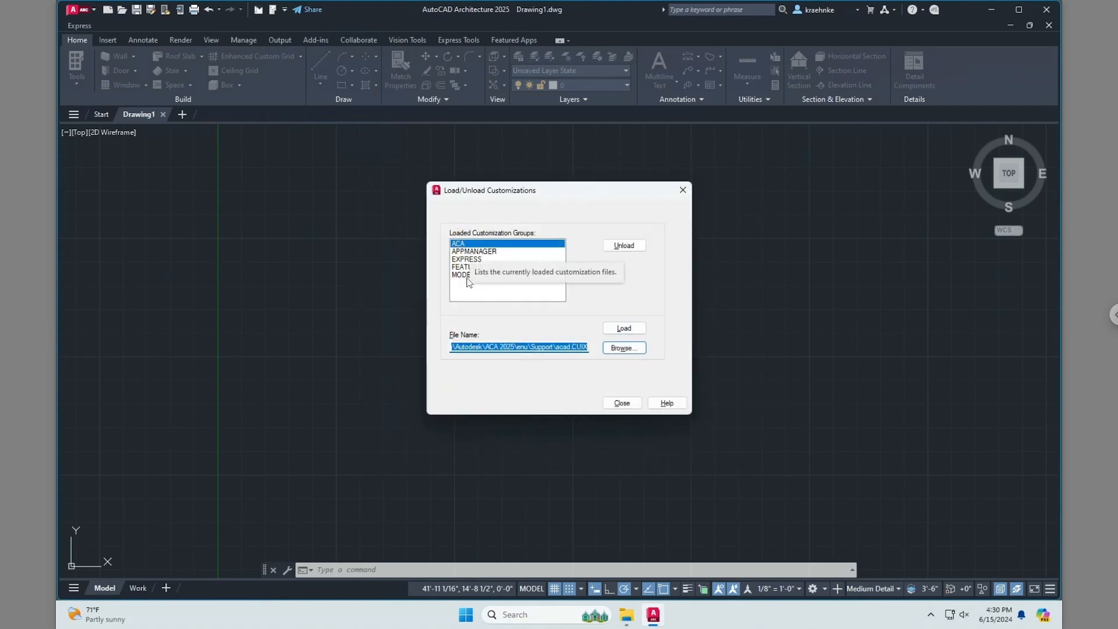
click(632, 329)
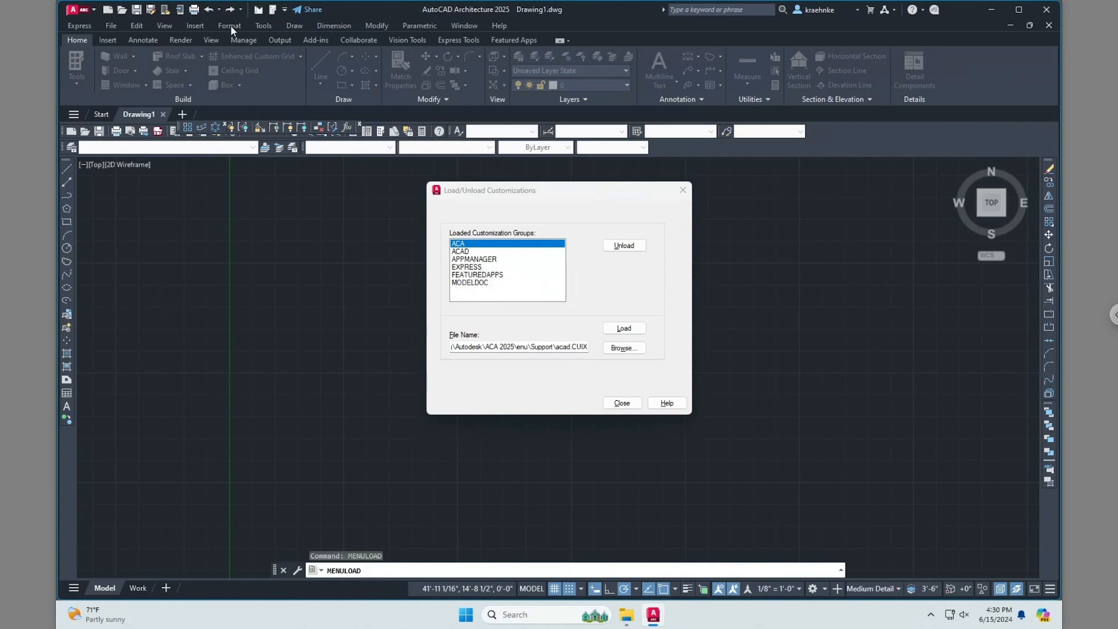
click(621, 403)
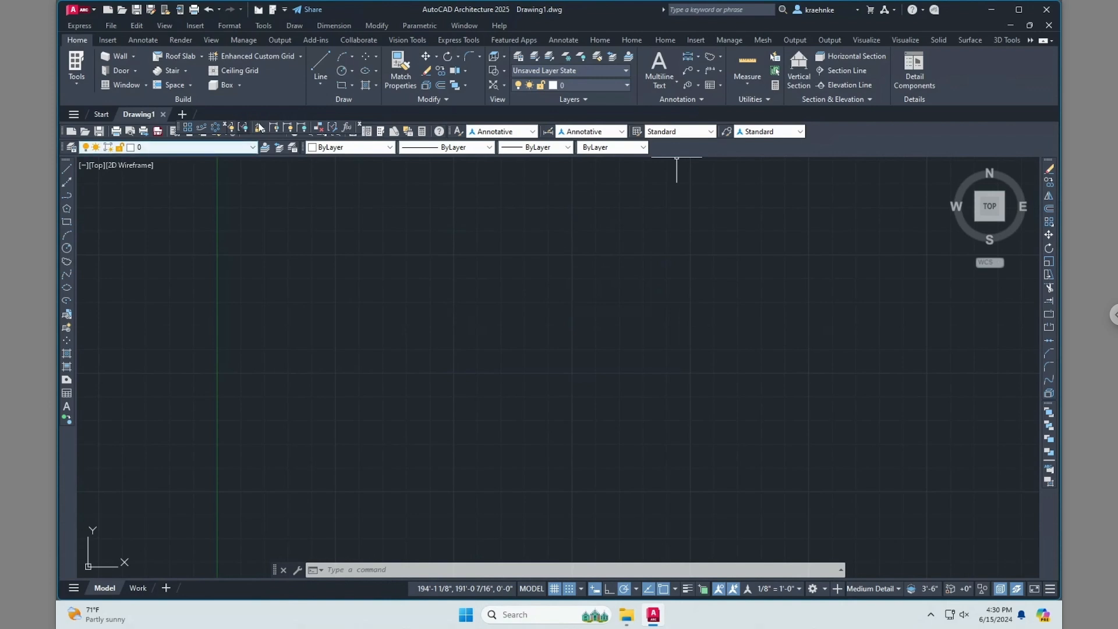
Move the two toolbars overlapping the Standard toolbar into the drawing area as floating toolbars
mouse_move(199, 133)
mouse_down()
mouse_move(304, 194)
mouse_move(336, 198)
mouse_up()
drag(180, 129, 247, 223)
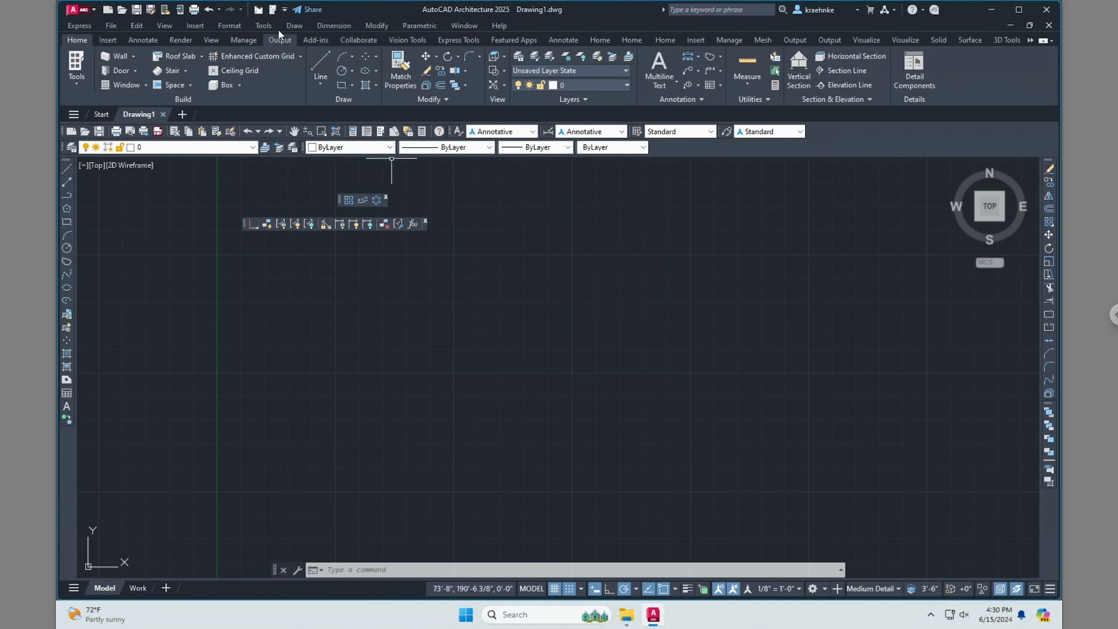
Examine which toolbar groups are available for AutoCAD Architecture, AutoCAD and EXPRESS
click(263, 26)
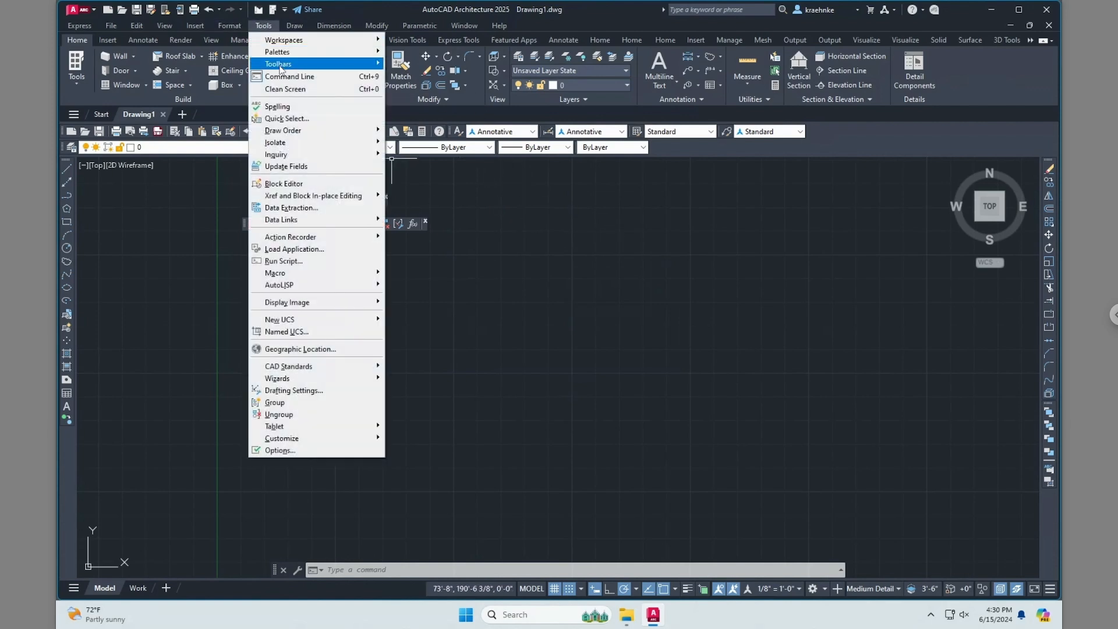
mouse_move(280, 69)
mouse_move(448, 66)
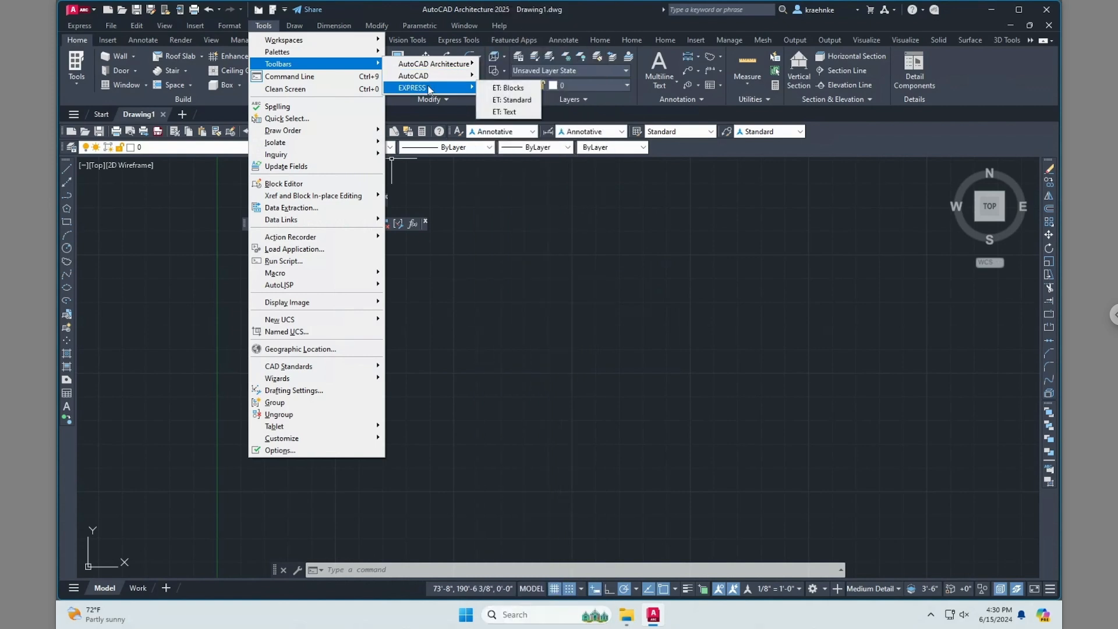
click(466, 225)
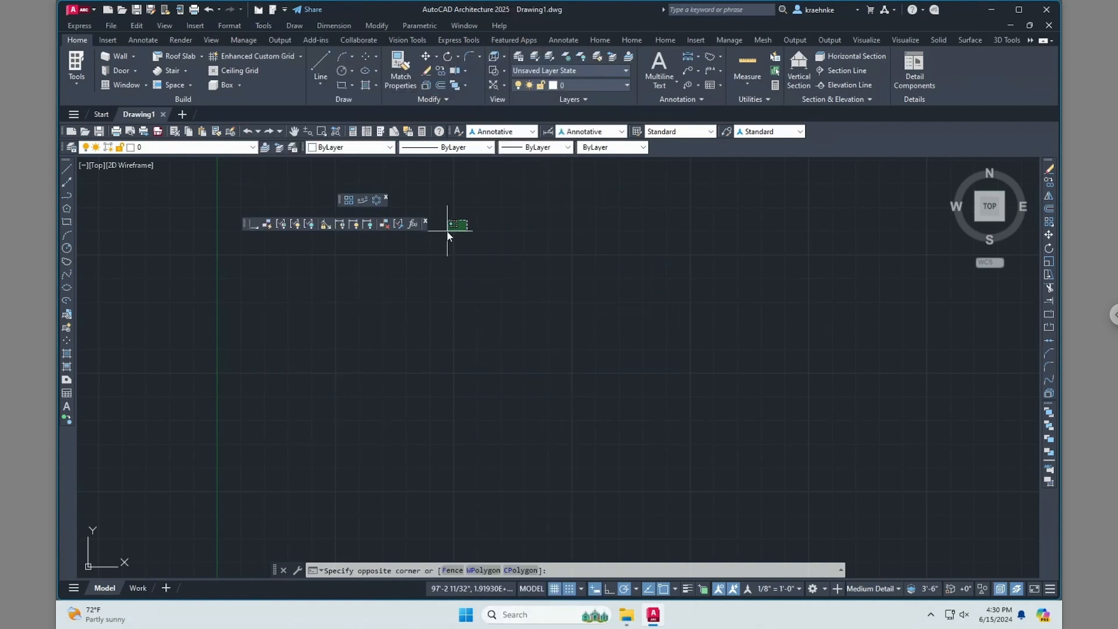
click(613, 245)
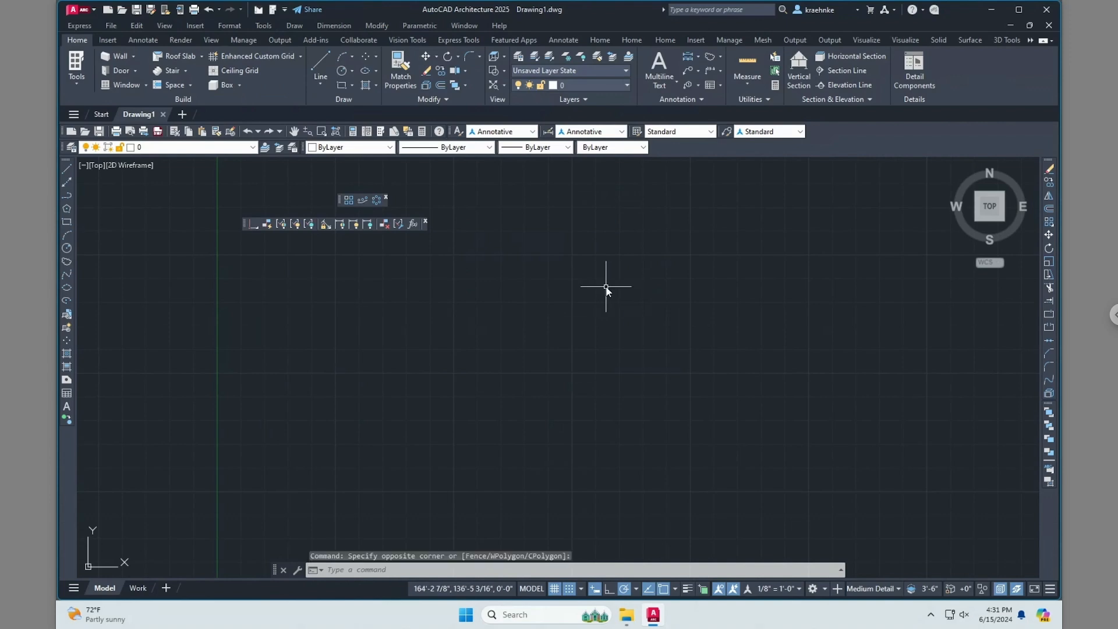
Close AutoCAD Architecture, browse in File Explorer to the user's profile folder under C:\Users, and select AppData
click(1047, 10)
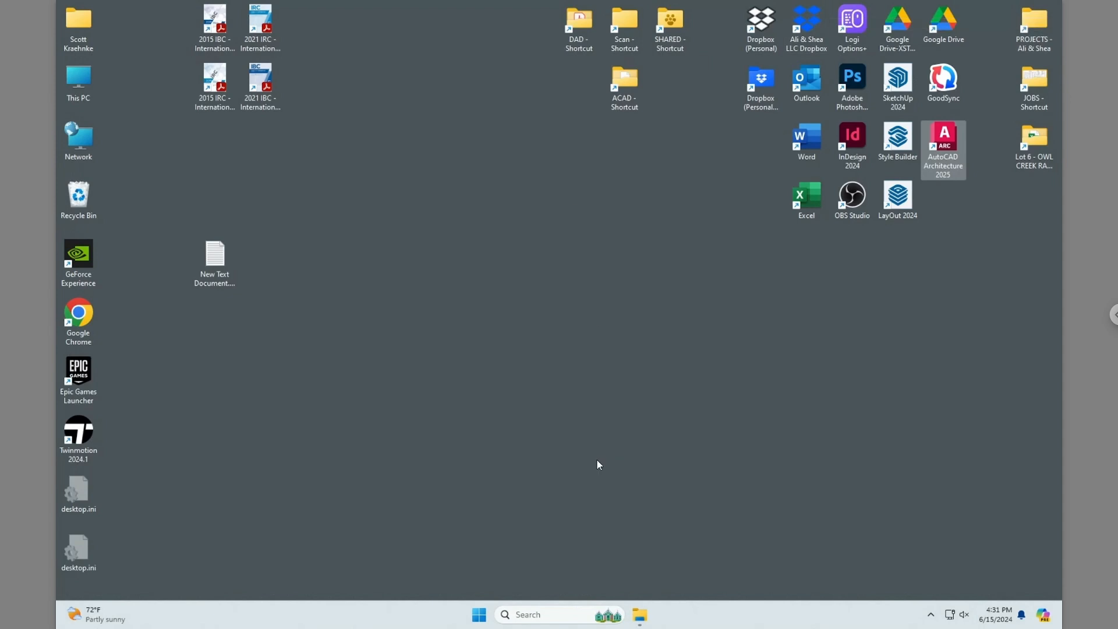
double_click(76, 81)
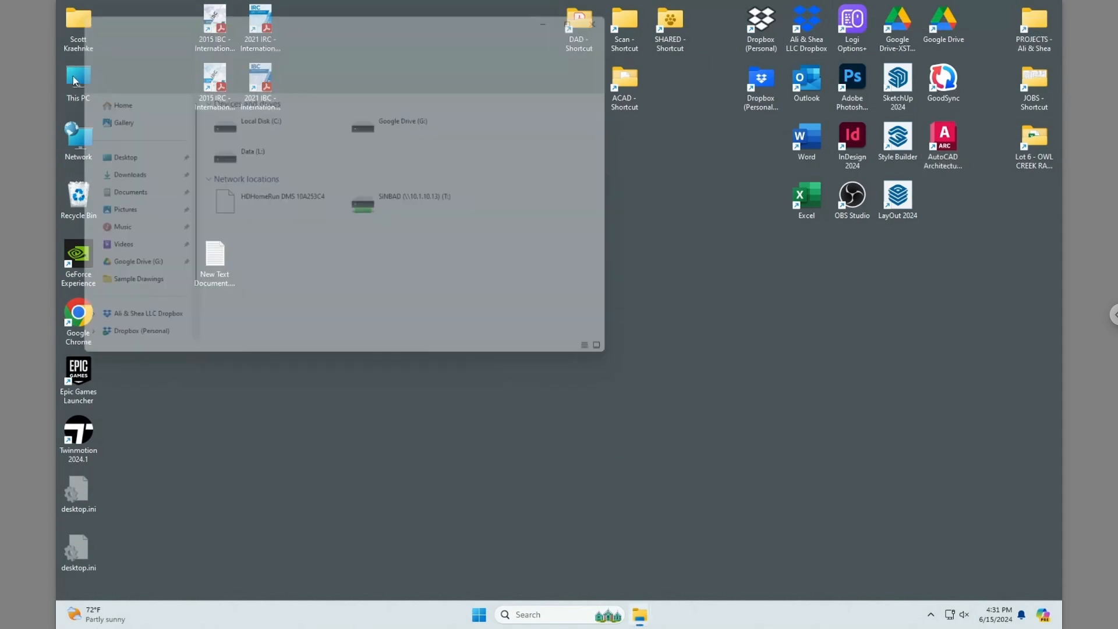
double_click(283, 124)
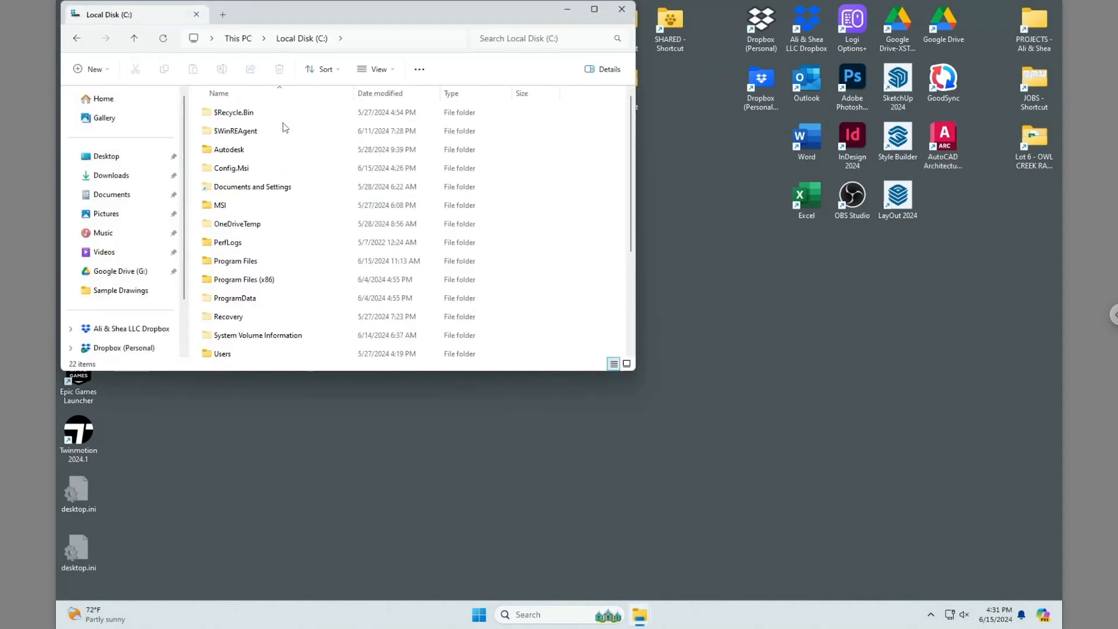
double_click(221, 355)
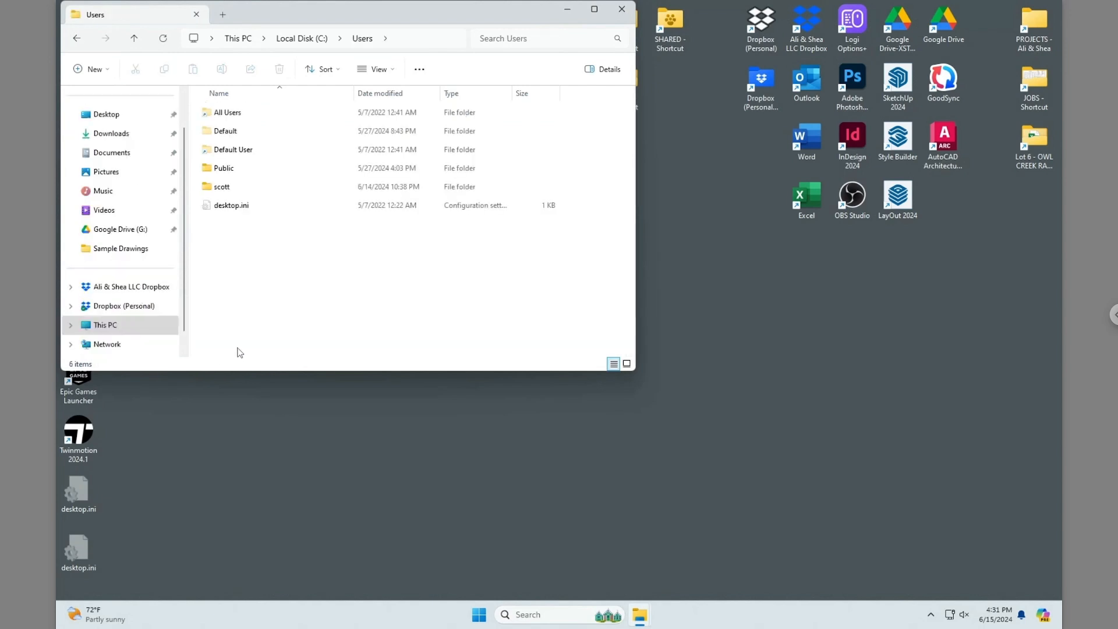
double_click(236, 189)
click(242, 172)
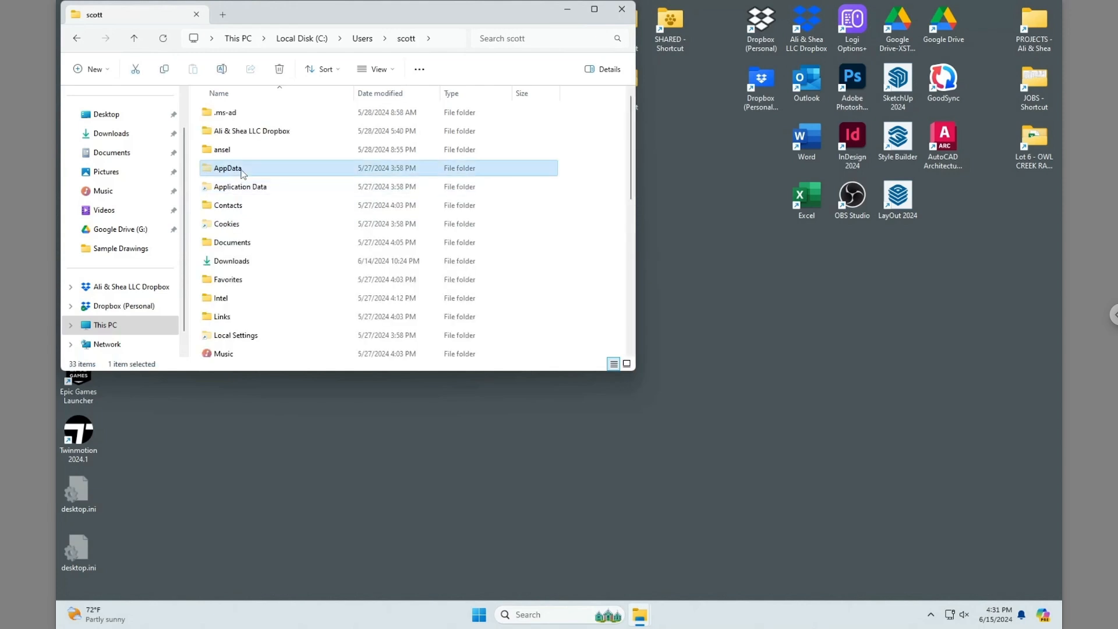
Turn the display of hidden items off and on again, and reselect the AppData folder
click(393, 72)
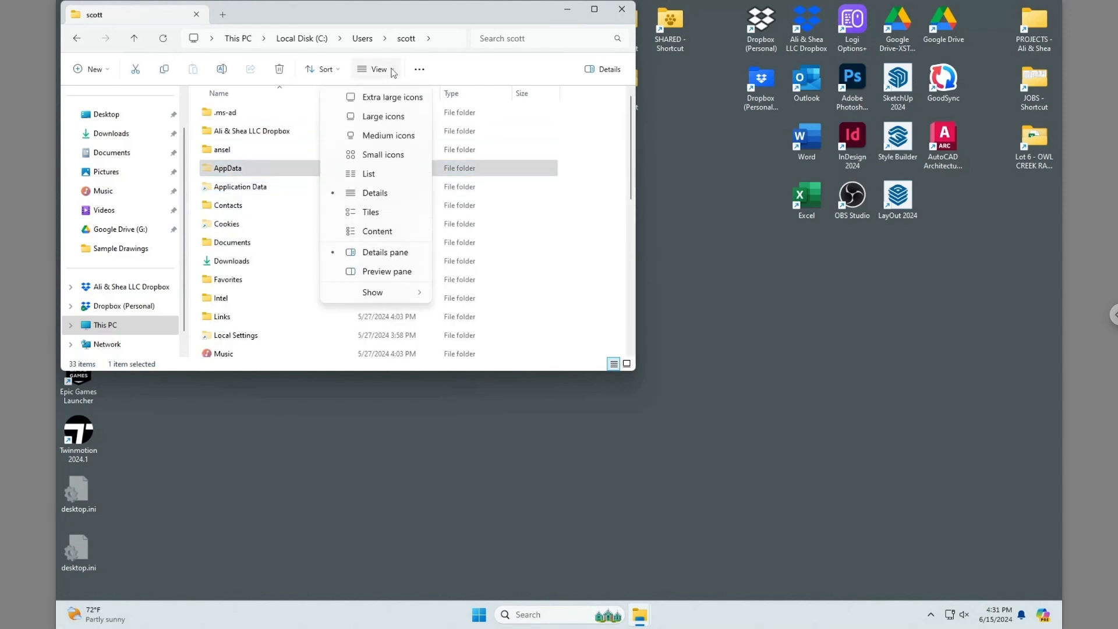
mouse_move(382, 292)
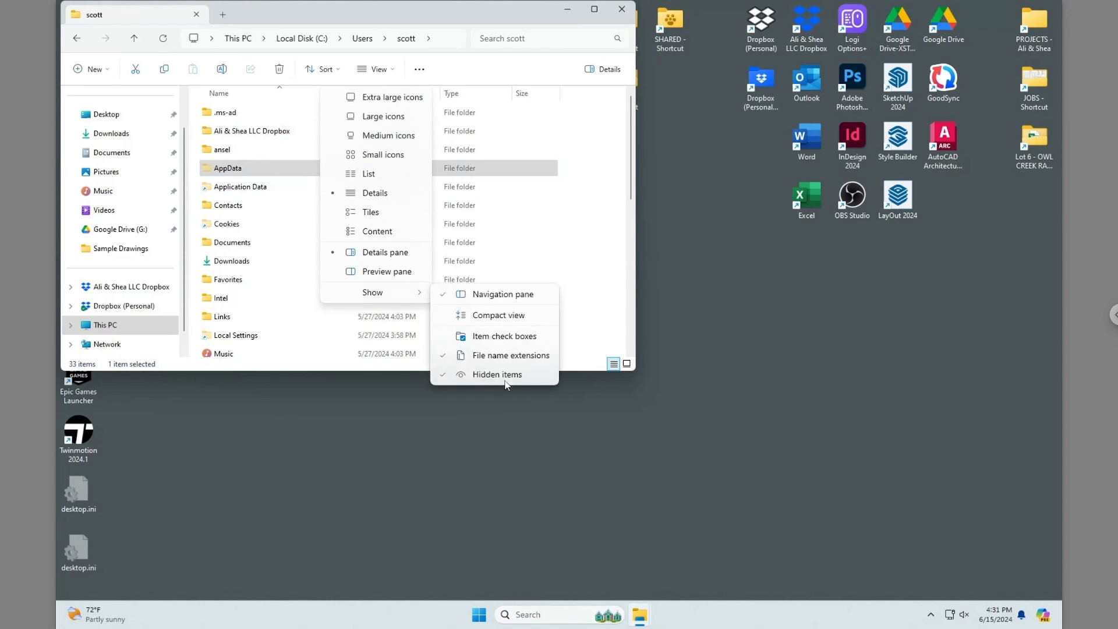
click(445, 376)
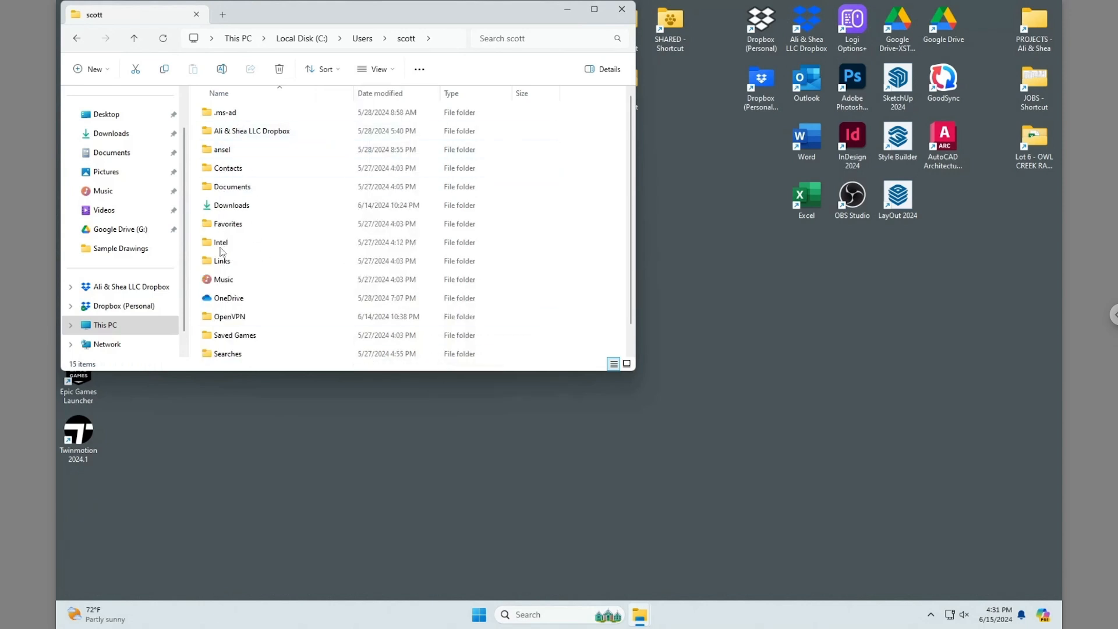
click(379, 69)
mouse_move(384, 297)
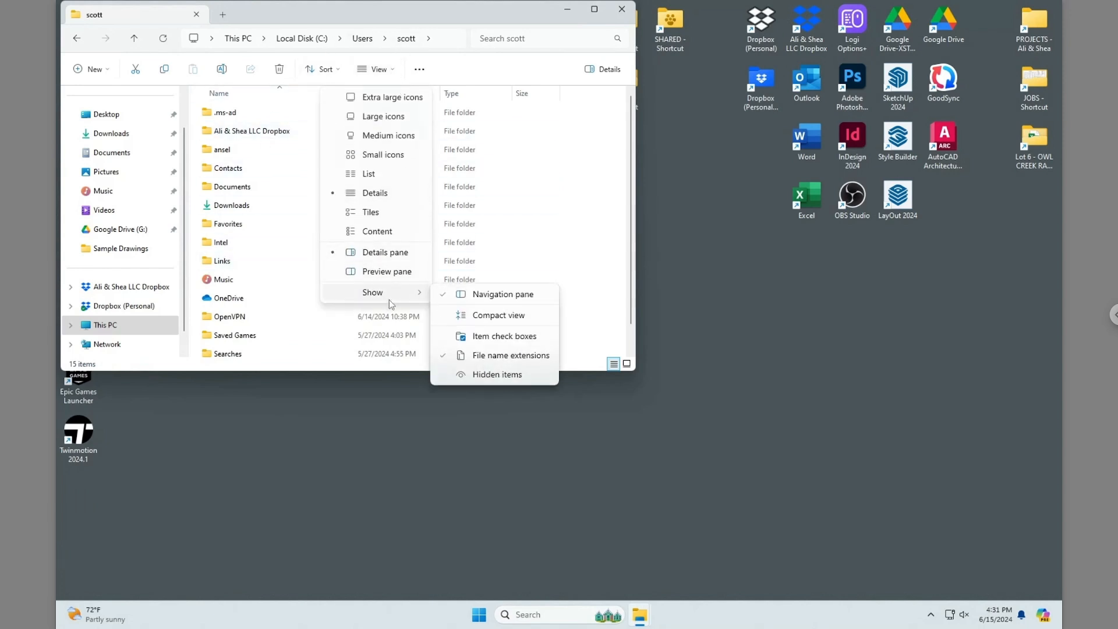
click(502, 376)
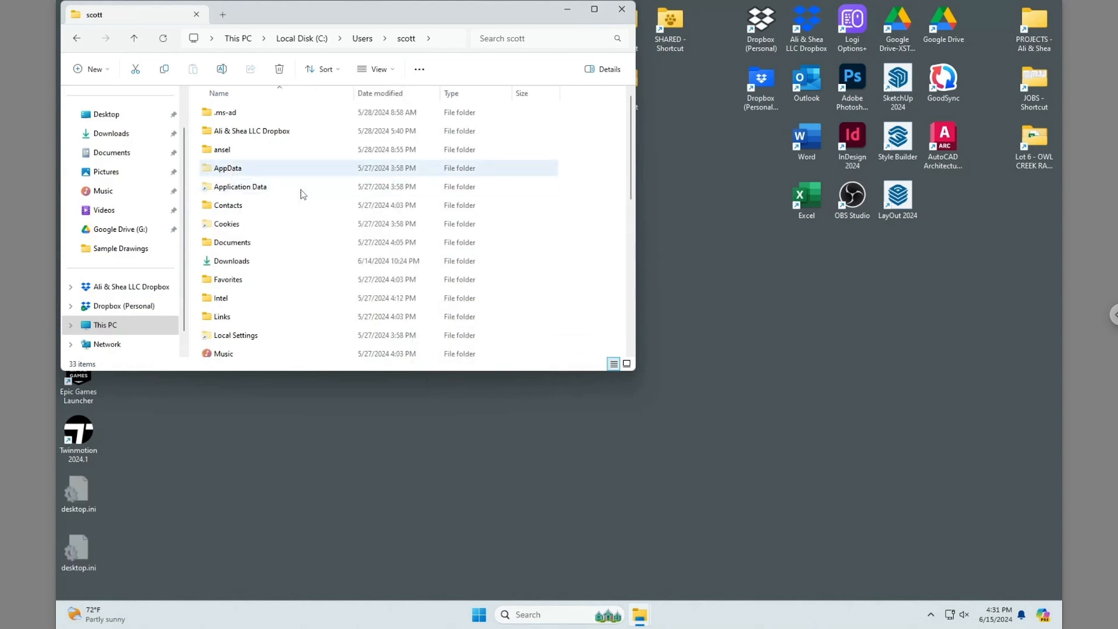
click(309, 168)
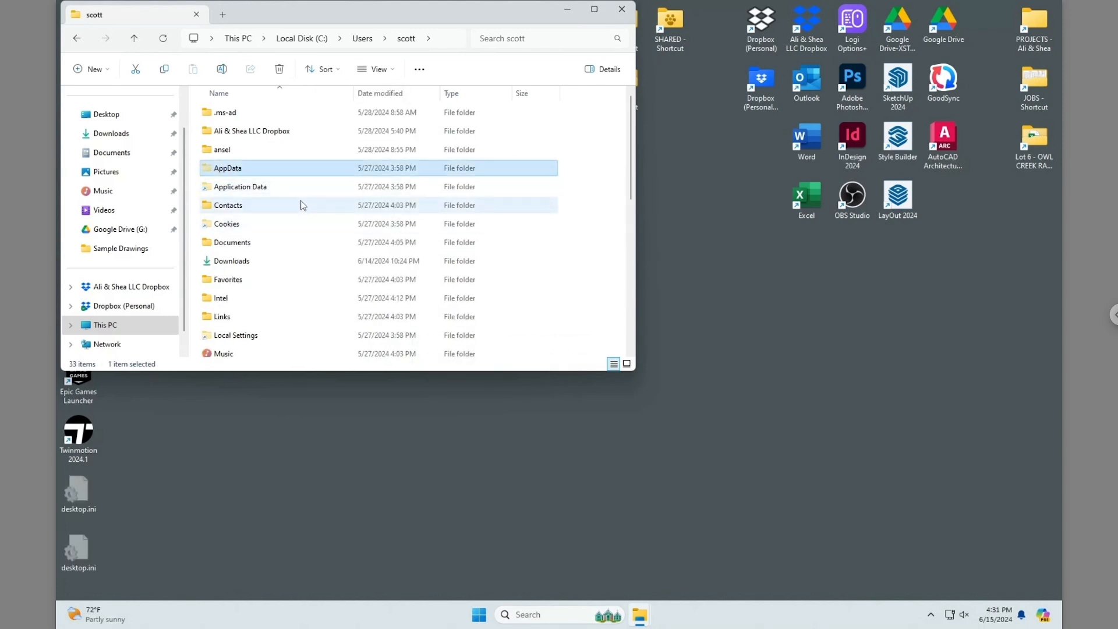
Browse from the AppData folder through Roaming, Autodesk, ACA 2025 and enu to the Support folder
key(Return)
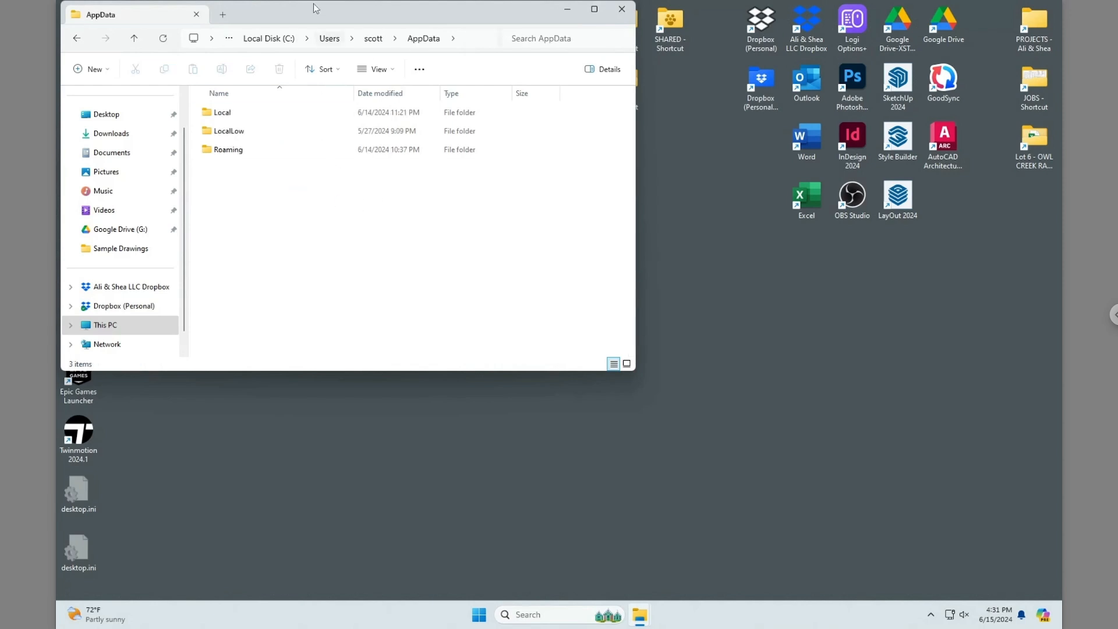
drag(317, 18, 493, 69)
double_click(404, 201)
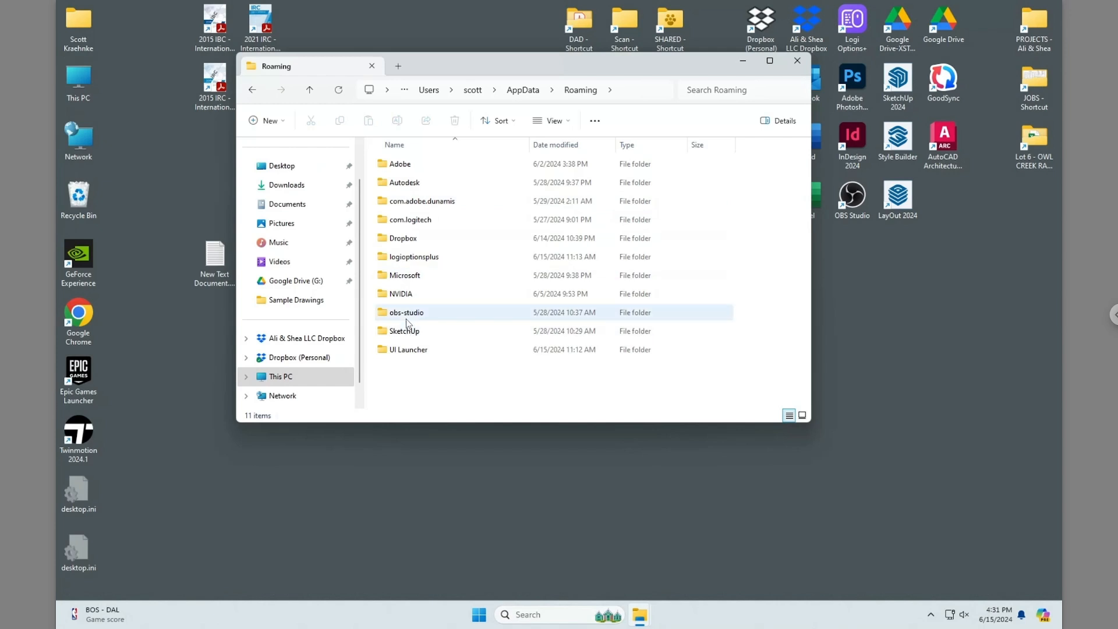
double_click(417, 187)
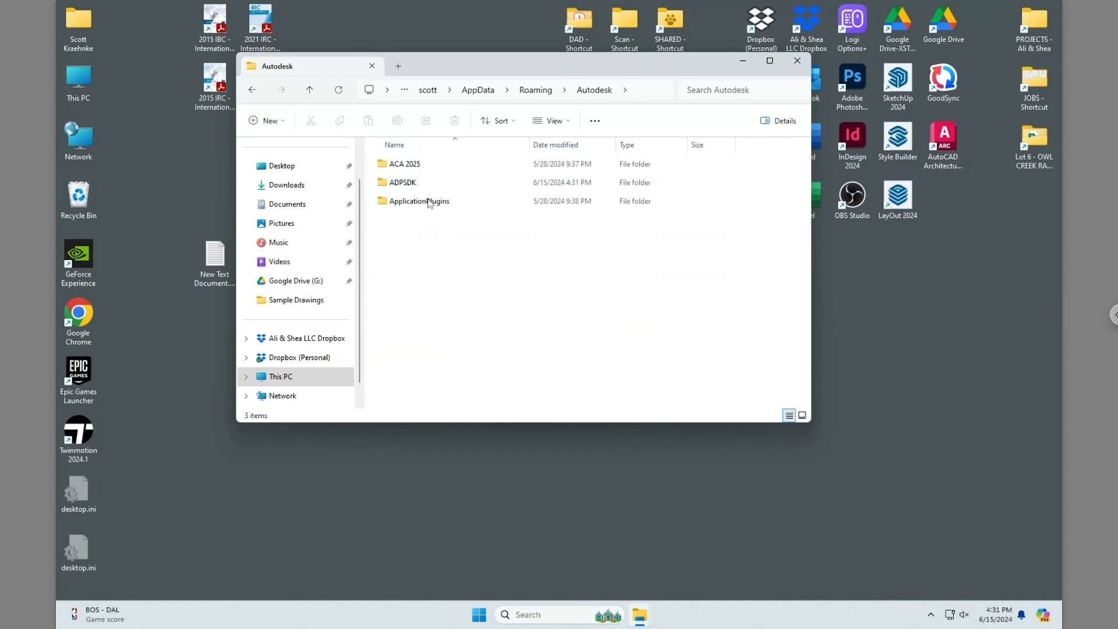
double_click(412, 164)
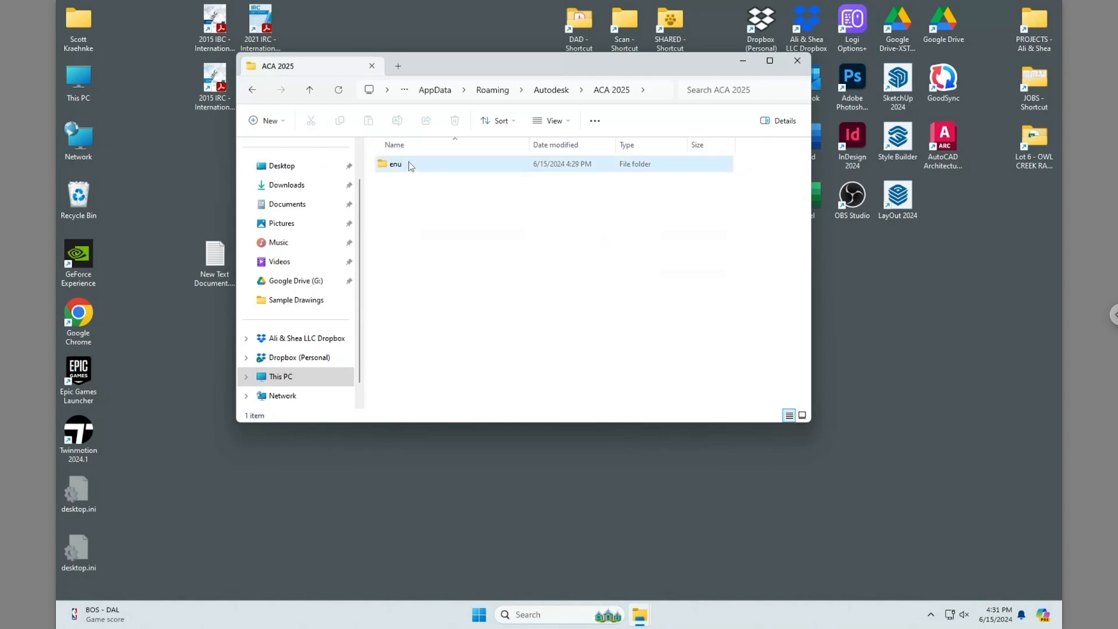
double_click(411, 165)
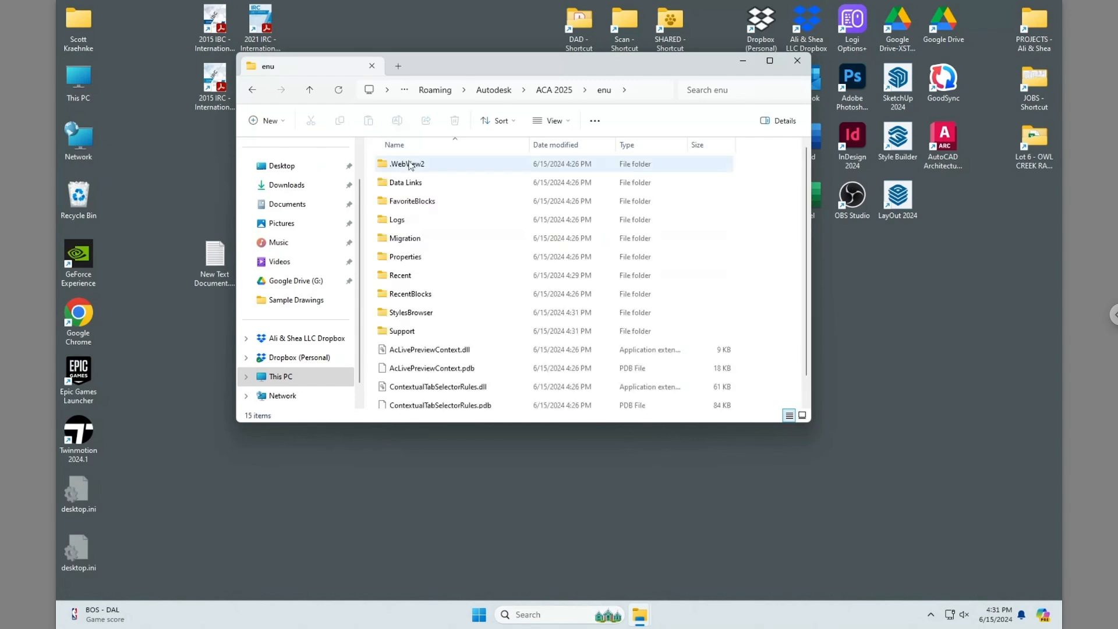
double_click(434, 332)
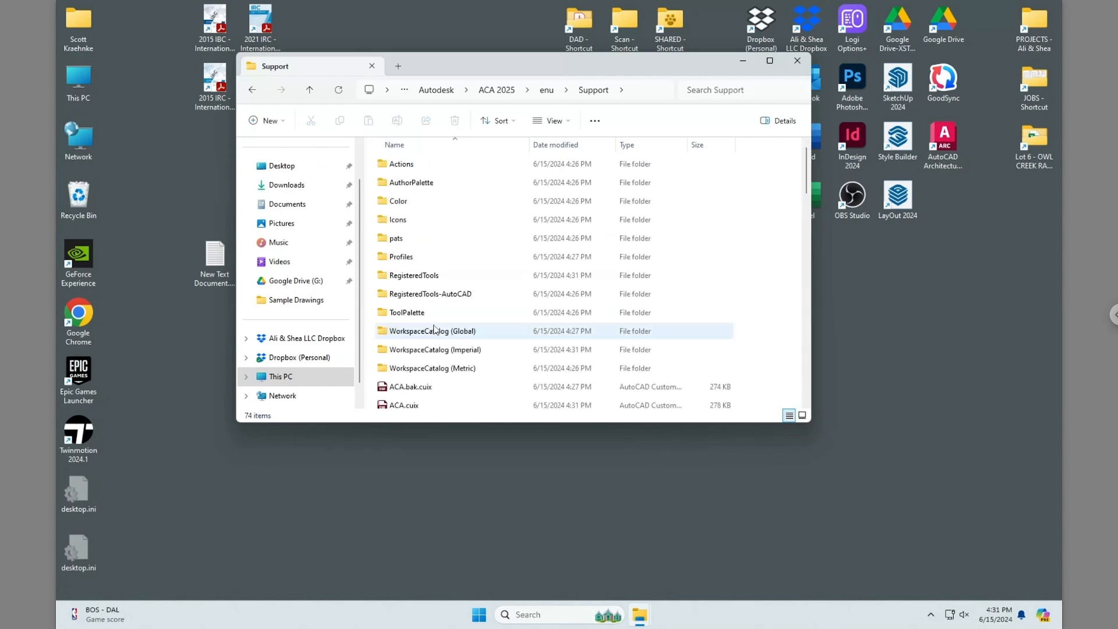
View the full path of the ACA 2025 Support folder, leaving the current location unchanged
click(653, 91)
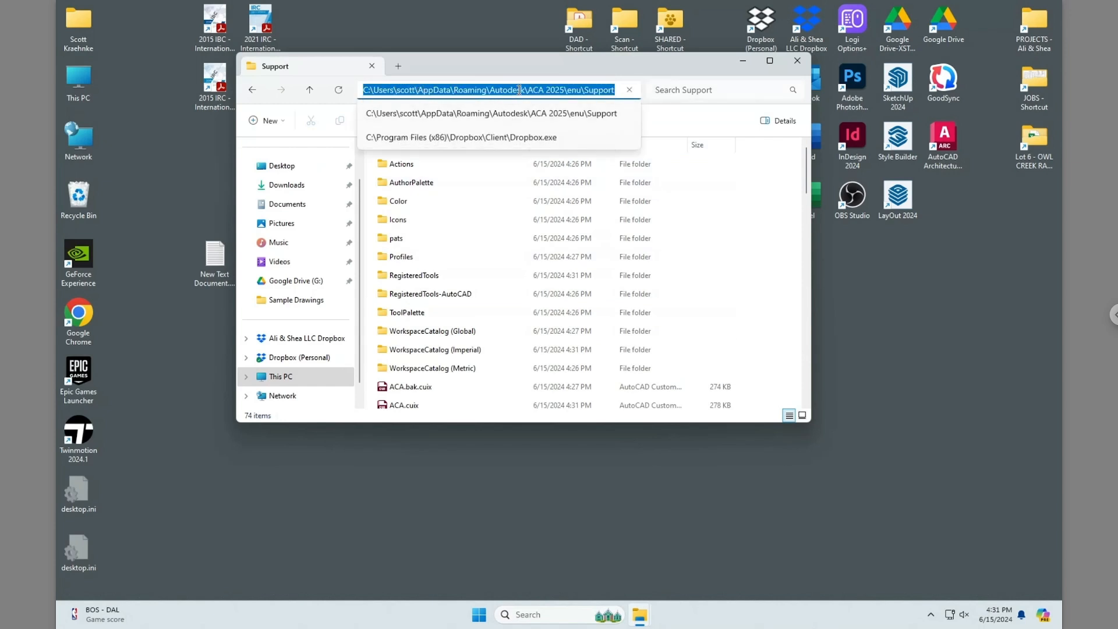
click(629, 89)
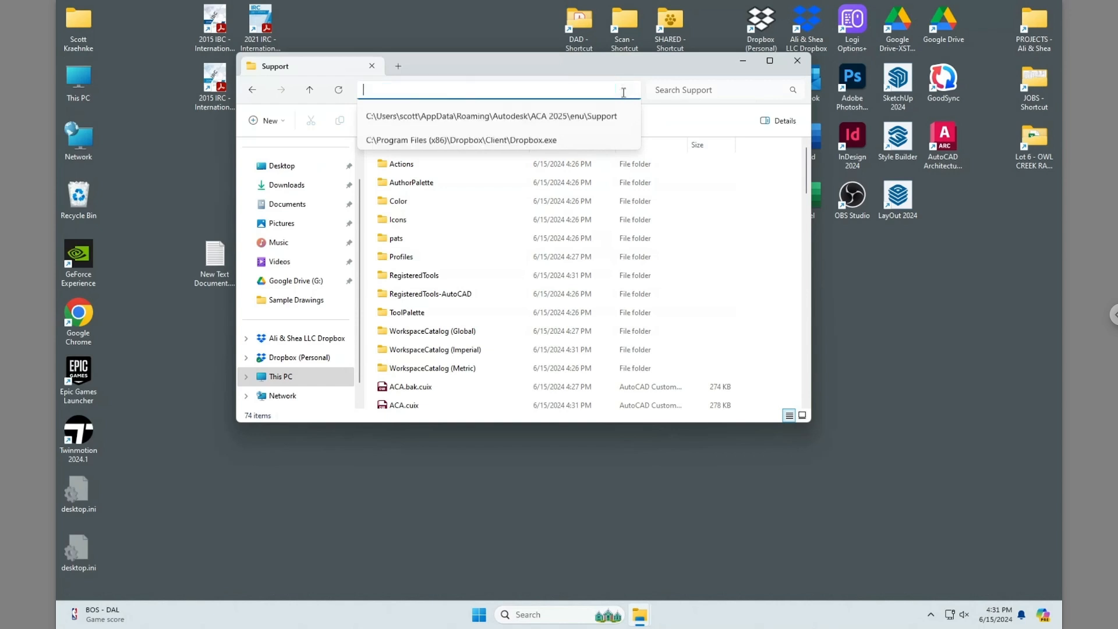
key(Escape)
Rename the acad.pgp file in the Support folder as acad.pgp.OLD and accept the extension change
scroll(495, 390, down, 2)
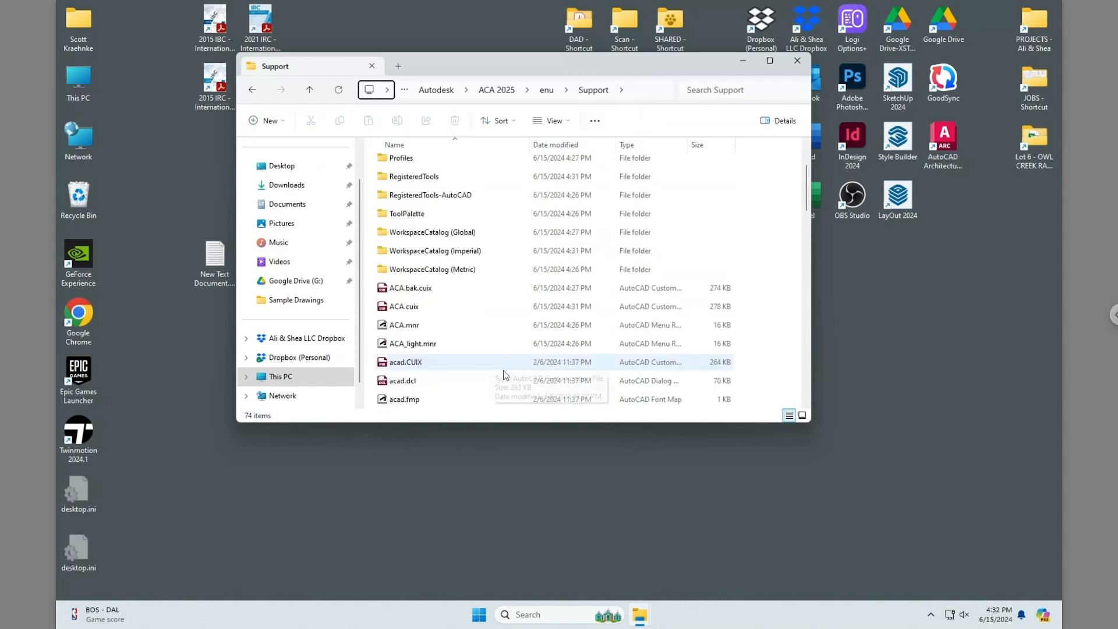
scroll(509, 349, down, 2)
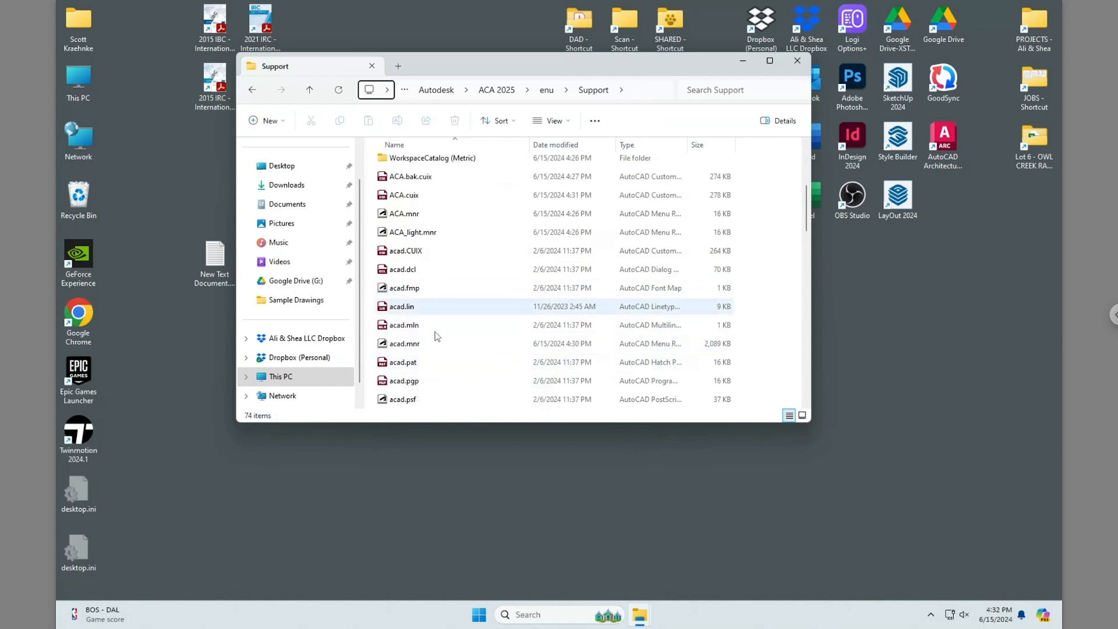
click(416, 382)
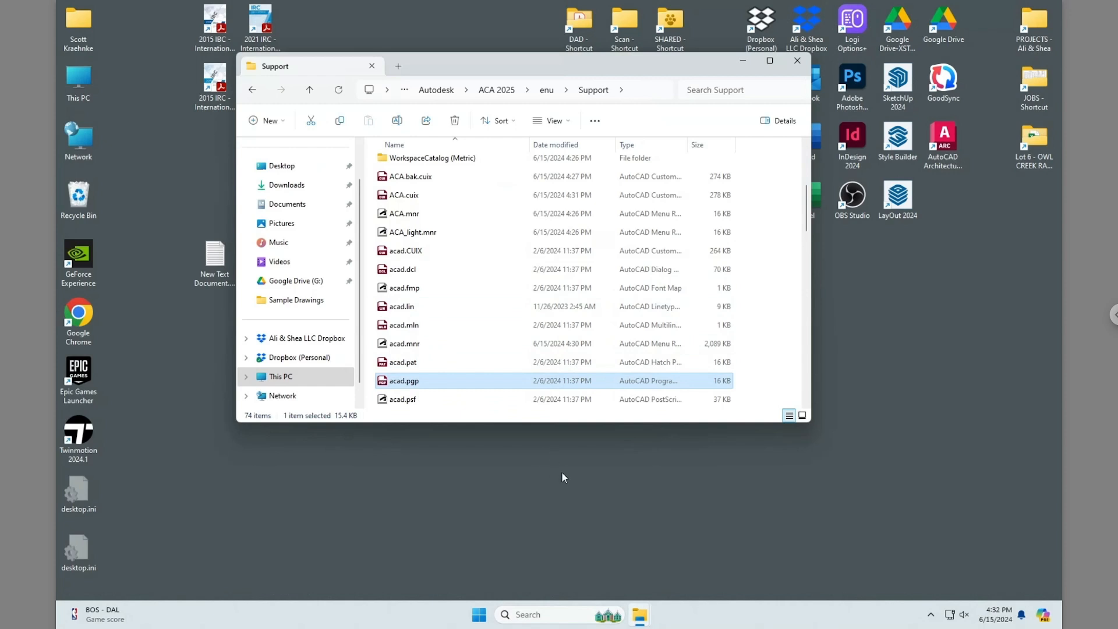
click(414, 382)
click(426, 380)
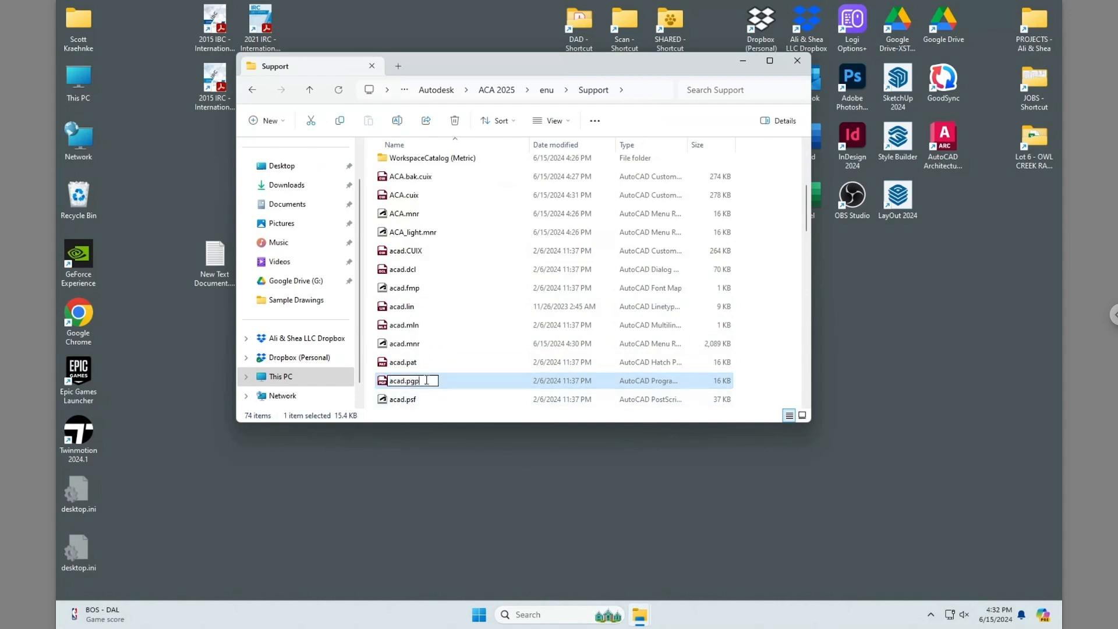
text(.OLD)
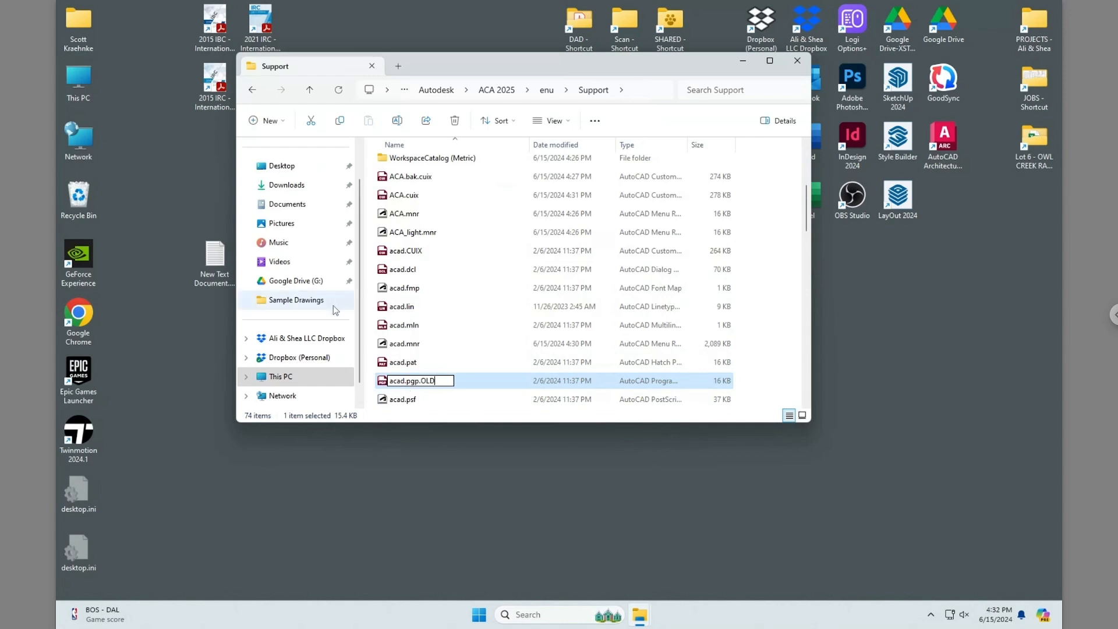
key(Return)
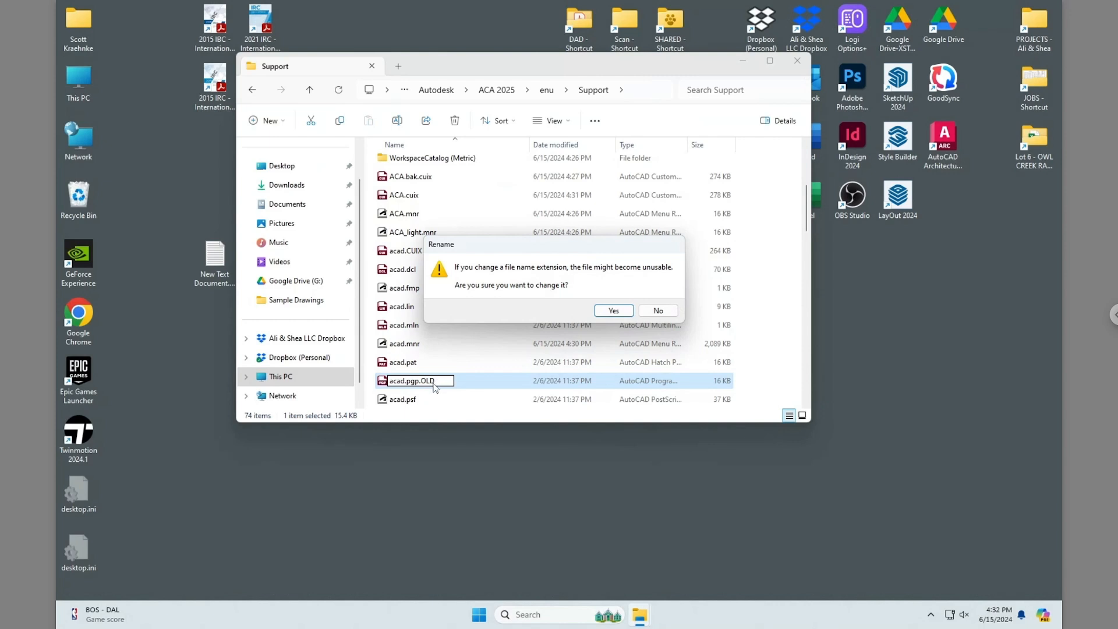
click(624, 310)
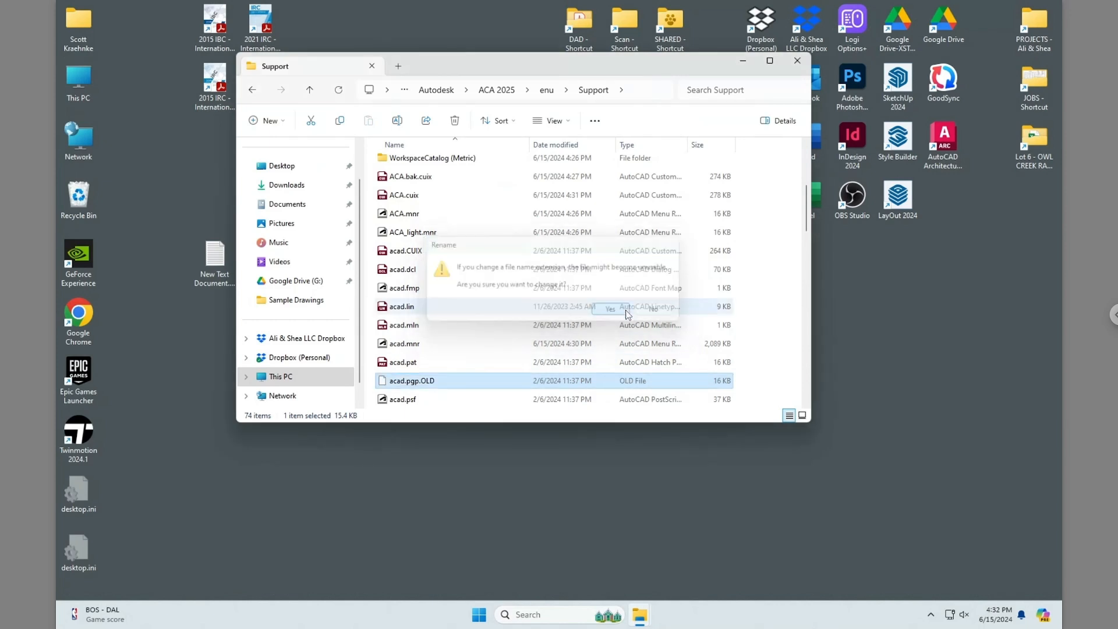
Rename the acad.pat hatch pattern file as acad.pat.OLD and accept the extension change
click(422, 365)
click(420, 362)
click(423, 363)
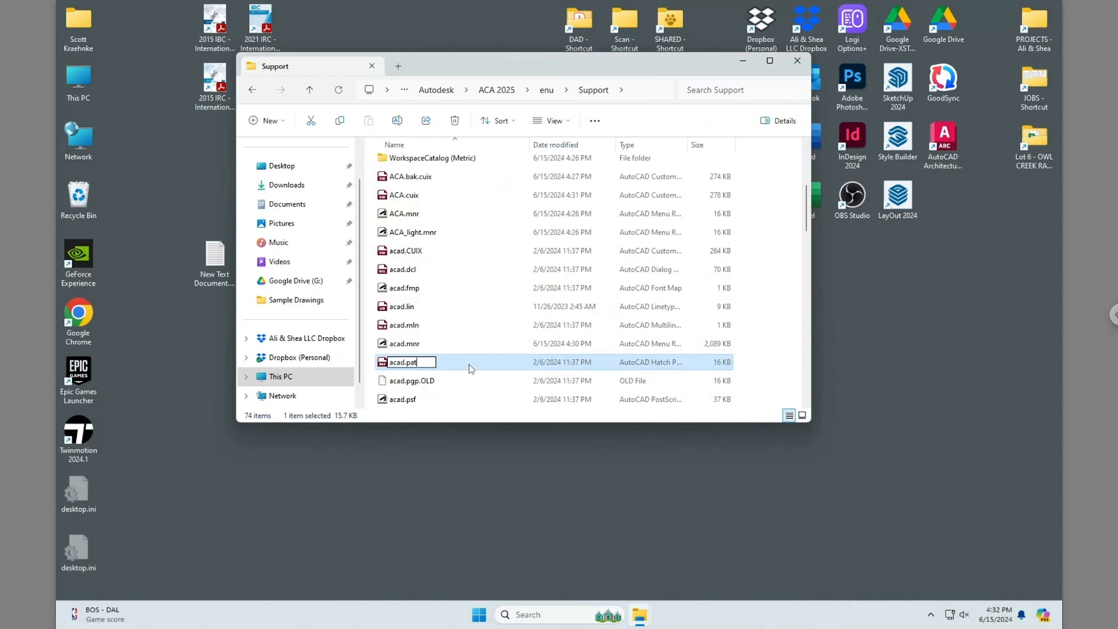
text(.OLD)
key(Return)
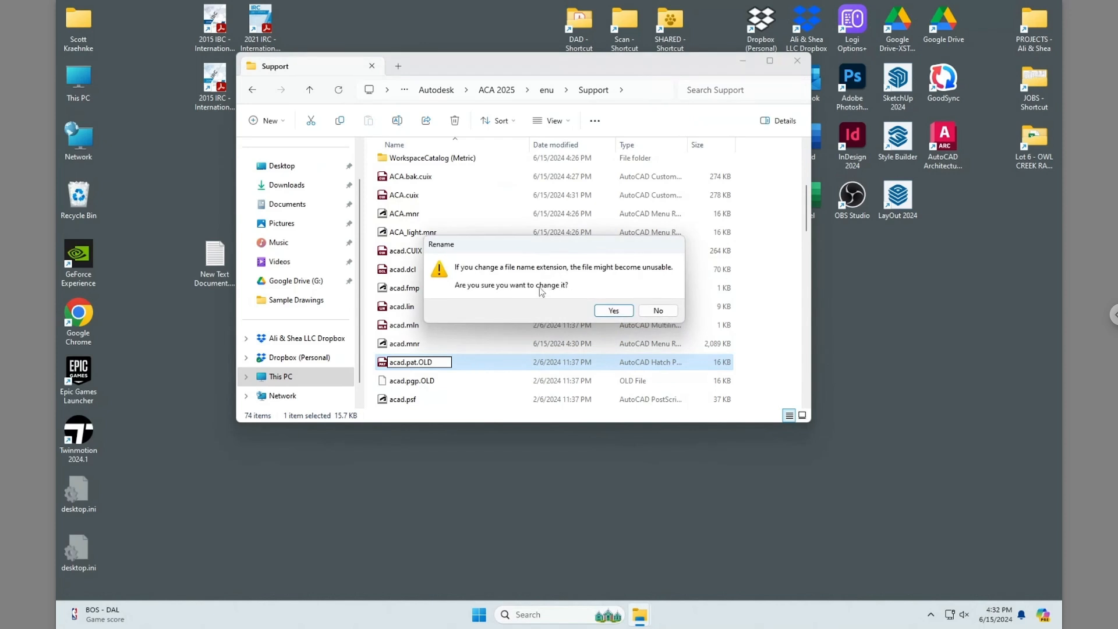
click(614, 312)
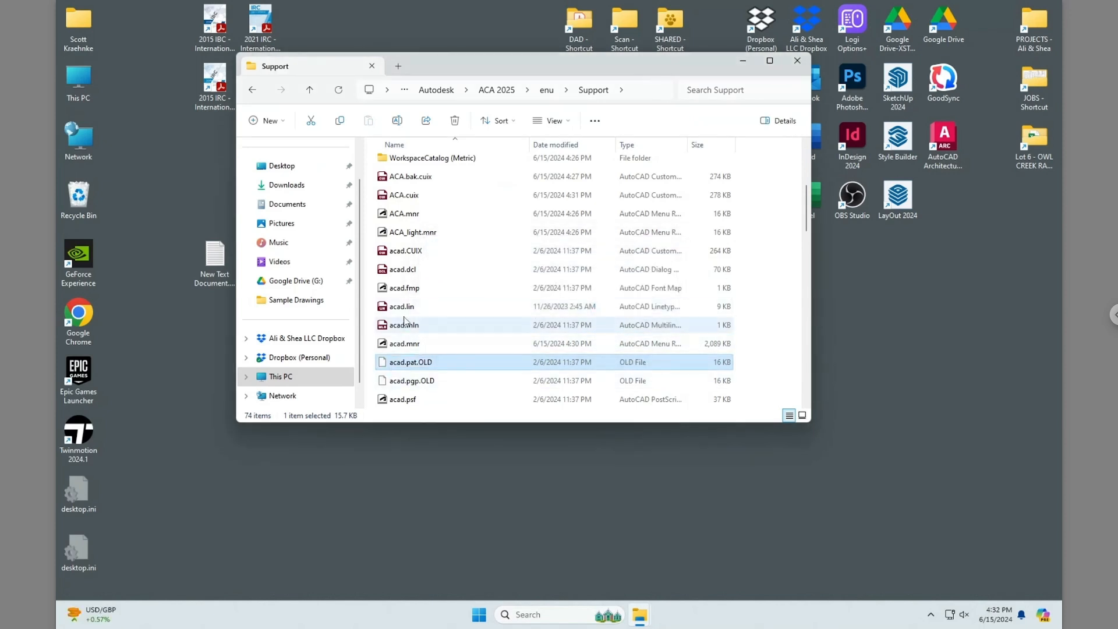
Rename the acad.lin linetype file as acad.lin.OLD and accept the extension change
click(418, 309)
click(412, 310)
click(420, 307)
text(.OLD)
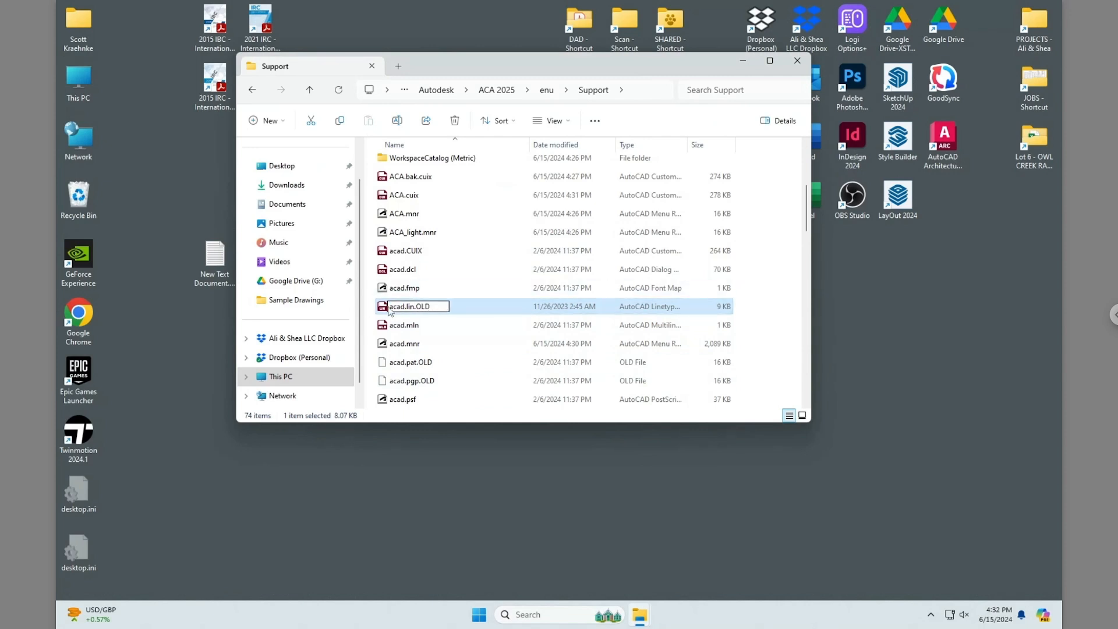
key(Return)
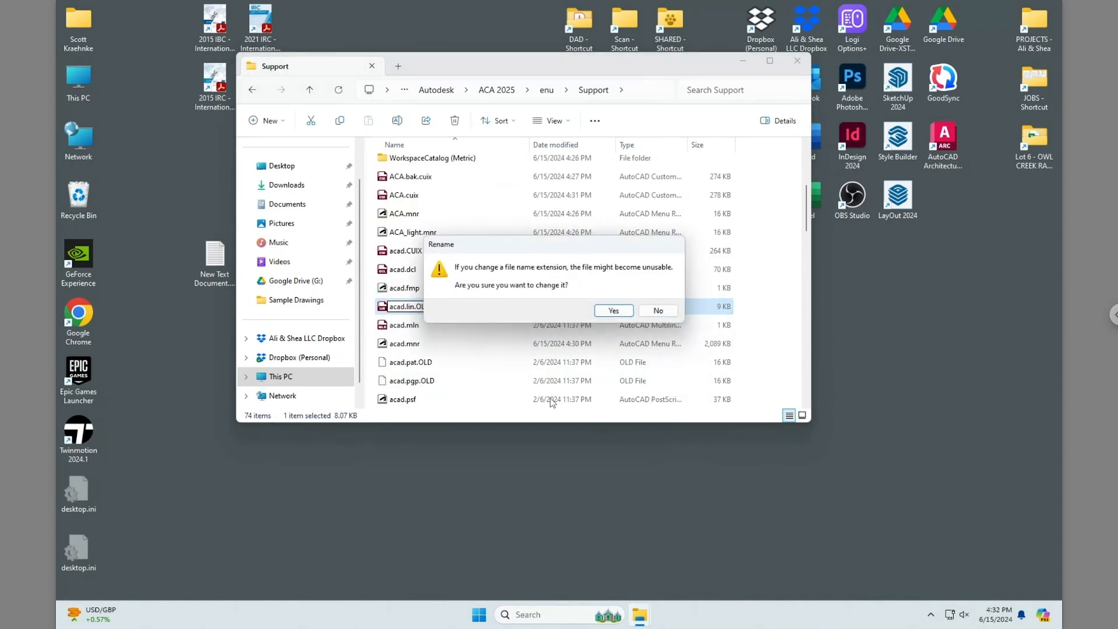
click(616, 312)
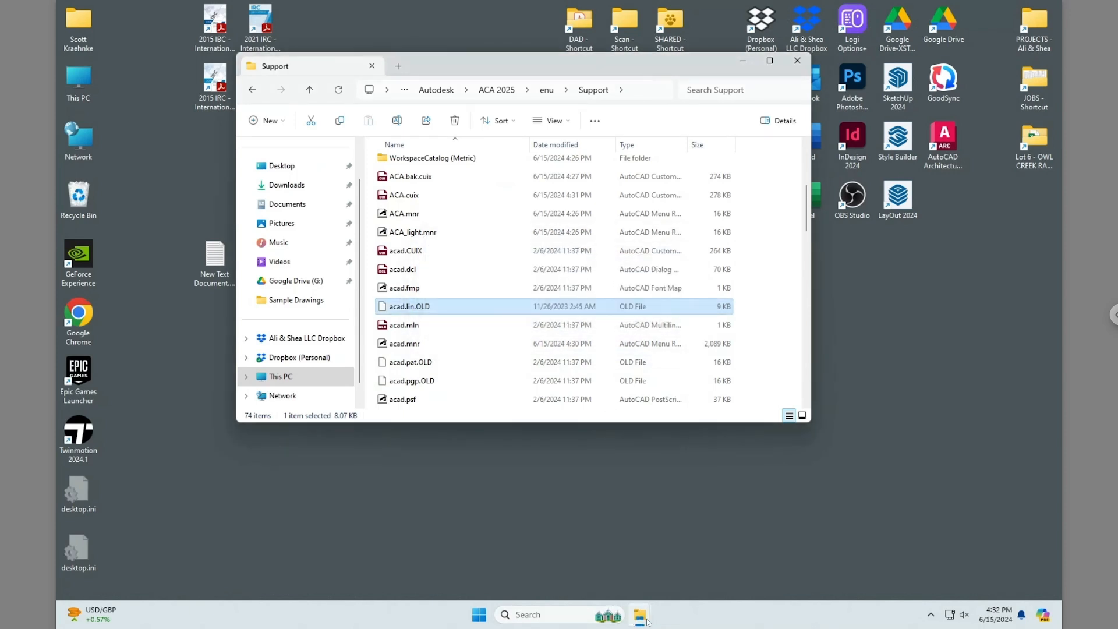
Copy acad.lin, acad.pat and acad.pgp from the X Drive\ACAD\Support folder into the ACA 2025 Support folder, and minimize the source window
mouse_move(642, 620)
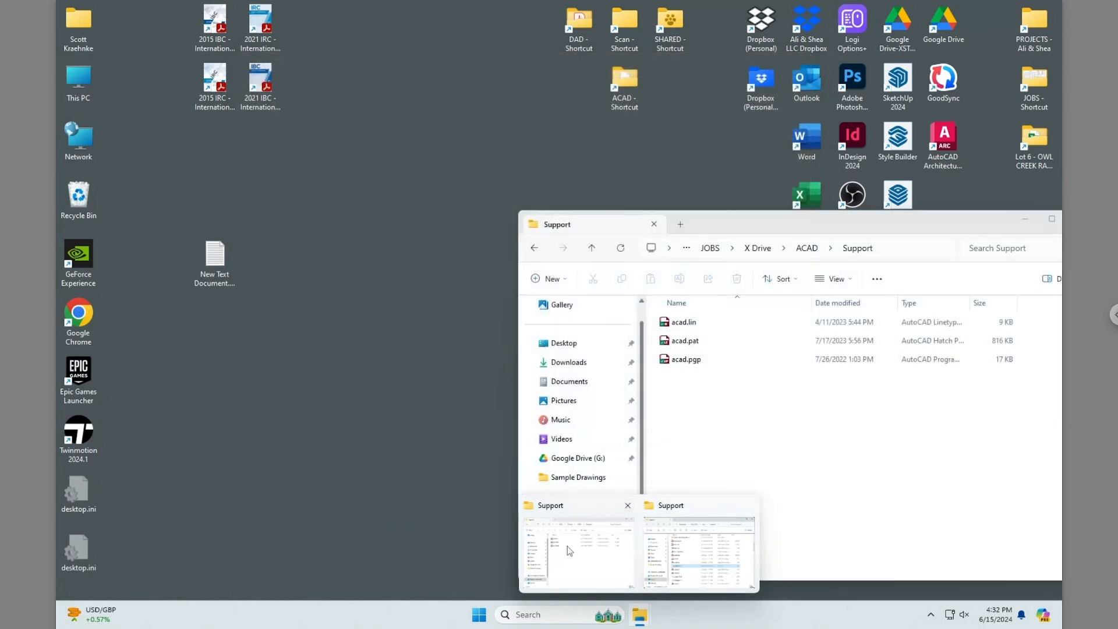
click(570, 551)
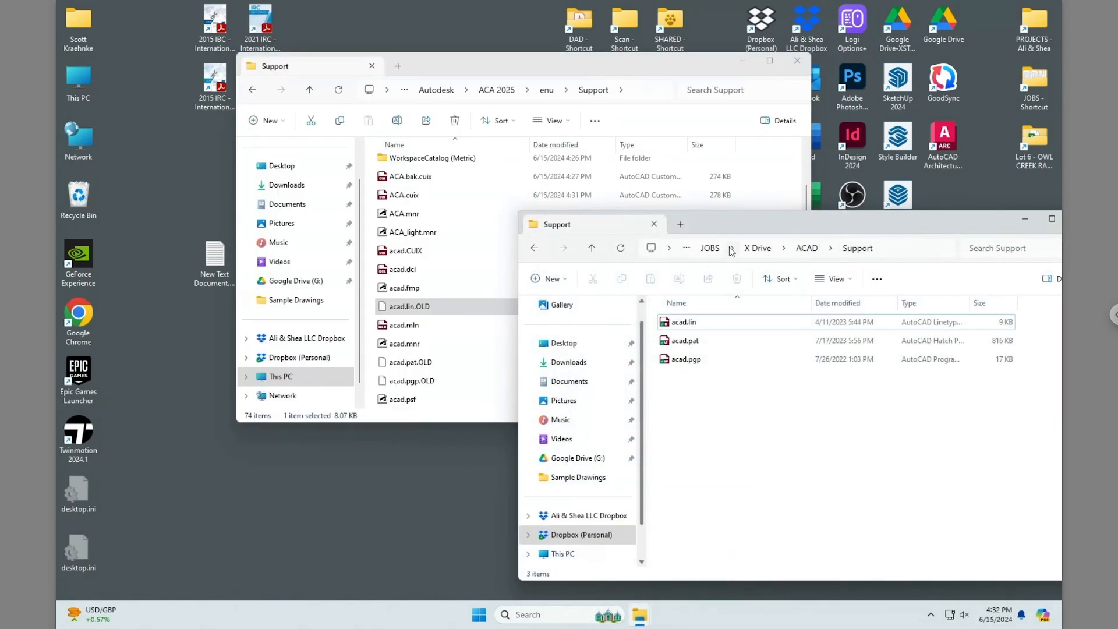
click(813, 249)
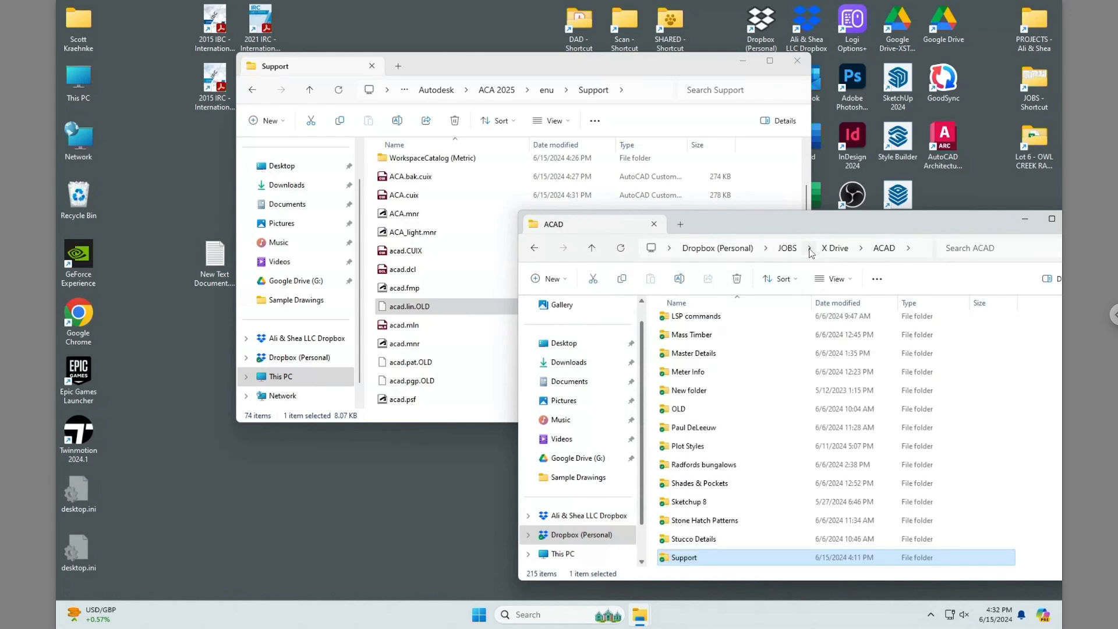
double_click(684, 559)
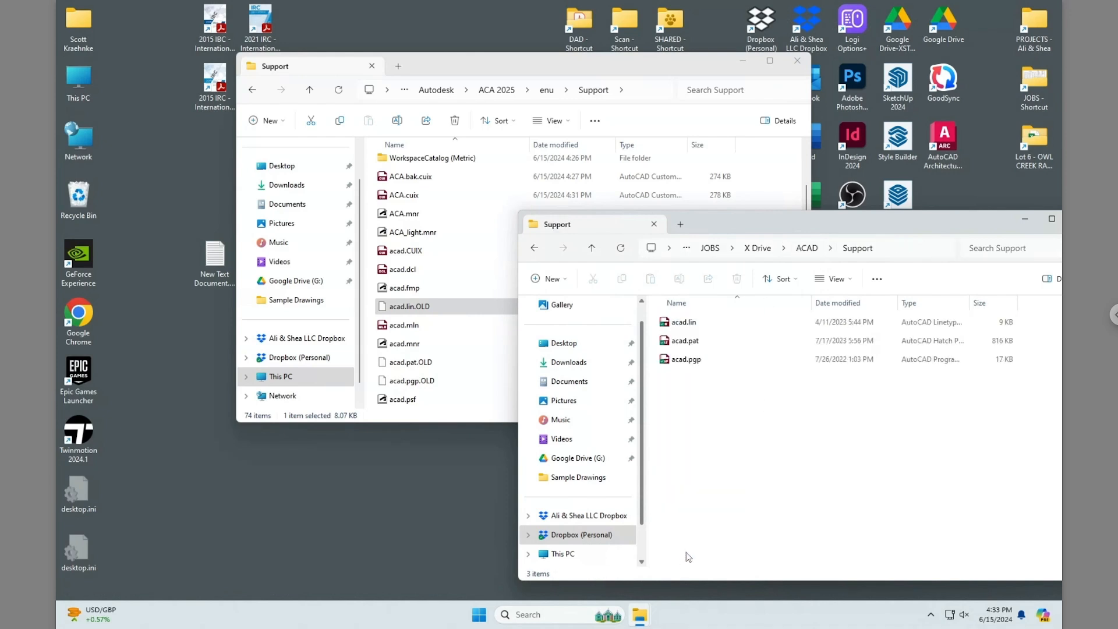
drag(707, 385, 461, 329)
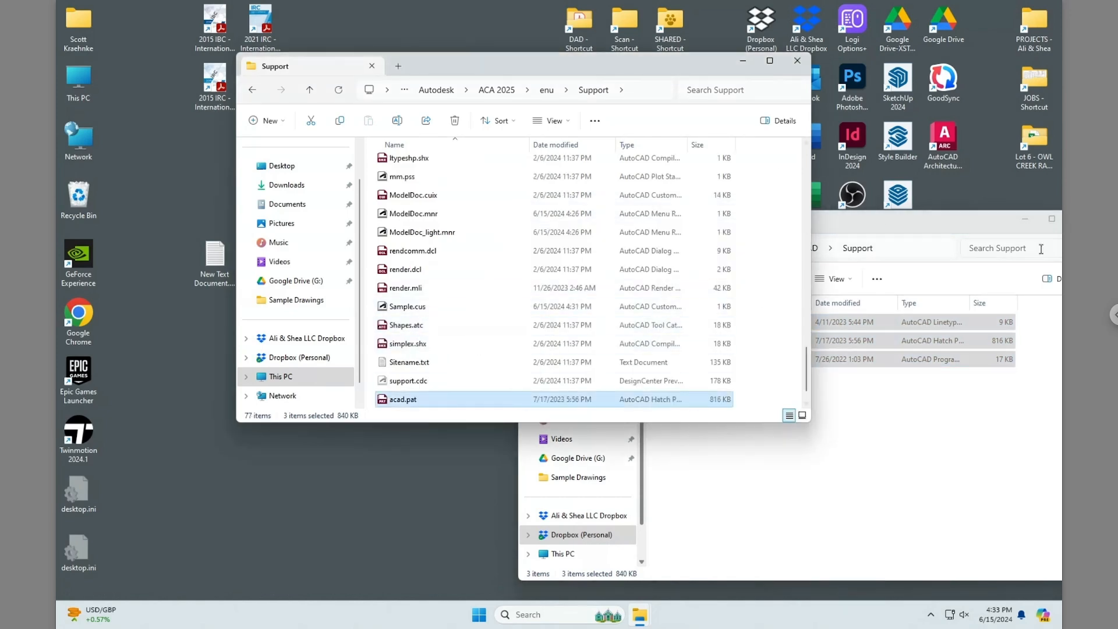
click(1025, 219)
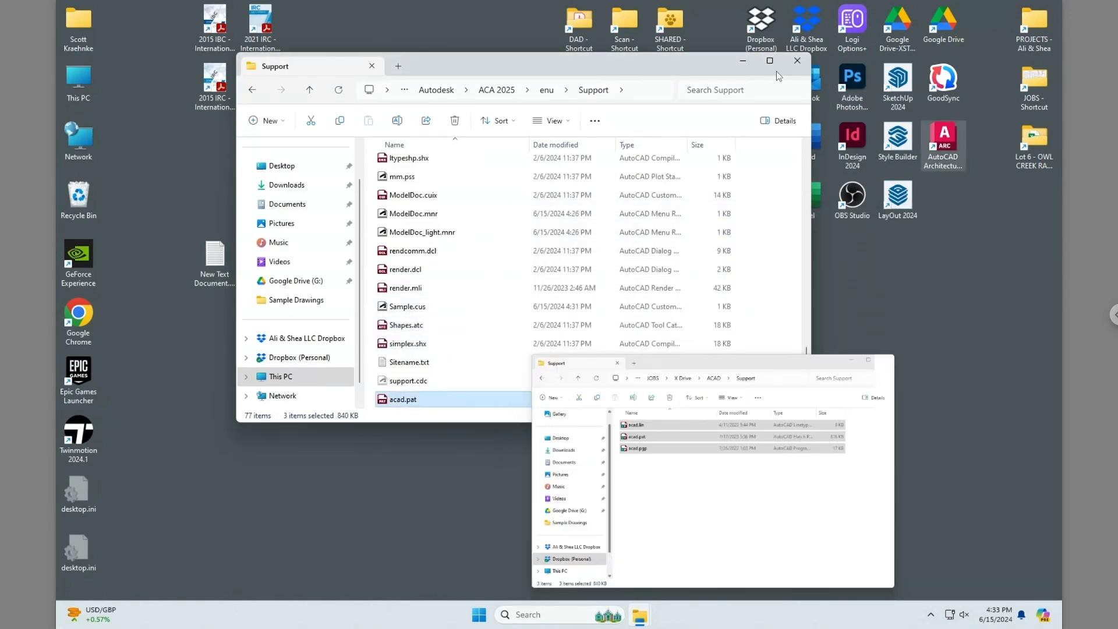
Launch AutoCAD Architecture from the desktop and start a new drawing
drag(681, 68, 629, 98)
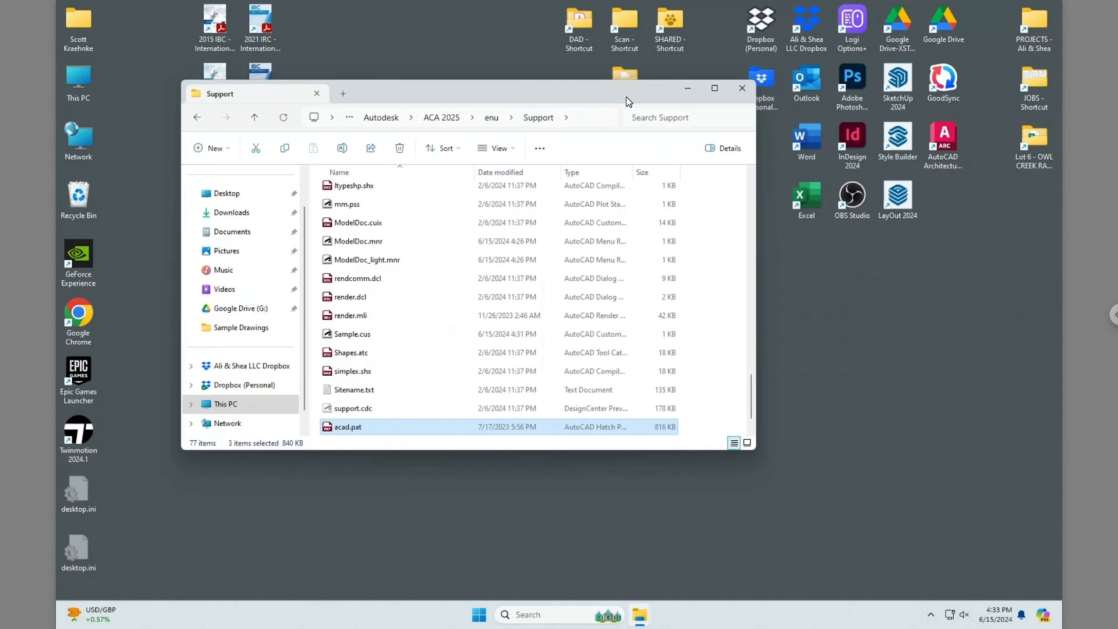
double_click(948, 148)
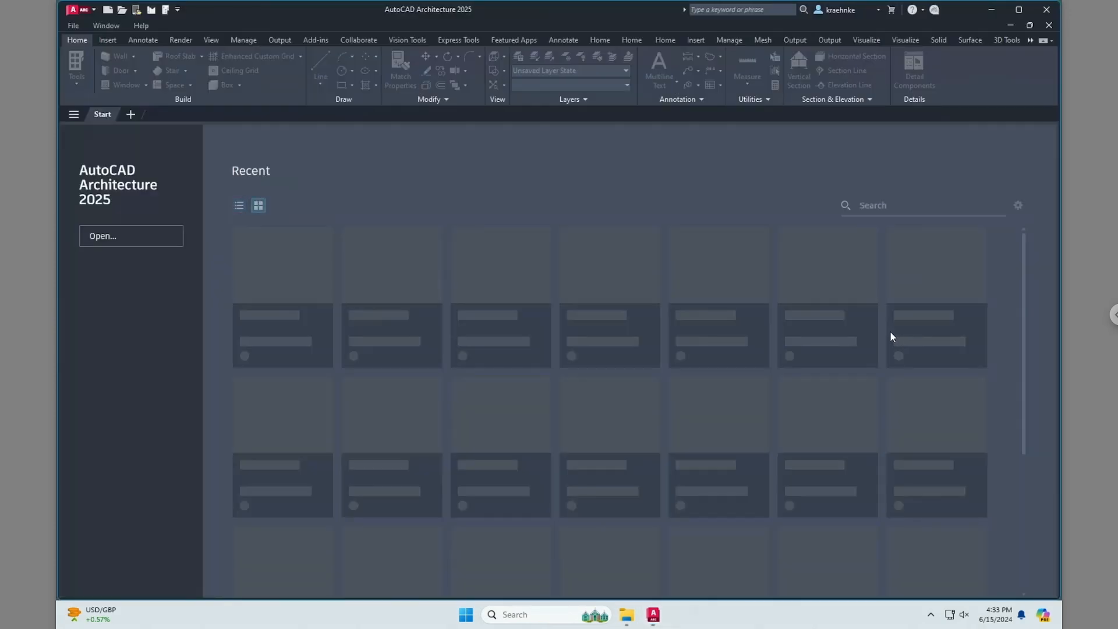
click(109, 11)
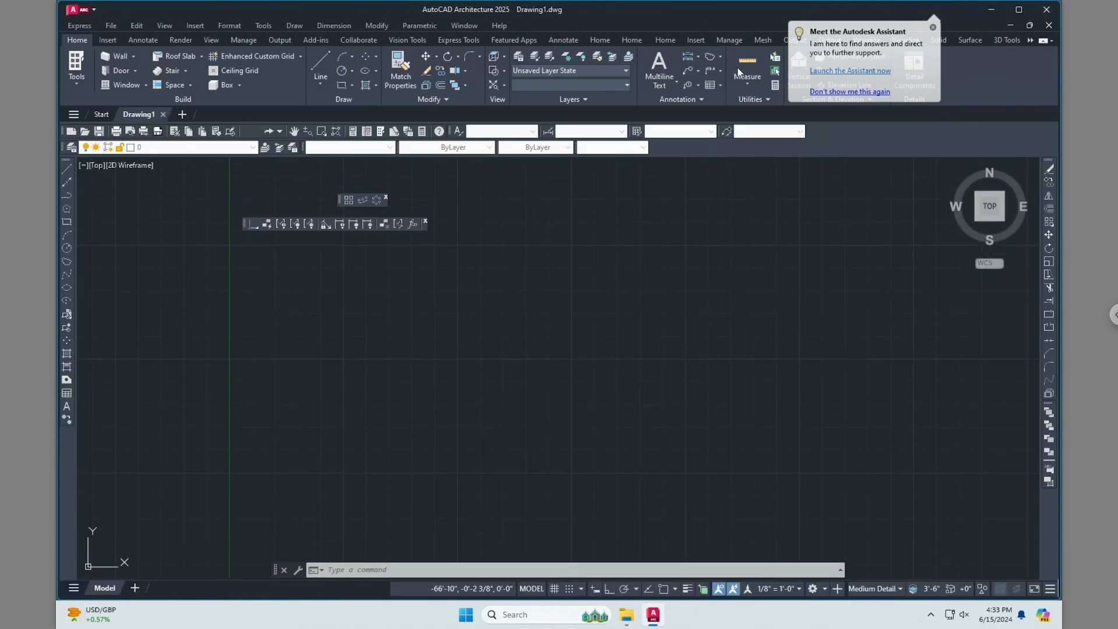
key(Escape)
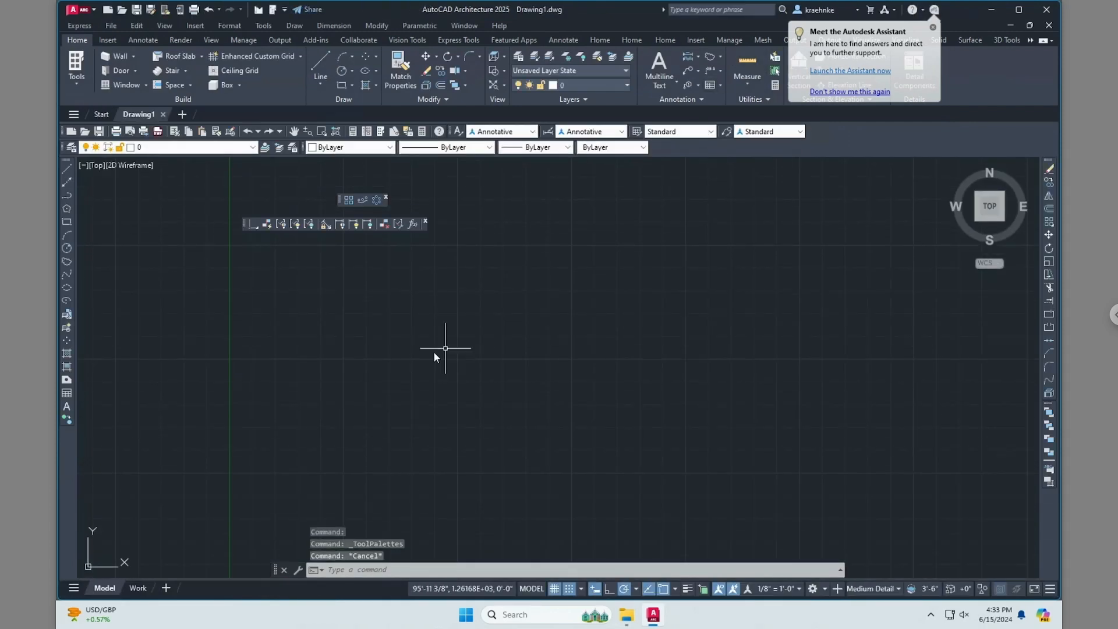
Draw a four-segment test polyline with the command alias p, starting with a horizontal segment about 90 feet long
text(p)
key(Return)
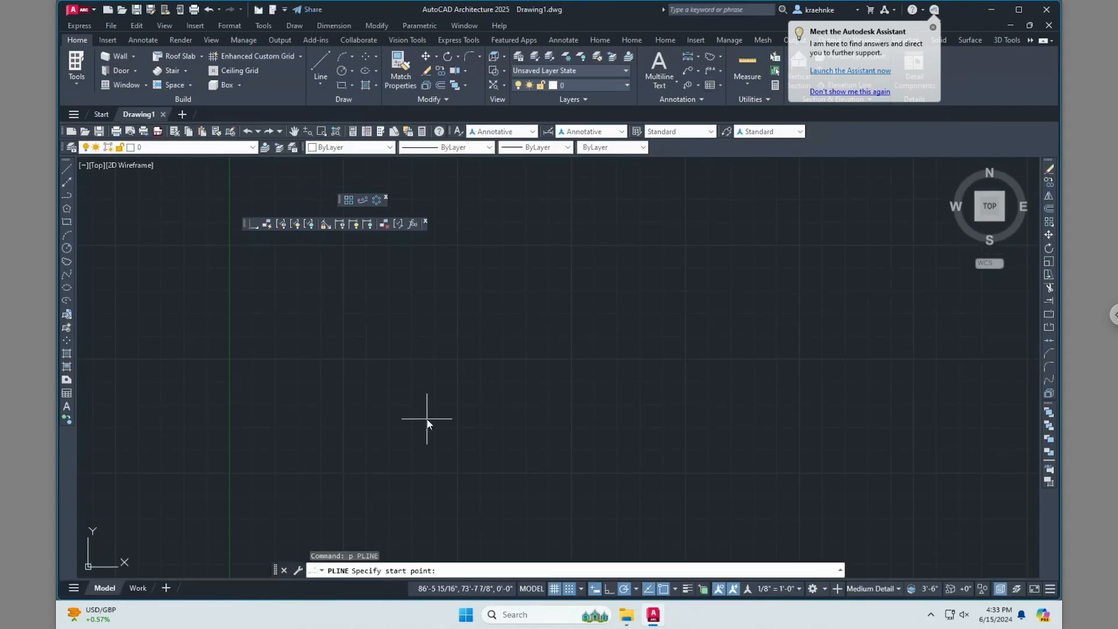
click(412, 391)
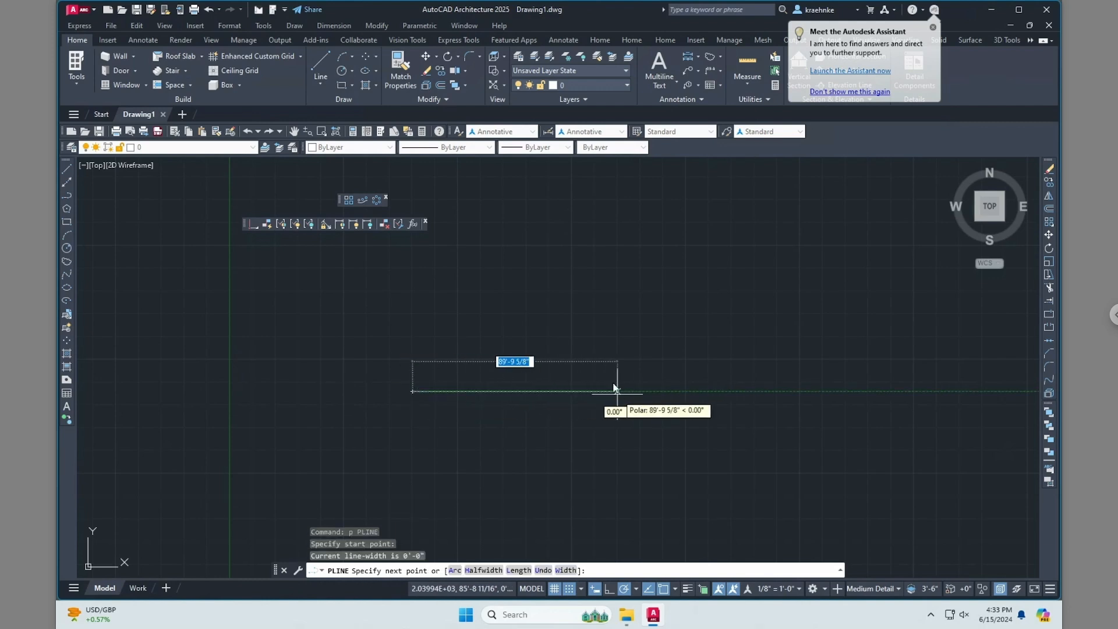
click(617, 391)
click(610, 313)
click(413, 391)
click(456, 466)
key(Escape)
Erase the test polyline from the drawing
drag(666, 419, 606, 342)
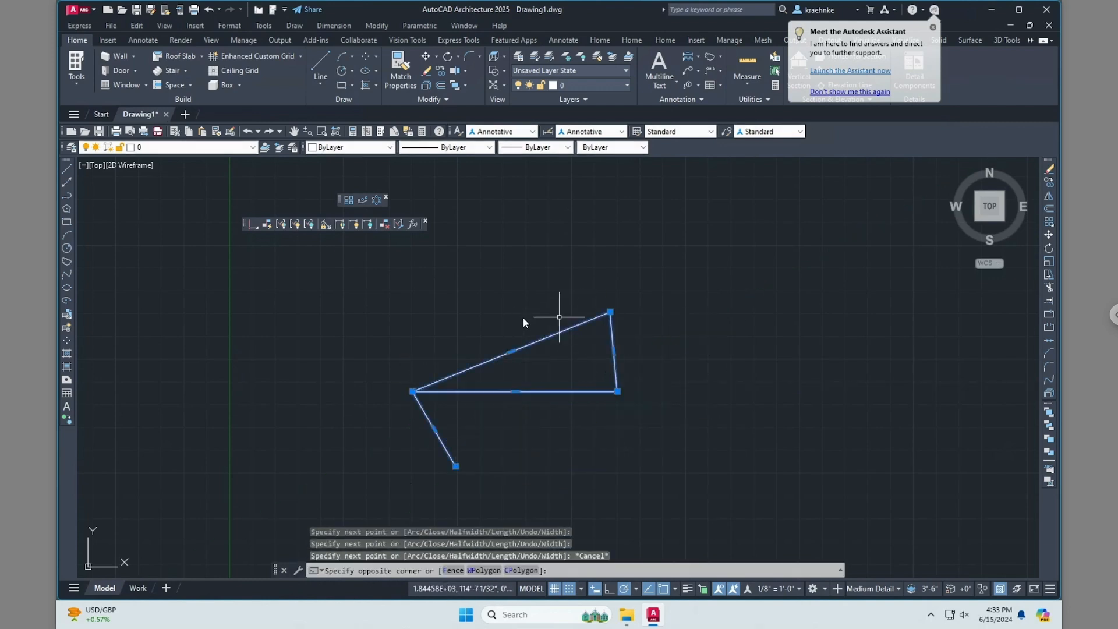
key(Delete)
key(Escape)
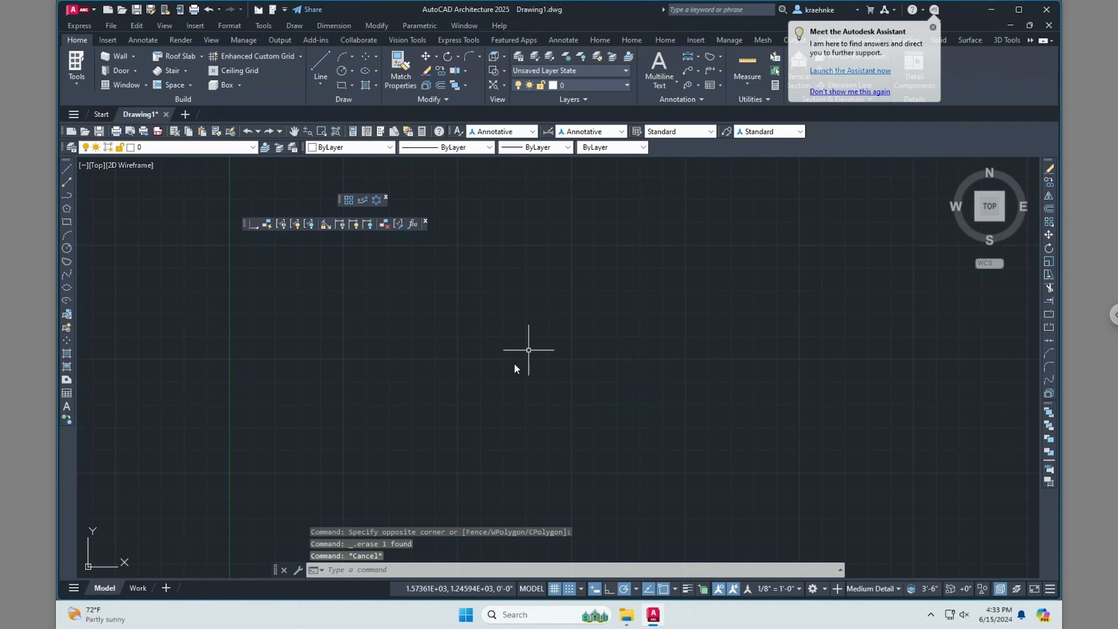
Try the command alias wa twice, cancelling the command each time
text(wa)
key(Return)
key(Escape)
key(Escape)
text(wa)
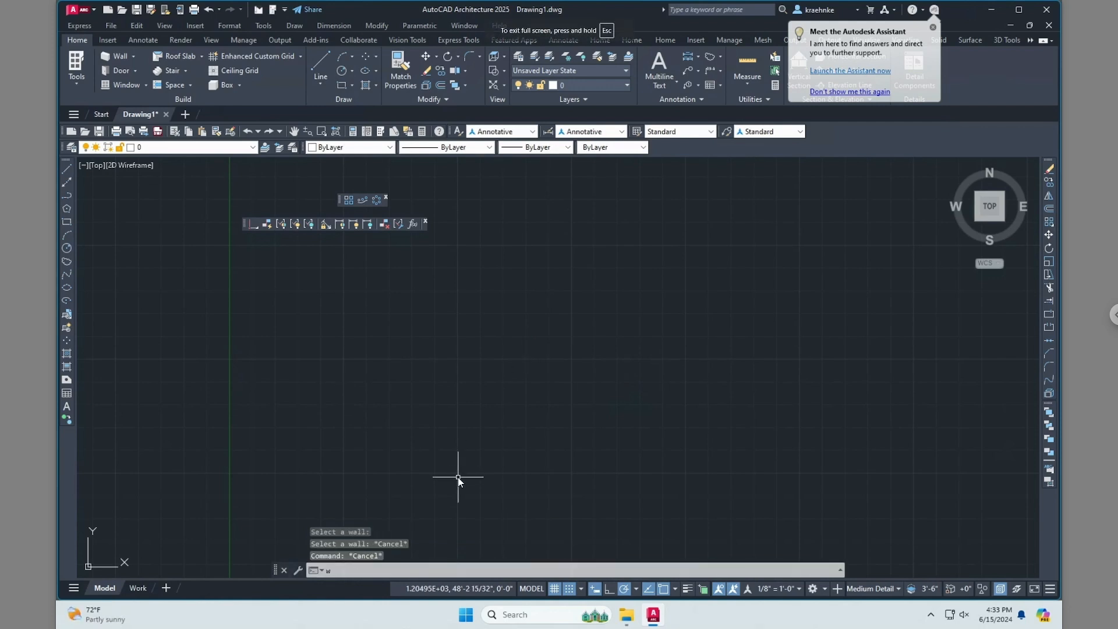
key(Return)
key(Escape)
key(Escape)
key(Escape)
key(Escape)
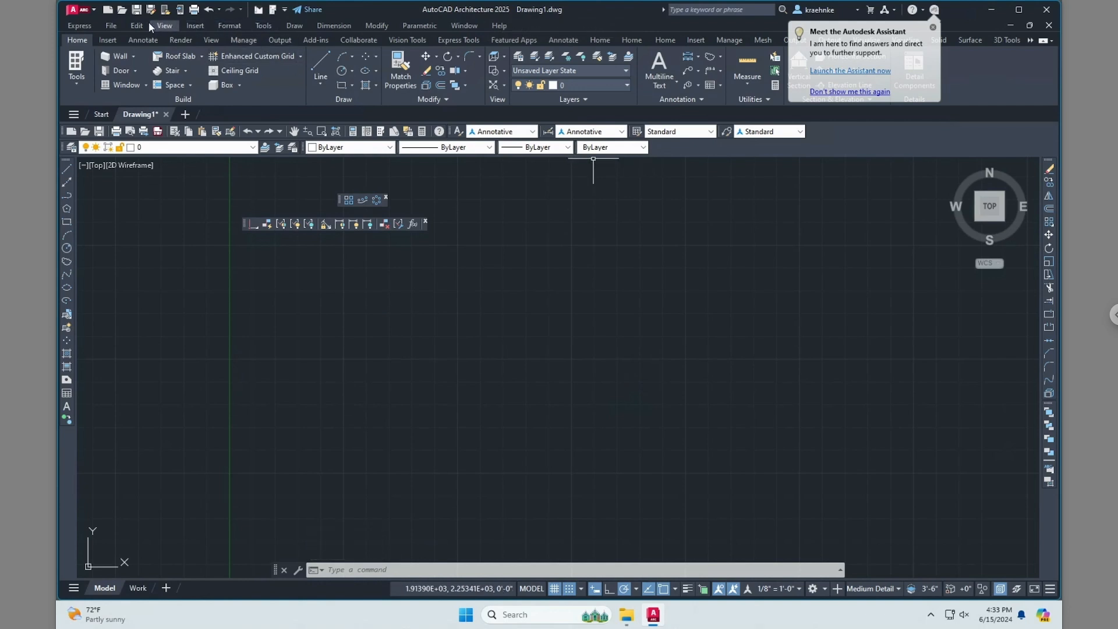
Hide the Array_Toolbar from the AutoCAD toolbar group
click(269, 26)
mouse_move(290, 68)
mouse_move(471, 69)
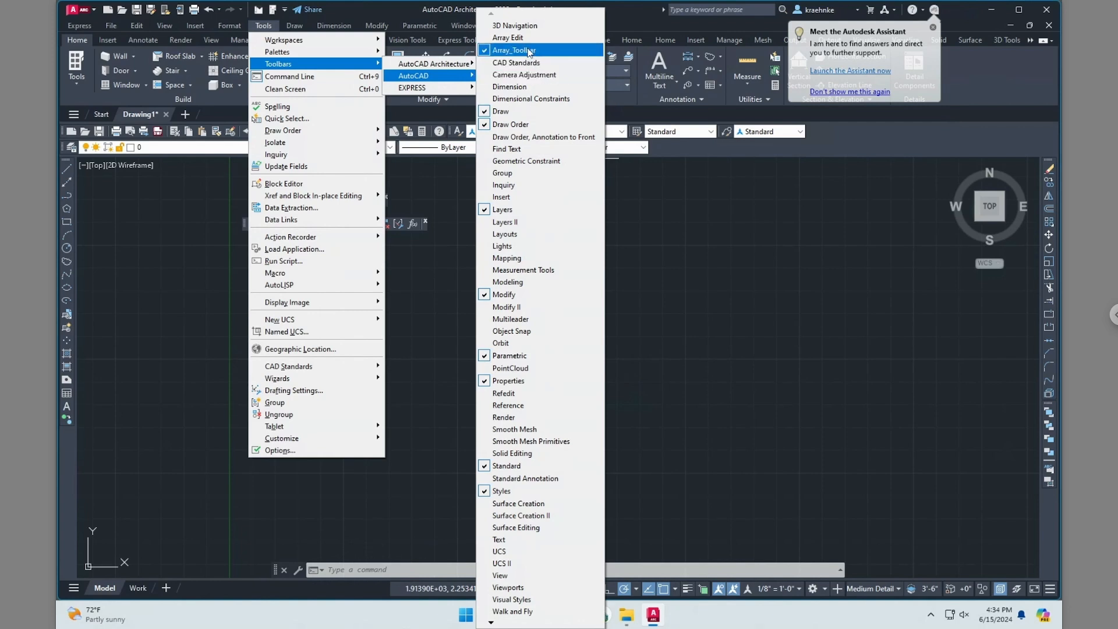
click(530, 53)
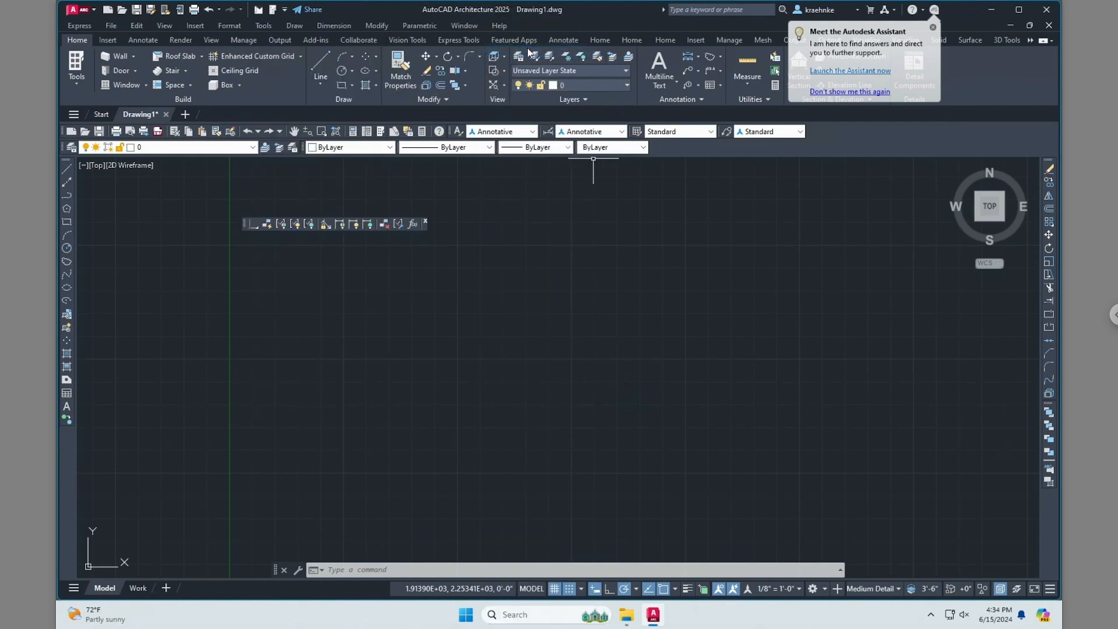
right_click(857, 150)
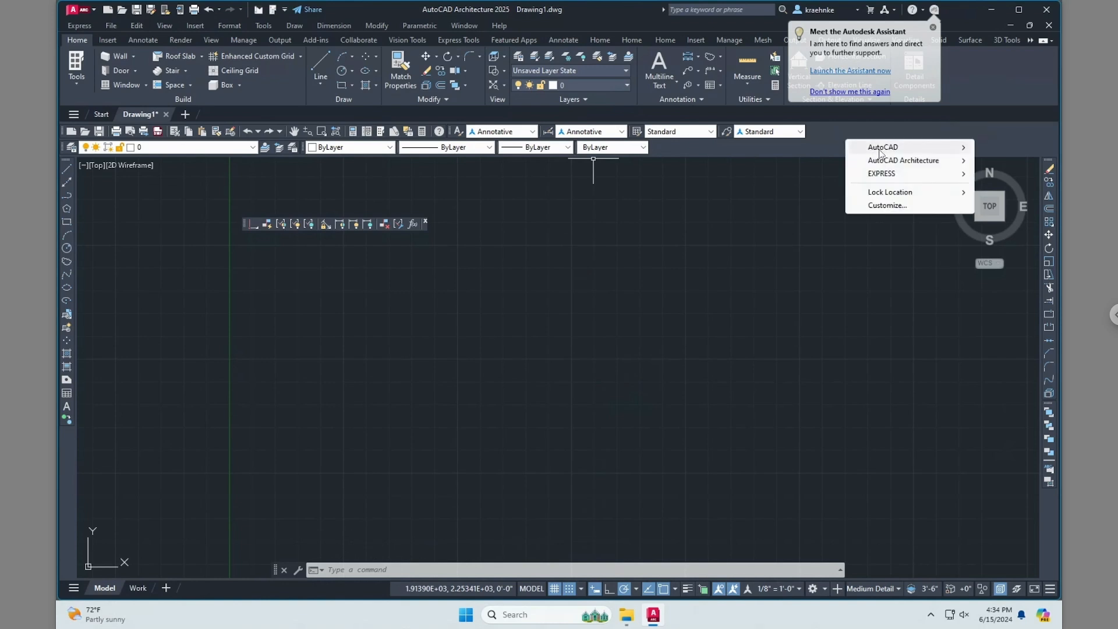
mouse_move(885, 153)
click(552, 239)
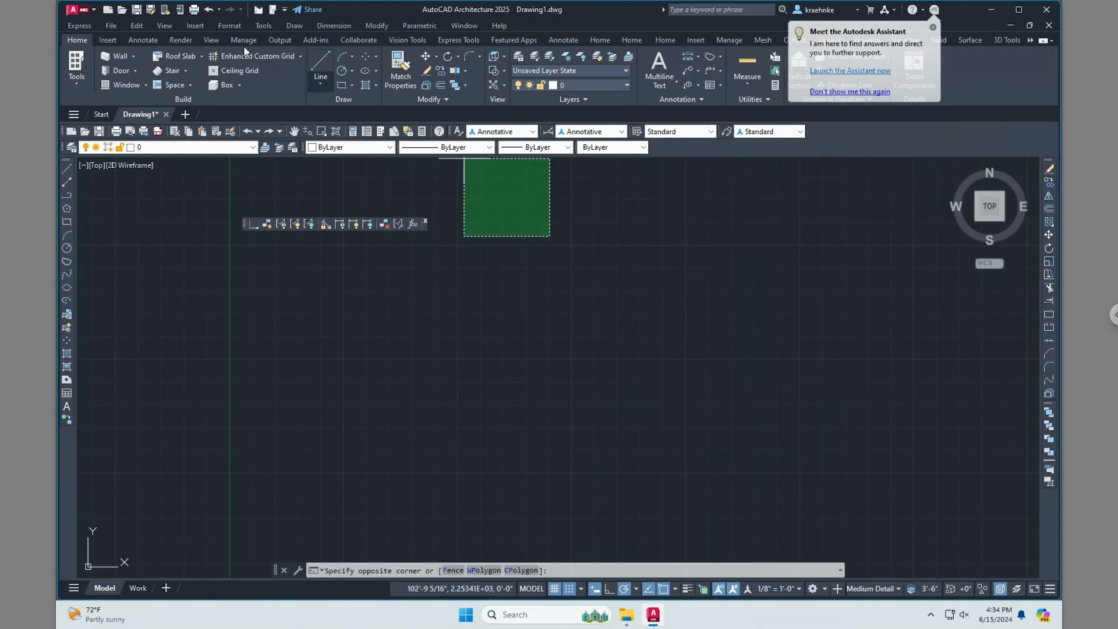
key(Escape)
Display the AutoCAD Dimension toolbar and move it off the ribbon into the drawing area, below the Parametric toolbar
click(263, 26)
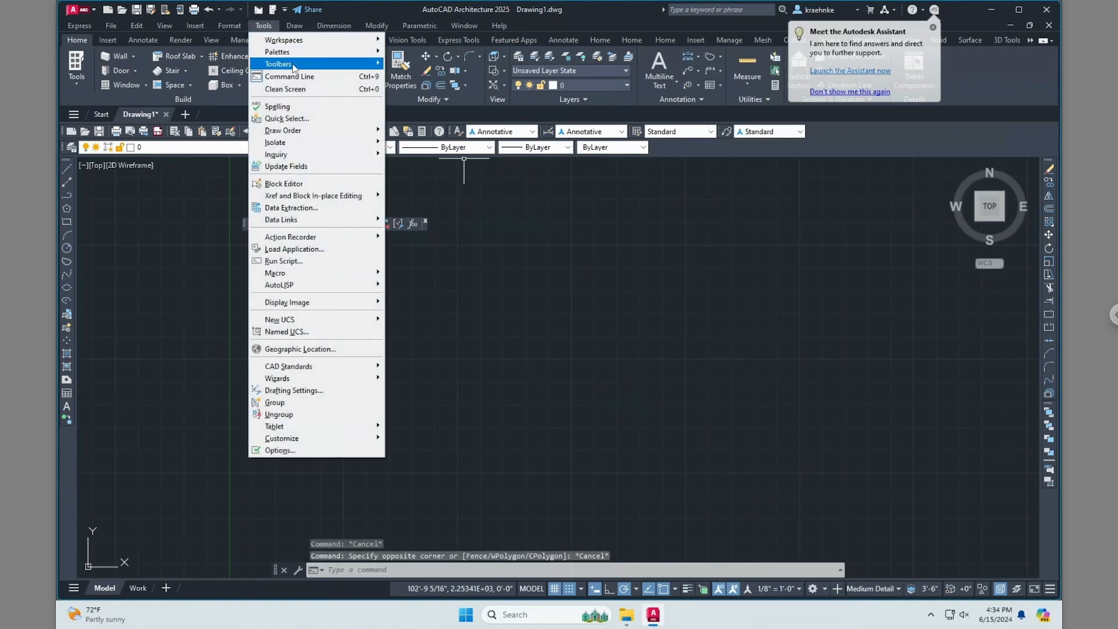
mouse_move(431, 83)
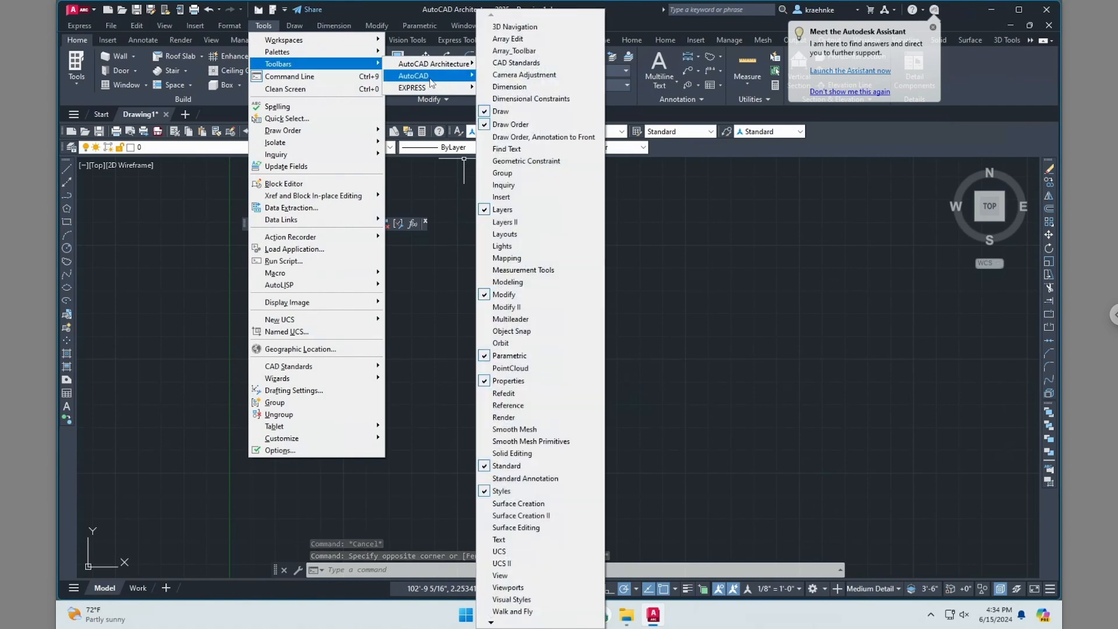
click(546, 87)
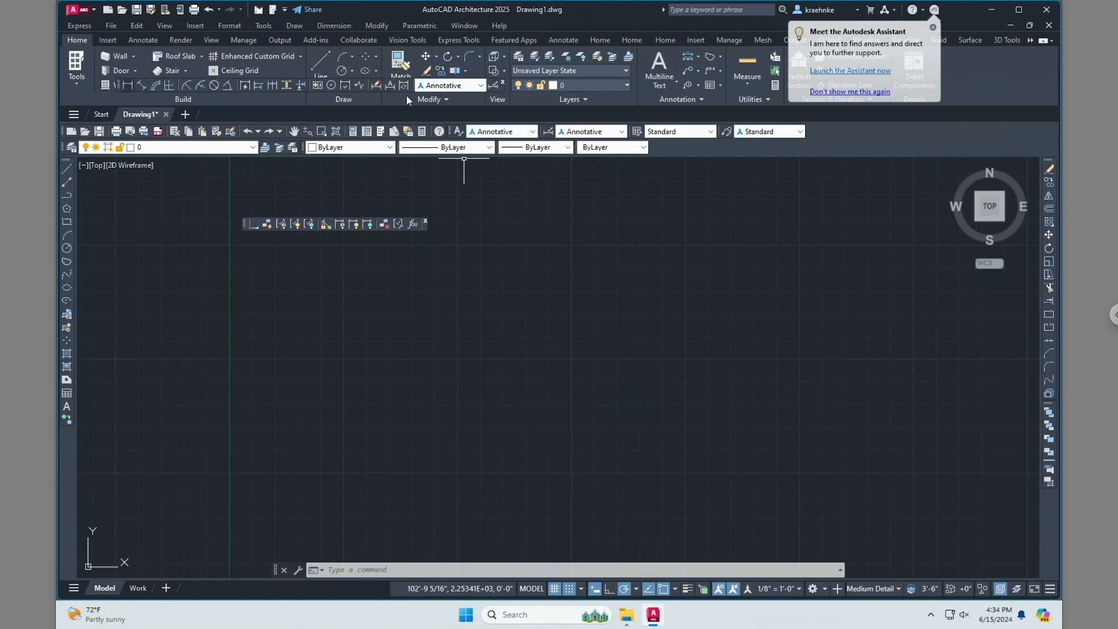
drag(501, 86, 518, 315)
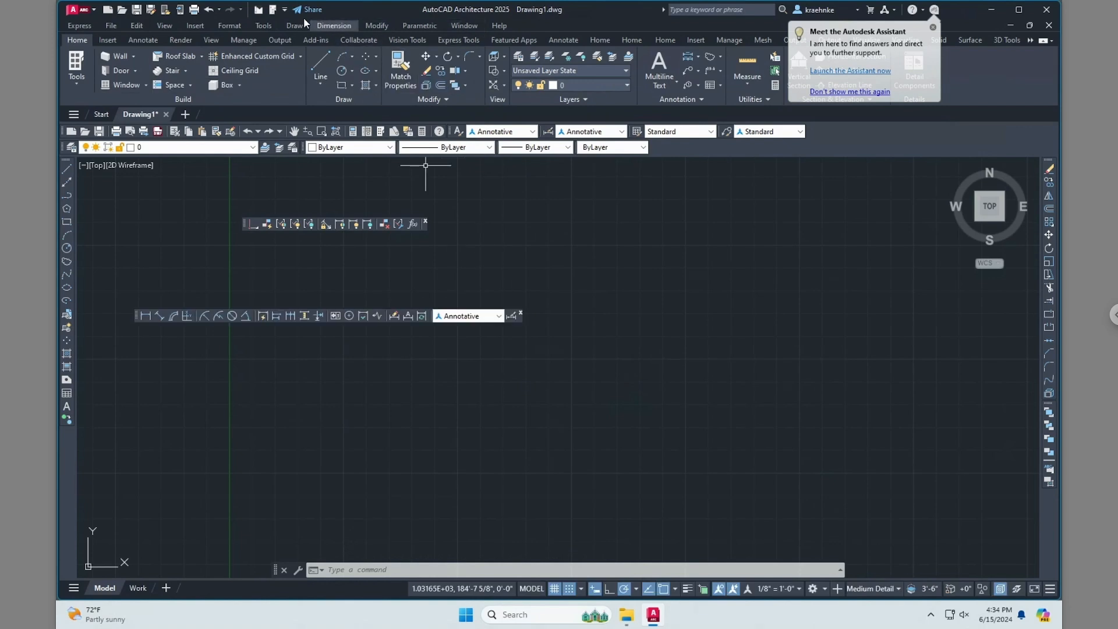
click(285, 11)
click(284, 10)
key(Escape)
key(Escape)
key(Escape)
click(284, 10)
click(285, 10)
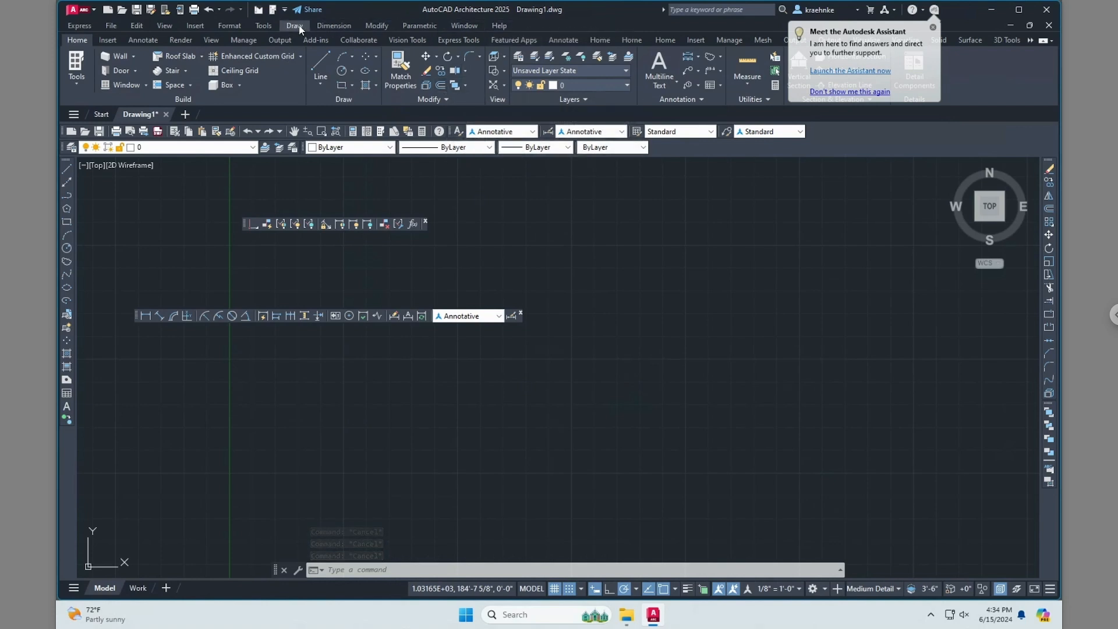
Dismiss the Autodesk Assistant notification and minimize the ribbon to its panel titles
click(933, 28)
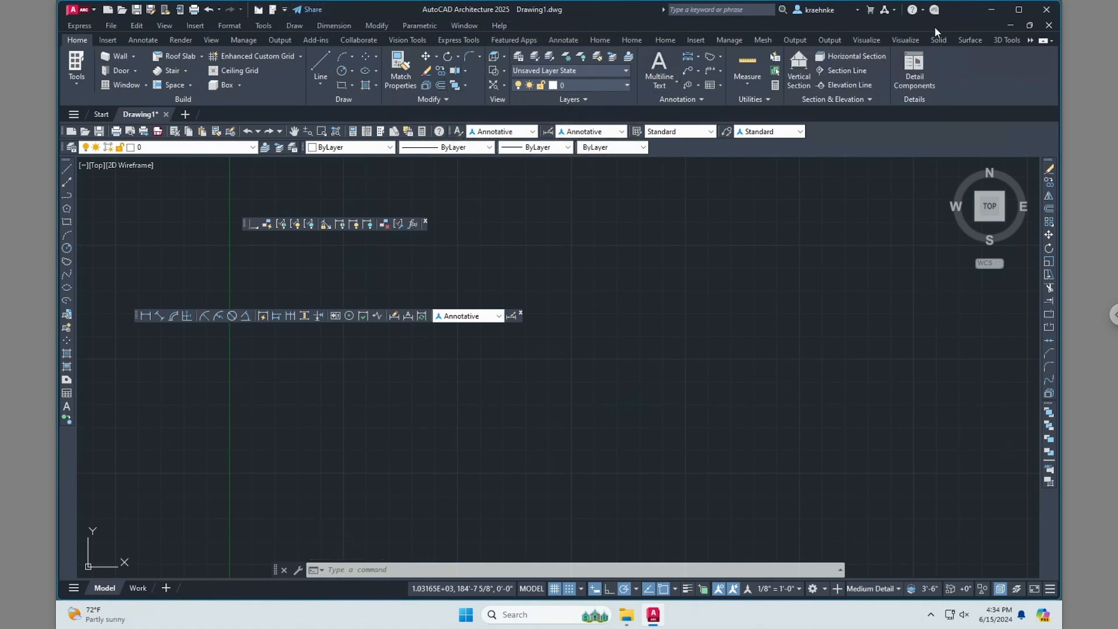
click(1043, 41)
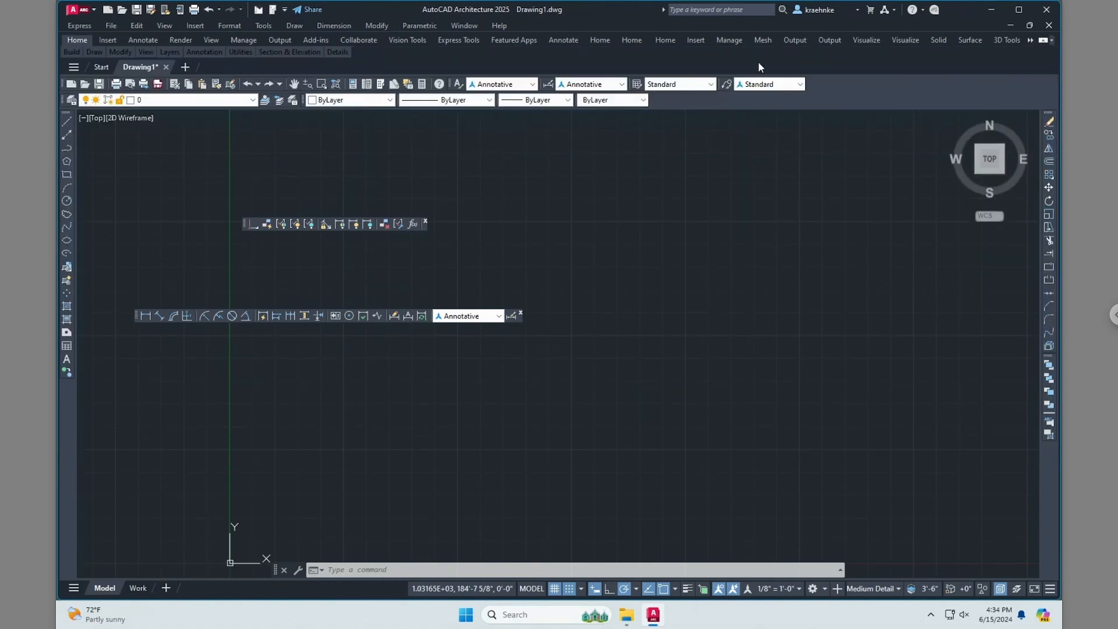
key(Escape)
key(Escape)
Display the Dimensional Constraints toolbar to inspect its tools, and close it
click(261, 25)
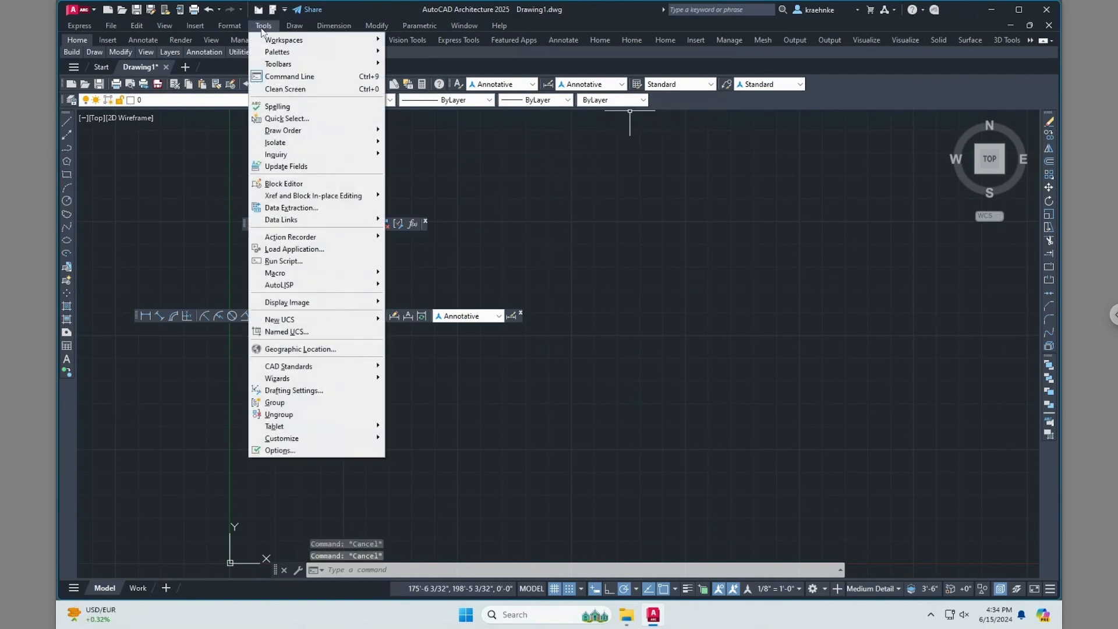
mouse_move(284, 65)
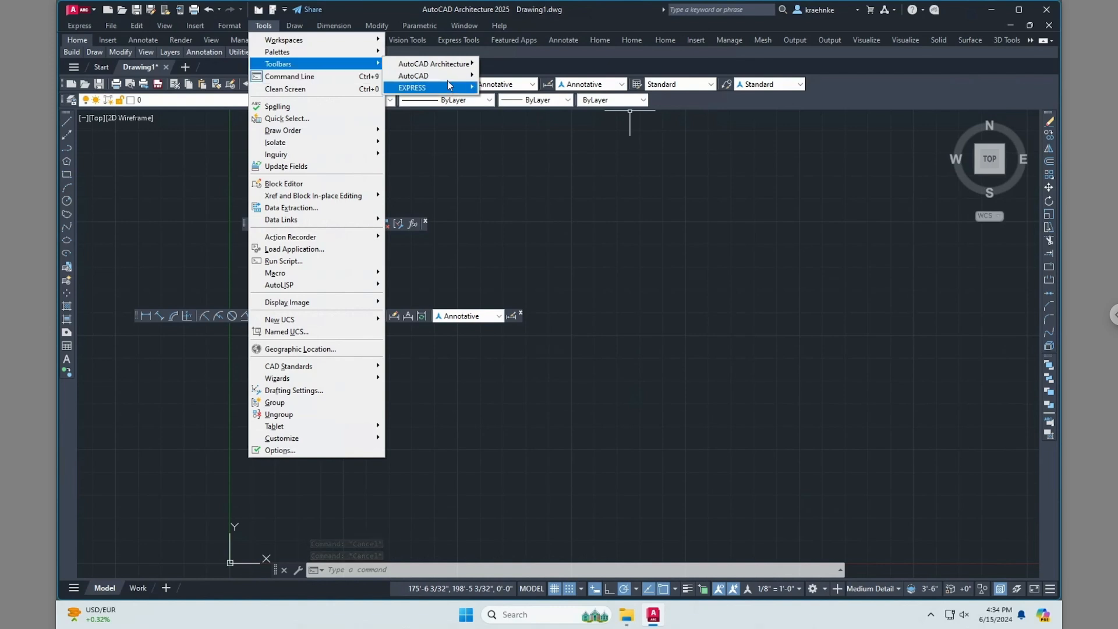
mouse_move(450, 81)
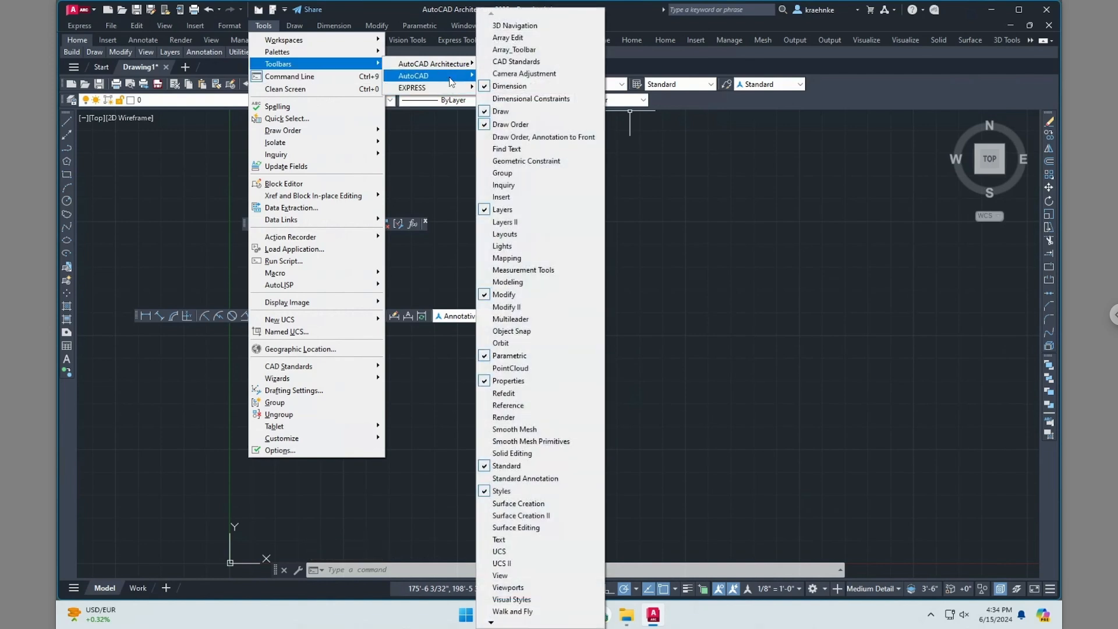
click(524, 99)
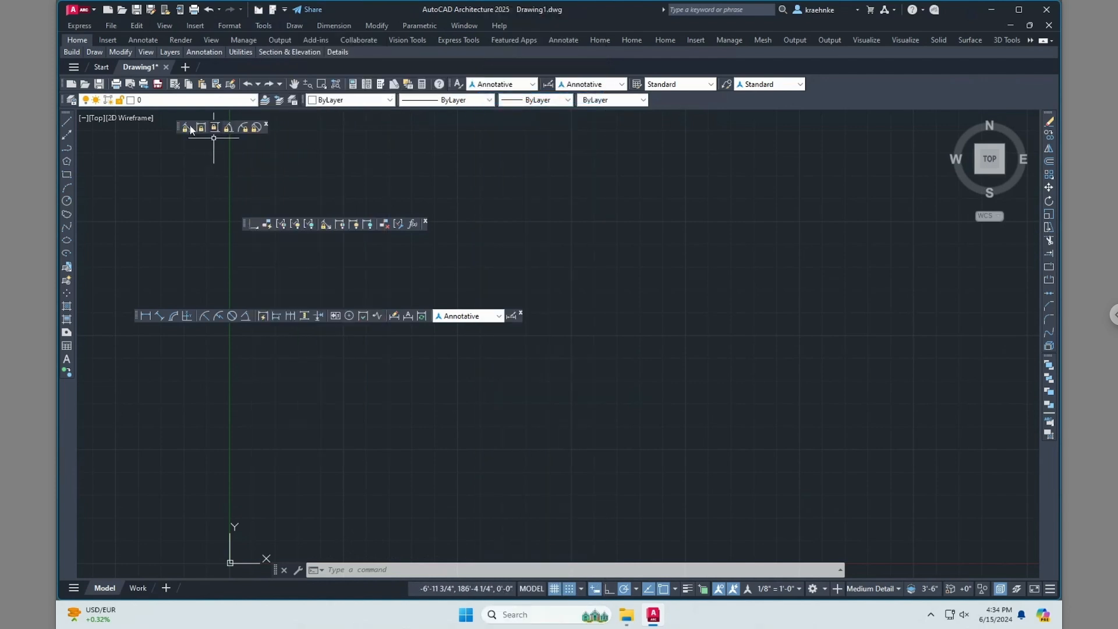
click(268, 123)
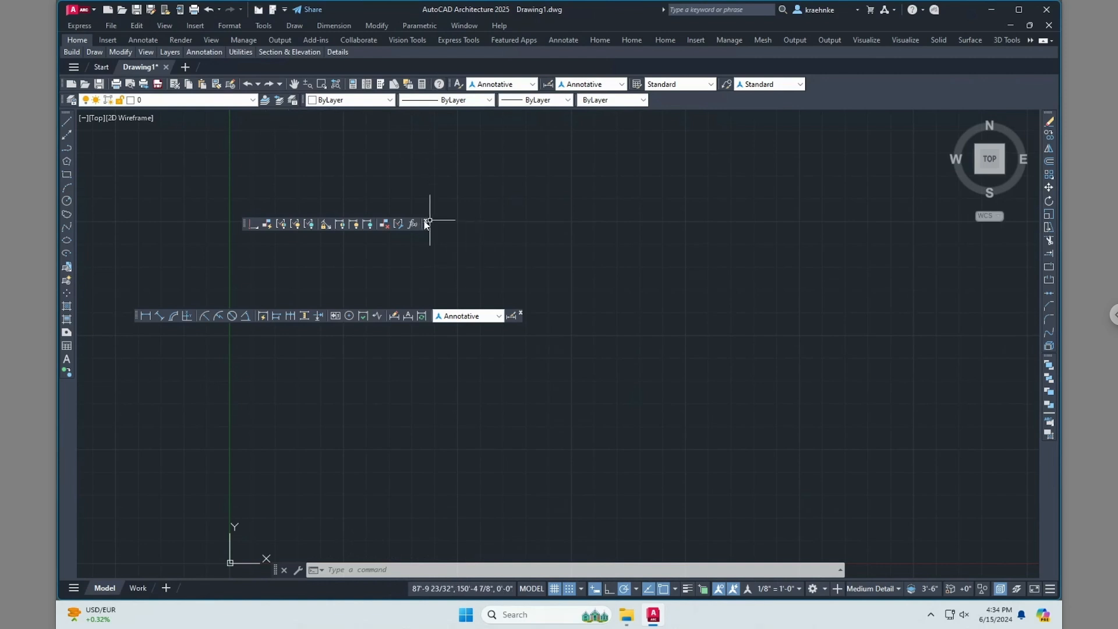
Display the Draw Order, Annotation to Front toolbar and place it at the end of the Dimension toolbar
right_click(721, 101)
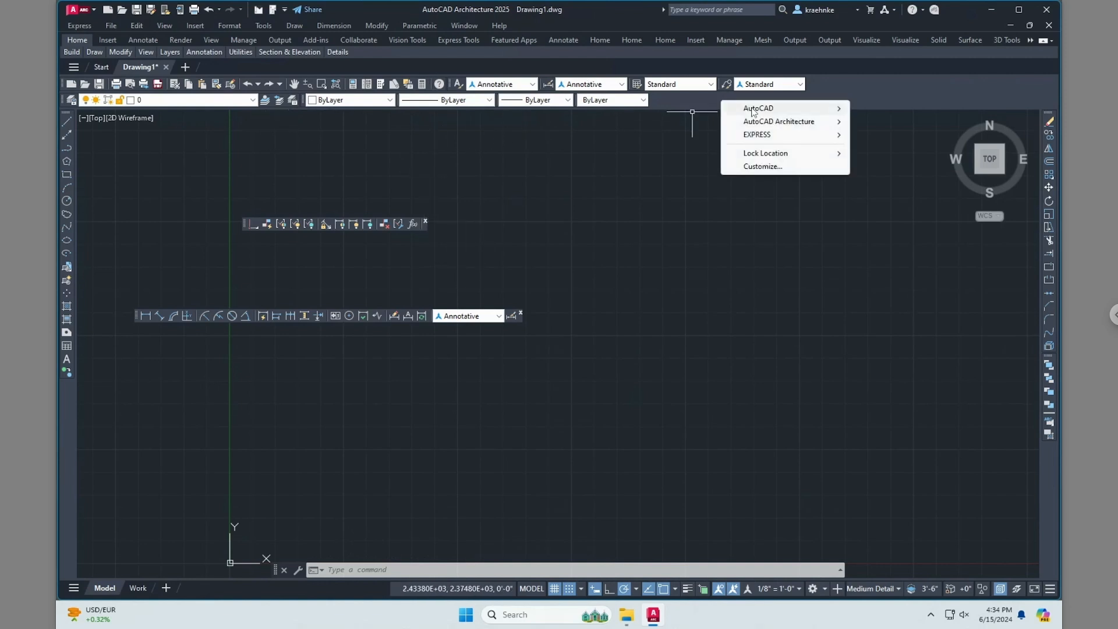
mouse_move(752, 111)
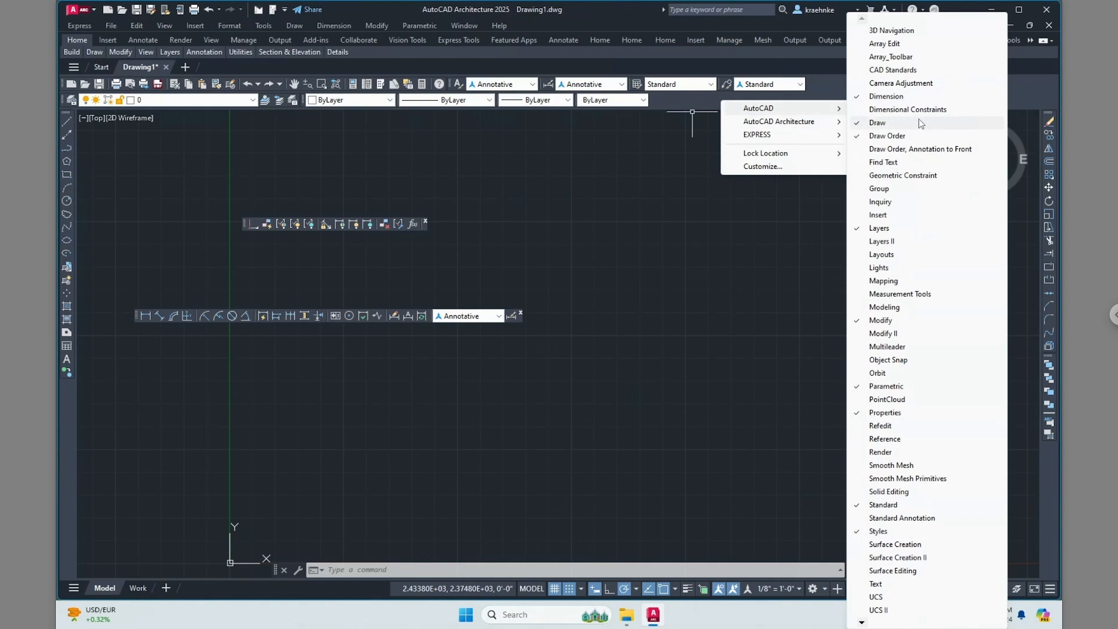
click(936, 150)
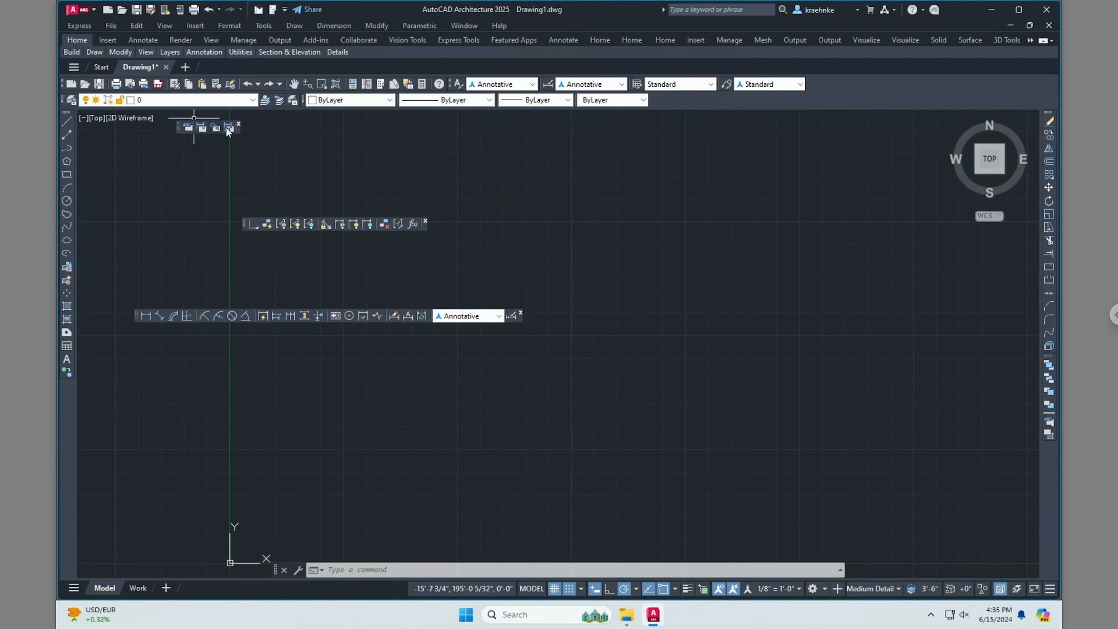
mouse_move(236, 126)
mouse_down()
mouse_move(509, 240)
mouse_move(584, 317)
mouse_up()
Review the AutoCAD toolbar list and display the Layers II toolbar
right_click(735, 105)
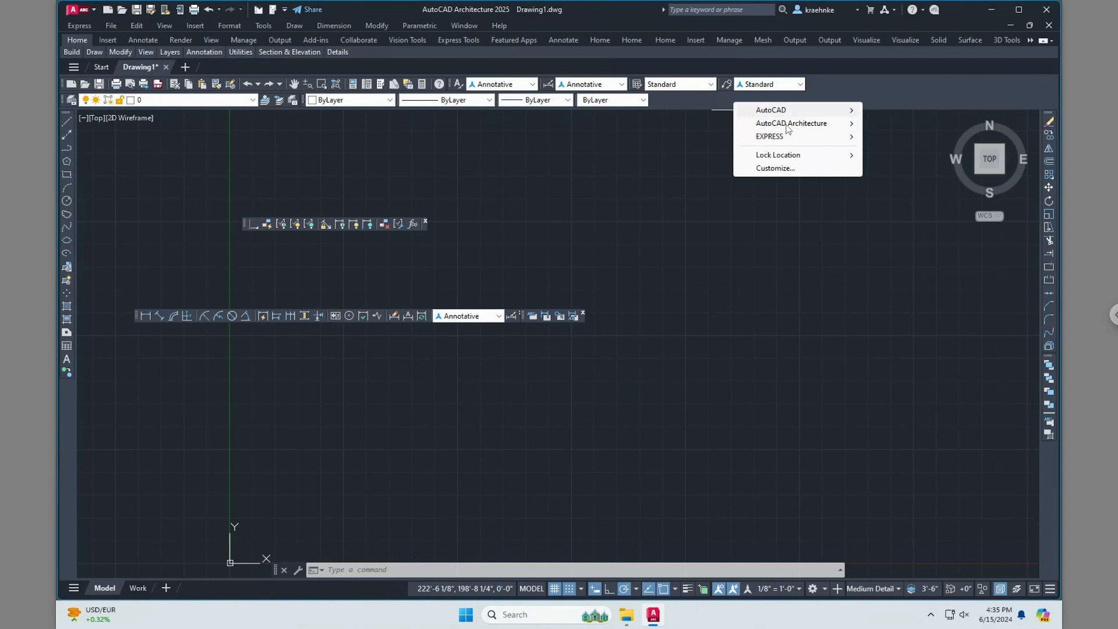
mouse_move(788, 111)
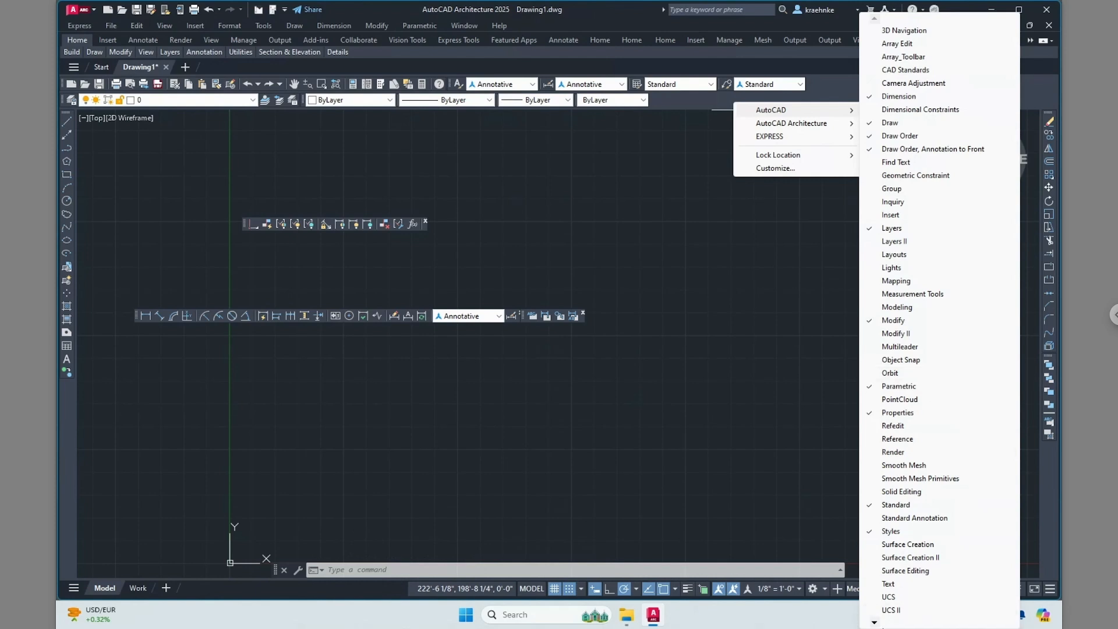
mouse_move(875, 622)
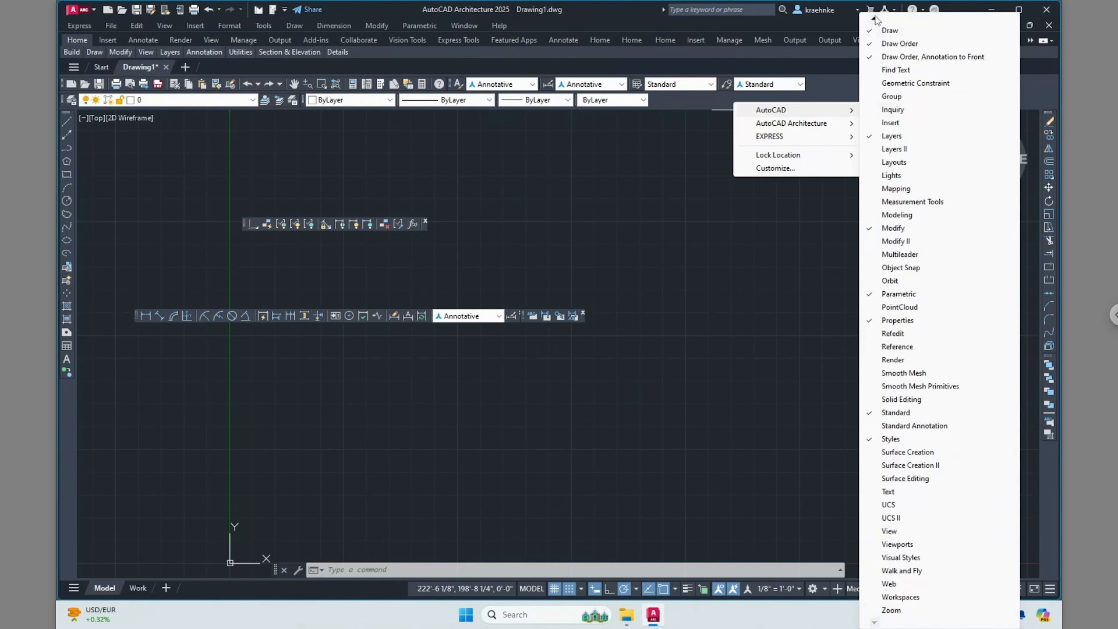
mouse_move(875, 19)
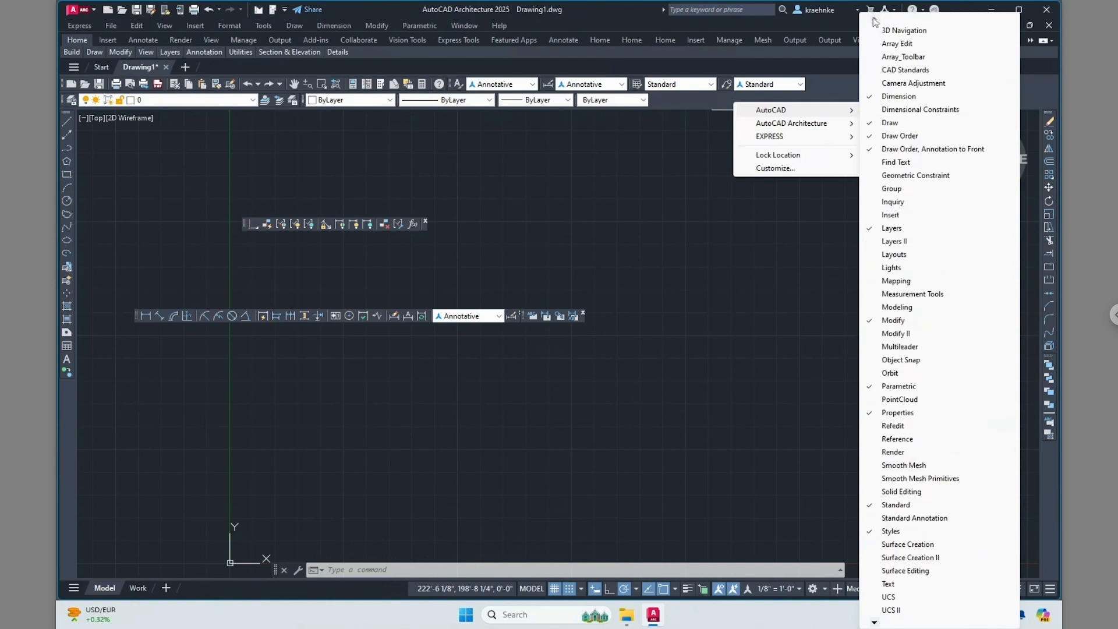
click(888, 244)
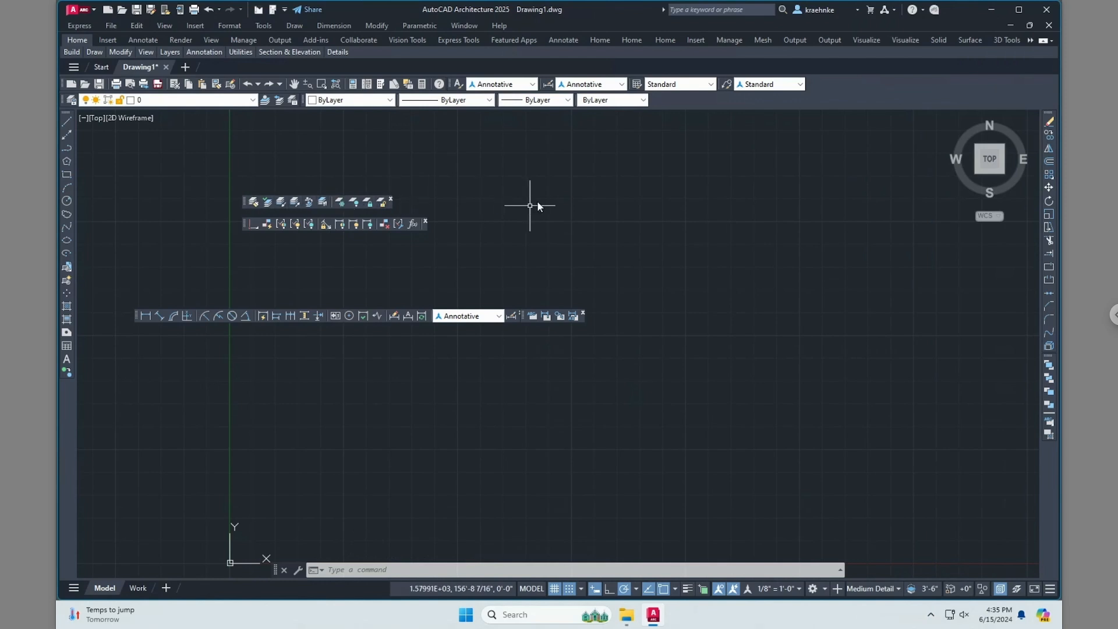
Turn the Layers toolbar off and back on to identify it
right_click(680, 107)
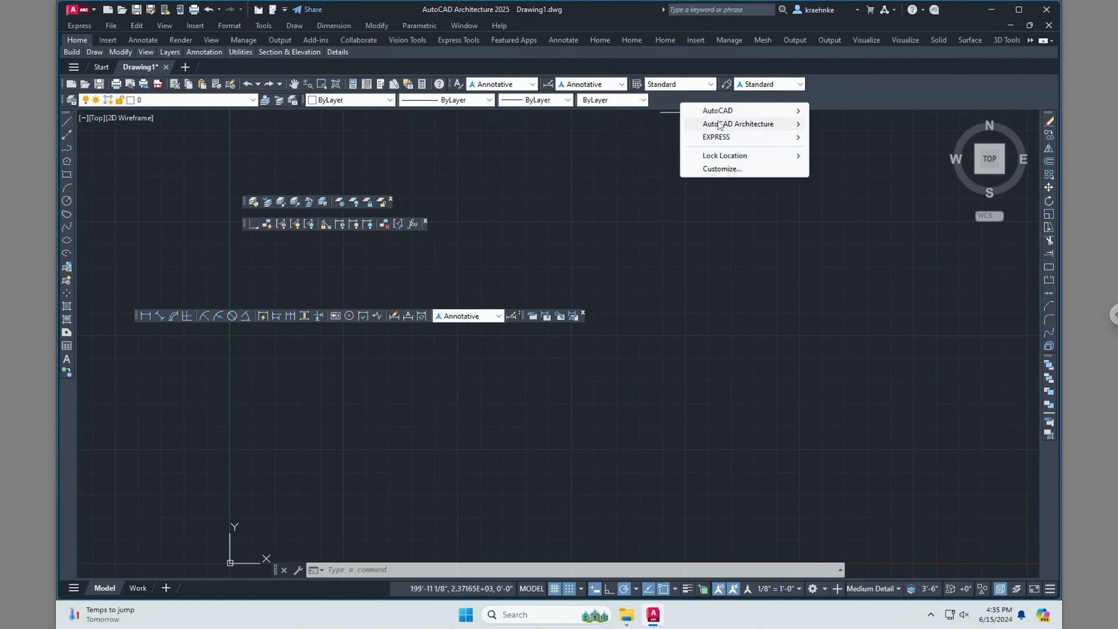
mouse_move(720, 124)
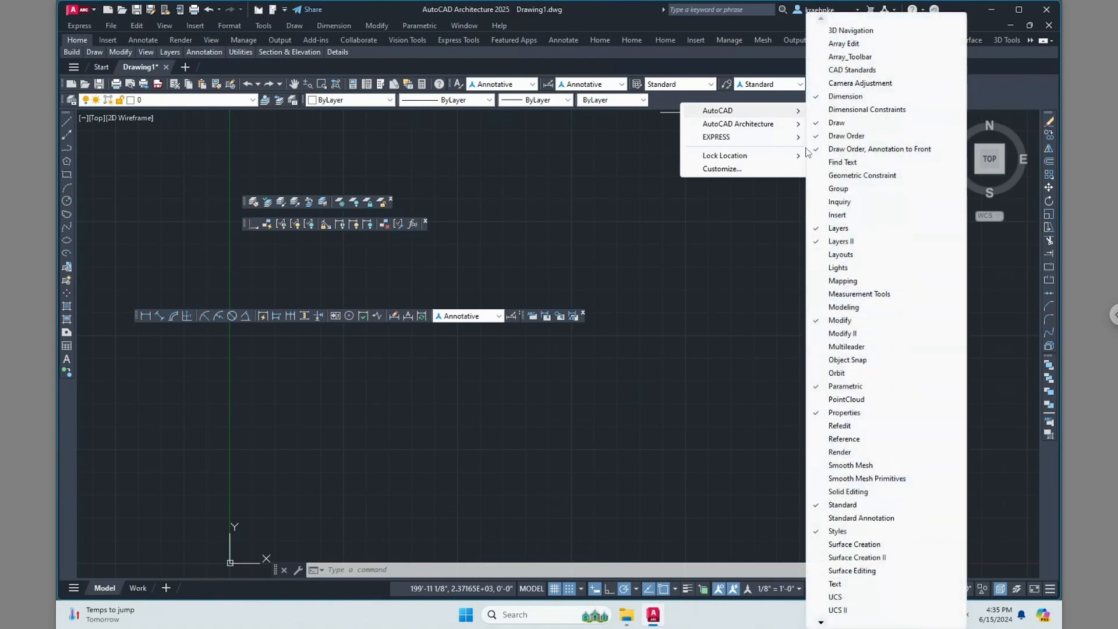
click(838, 229)
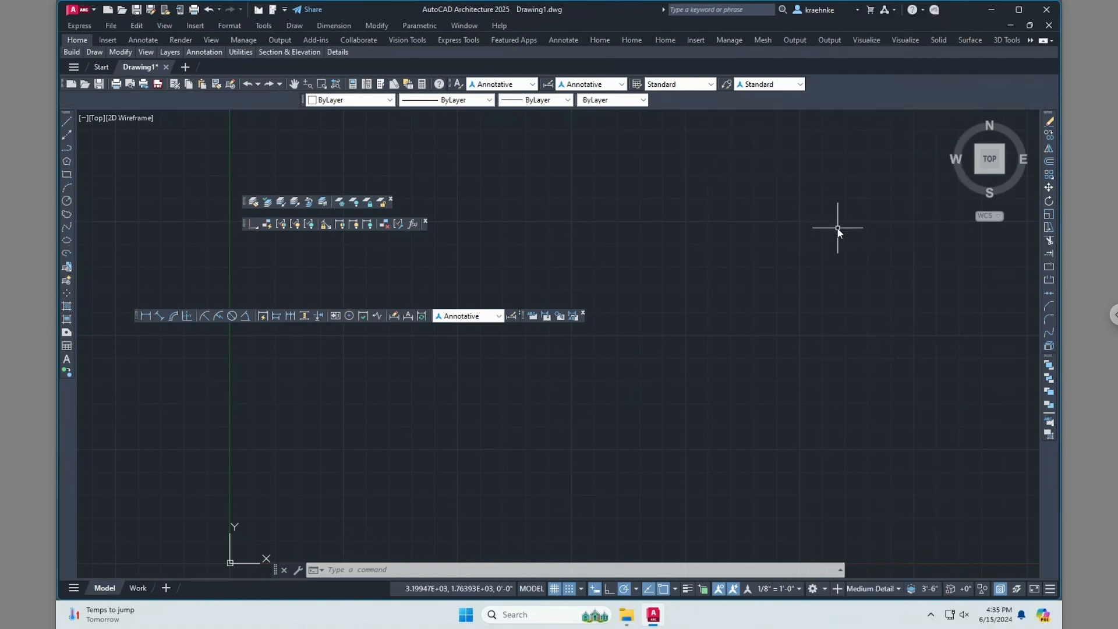
right_click(707, 100)
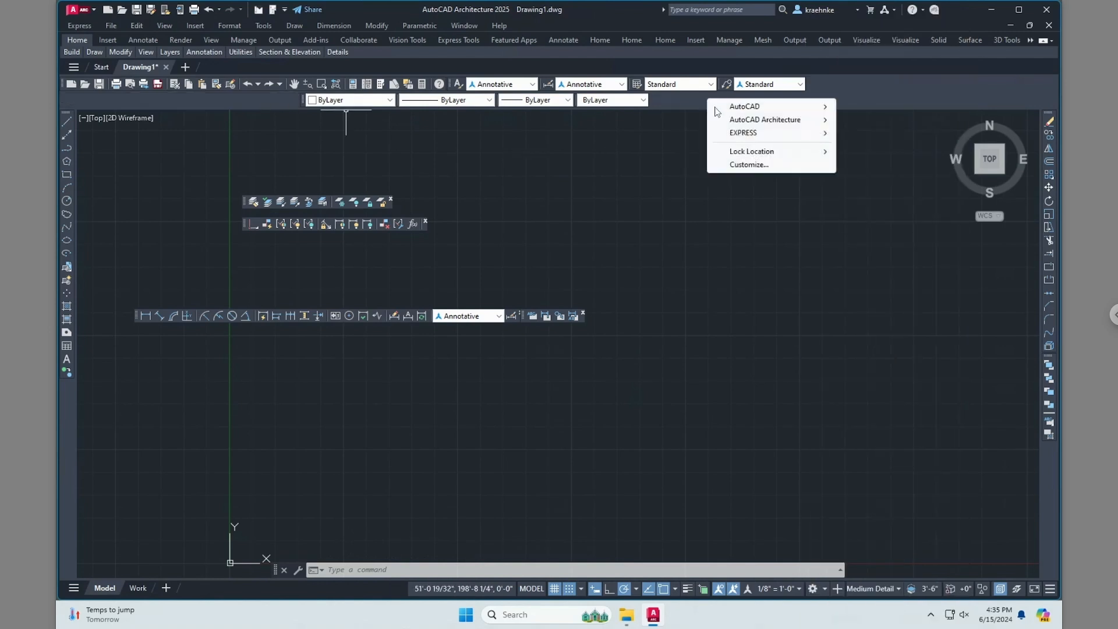
mouse_move(759, 123)
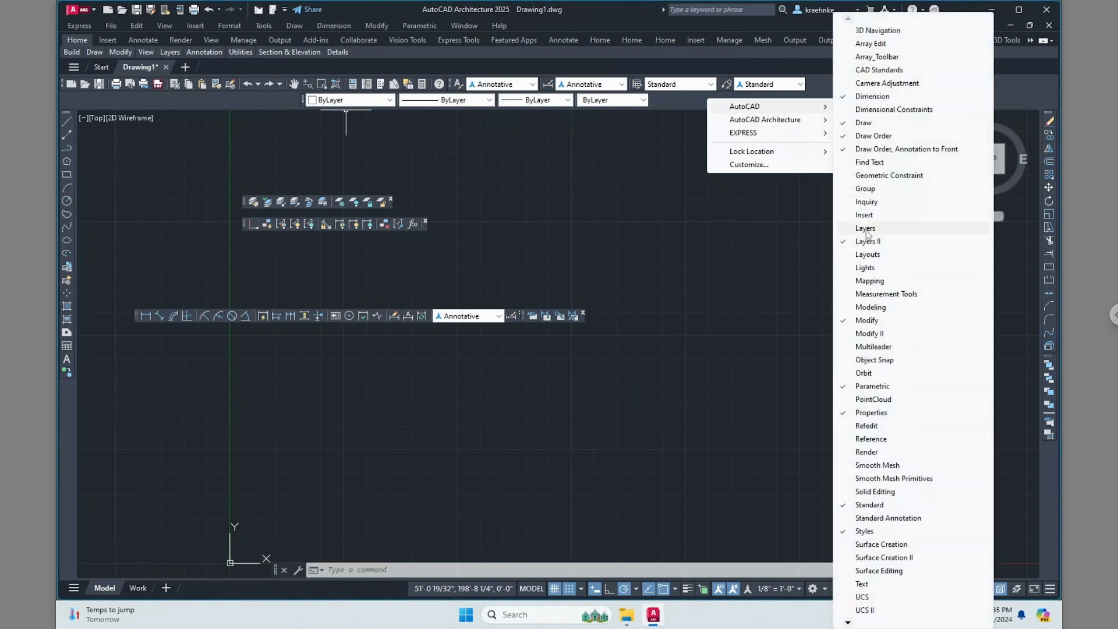
click(865, 230)
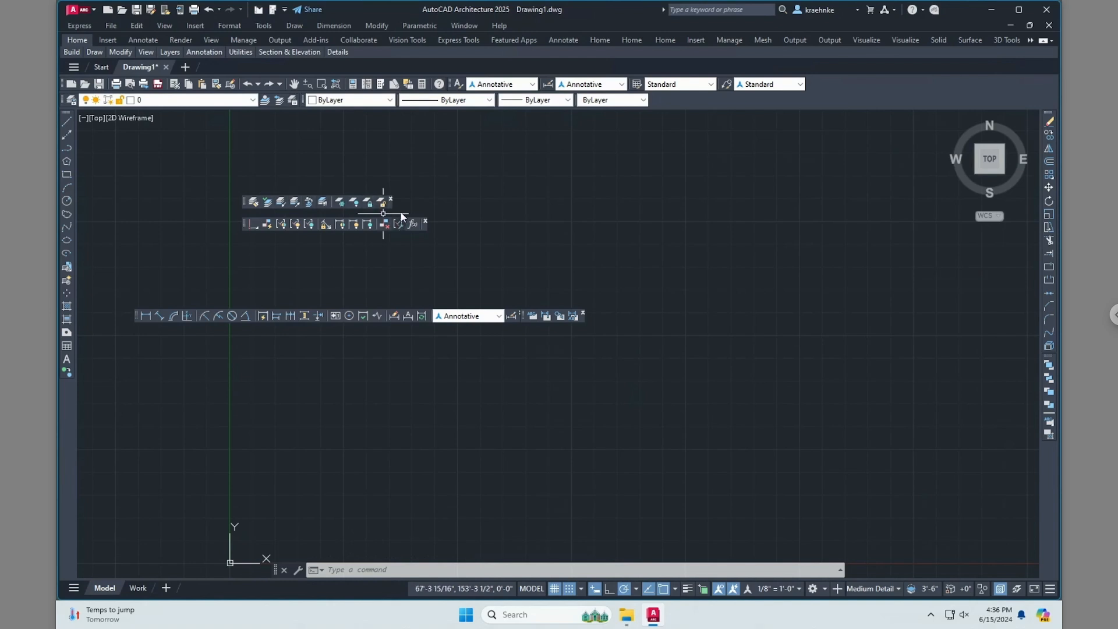
Hide the Parametric toolbar from the AutoCAD toolbar group
right_click(685, 102)
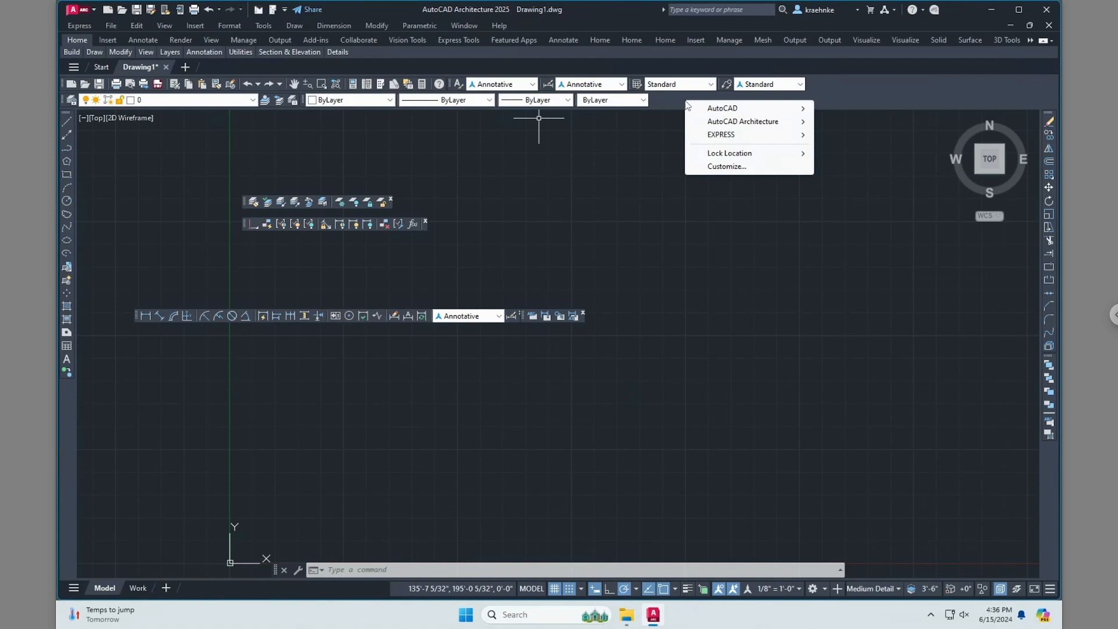
mouse_move(729, 109)
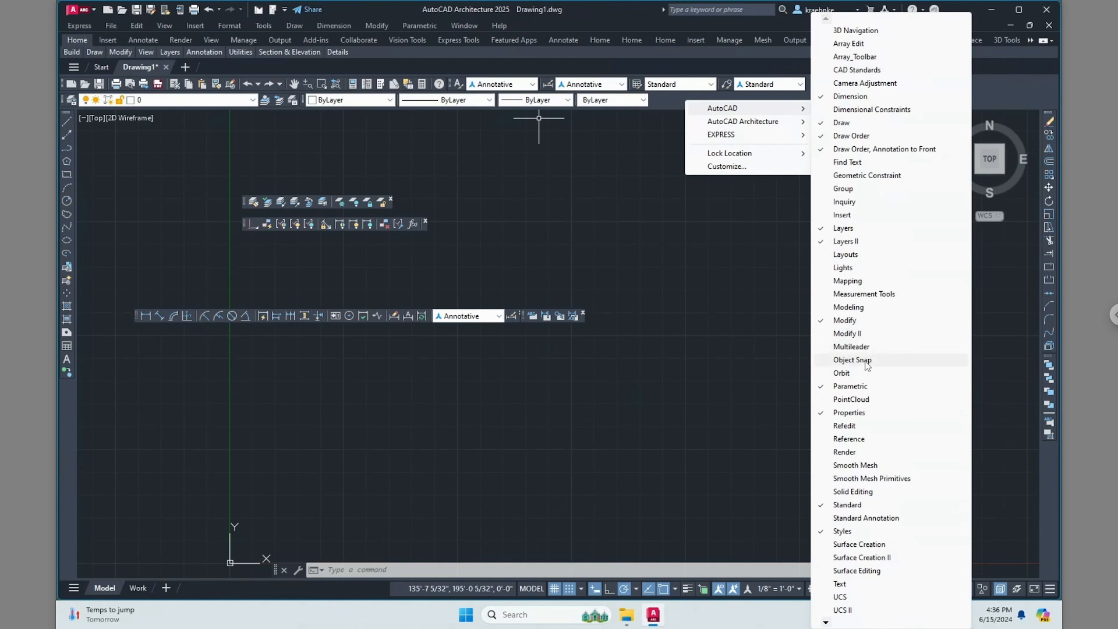
click(852, 387)
Display the Reference toolbar from the AutoCAD toolbar group
right_click(820, 93)
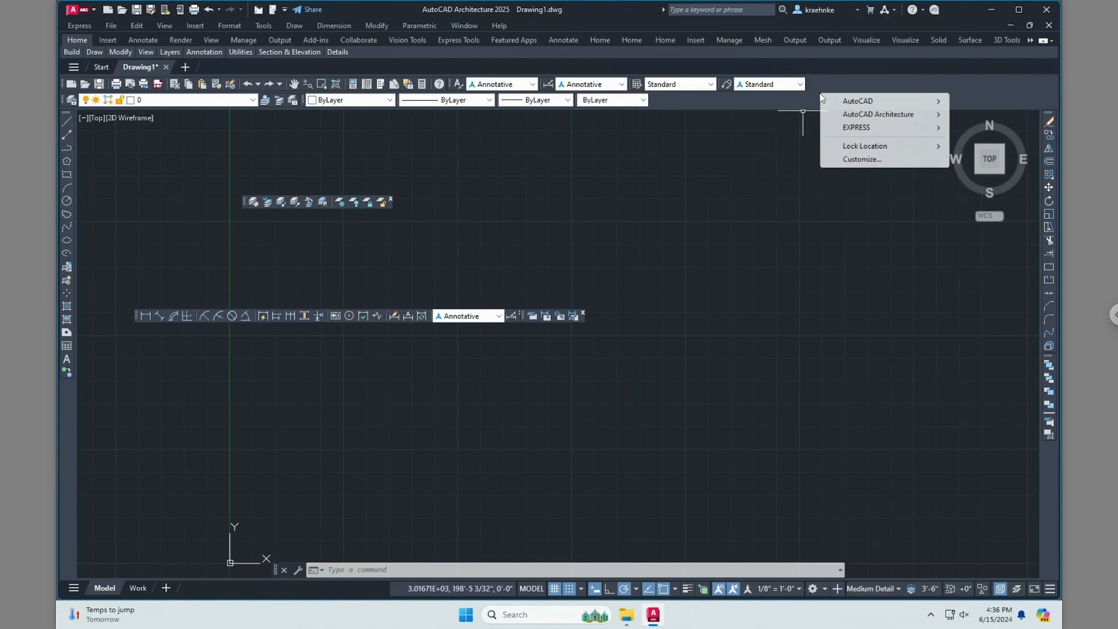
mouse_move(851, 102)
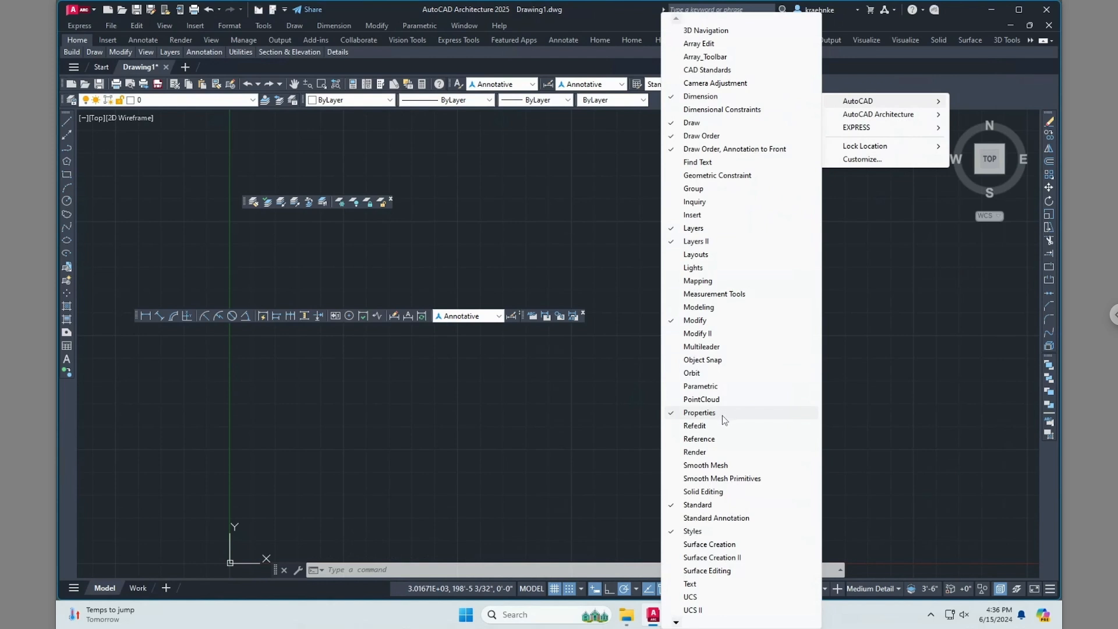
click(706, 440)
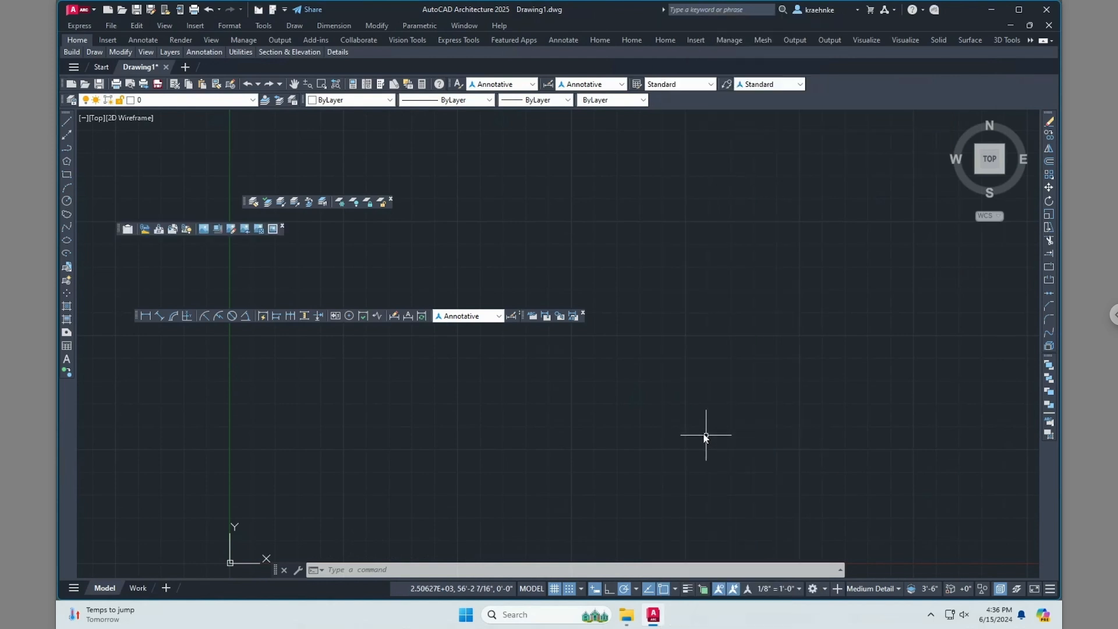
Display the Standard Annotation toolbar and float the Styles toolbar in the drawing area above the Layers II toolbar
right_click(831, 91)
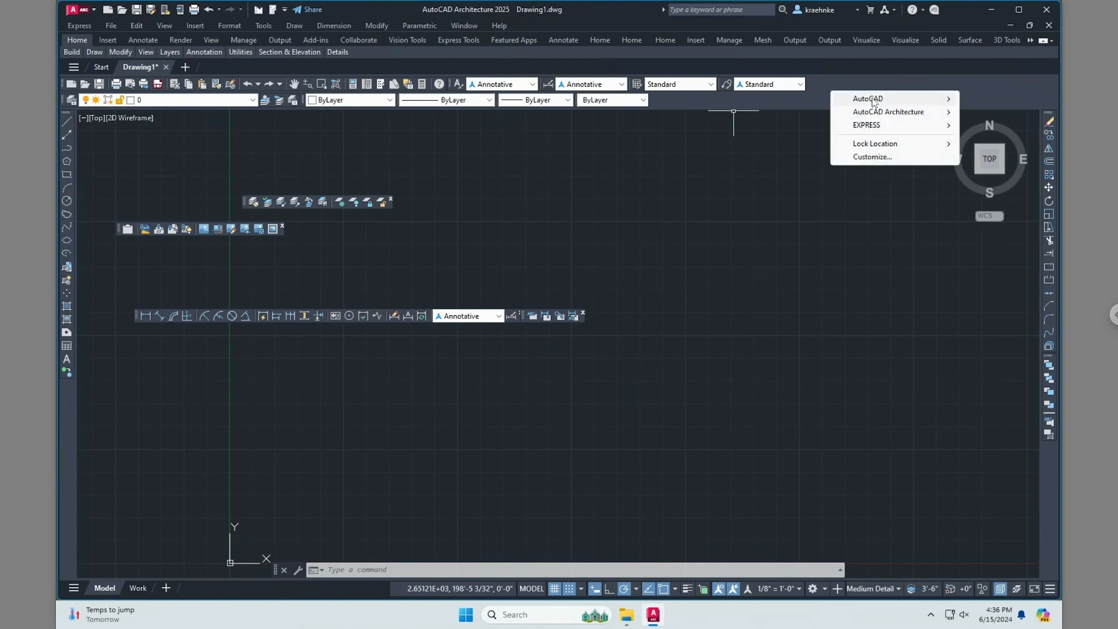
mouse_move(874, 99)
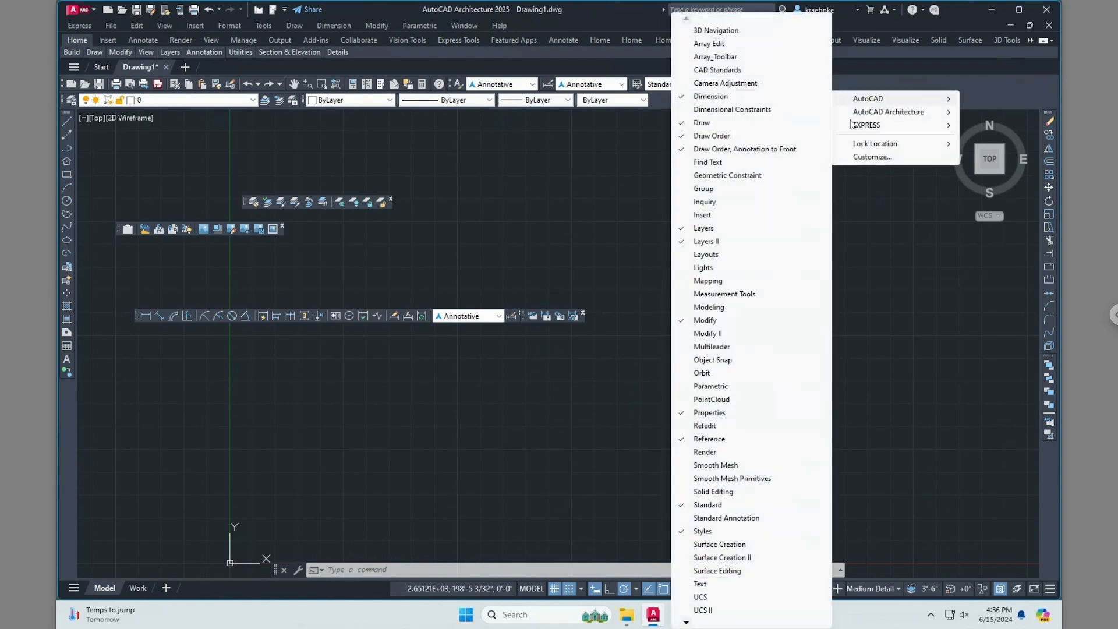
click(727, 517)
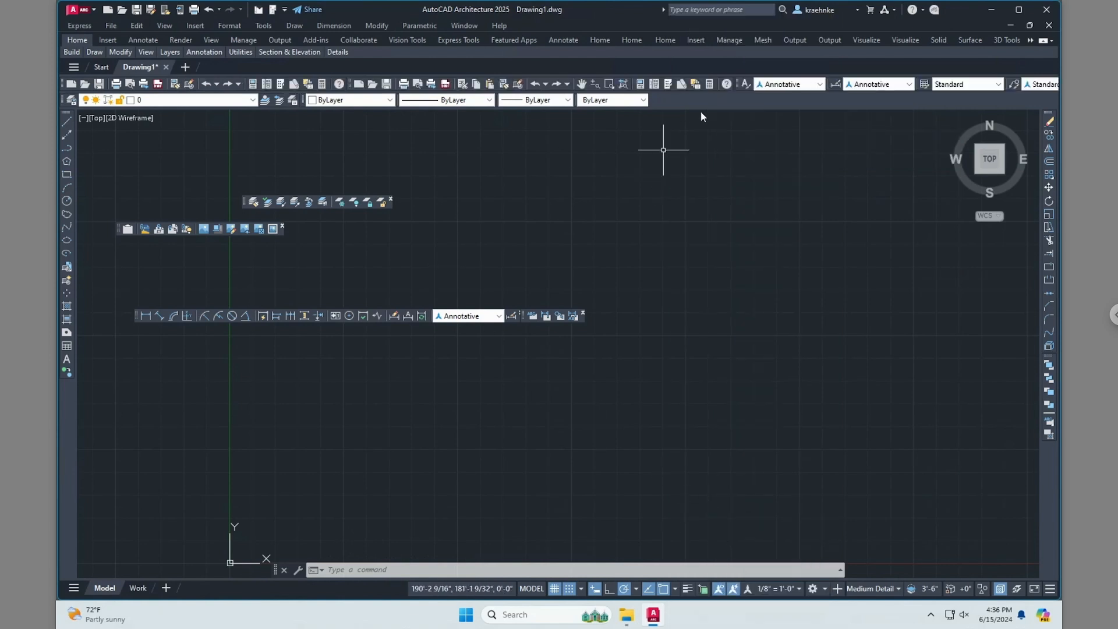
drag(738, 86, 481, 160)
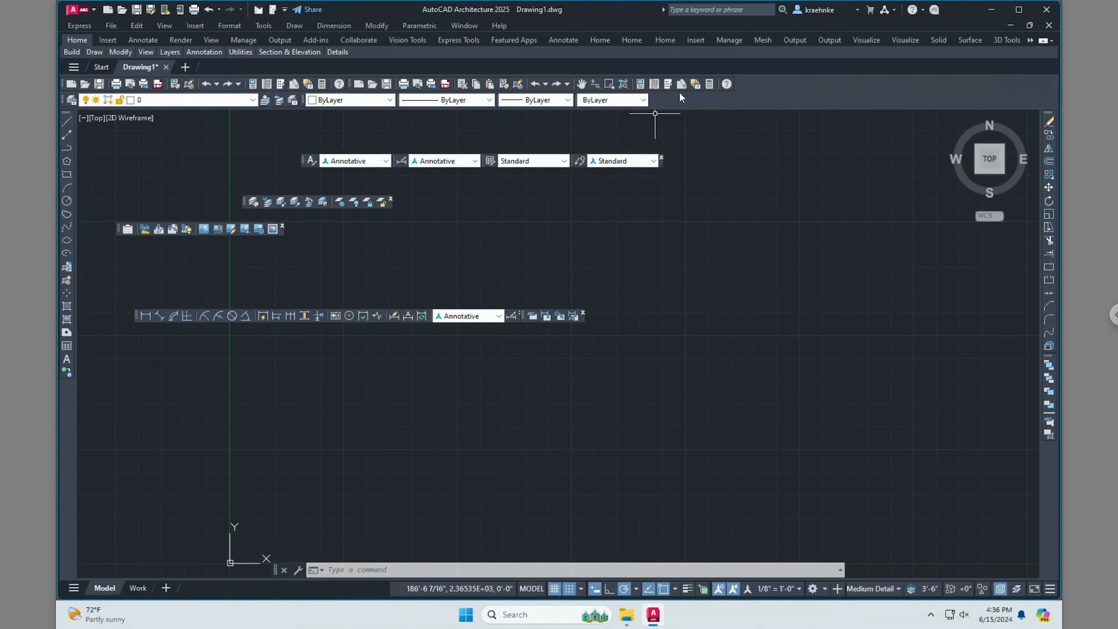
Turn the Standard toolbar off and back on to tell it apart from the Standard Annotation toolbar
right_click(761, 94)
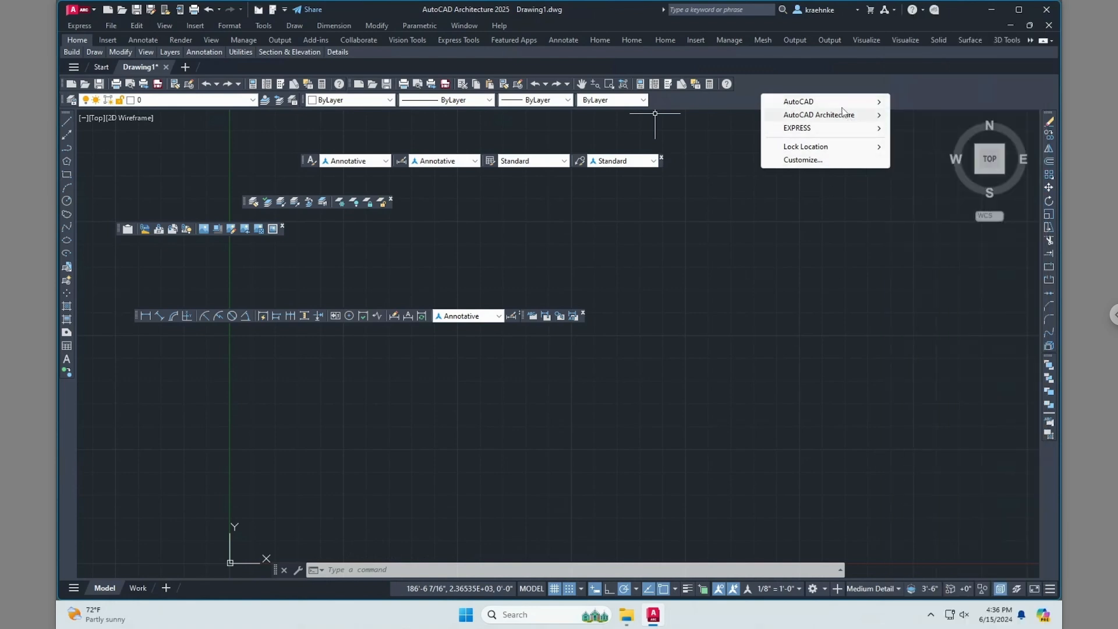
mouse_move(815, 101)
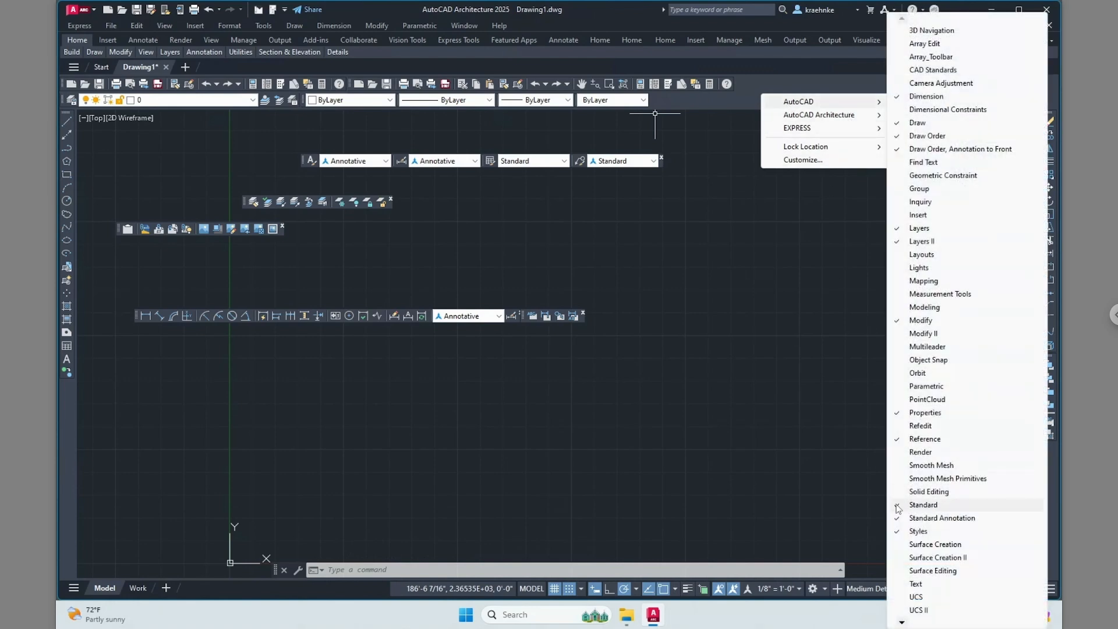
click(897, 507)
right_click(705, 93)
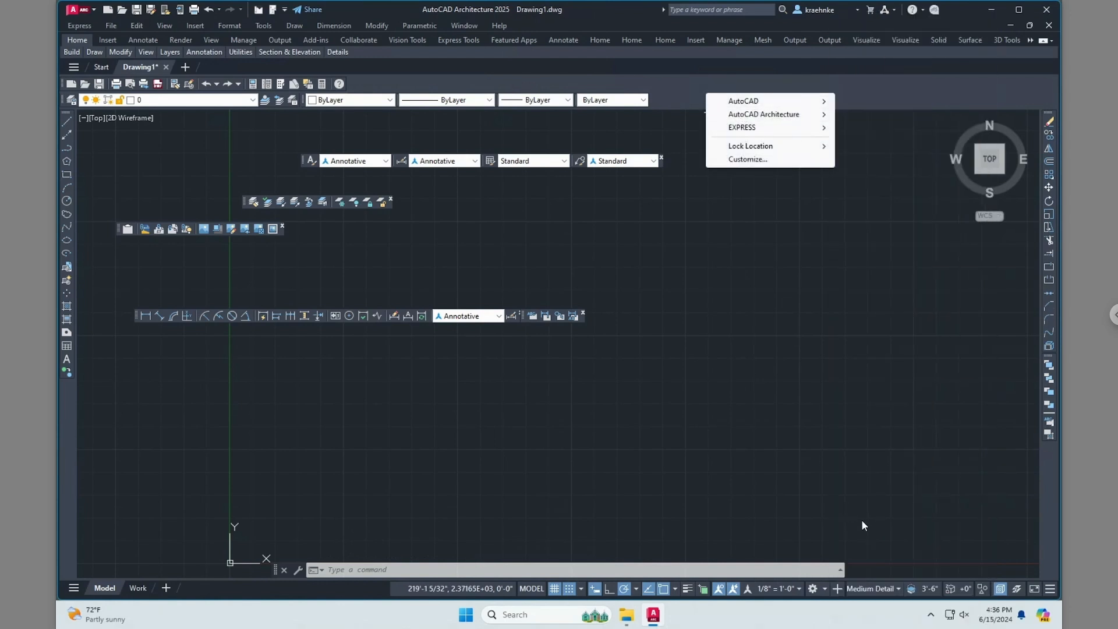
mouse_move(824, 103)
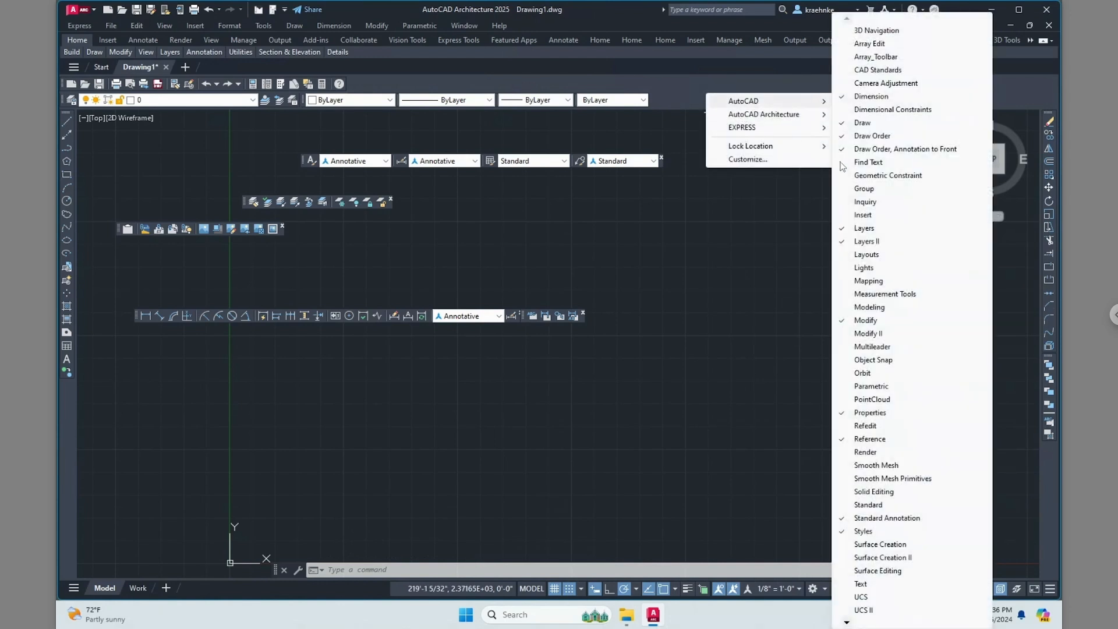
click(879, 505)
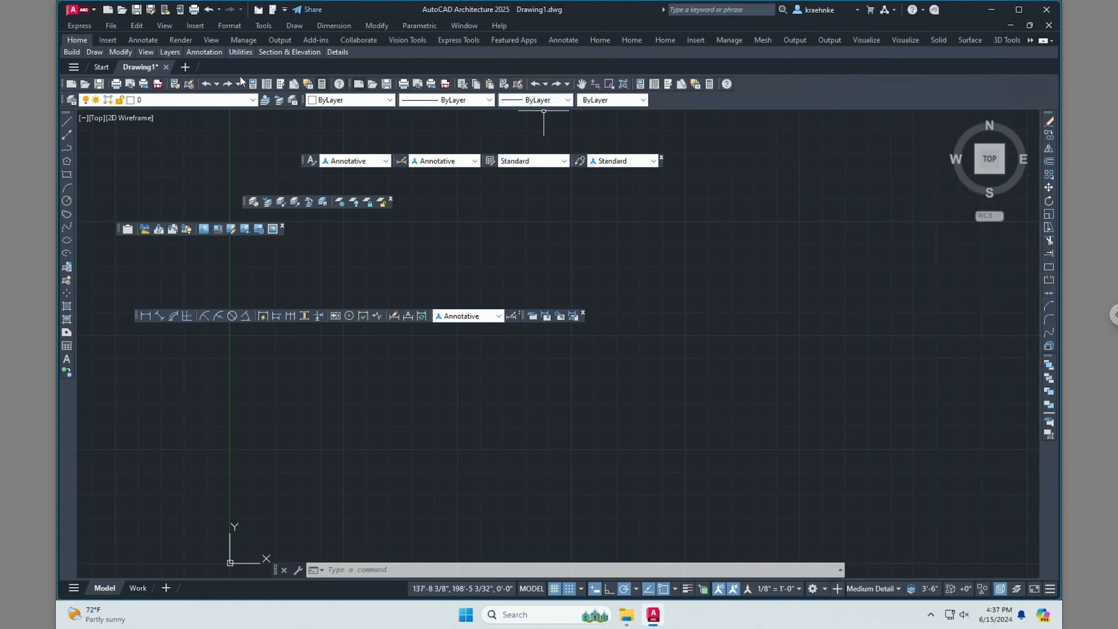
Float both standard toolbars to compare them, close Standard Annotation and dock the Standard toolbar above the Layers toolbar
drag(62, 83, 569, 239)
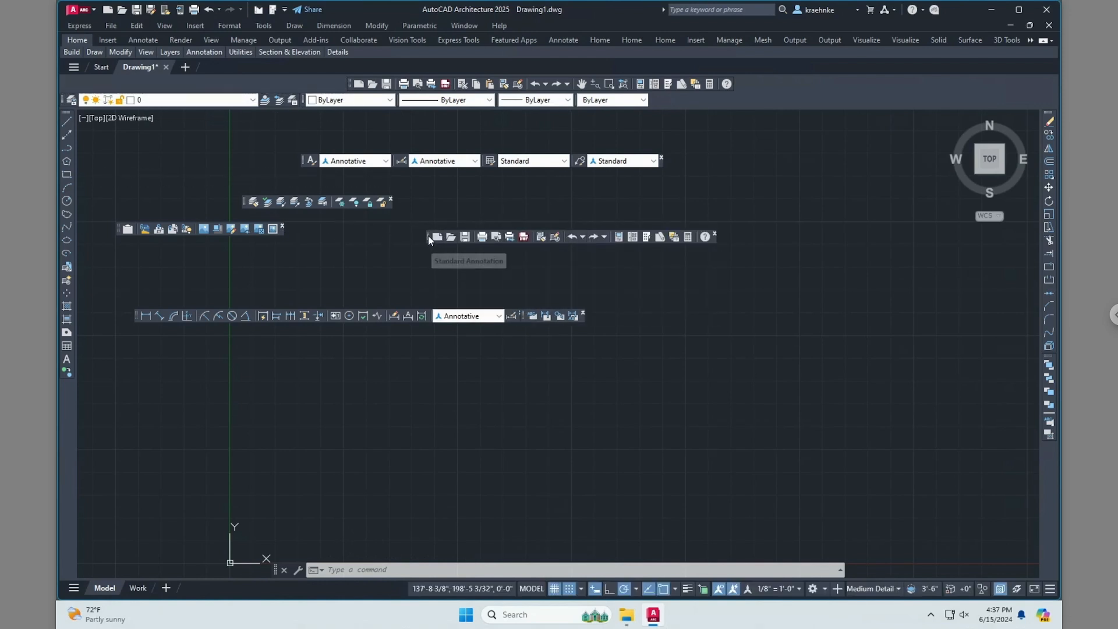
drag(351, 85, 617, 215)
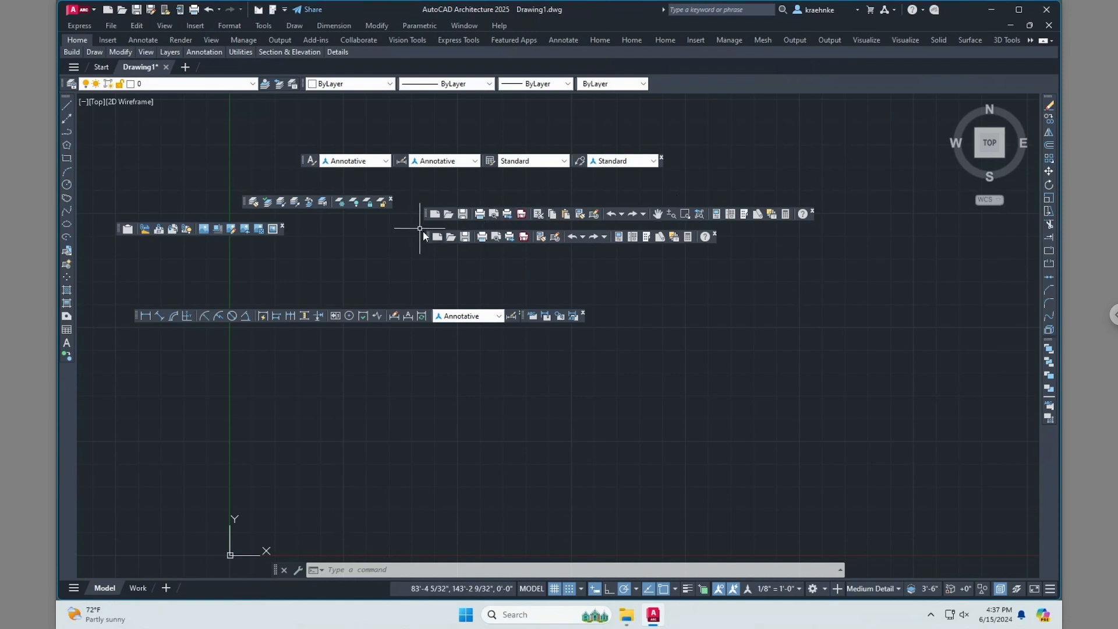
click(716, 234)
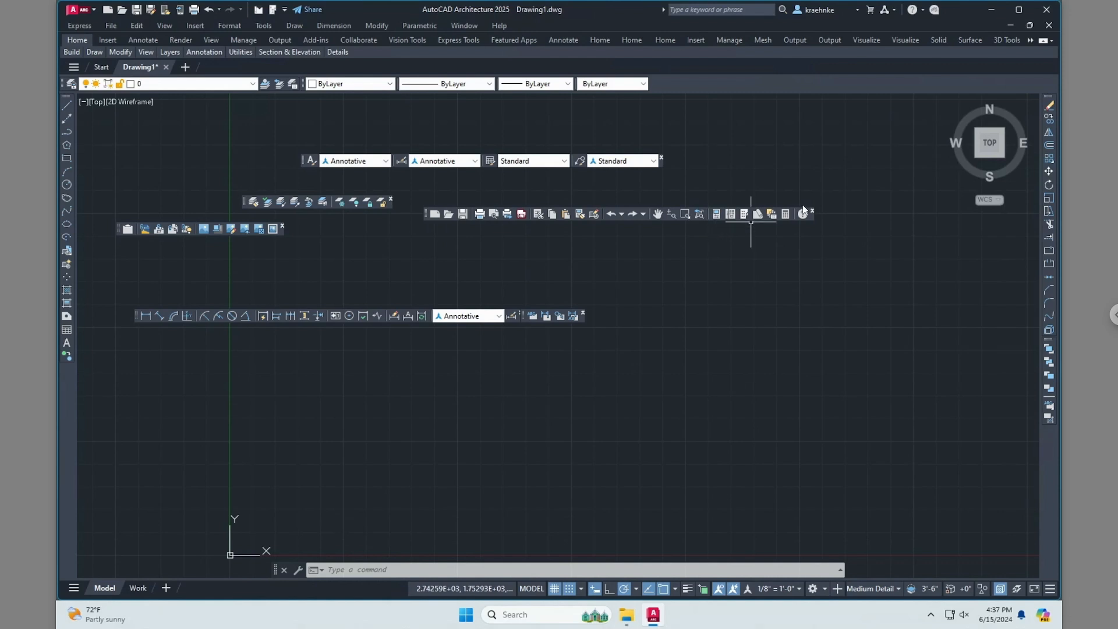
drag(425, 212, 94, 63)
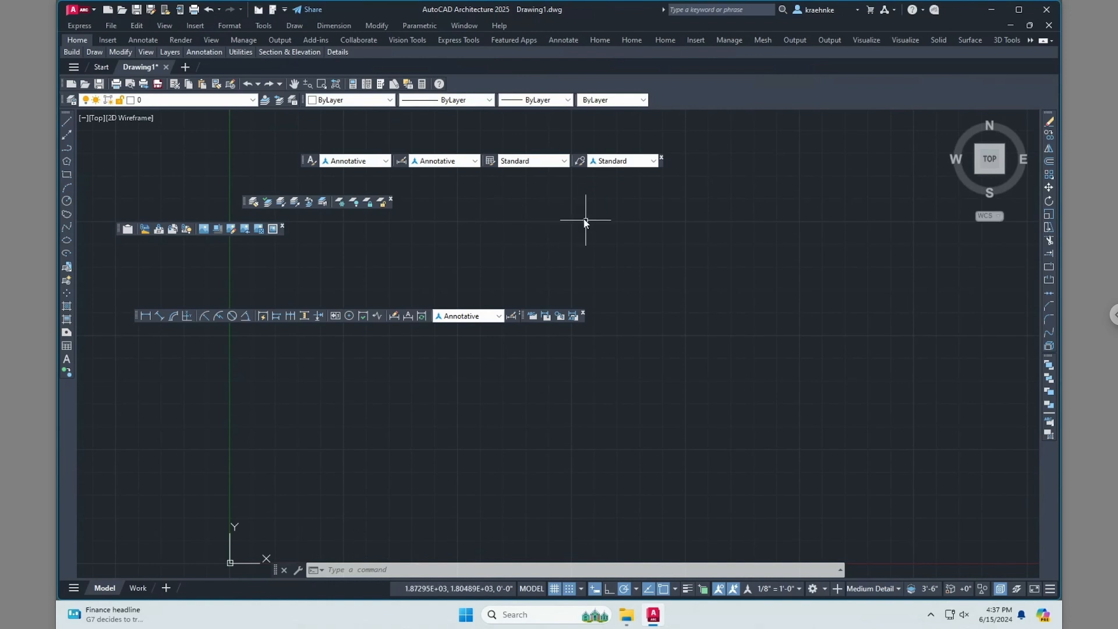
Display the UCS toolbar and place it floating beside the Reference toolbar, just below Layers II
right_click(719, 92)
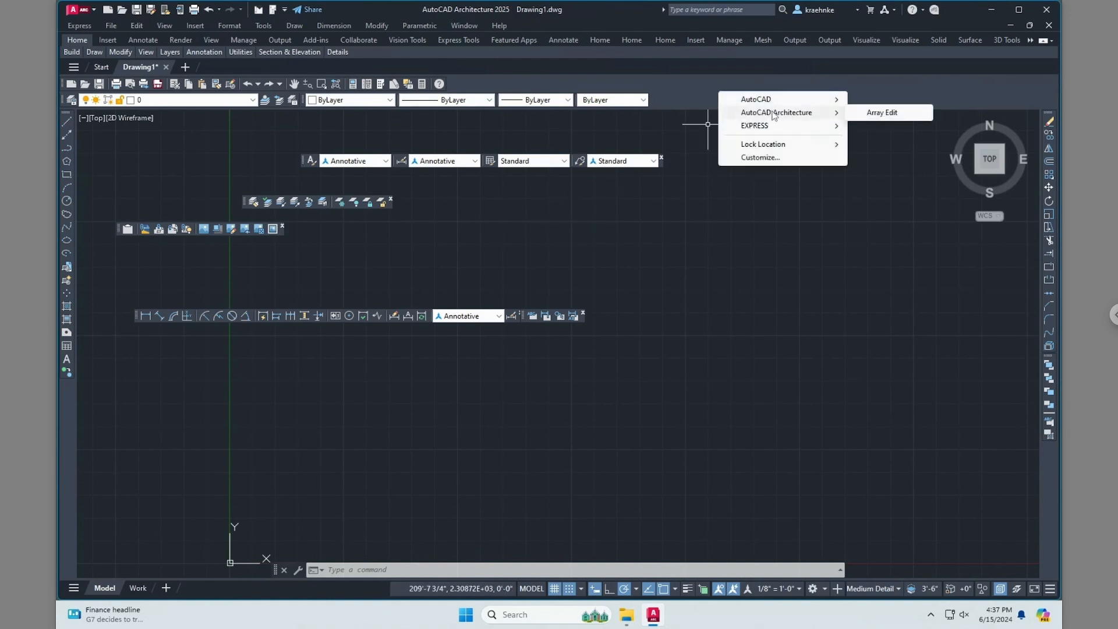
mouse_move(777, 98)
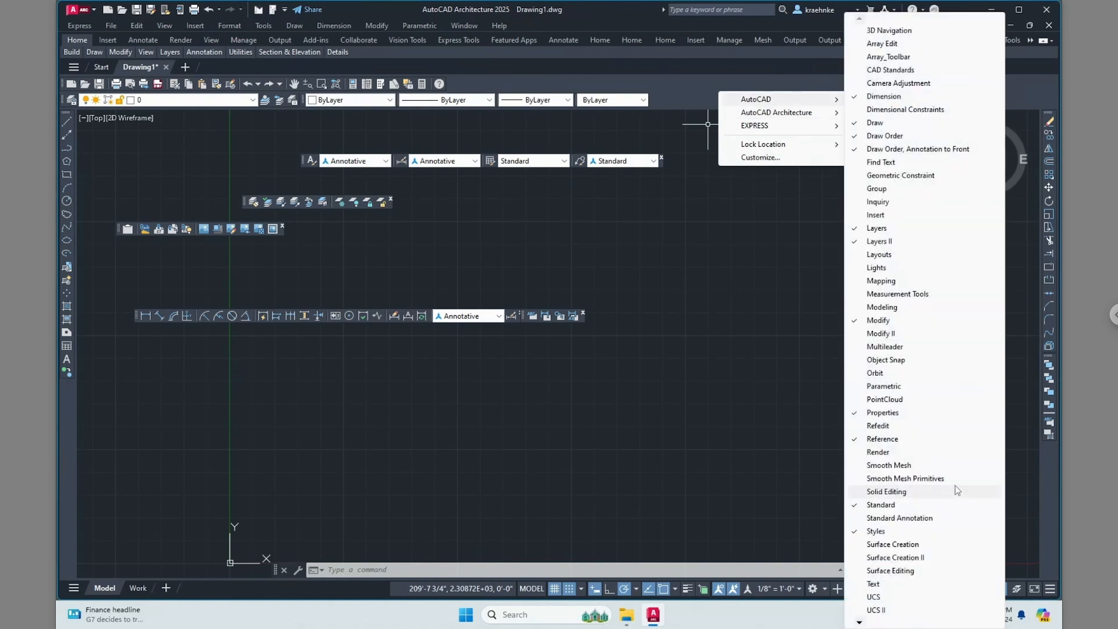
click(874, 597)
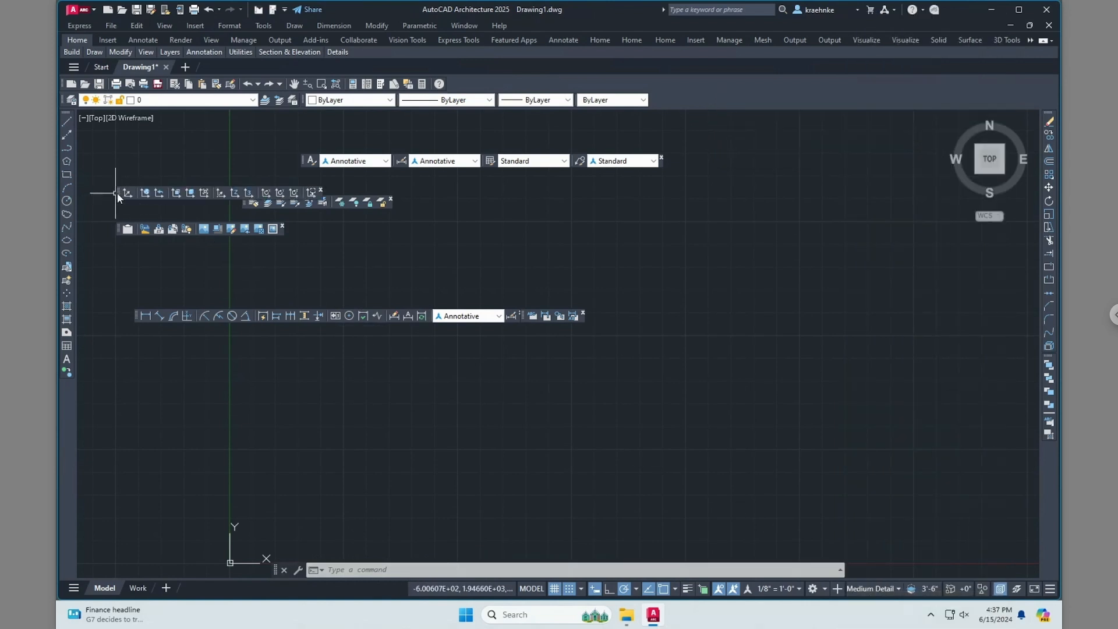
drag(118, 194, 341, 236)
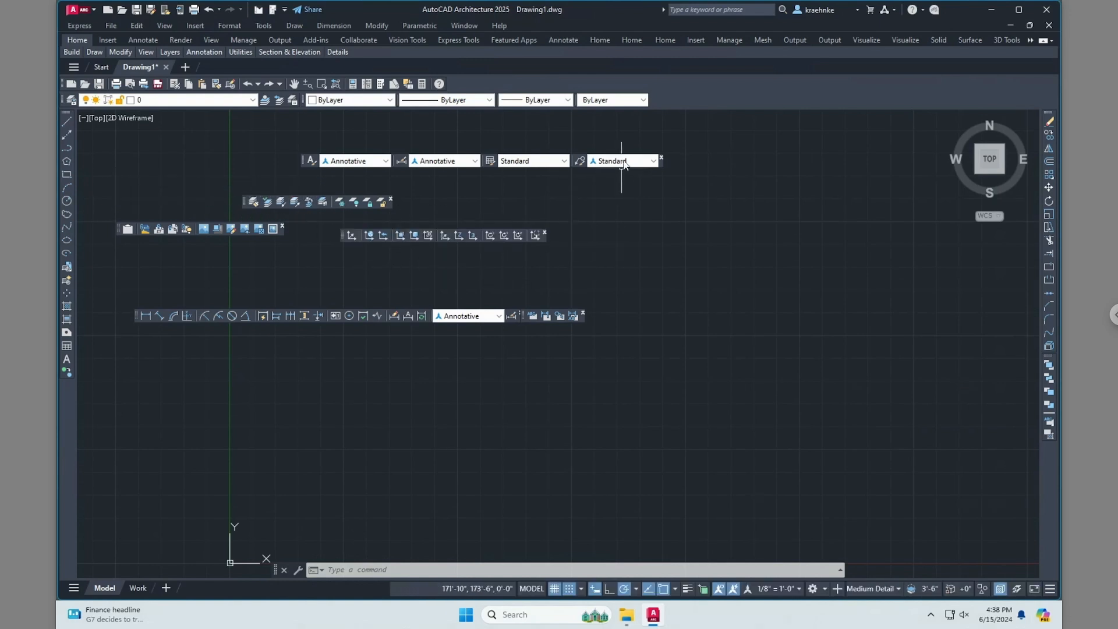
Display the View toolbar from the AutoCAD group and place it in the empty drawing area beyond the Dimension toolbar
right_click(753, 93)
mouse_move(795, 97)
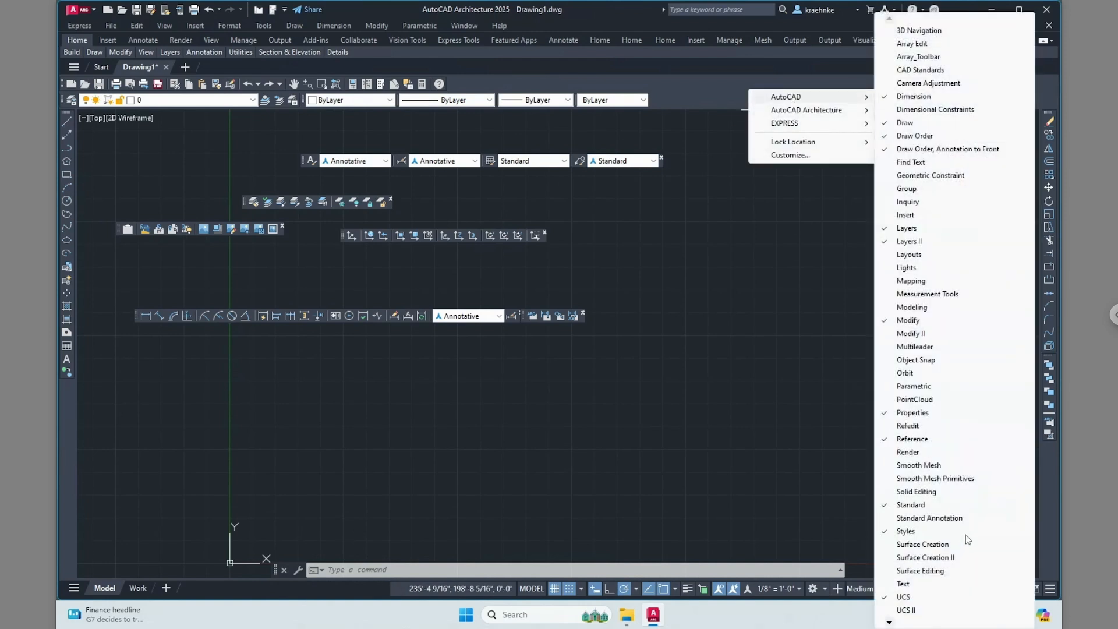
mouse_move(889, 622)
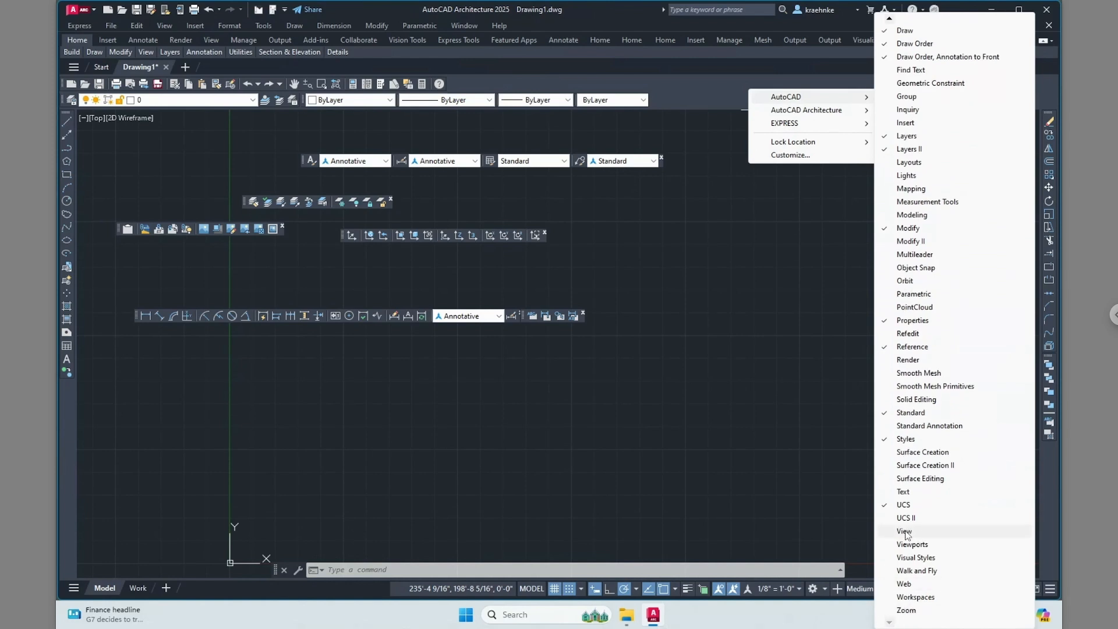
click(904, 532)
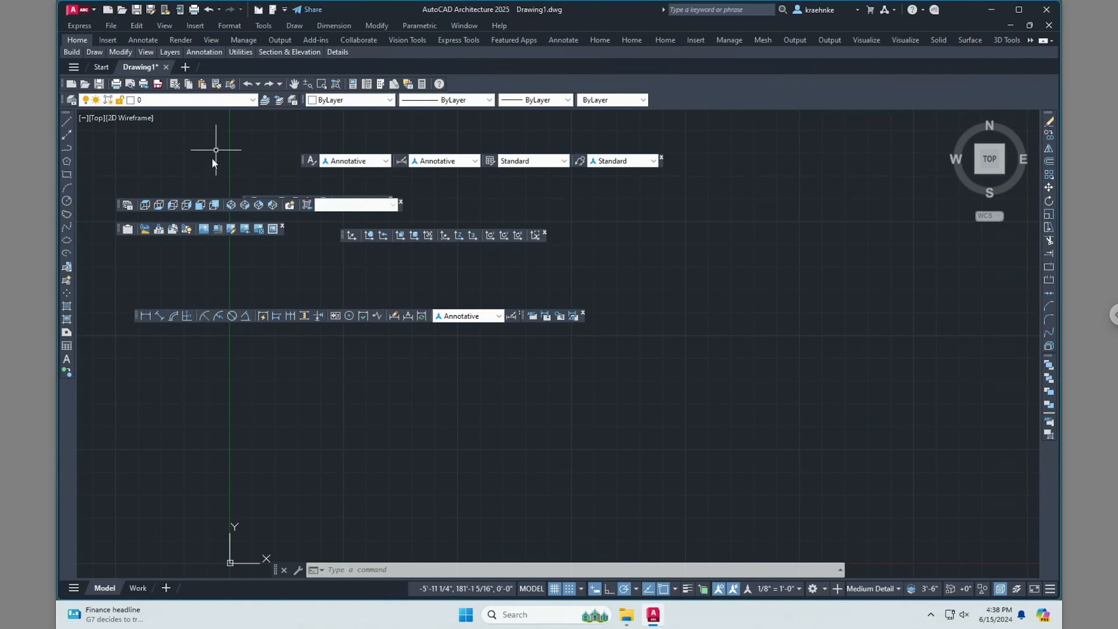
drag(121, 208, 659, 303)
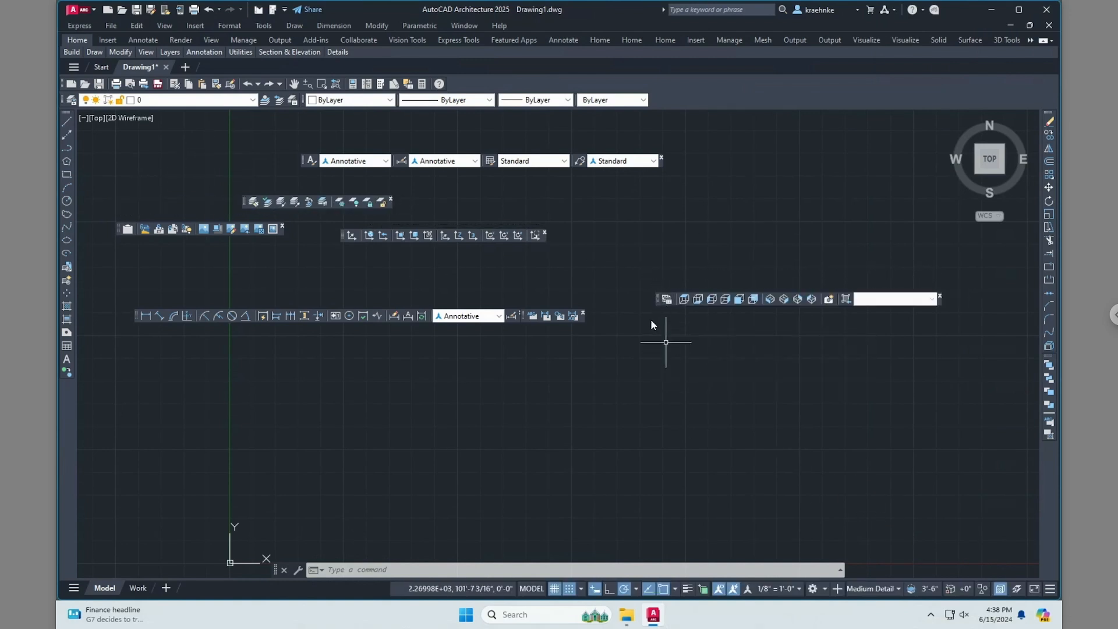
Display the Viewports toolbar and place it floating just below the View toolbar
right_click(752, 87)
mouse_move(775, 95)
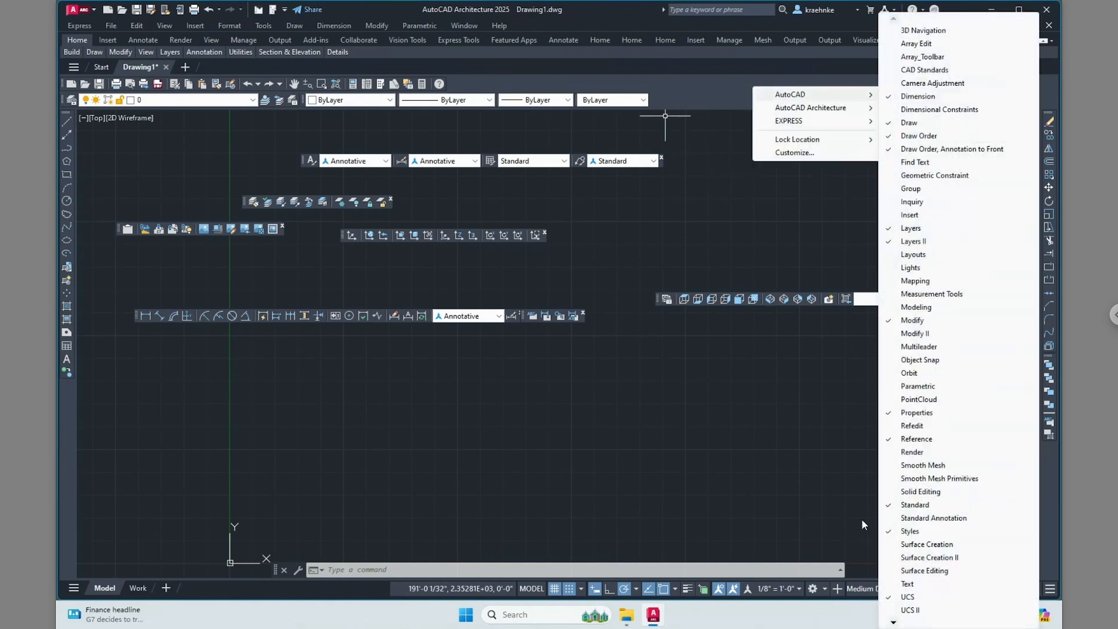
mouse_move(893, 623)
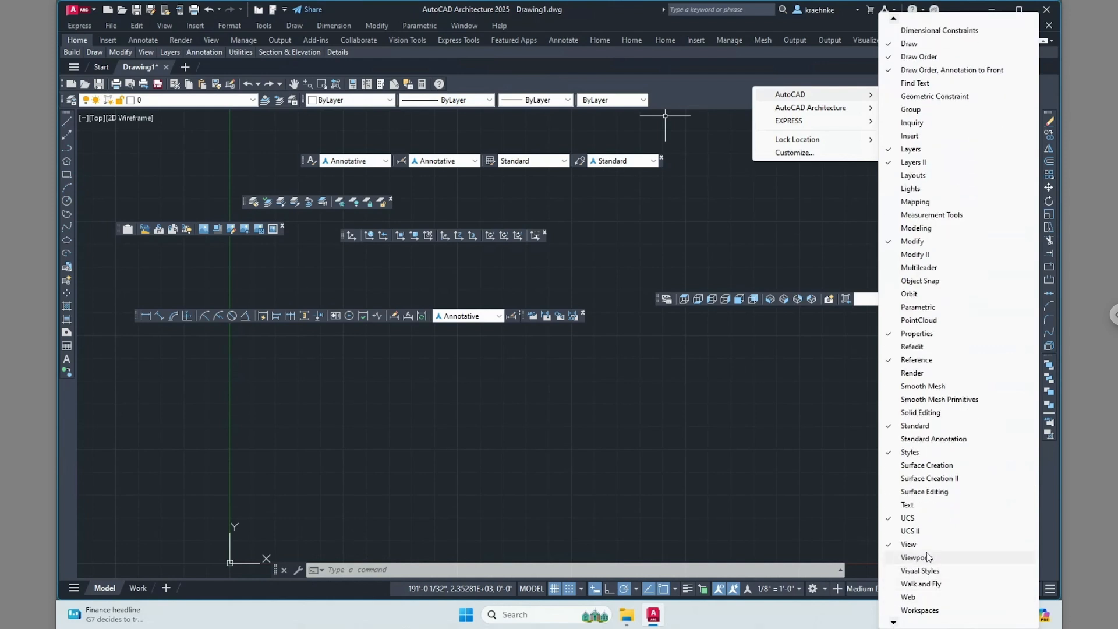
click(927, 558)
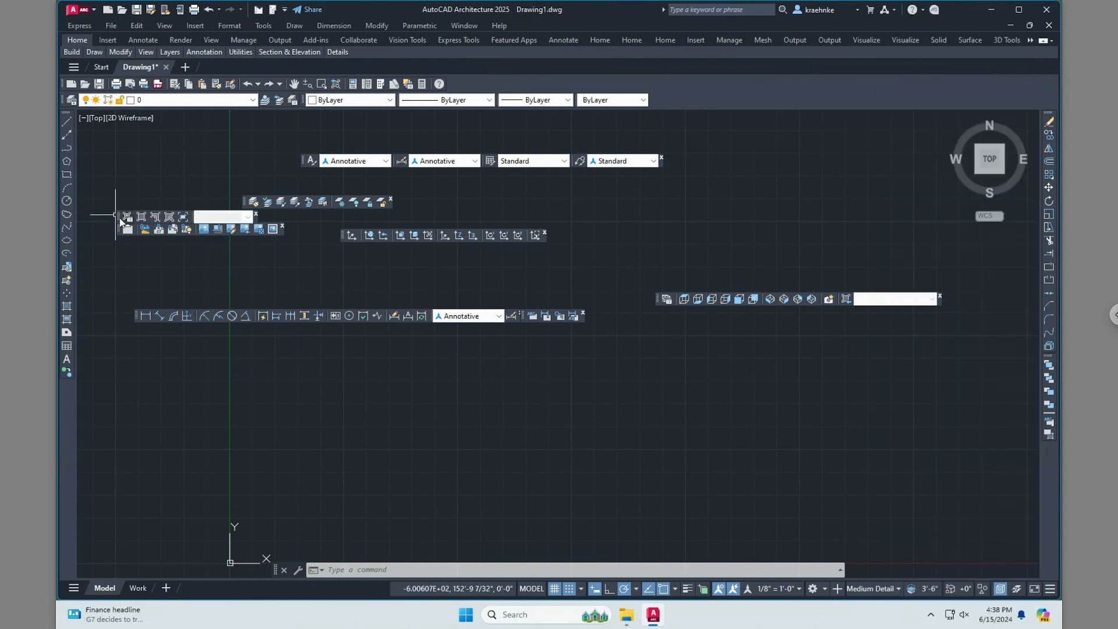
drag(121, 219, 651, 343)
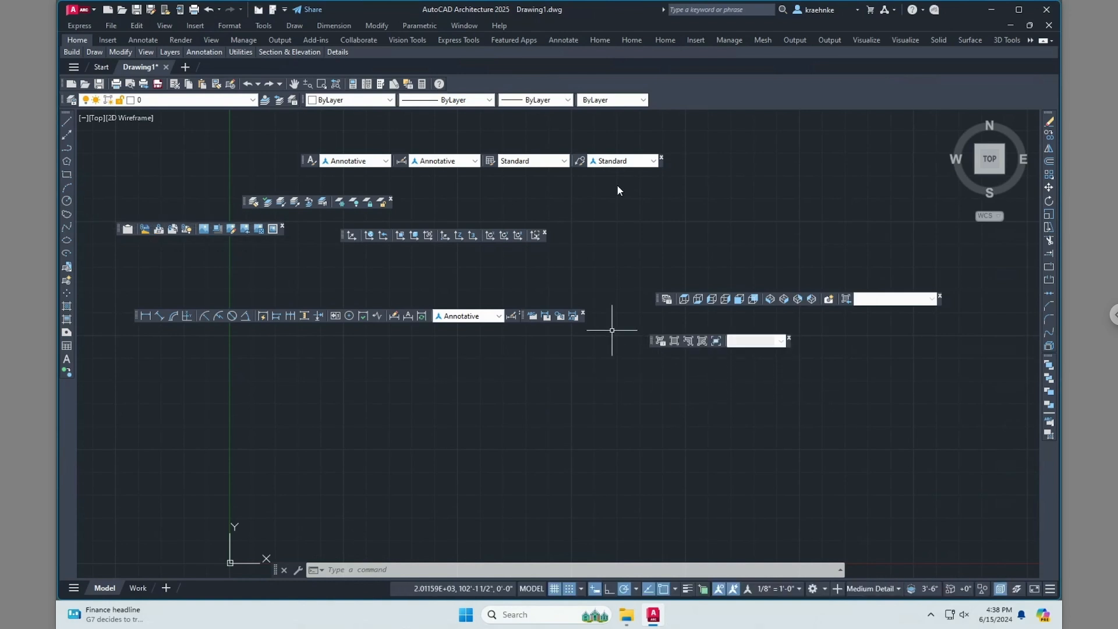
Display the Visual Styles toolbar and place it floating above the View toolbar
right_click(696, 79)
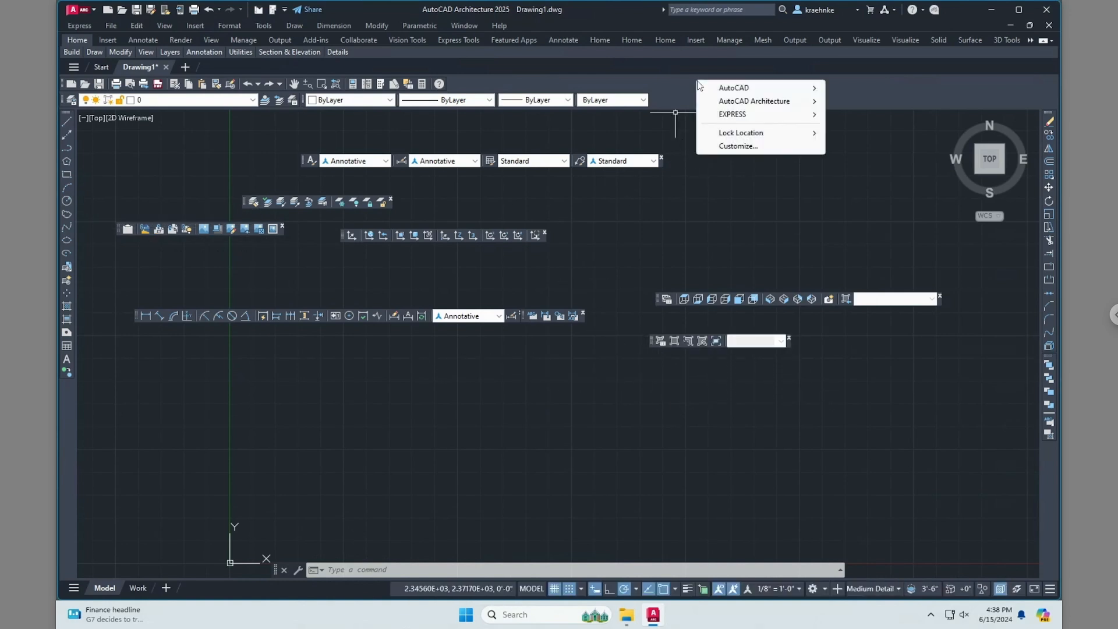
mouse_move(744, 90)
mouse_move(780, 89)
mouse_move(838, 622)
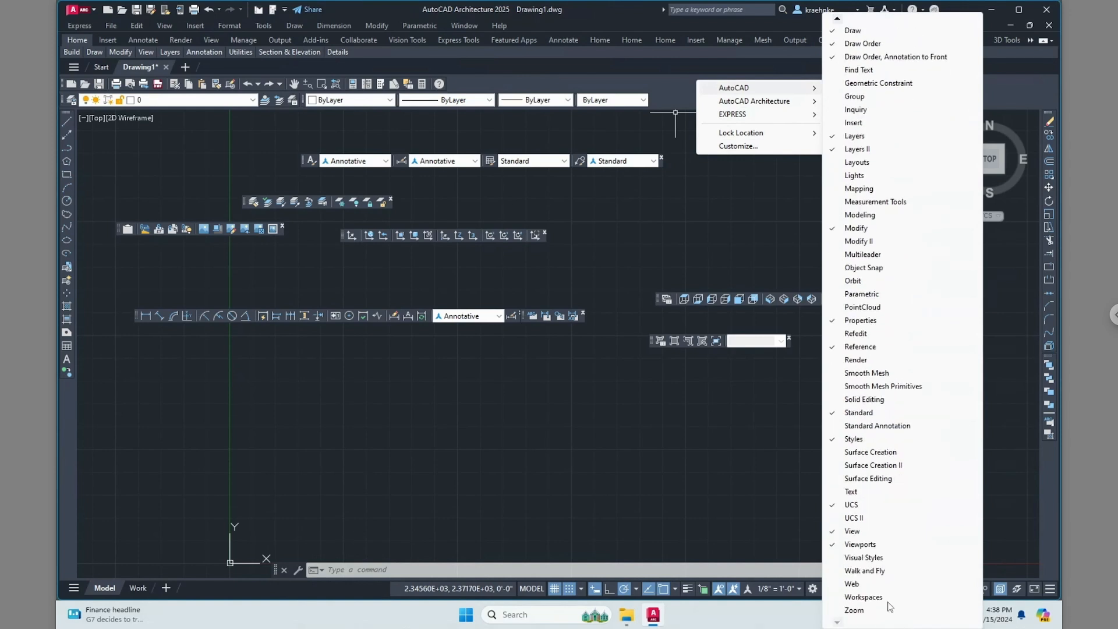
click(868, 558)
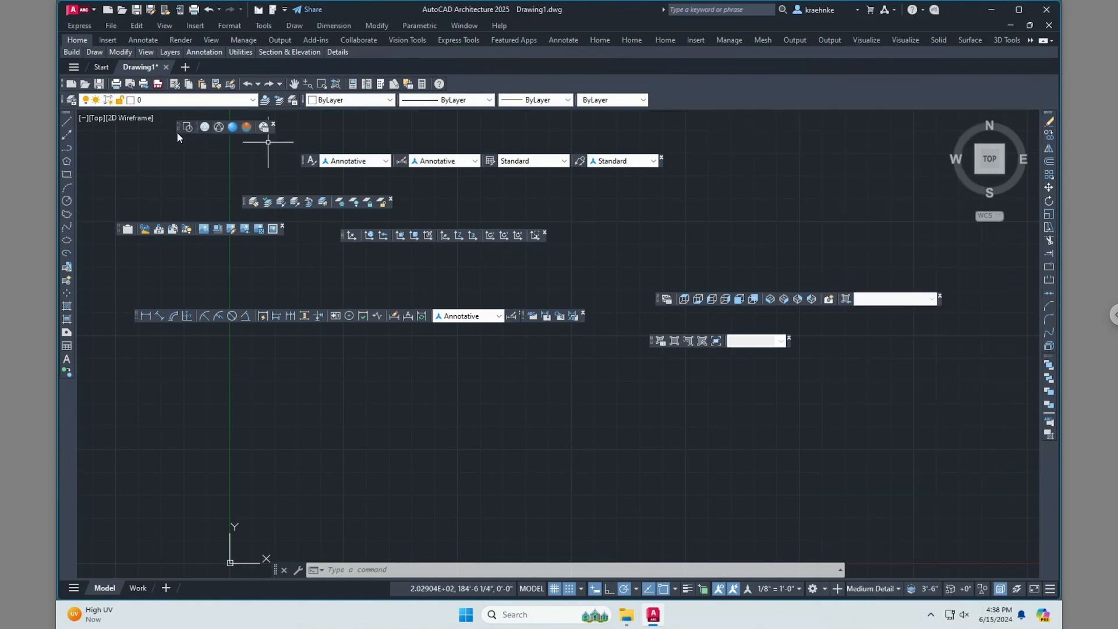
drag(181, 134, 637, 219)
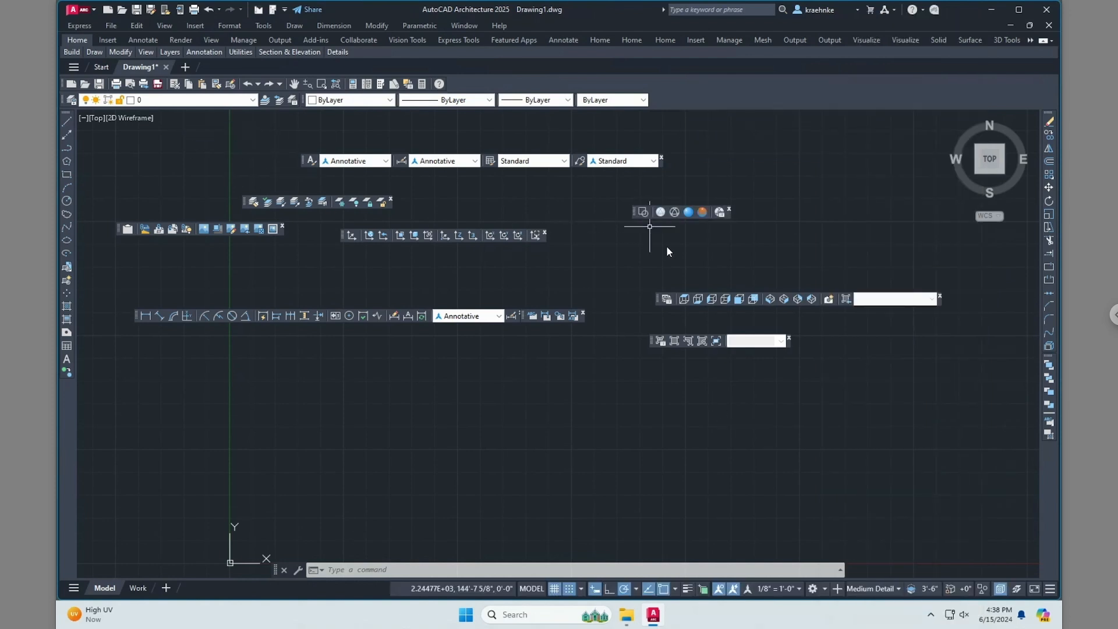
Float the Modify toolbar over the drawing area and dock it back vertically above the Draw Order toolbar
drag(1051, 119, 764, 128)
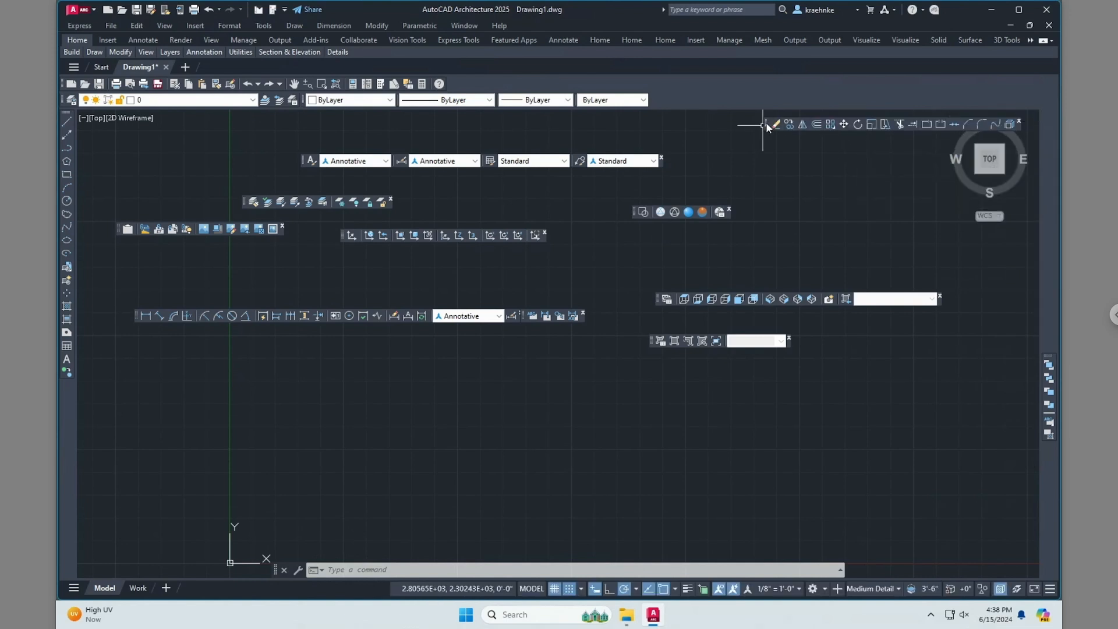
drag(767, 125, 767, 126)
drag(769, 126, 700, 149)
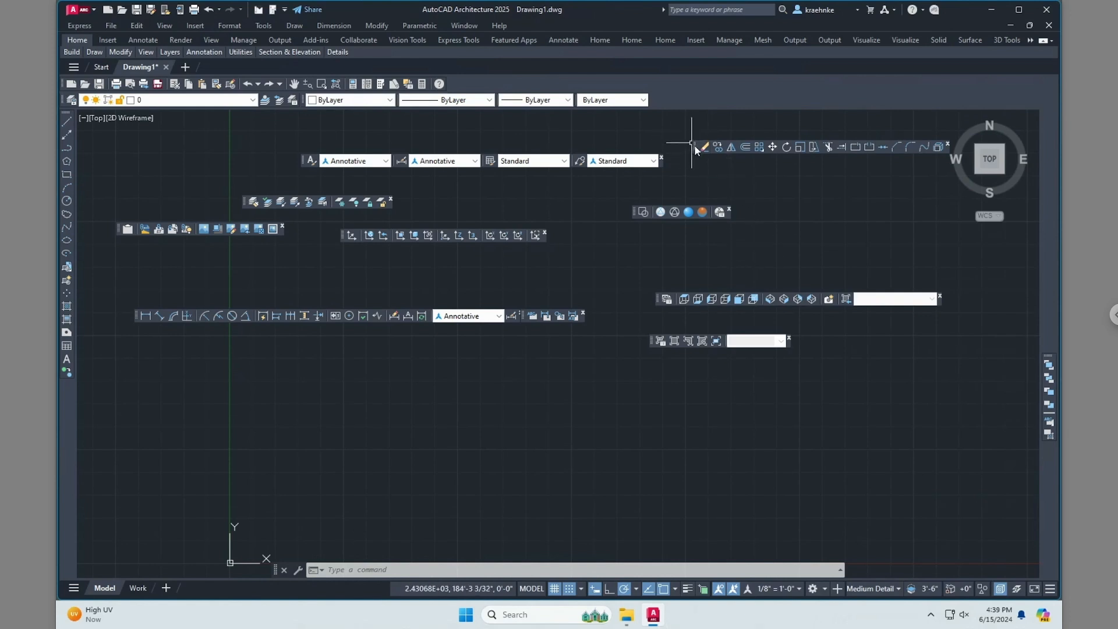
drag(695, 149, 1046, 171)
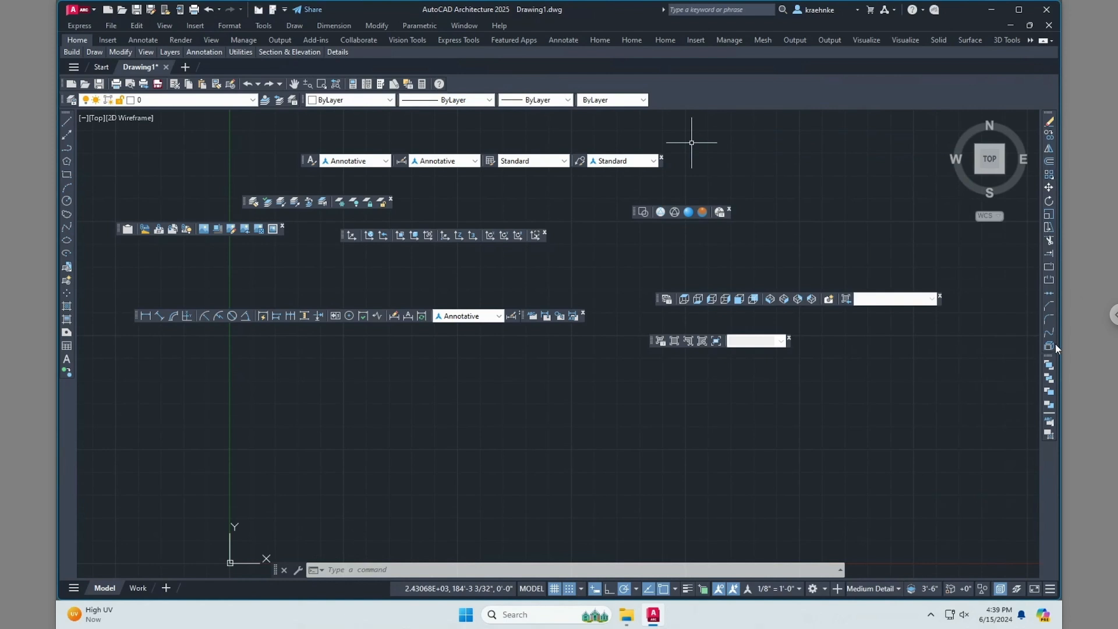
Float the Draw Order toolbar just below the Visual Styles toolbar and dock the command line beneath the drawing area
mouse_move(1048, 354)
mouse_down()
mouse_move(729, 248)
mouse_move(646, 260)
mouse_up()
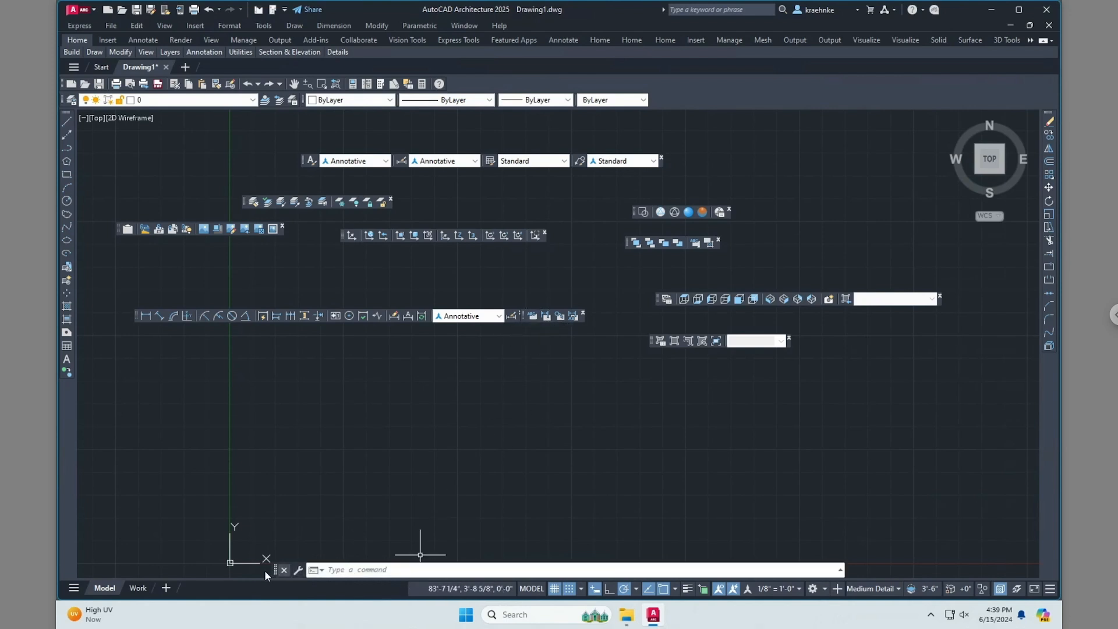
drag(273, 576, 267, 583)
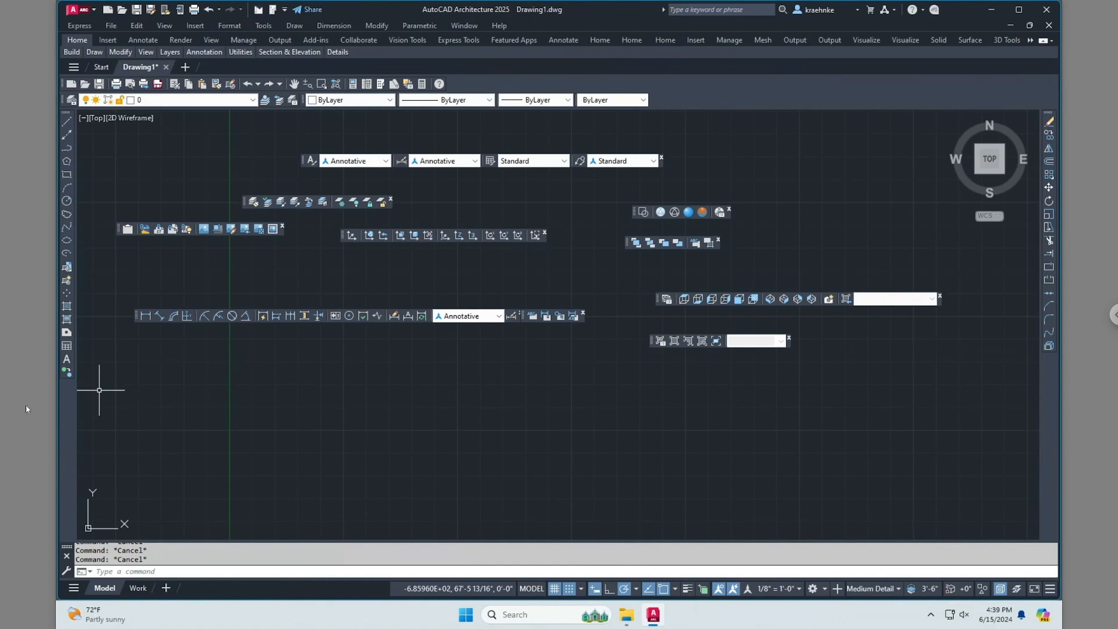
mouse_move(594, 313)
middle_down()
mouse_move(634, 215)
mouse_move(598, 329)
middle_up()
Open the Options file locations and review the folders listed under Support File Search Path
text(options)
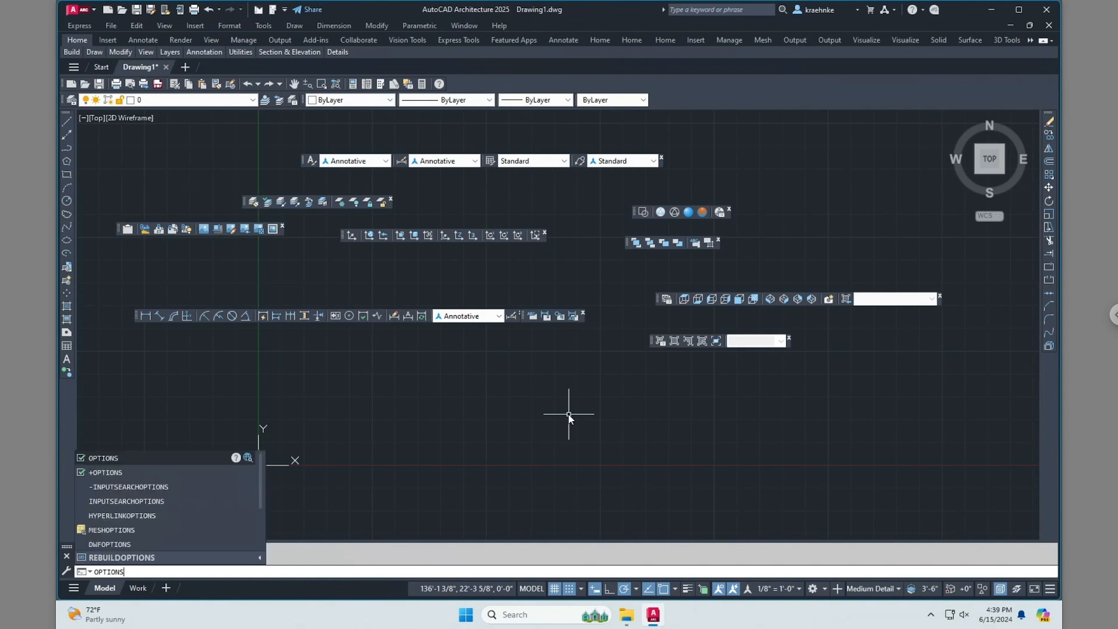
key(Return)
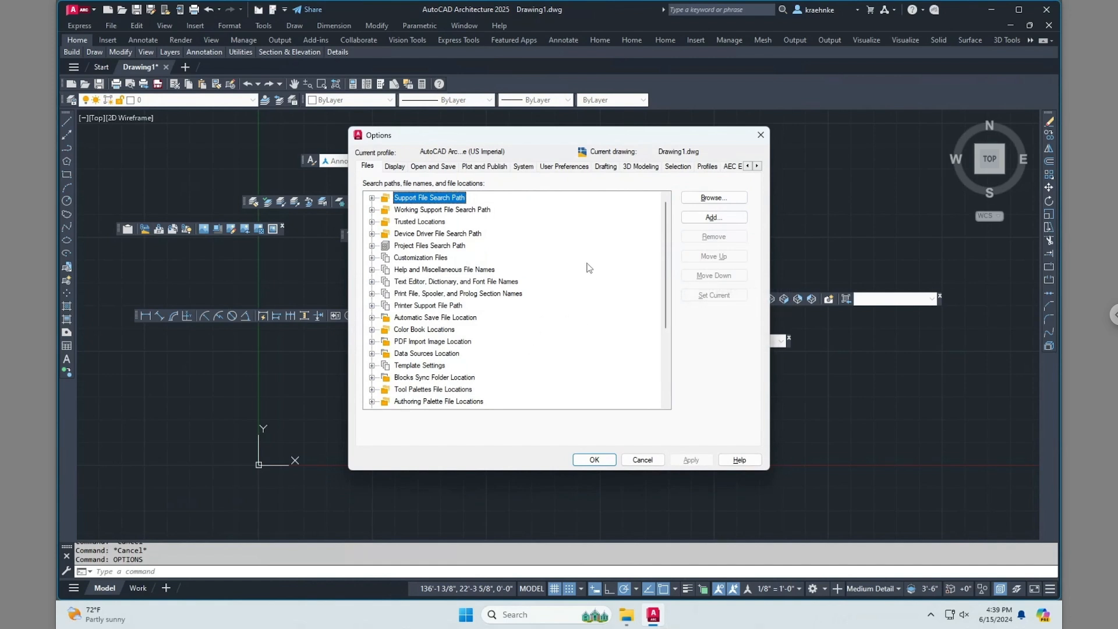
click(367, 167)
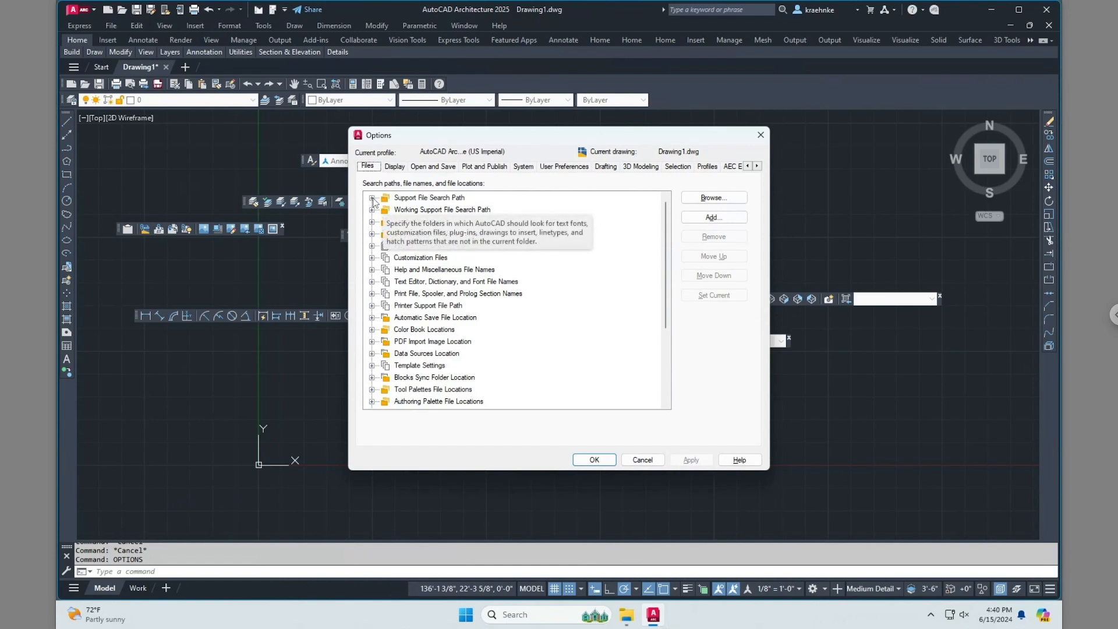
click(372, 199)
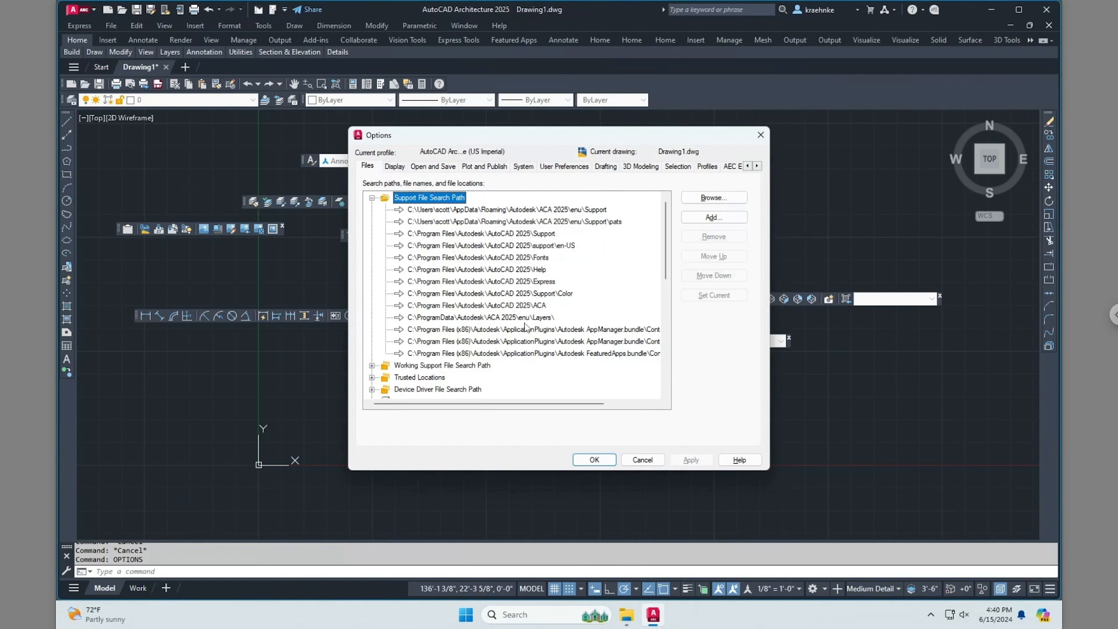
click(372, 198)
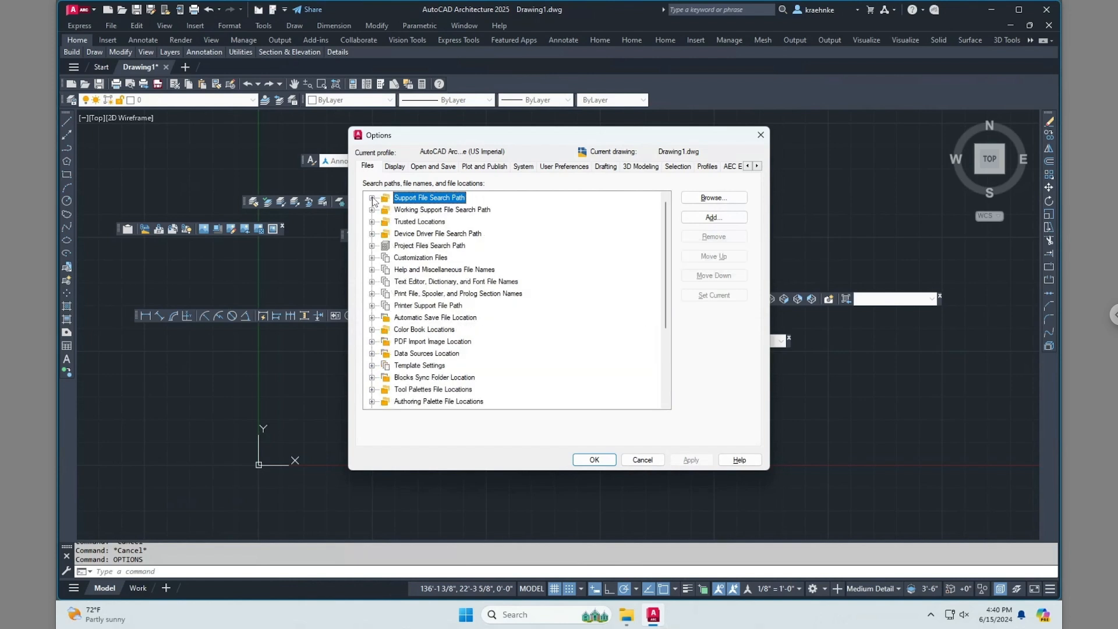
Clear the folder under Plot Style Table Search Path in Printer Support File Path and start browsing for a replacement
click(372, 306)
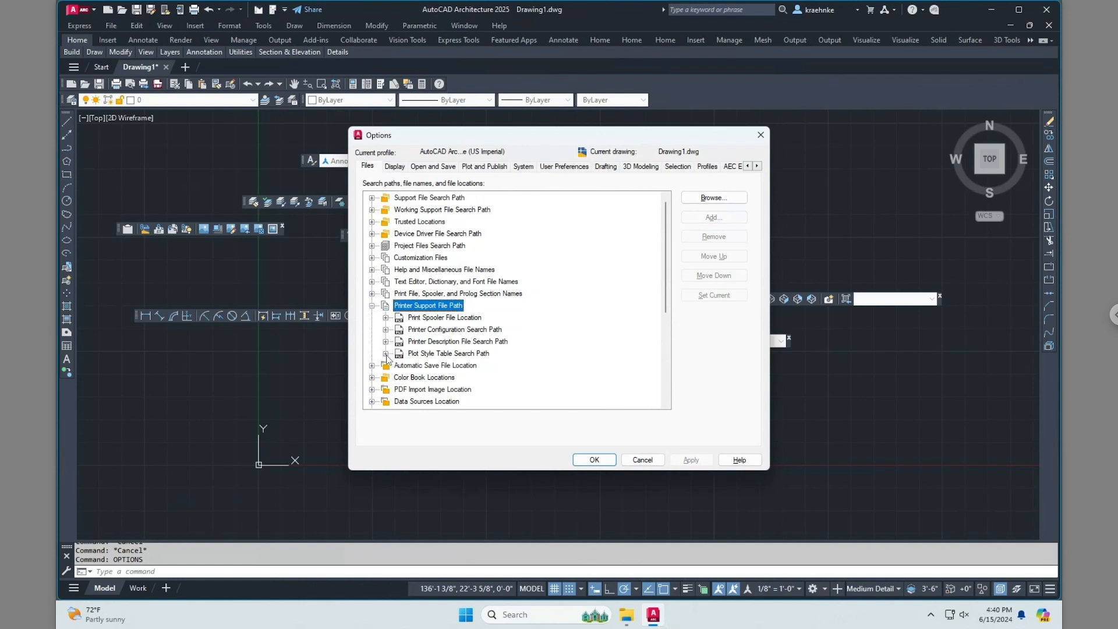
click(386, 353)
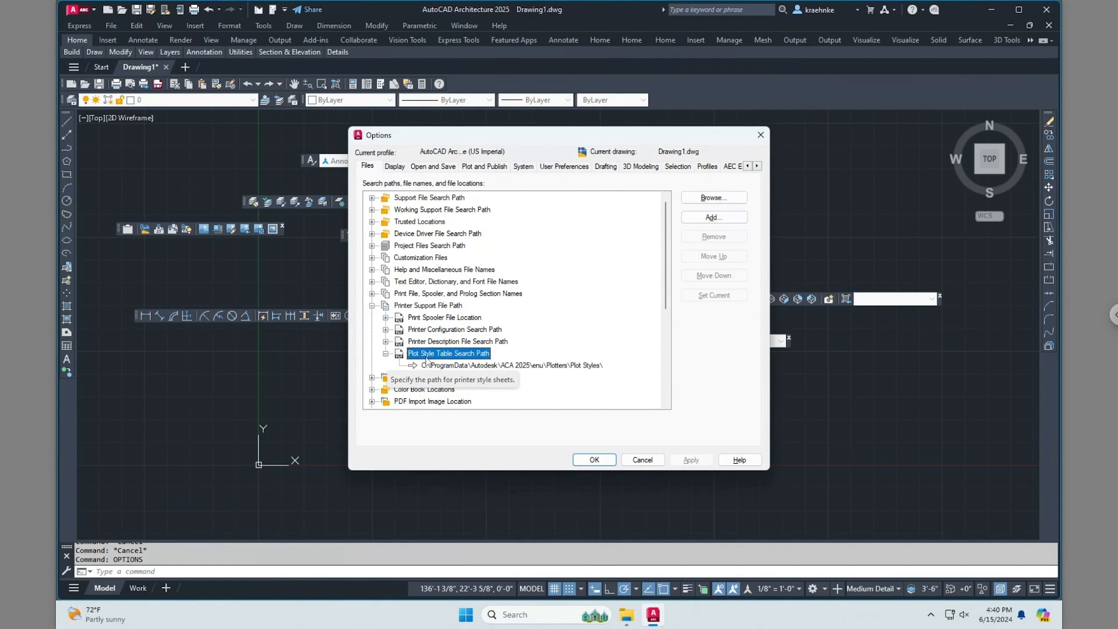
click(569, 368)
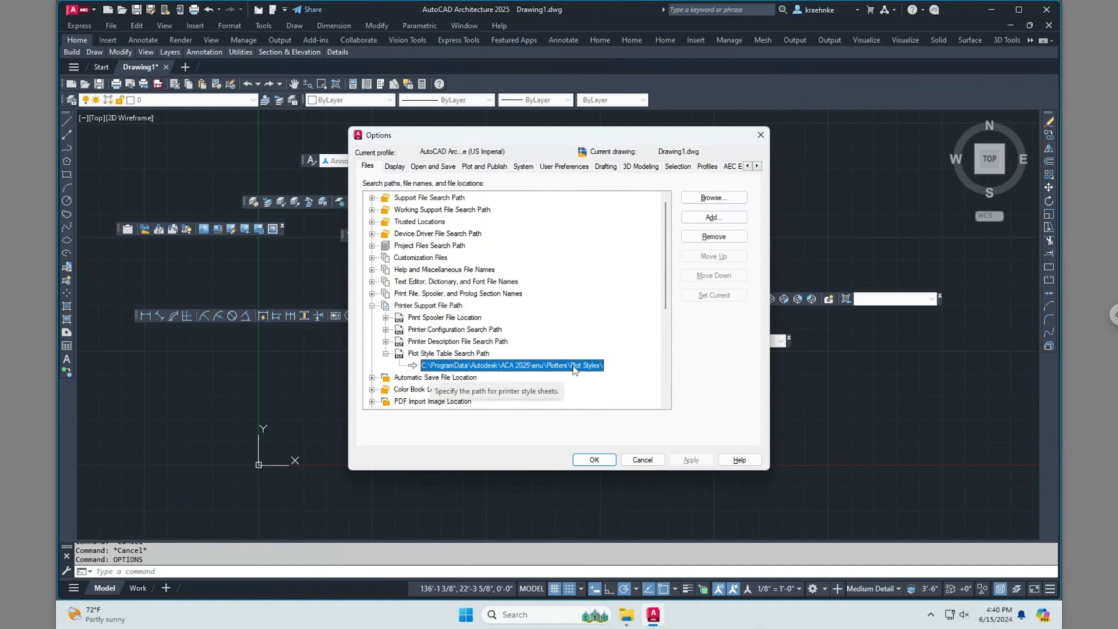
click(568, 367)
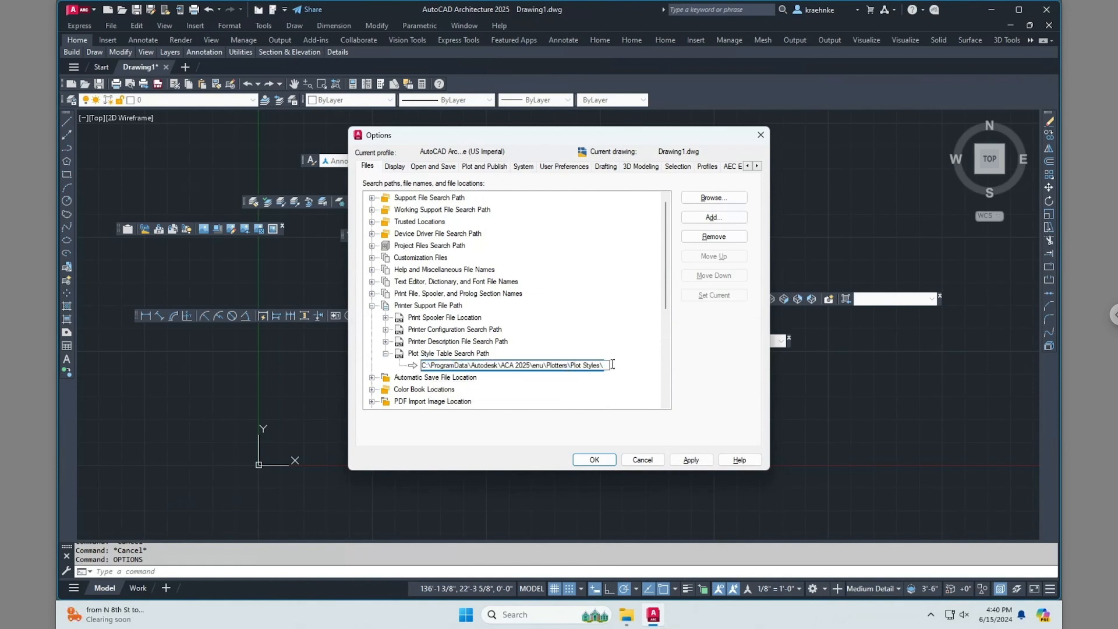
drag(606, 365, 376, 375)
key(Delete)
click(722, 198)
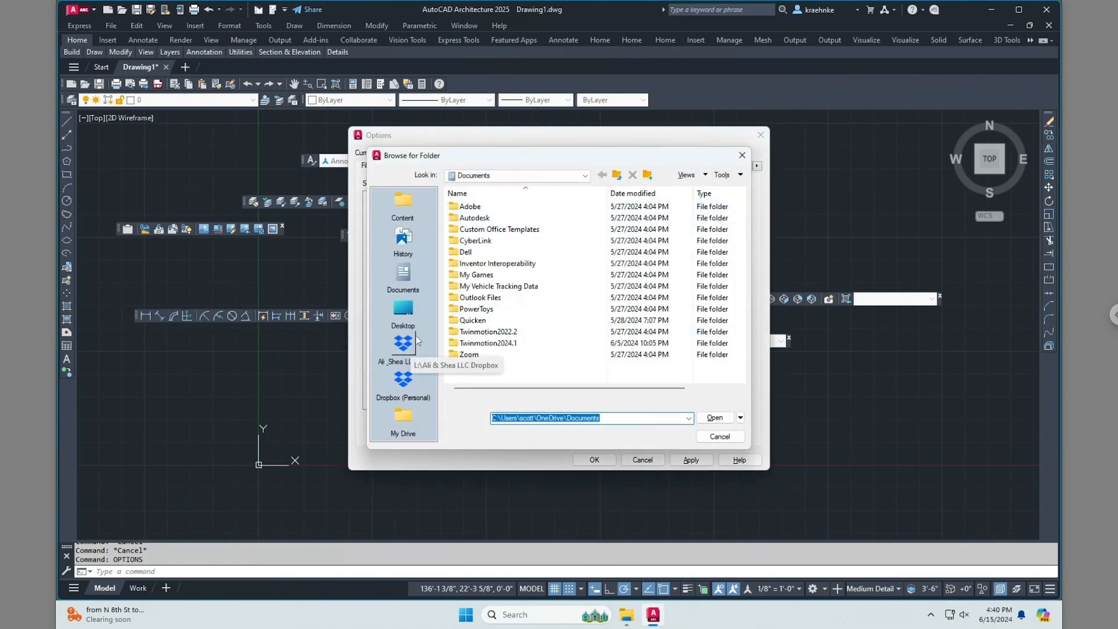
Go to the JOBS folder in Dropbox (Personal) and add it to the folder browser's places list
click(402, 385)
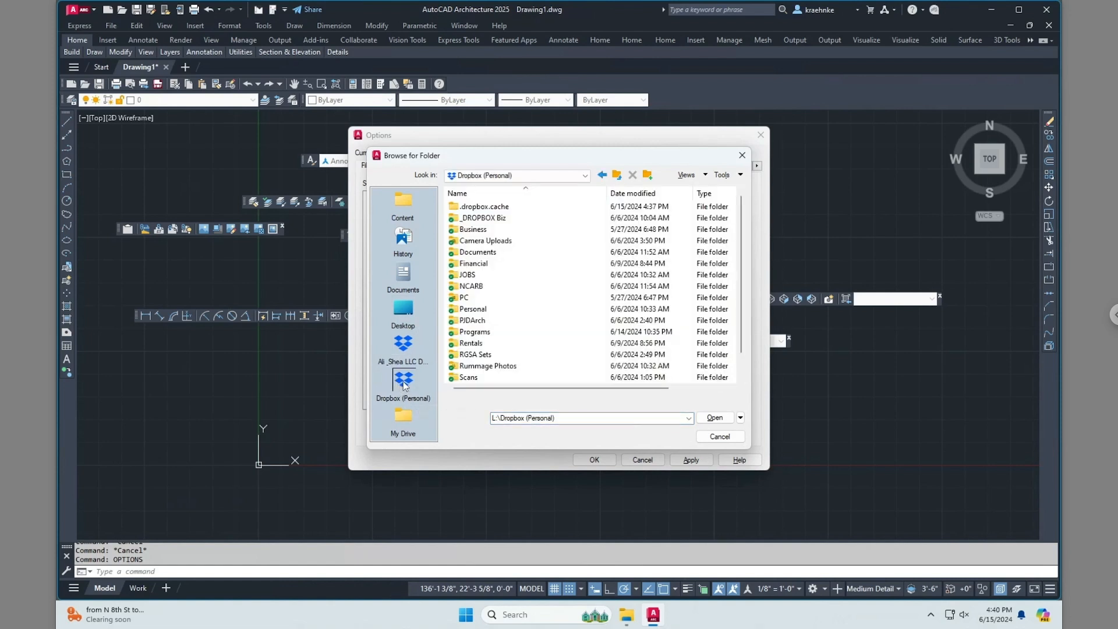
click(470, 275)
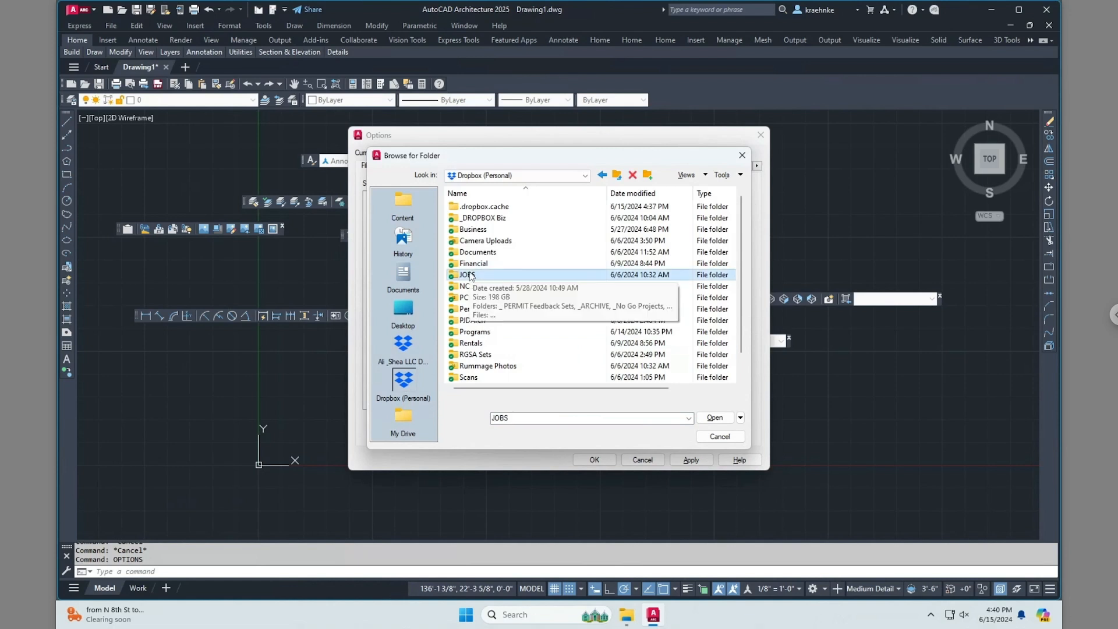
double_click(469, 275)
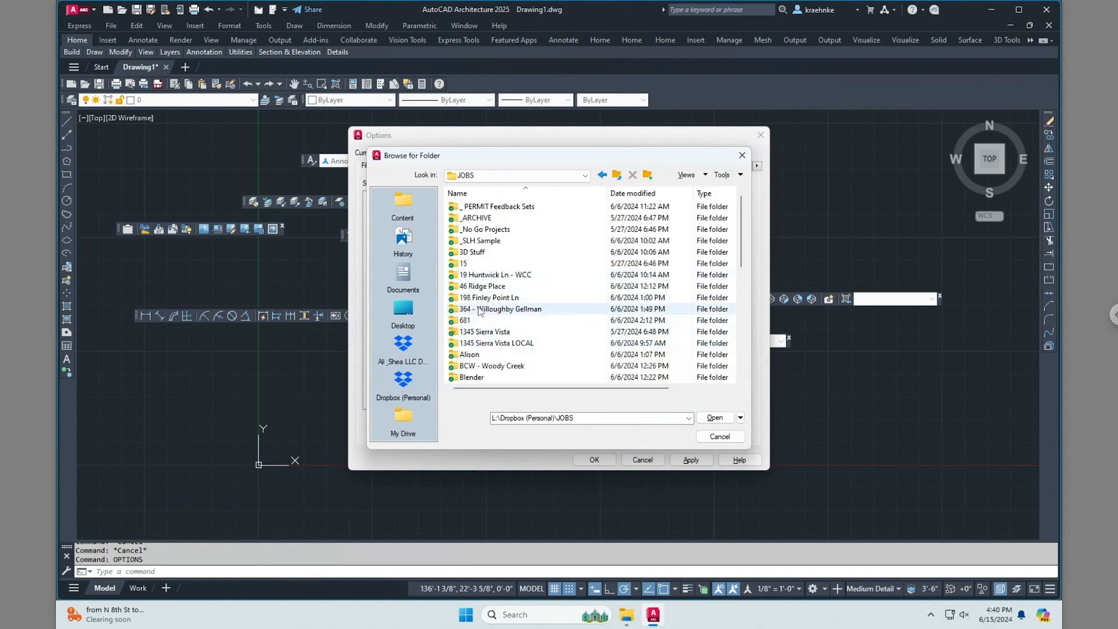
right_click(427, 416)
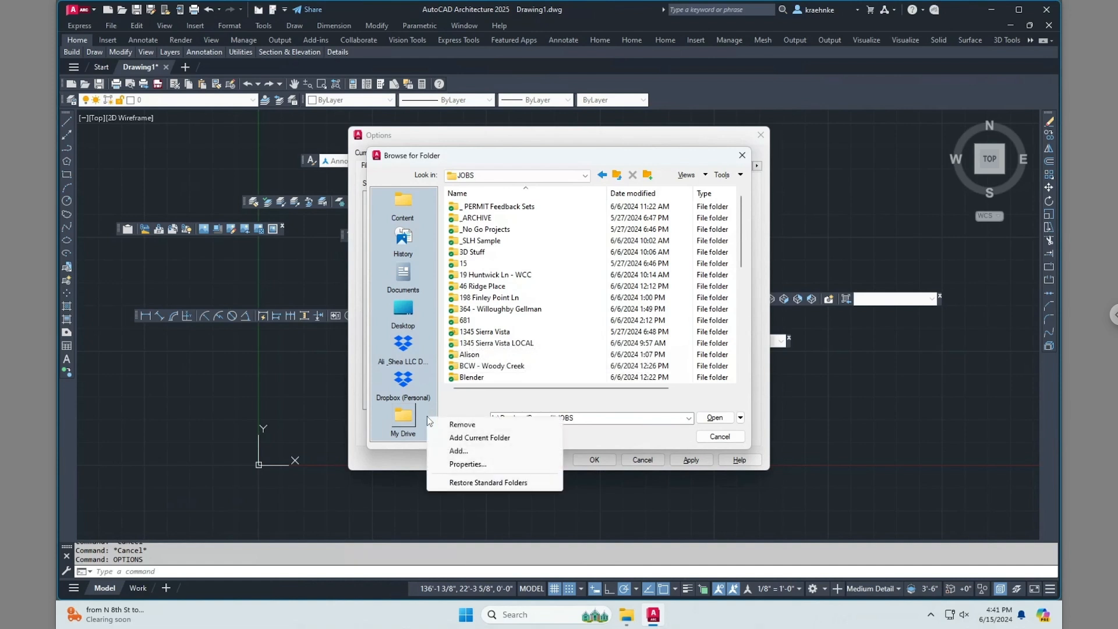
click(480, 438)
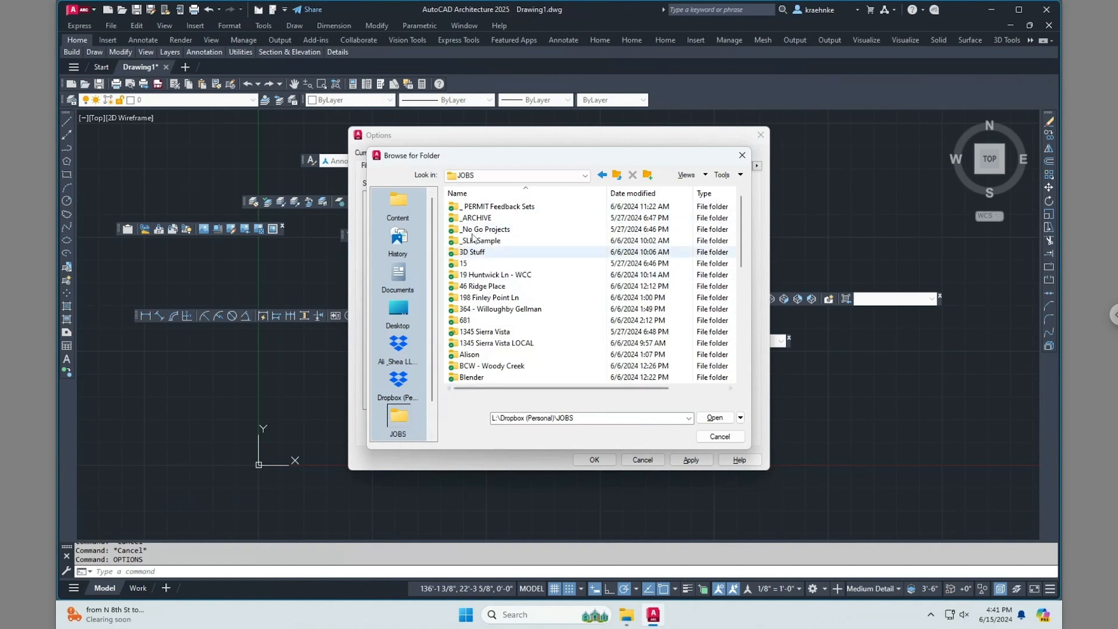
Set the Plot Style Table Search Path to the Plot Styles folder in JOBS\X Drive\ACAD and accept the options
scroll(470, 357, down, 10)
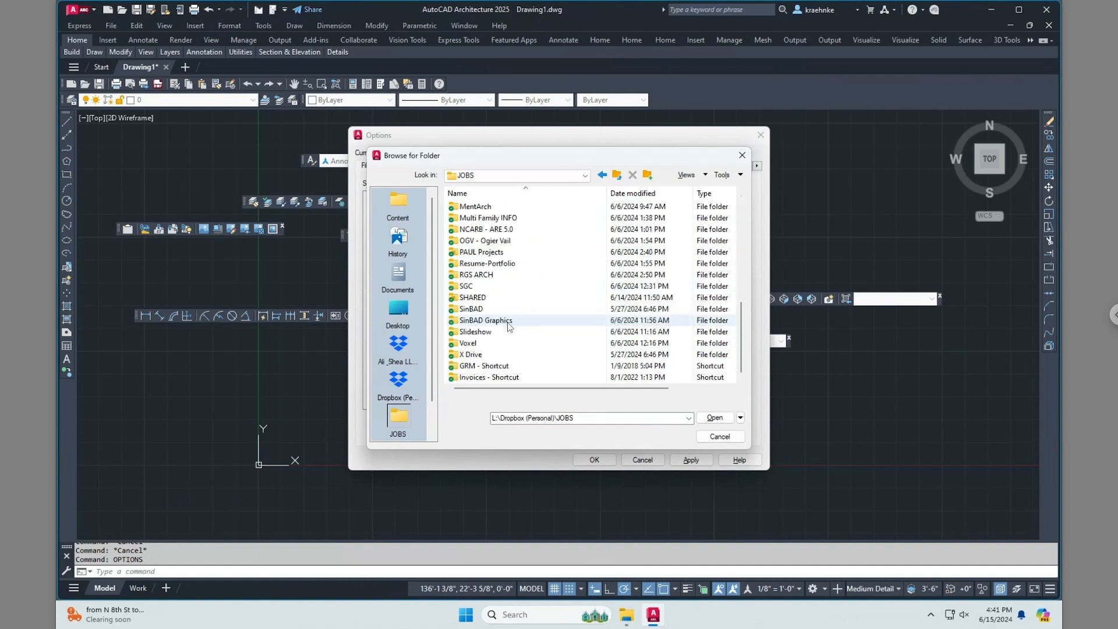
double_click(474, 355)
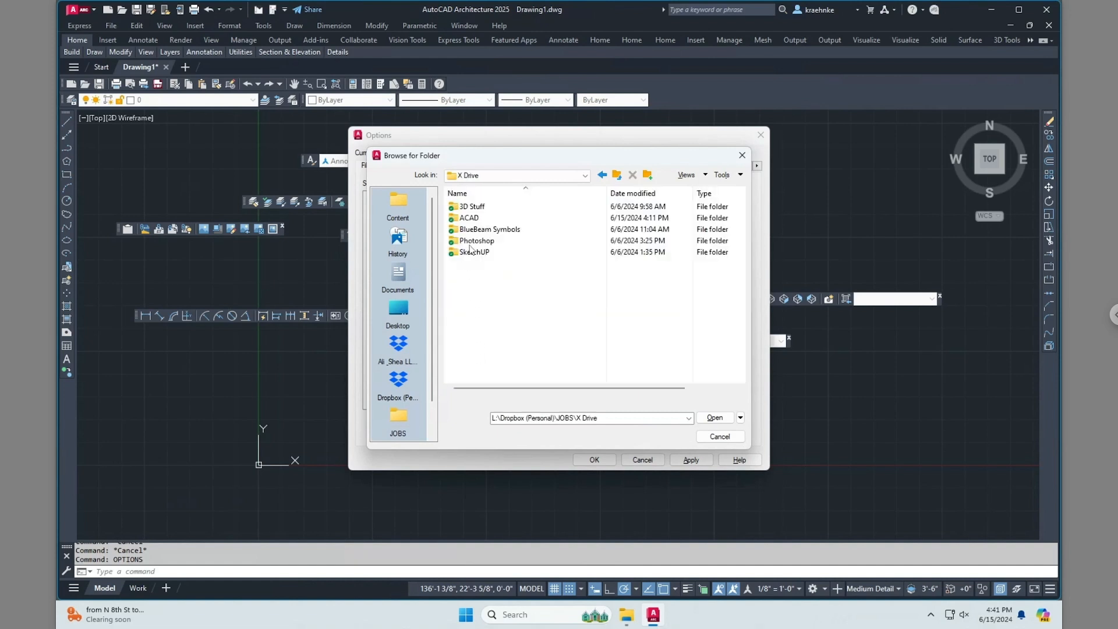
click(473, 220)
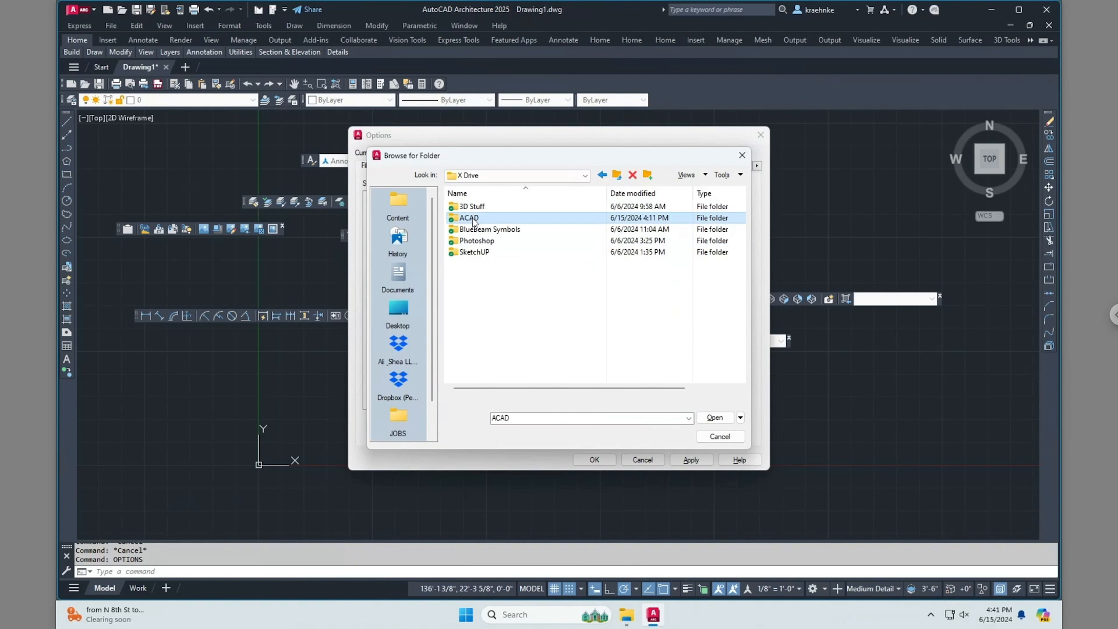
double_click(473, 220)
scroll(489, 377, down, 5)
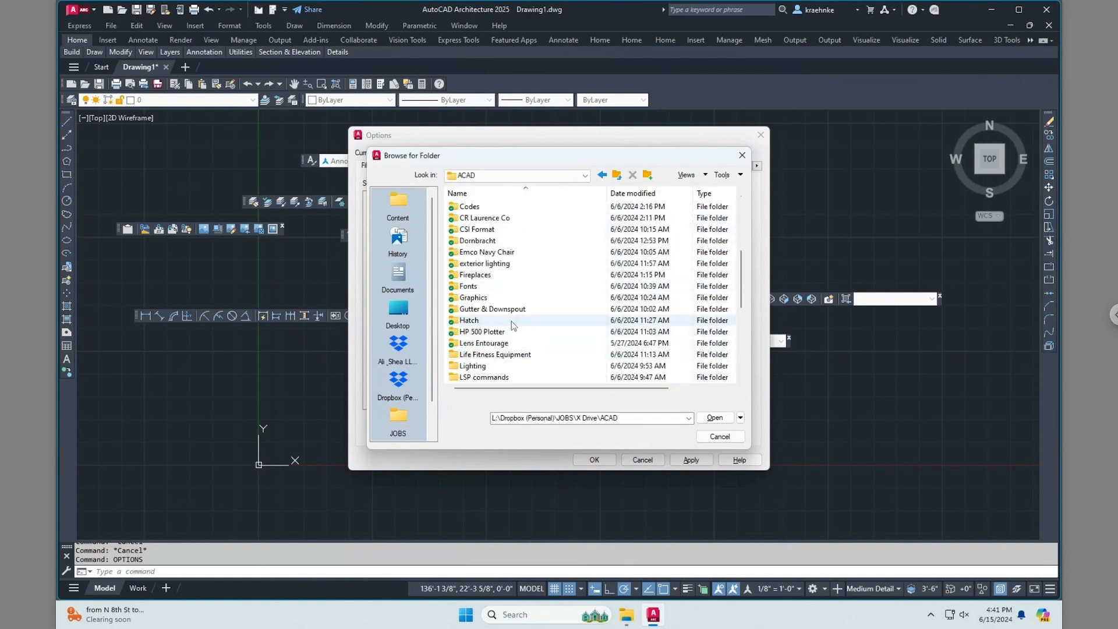
scroll(513, 325, down, 2)
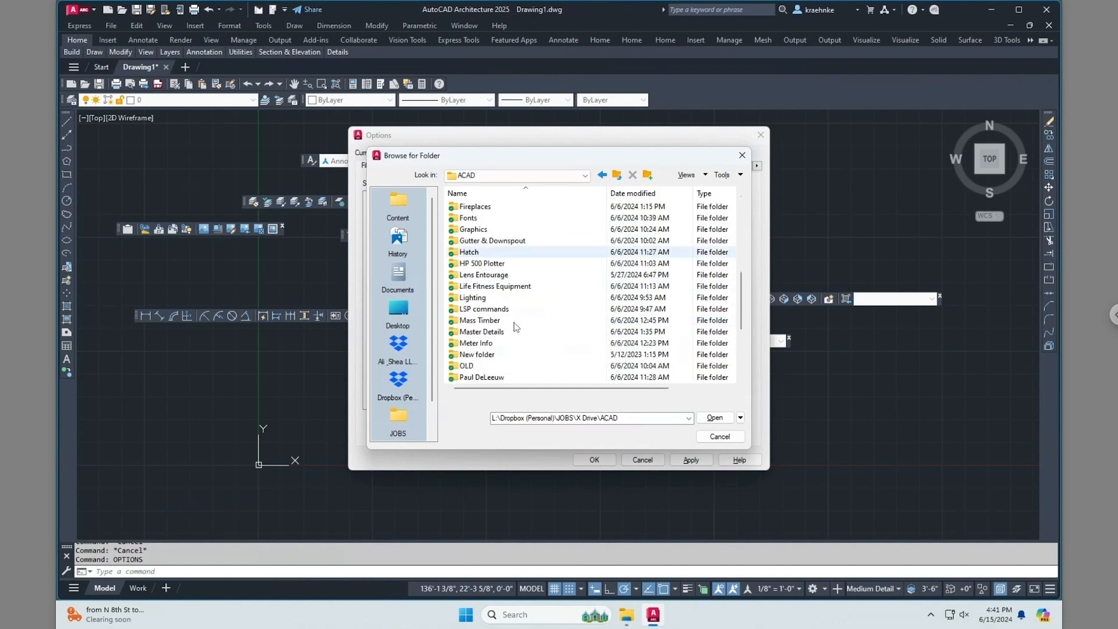
scroll(513, 325, down, 3)
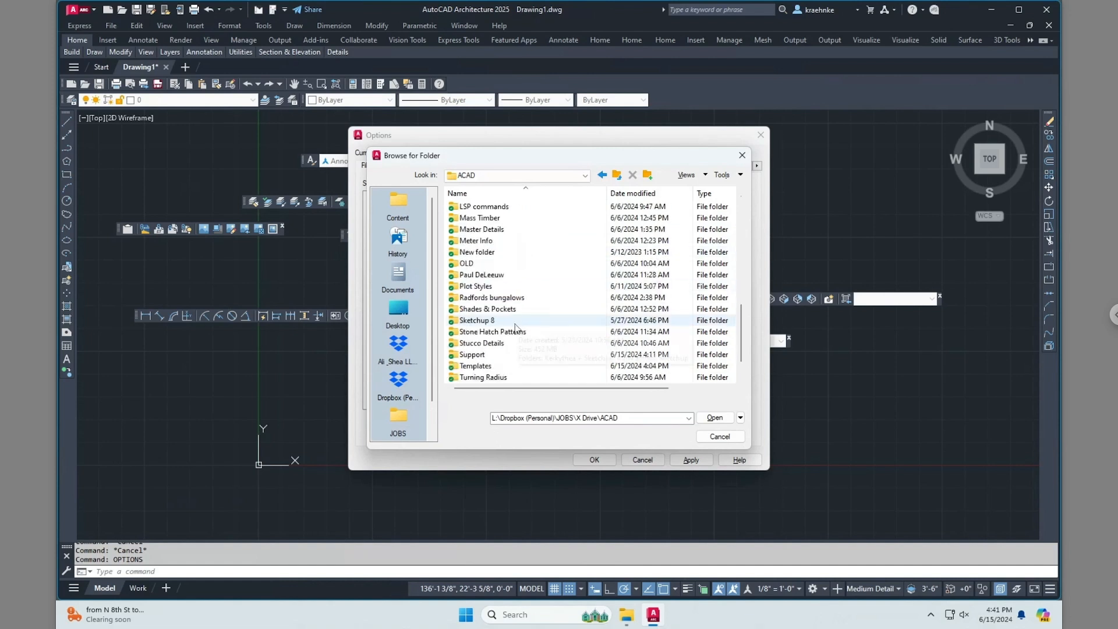
click(477, 288)
double_click(476, 287)
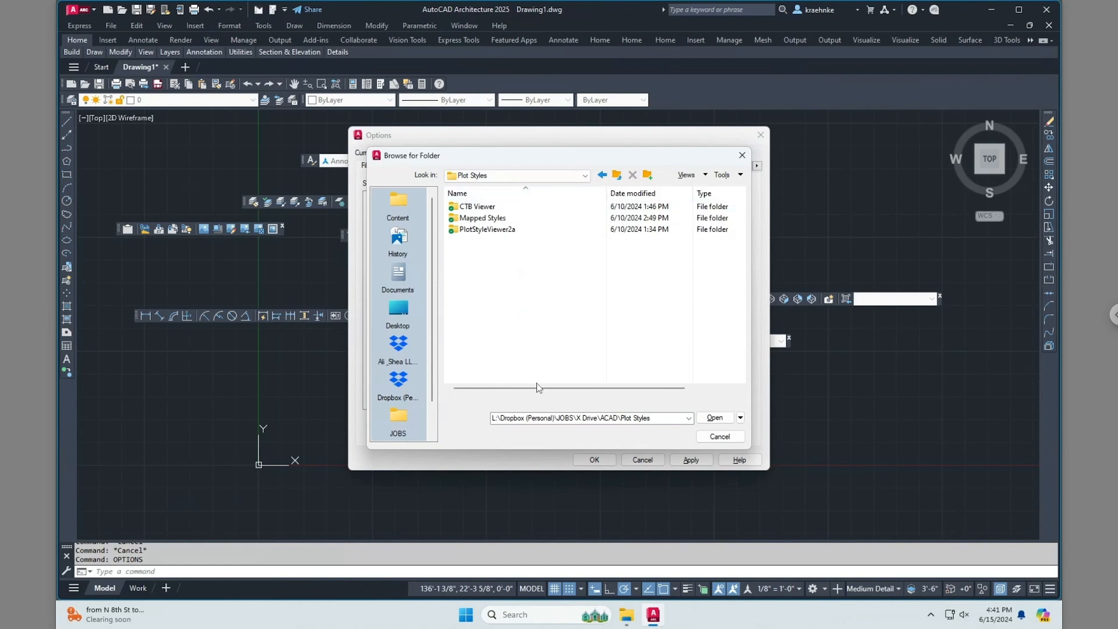
click(718, 418)
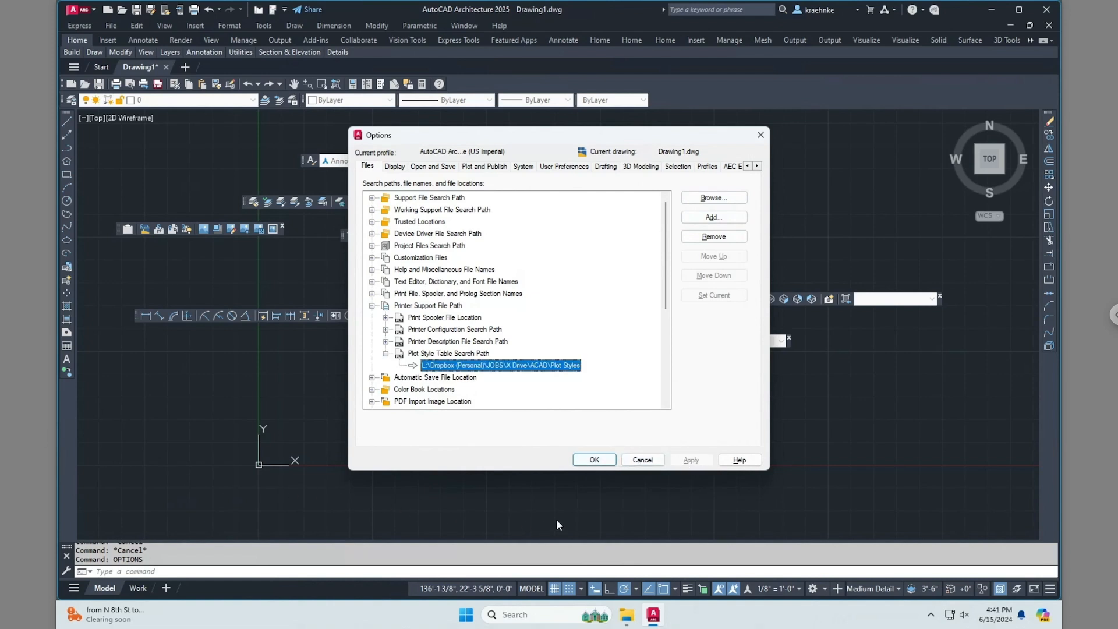
click(594, 460)
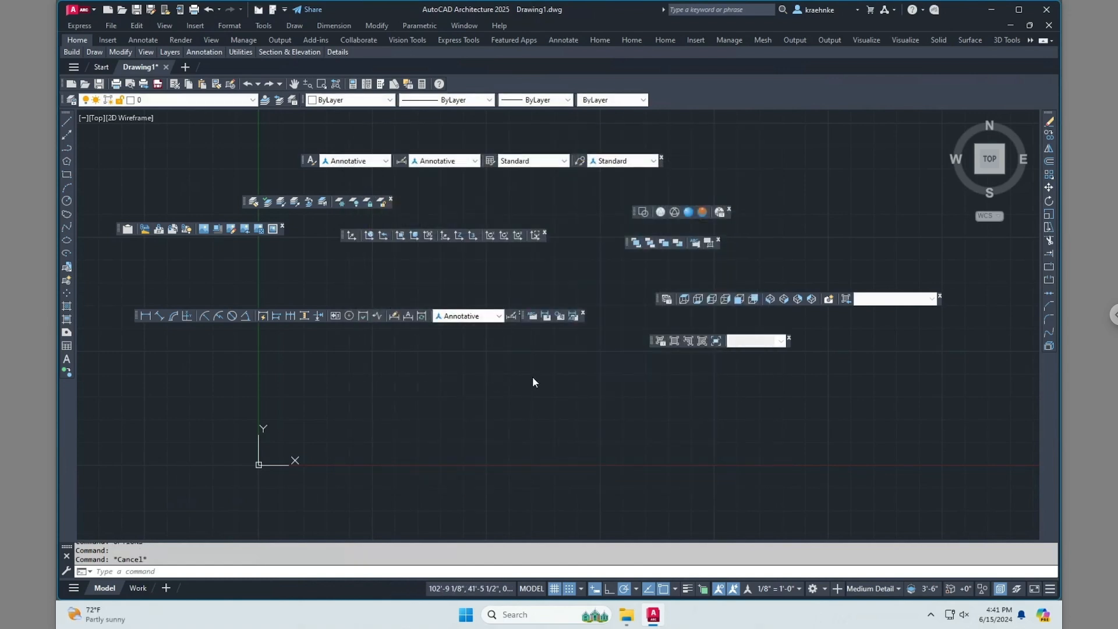
Examine the plot style tables offered for plotting the model, and leave the Plot dialog without plotting
key(ctrl+p)
click(712, 180)
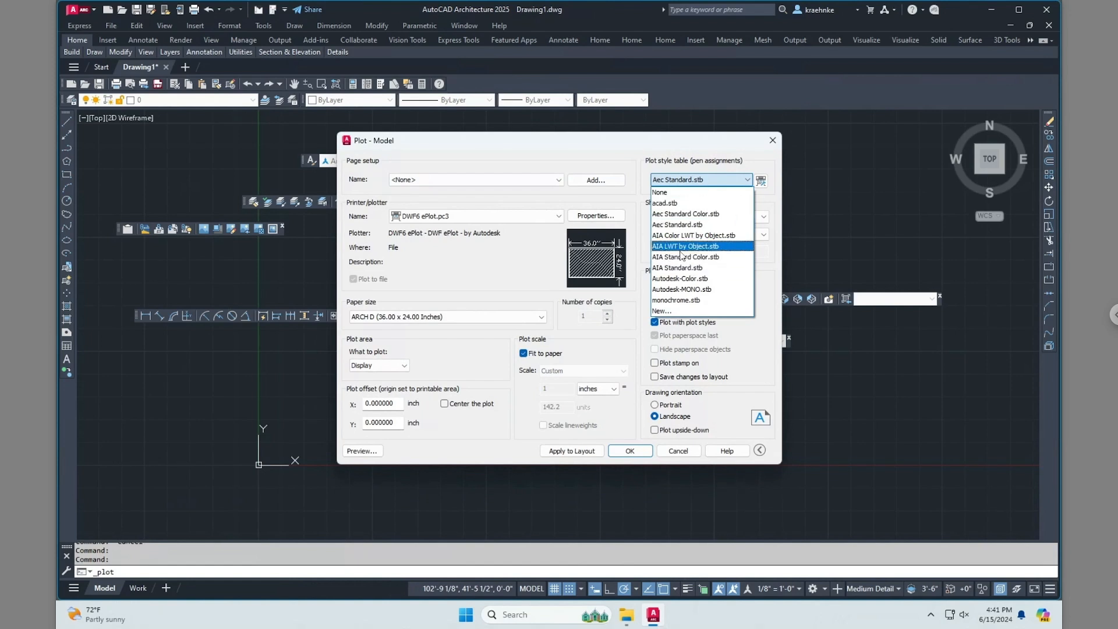
key(Escape)
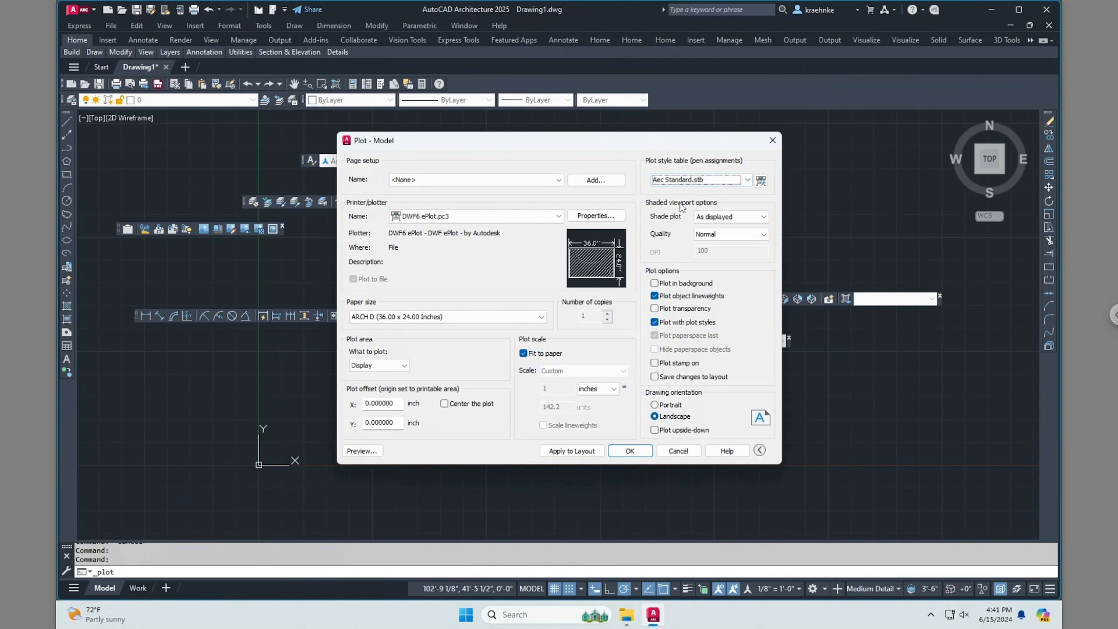
click(748, 180)
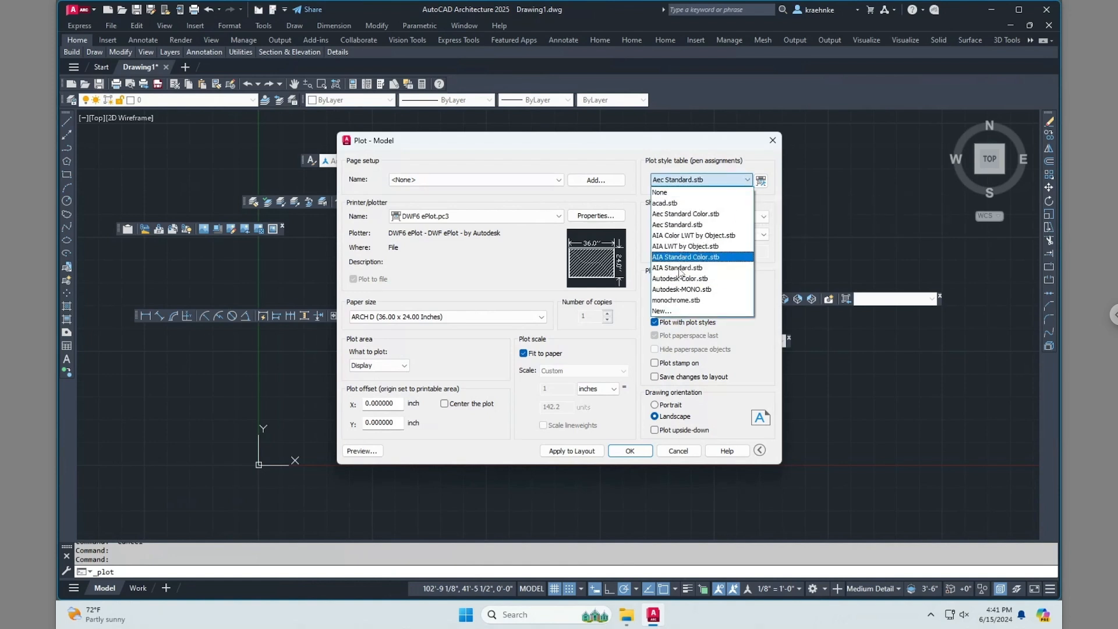
key(Escape)
key(Escape)
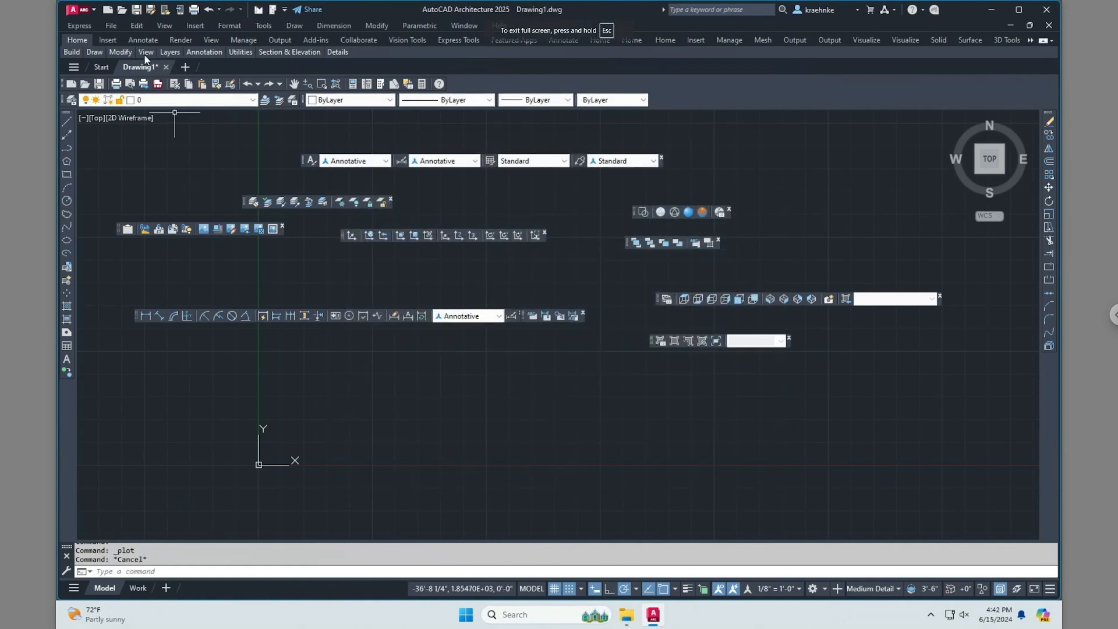
Examine the default template files for sheet creation and for QNEW under Template Settings in the options
mouse_move(143, 56)
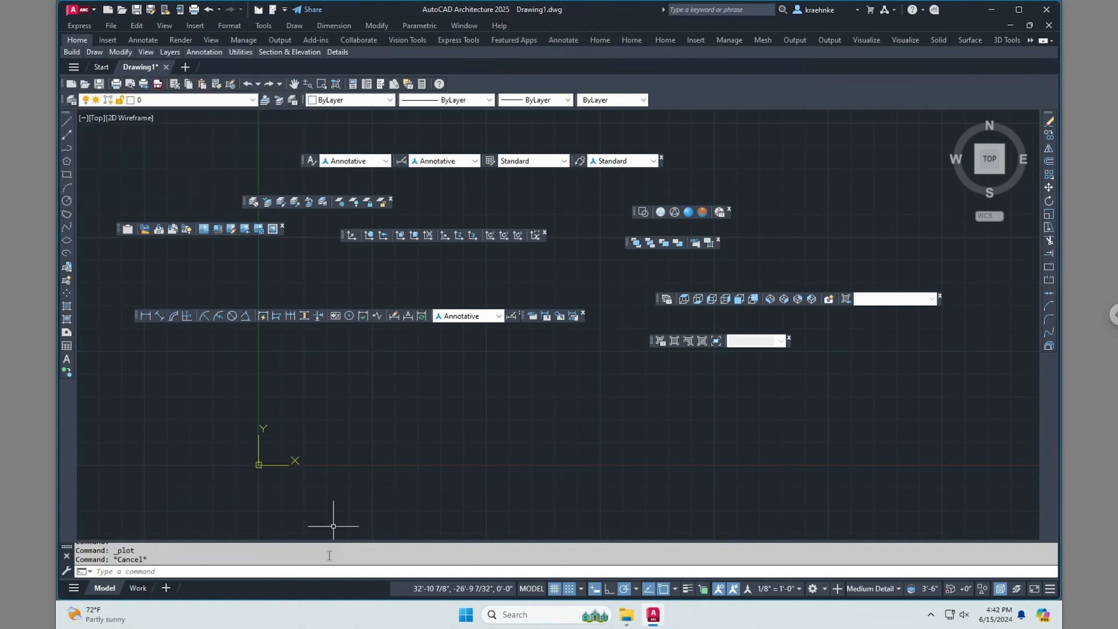
click(303, 573)
text(options)
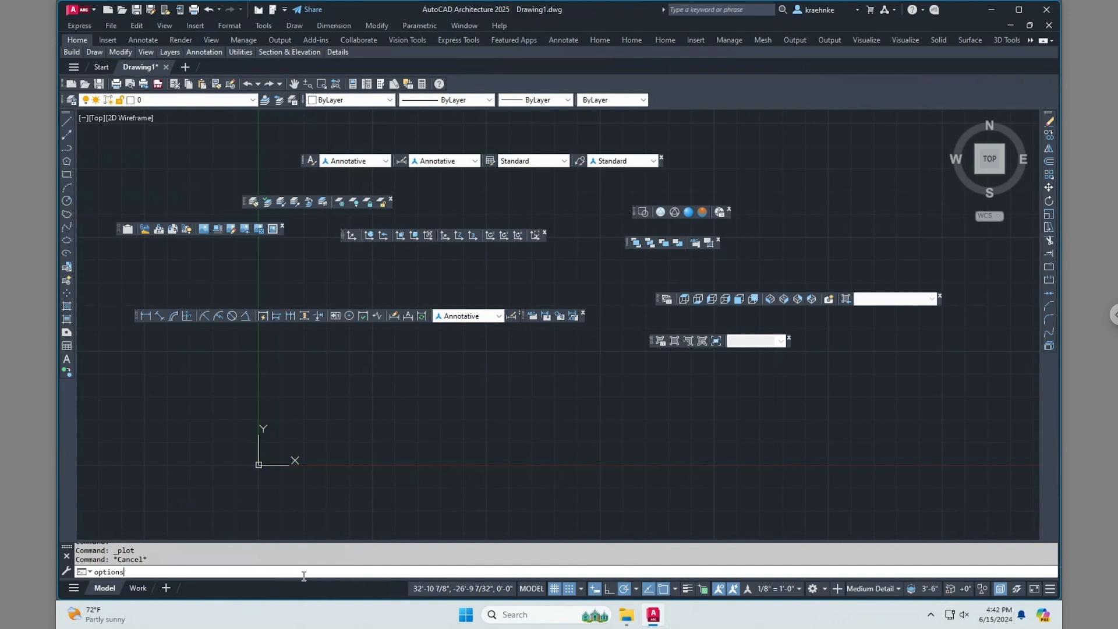
key(Return)
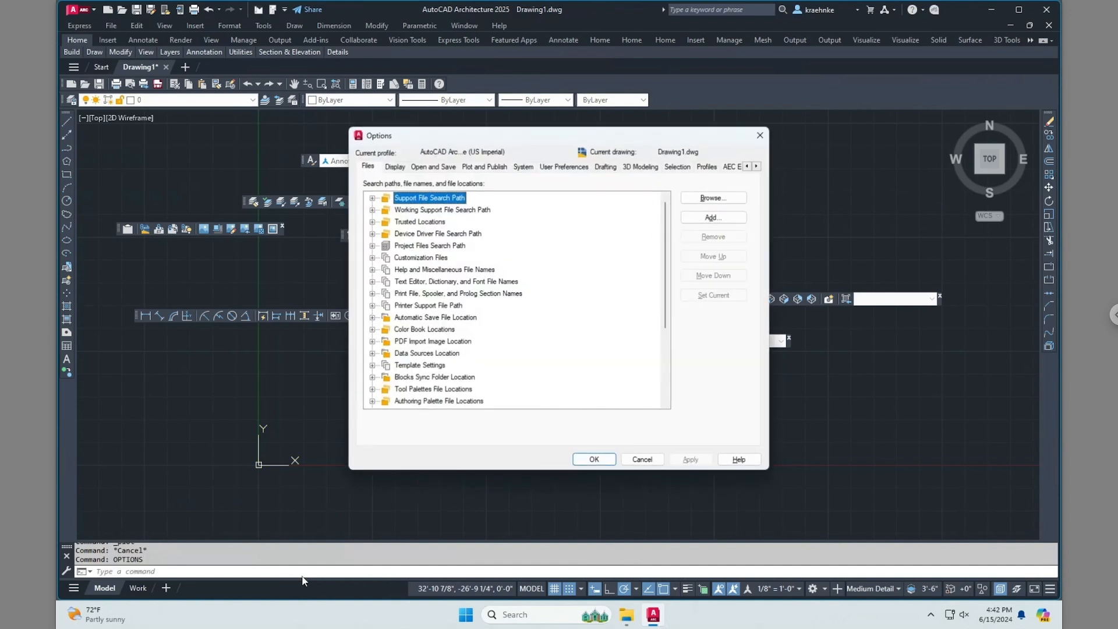
click(372, 366)
scroll(538, 342, down, 3)
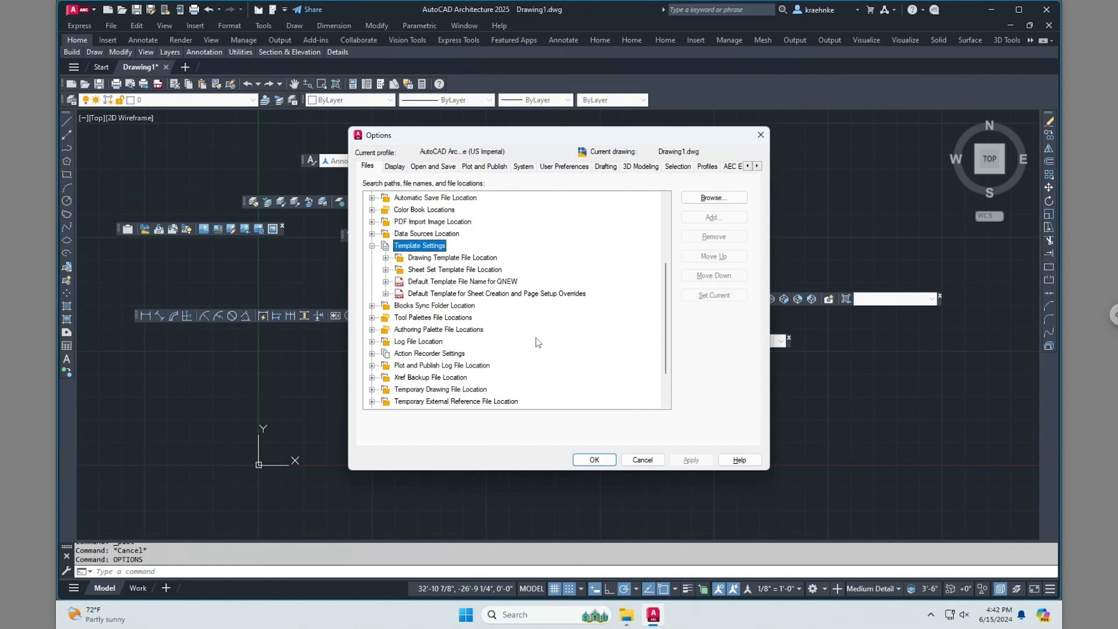
click(386, 294)
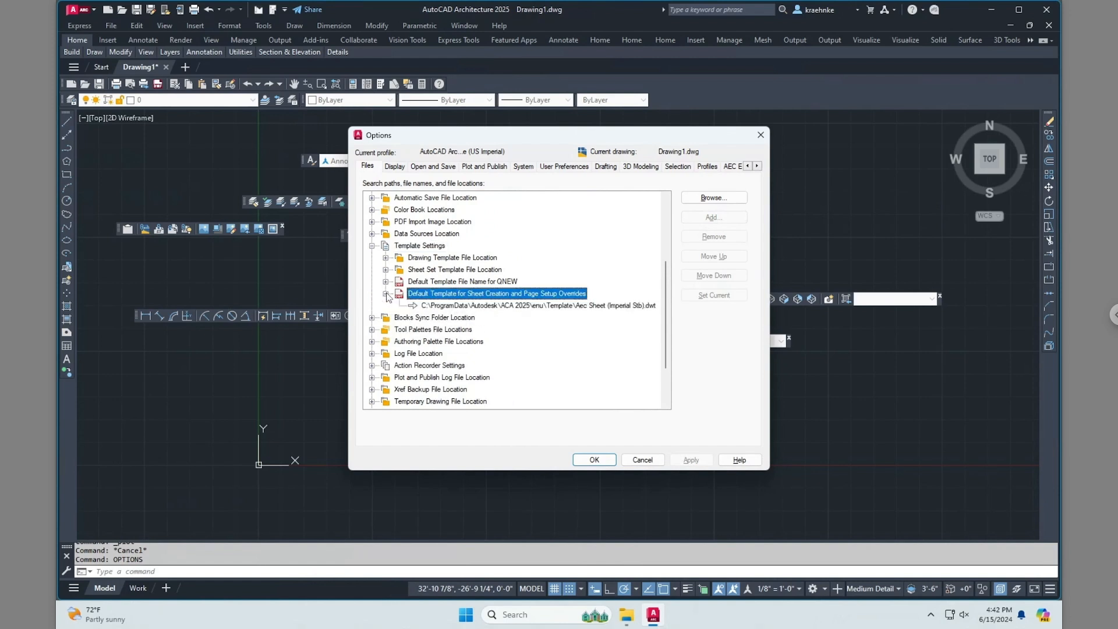
click(651, 306)
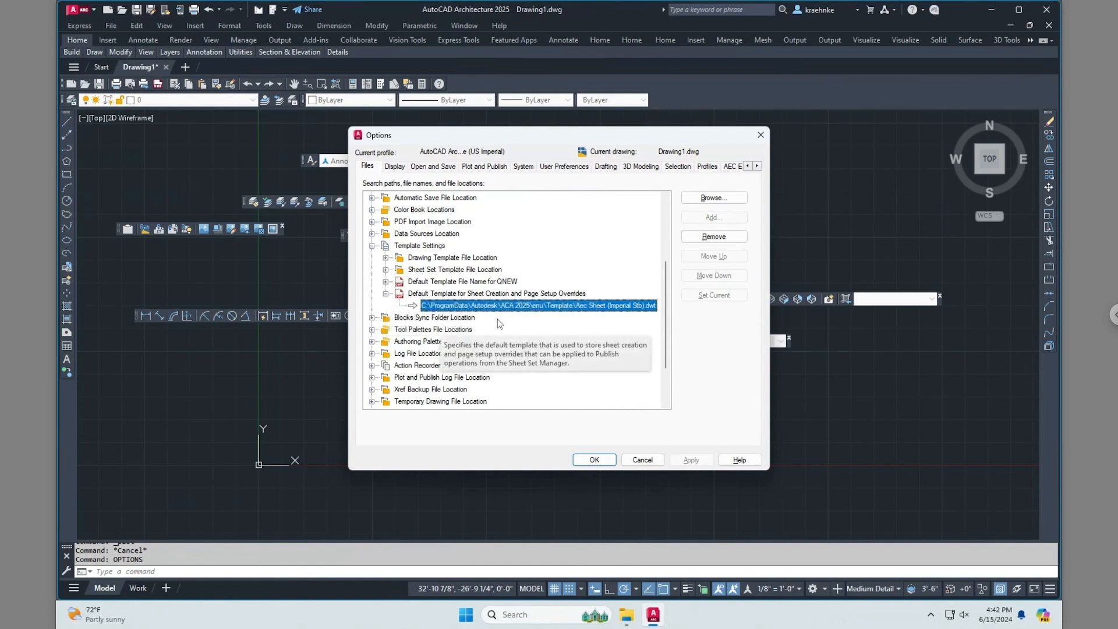
click(385, 282)
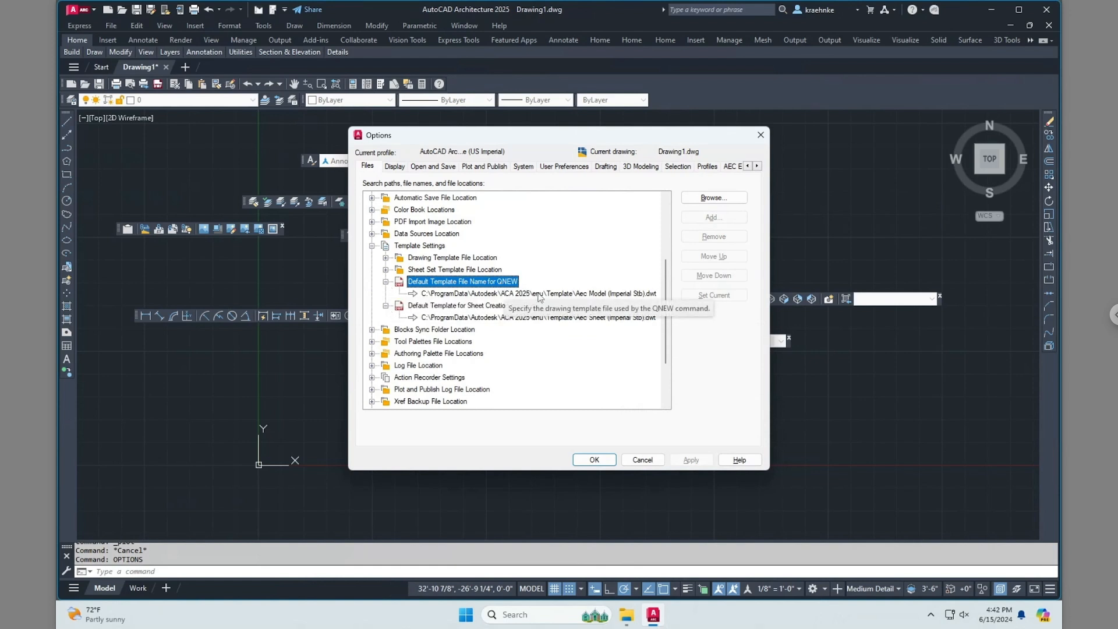
click(571, 295)
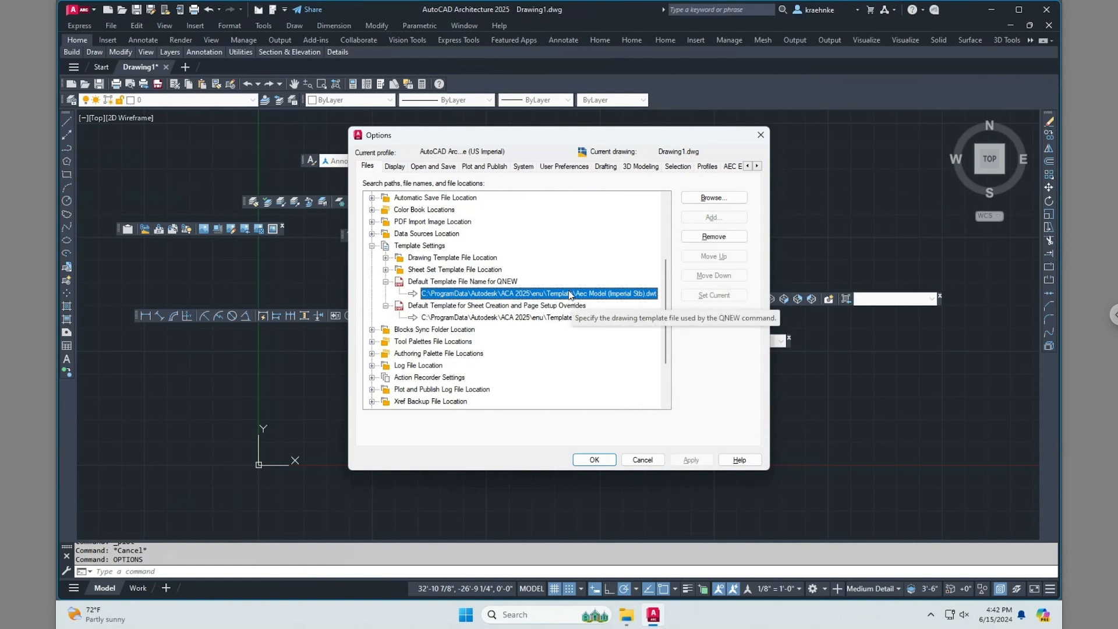
click(570, 293)
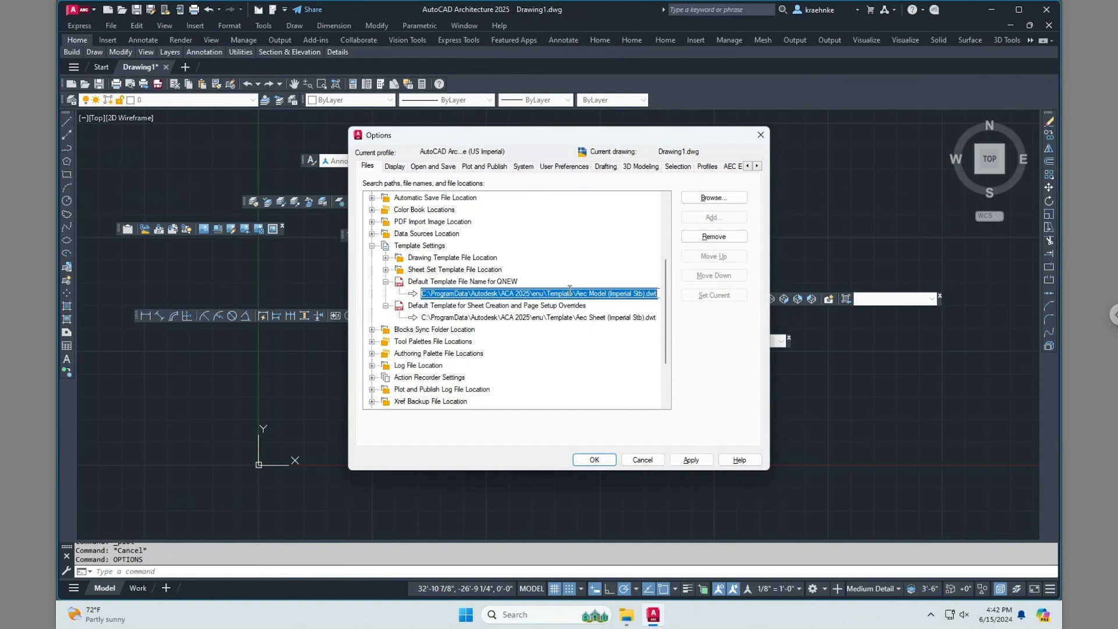
Browse for a new Drawing Template File Location, going to the X Drive\ACAD folder in JOBS
click(386, 257)
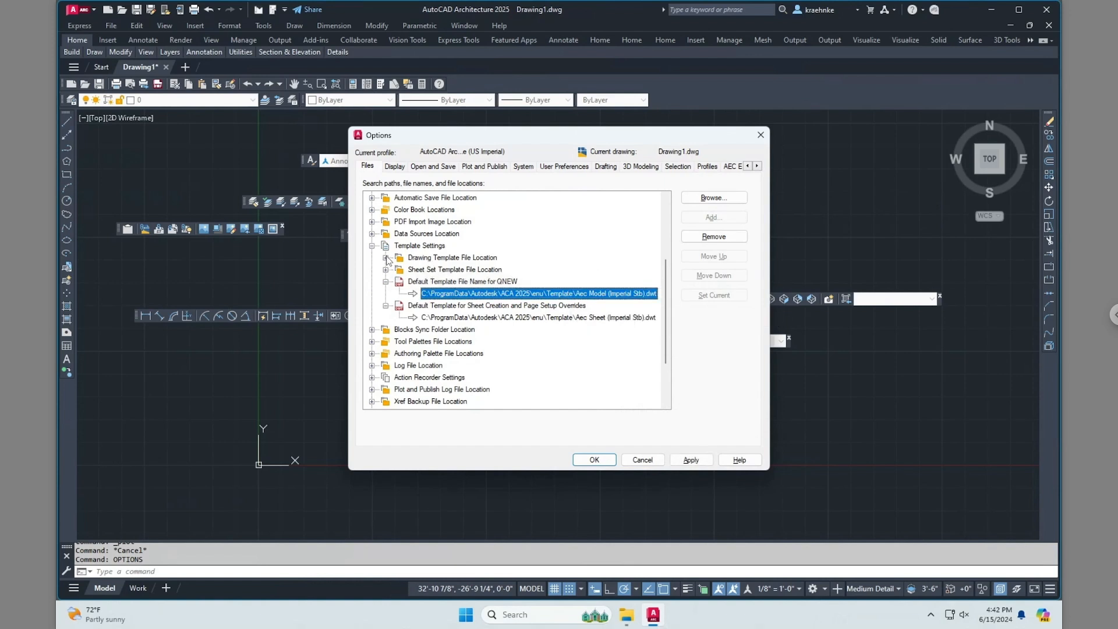
click(385, 258)
click(444, 269)
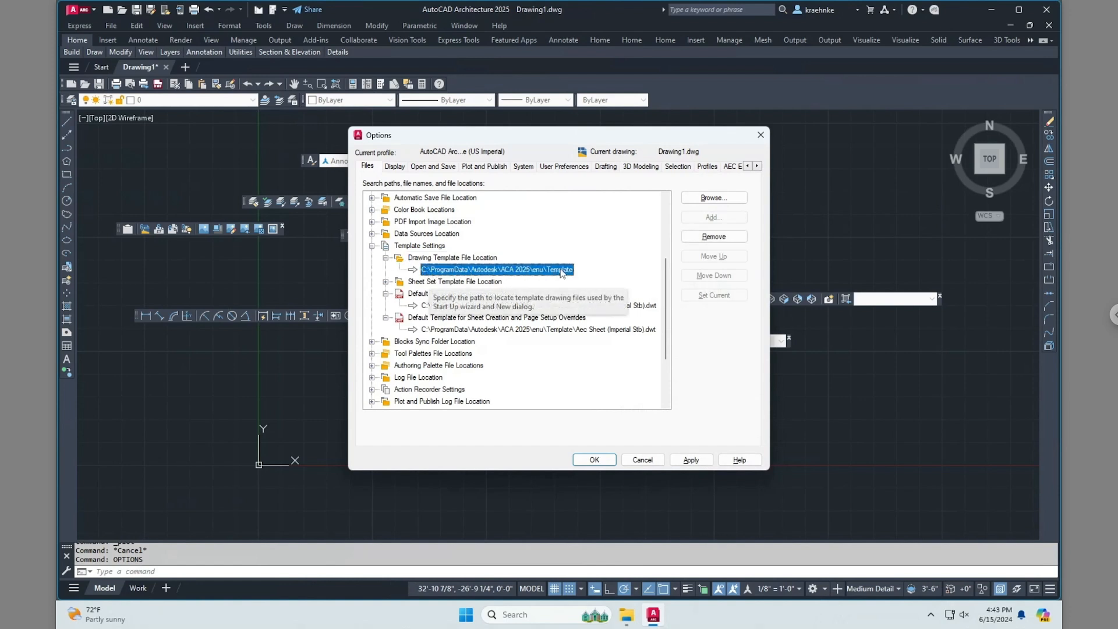
click(714, 198)
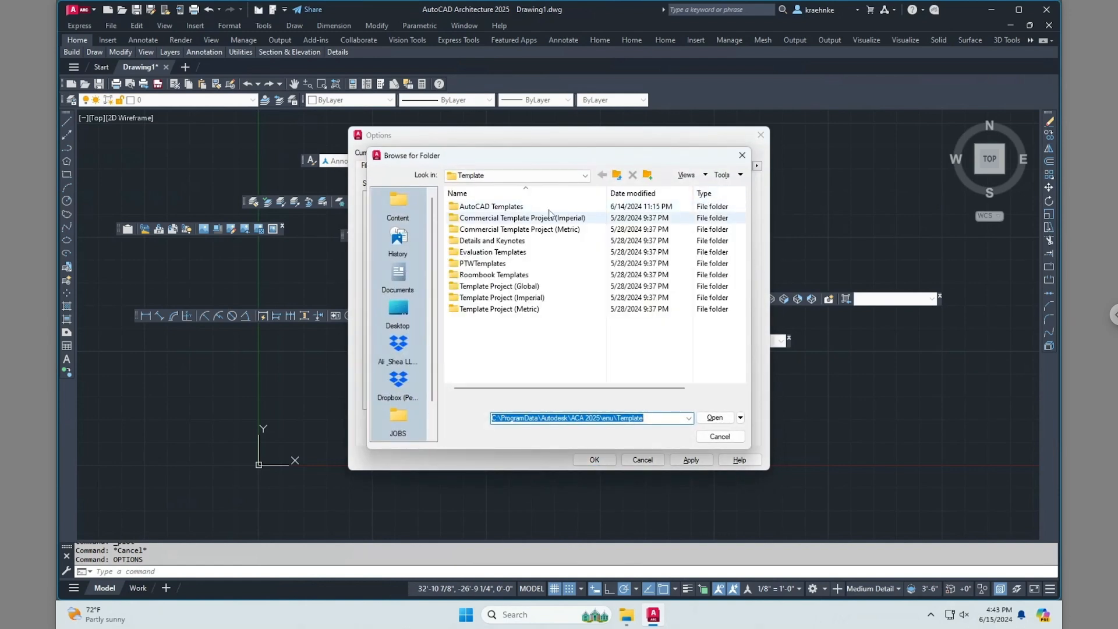
click(403, 422)
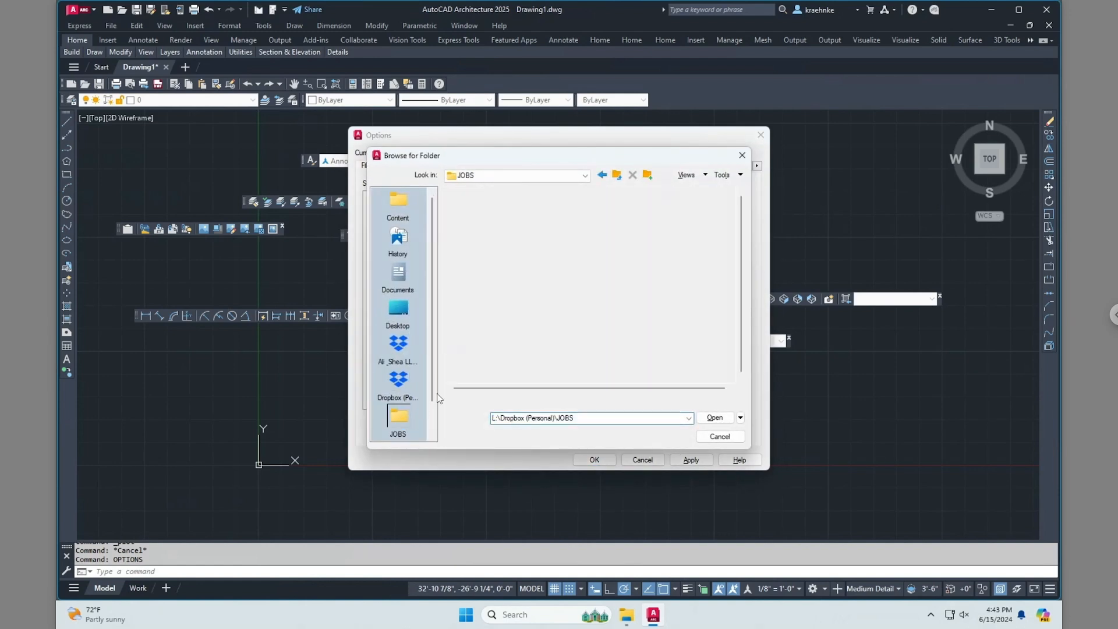
scroll(504, 302, down, 5)
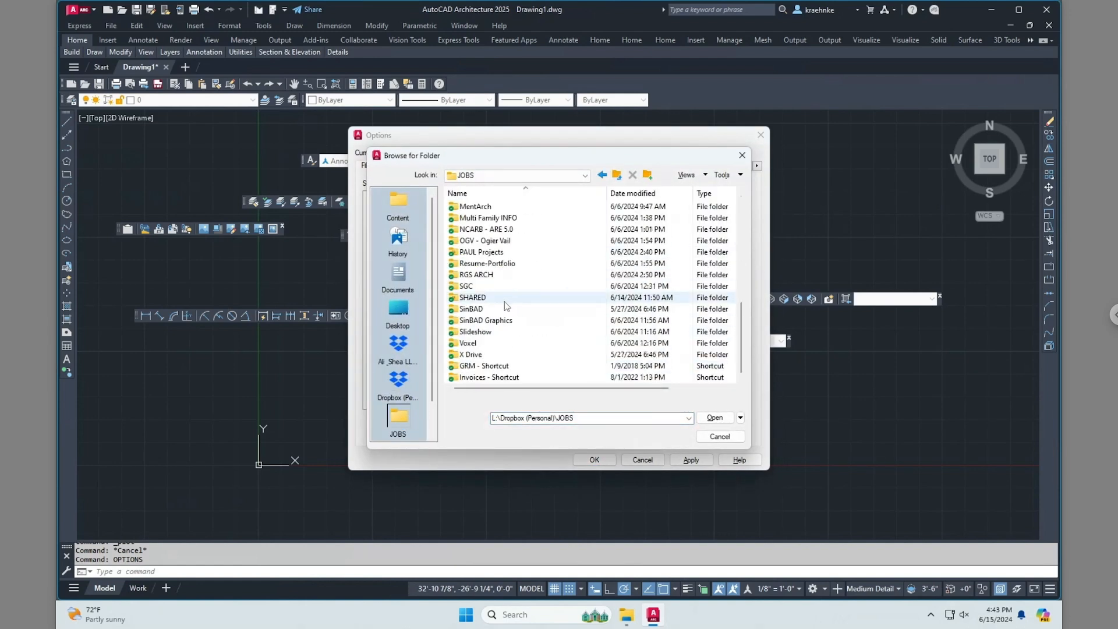
double_click(470, 355)
double_click(475, 220)
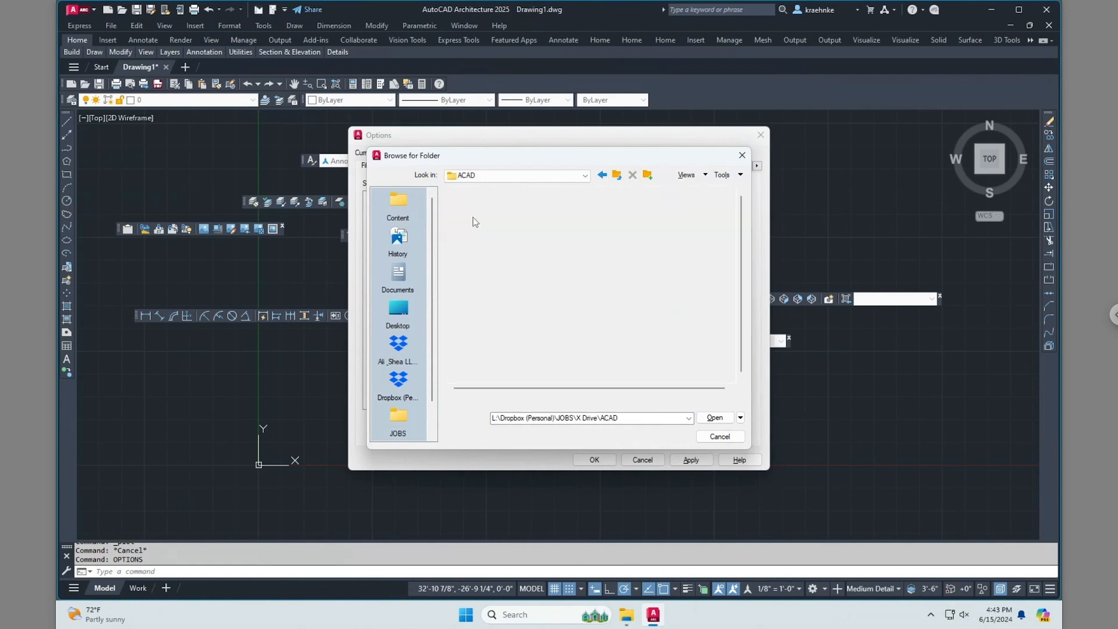
Set the Drawing Template File Location to the Templates folder in JOBS\X Drive\ACAD and accept the options
scroll(516, 279, down, 5)
scroll(516, 279, down, 3)
double_click(478, 333)
click(715, 418)
click(690, 459)
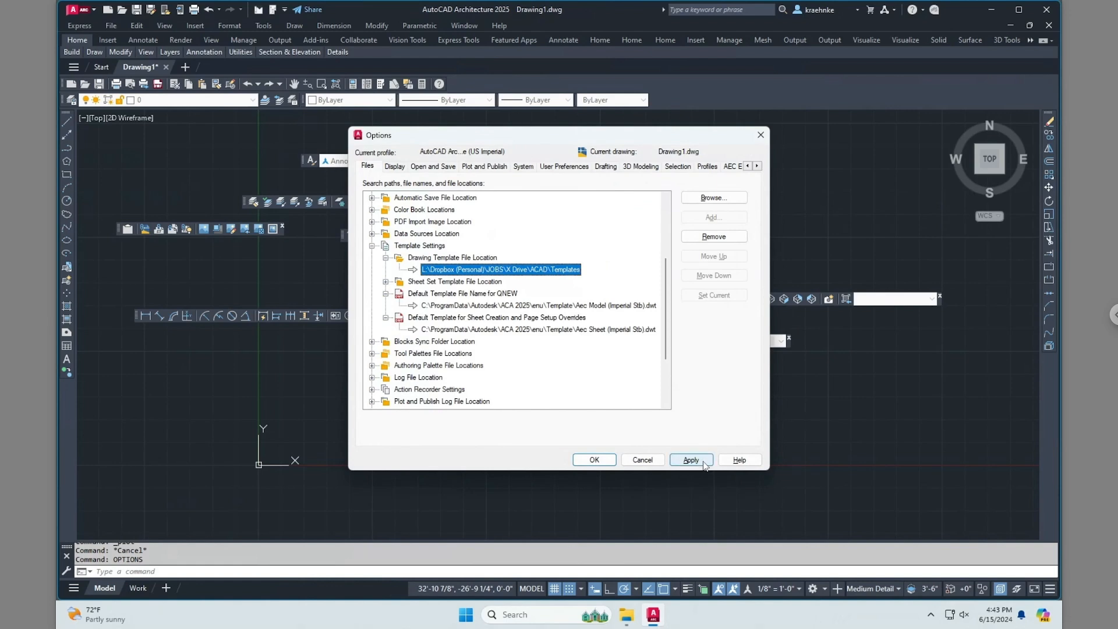
click(609, 462)
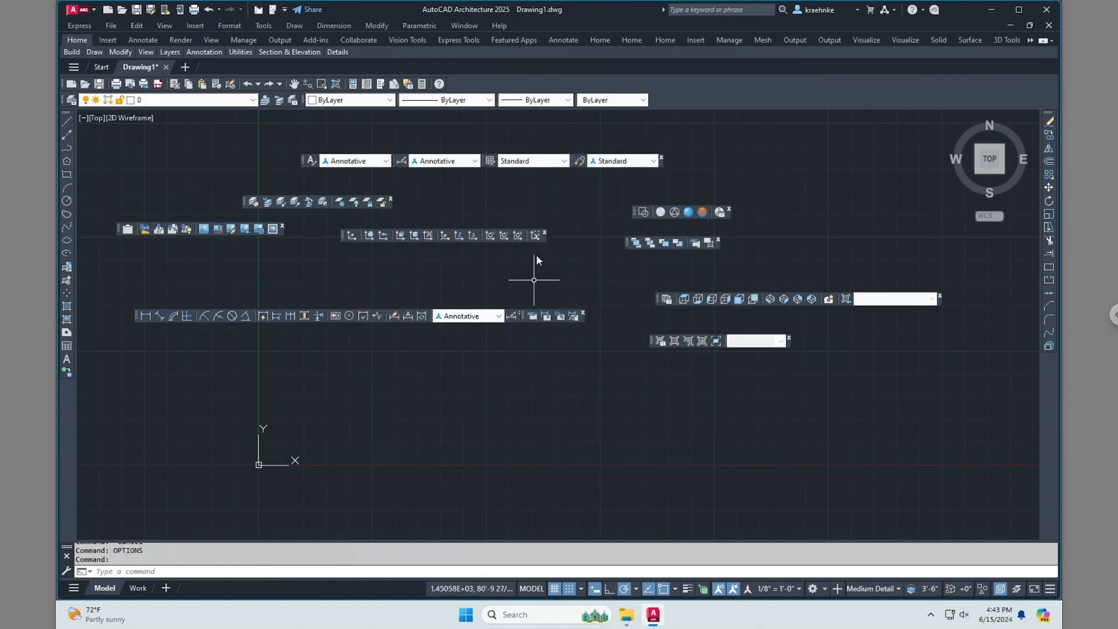
Examine the templates offered for a new drawing, and leave the template selection without creating one
key(ctrl+n)
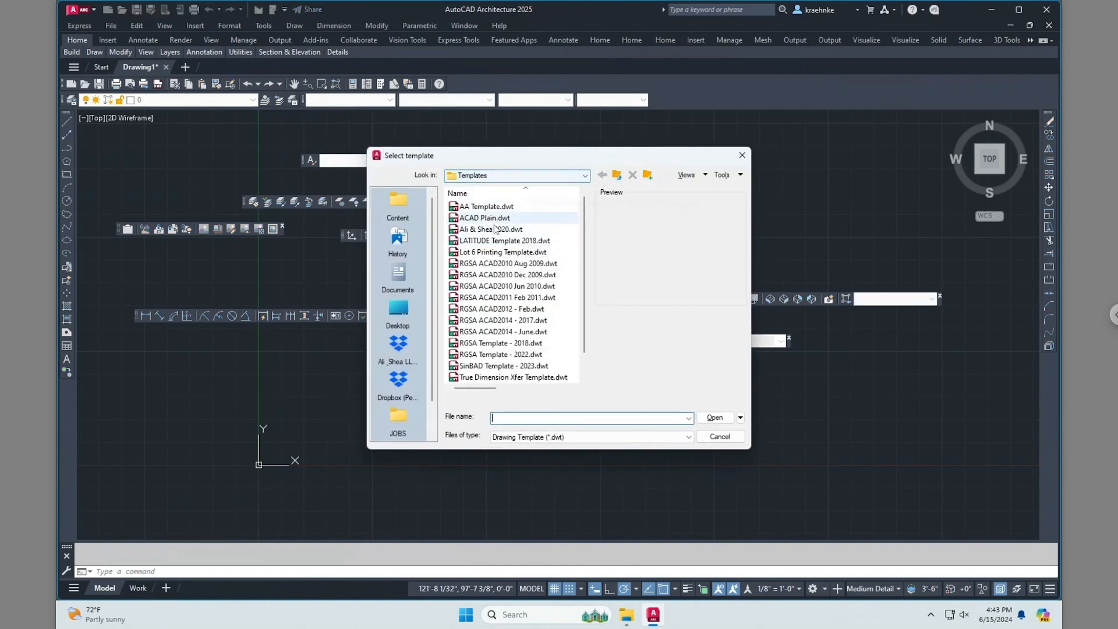
click(484, 366)
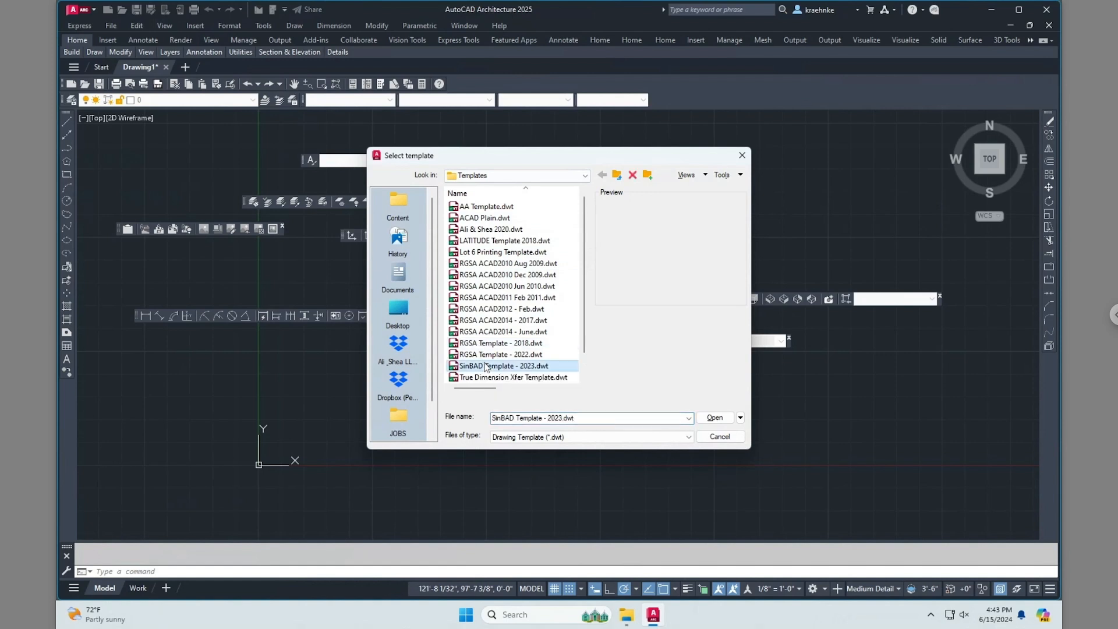
click(488, 241)
click(489, 230)
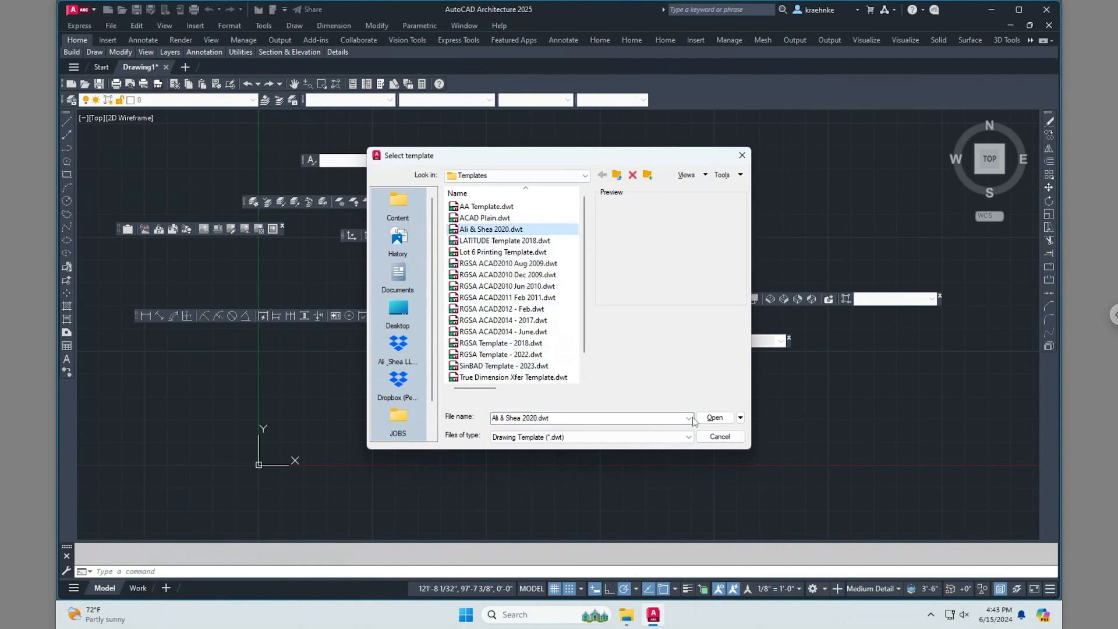
click(720, 437)
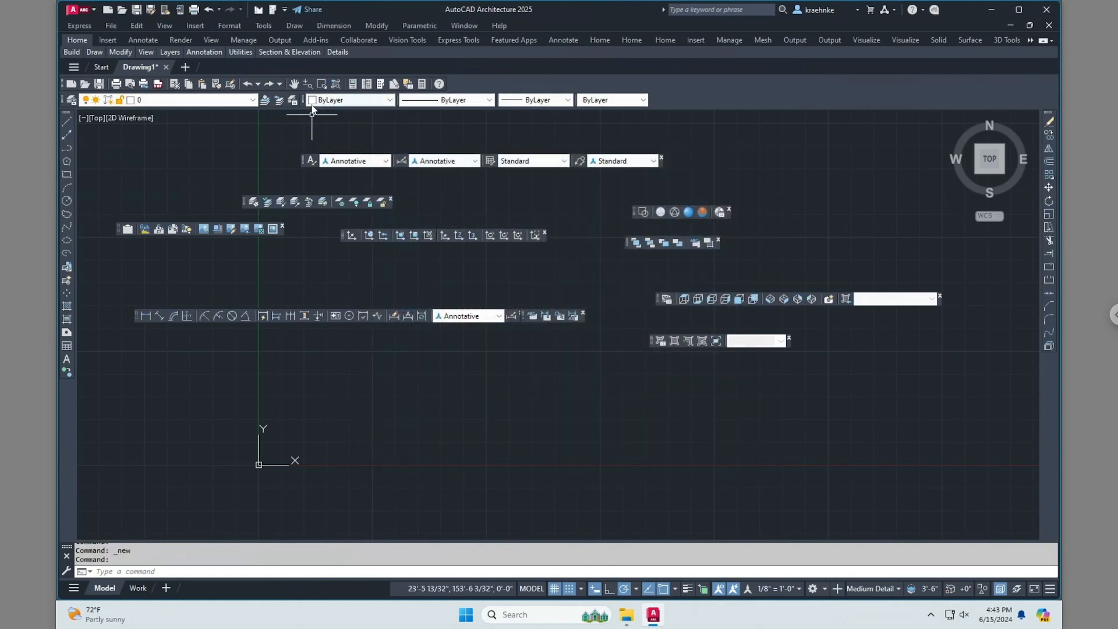
Clear the Default Template for Sheet Creation and Page Setup Overrides in the options' Template Settings
text(options)
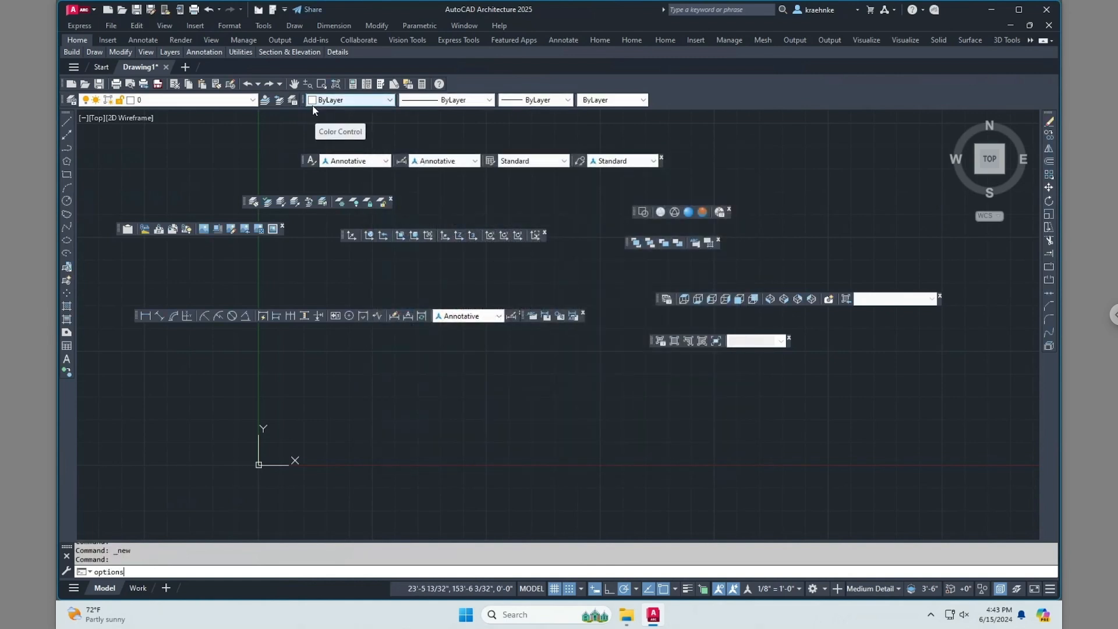
key(Return)
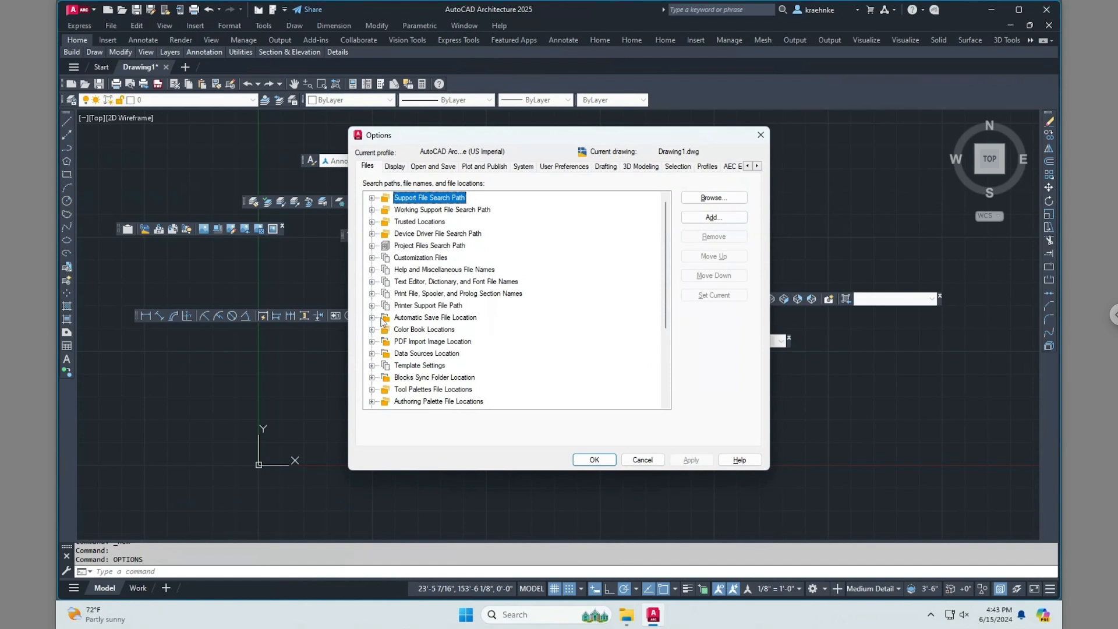
click(376, 365)
scroll(377, 370, down, 4)
click(385, 258)
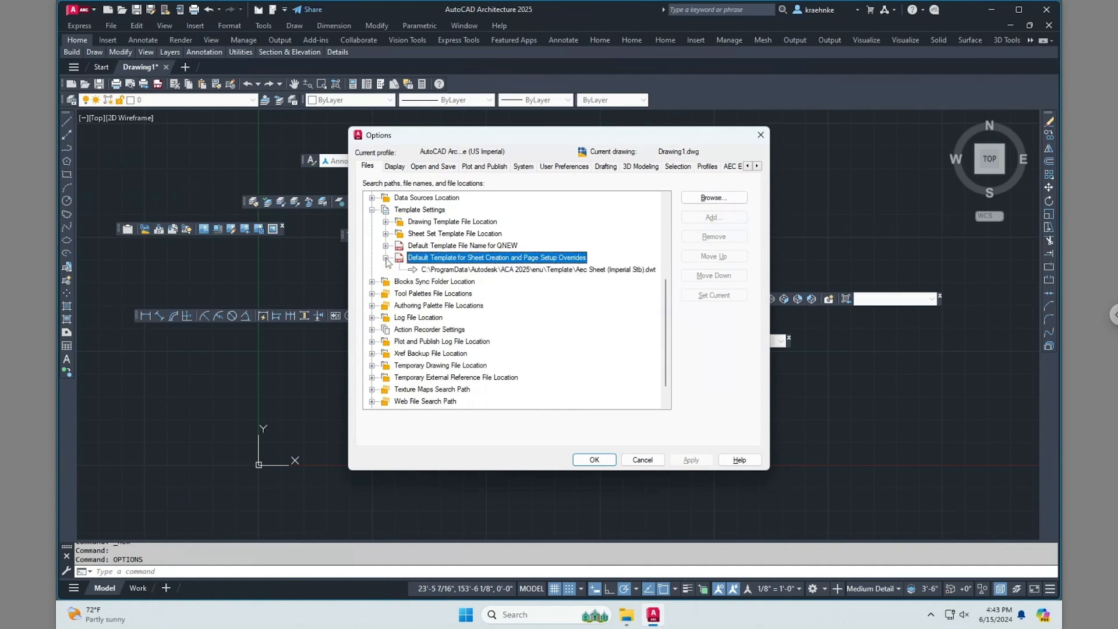
click(613, 271)
click(606, 271)
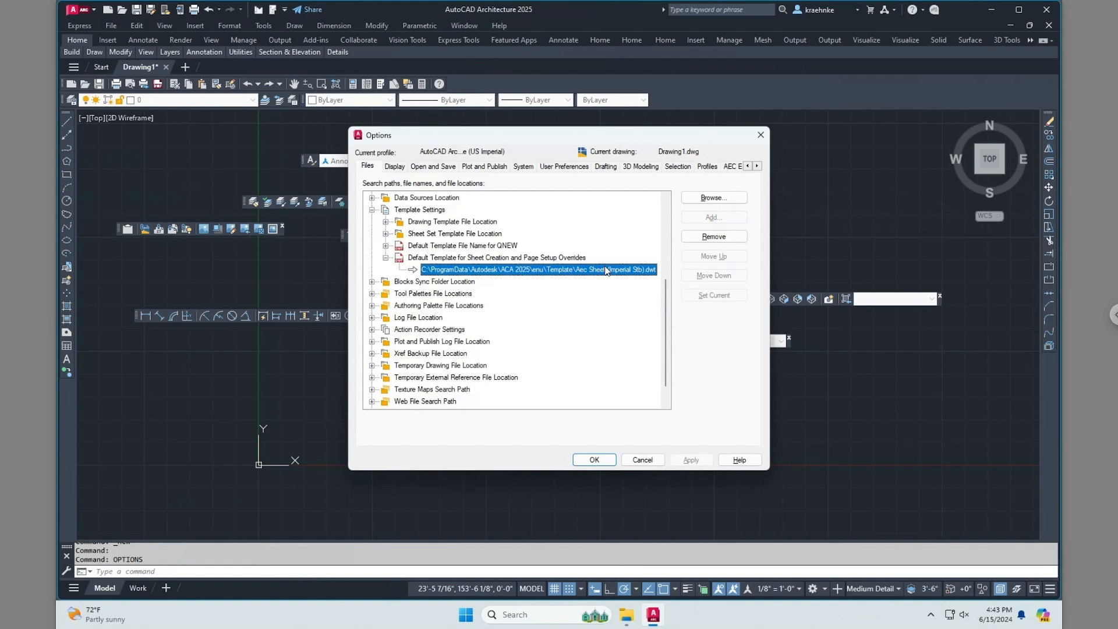
key(Delete)
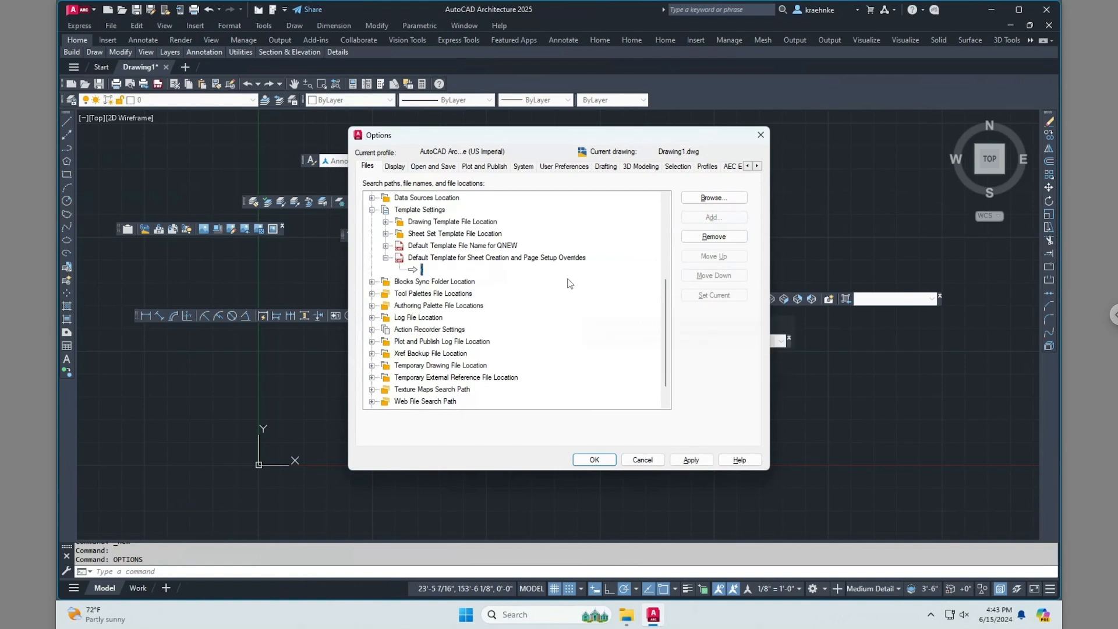
key(Return)
Clear the Default Template File Name for QNEW in the Template Settings and accept the options
key(Return)
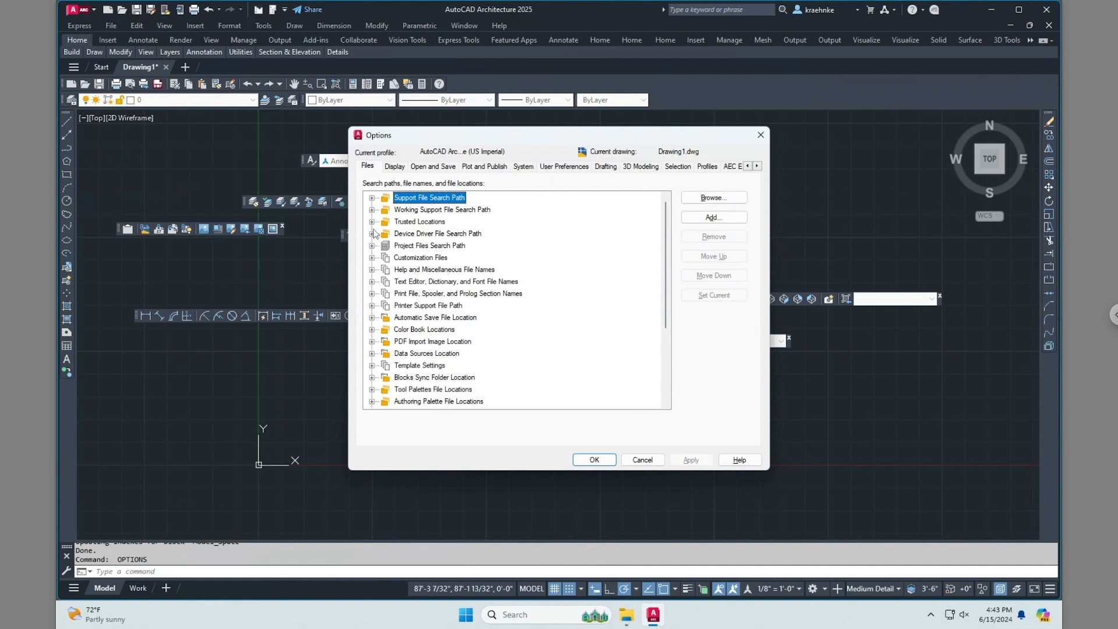
double_click(385, 367)
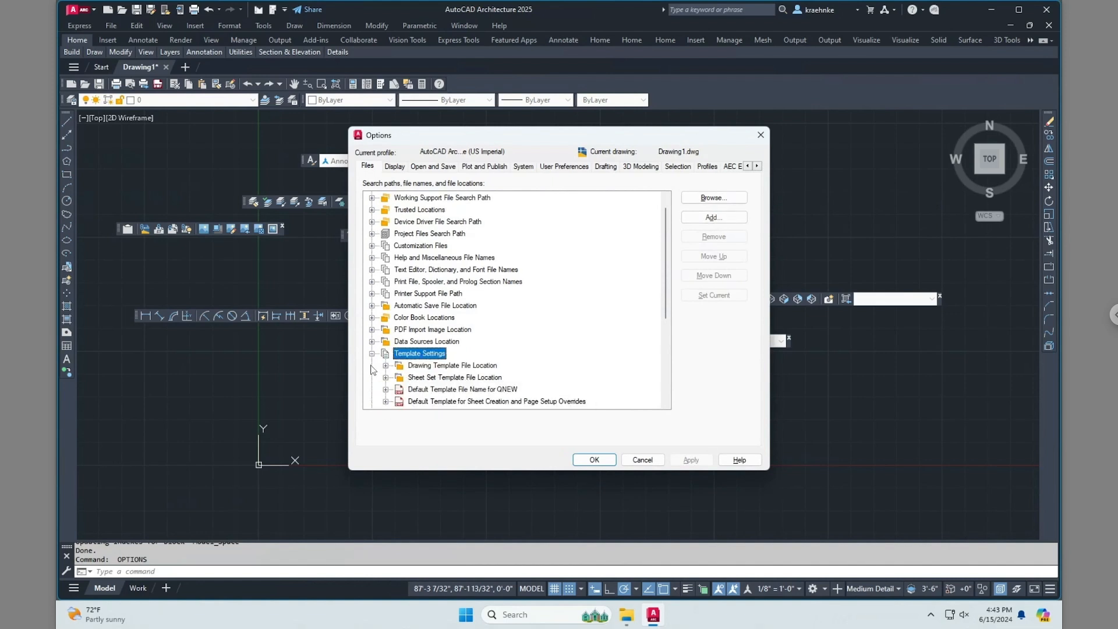
click(386, 245)
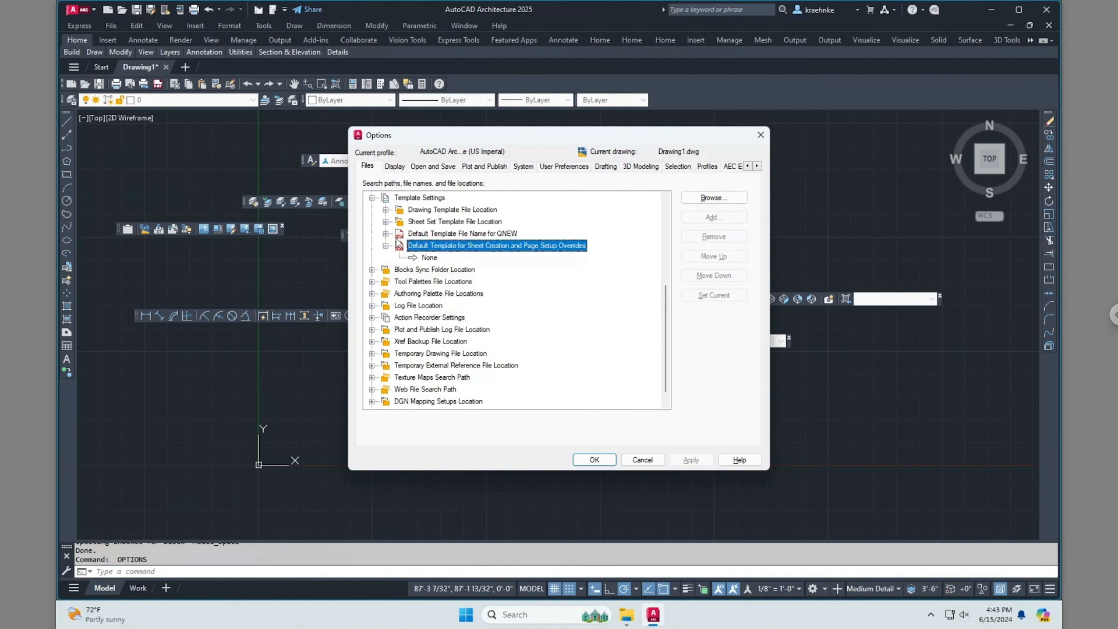
click(386, 233)
click(480, 247)
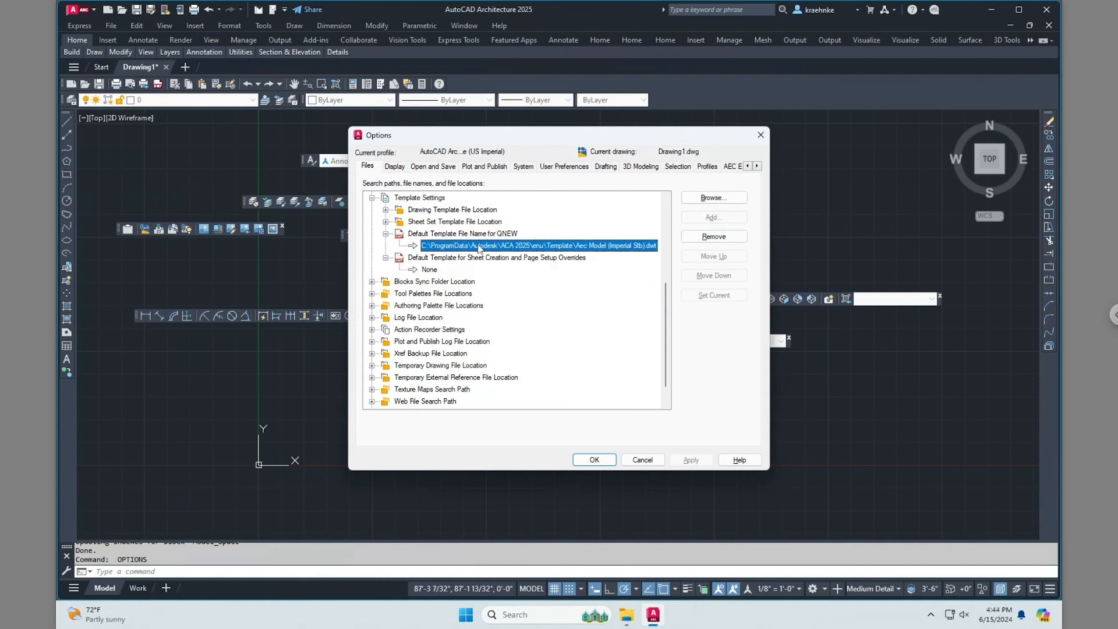
click(480, 246)
key(Delete)
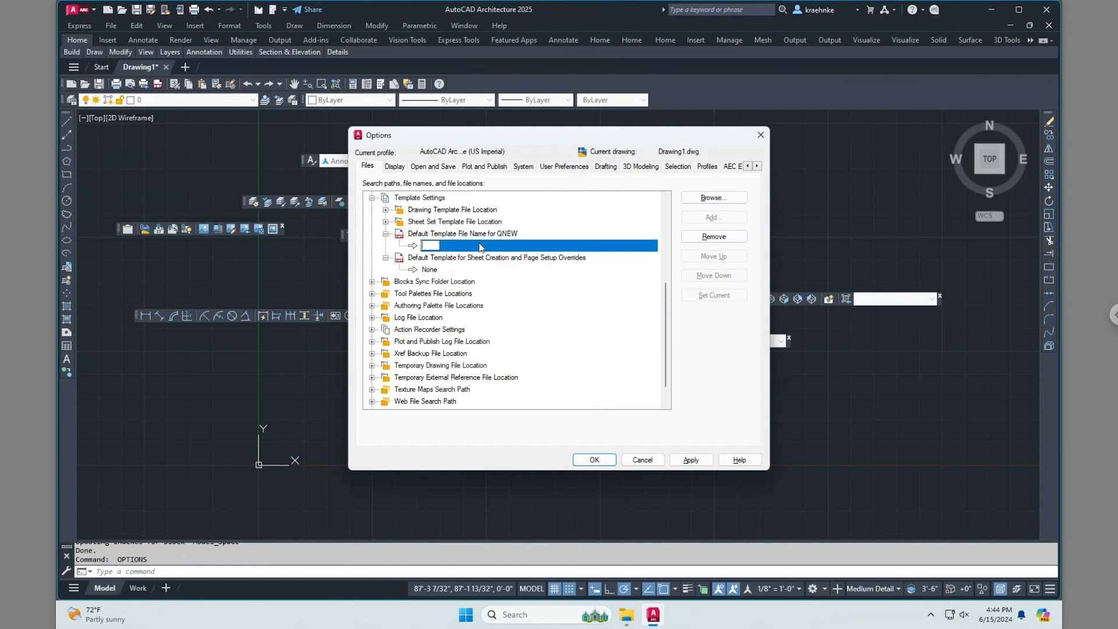
key(Return)
click(449, 293)
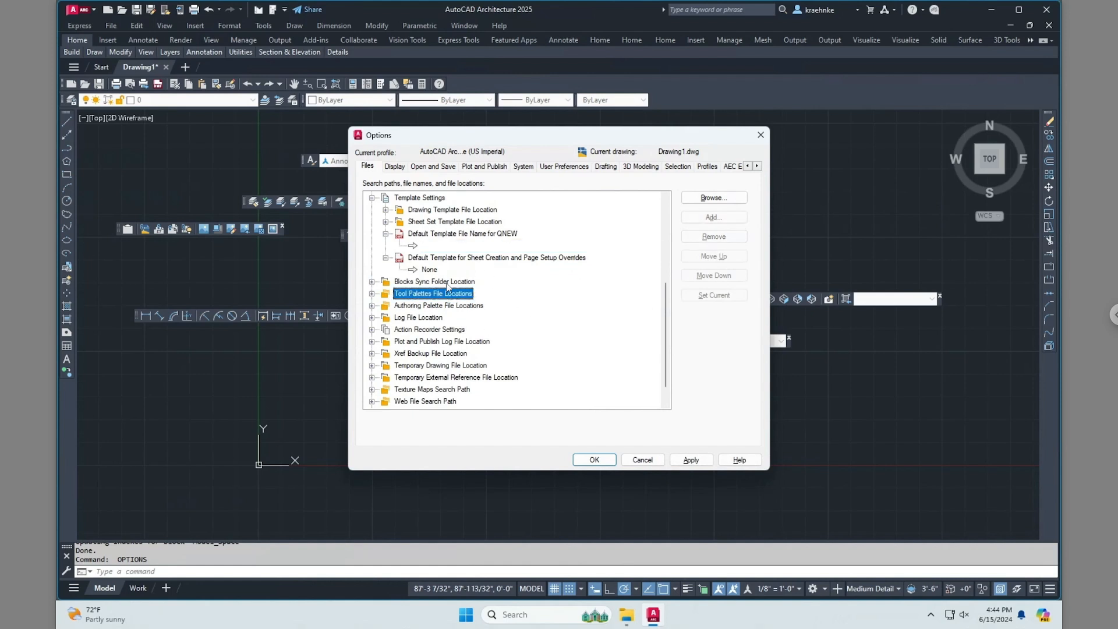
click(432, 233)
click(692, 460)
click(594, 460)
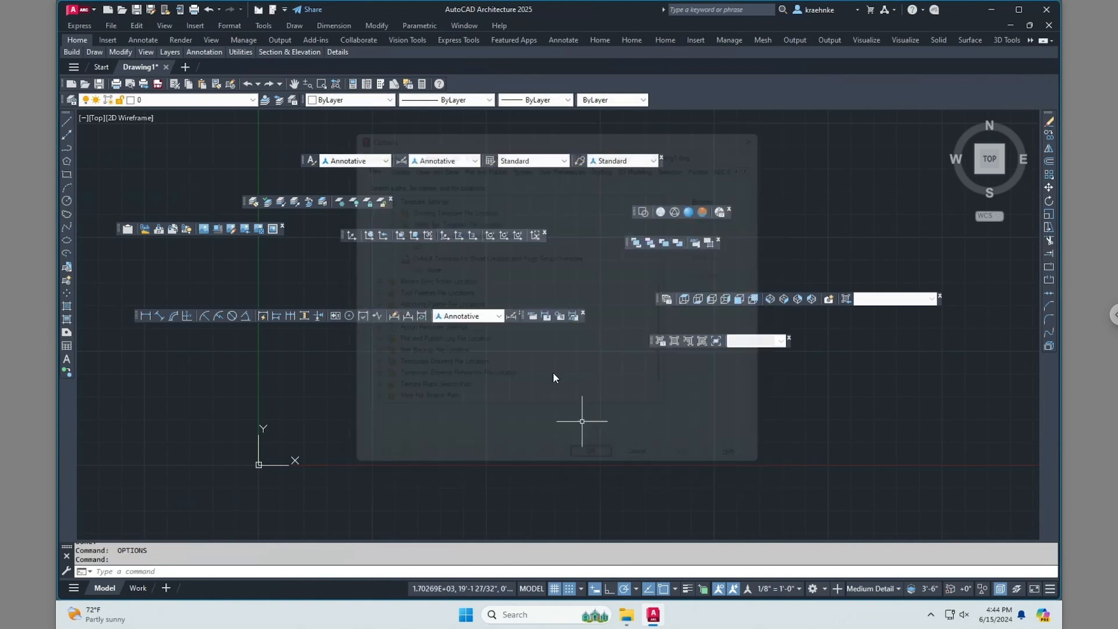
Check in the options' Template Settings the Default Template File Name for QNEW and the Default Template for Sheet Creation and Page Setup Overrides
key(Return)
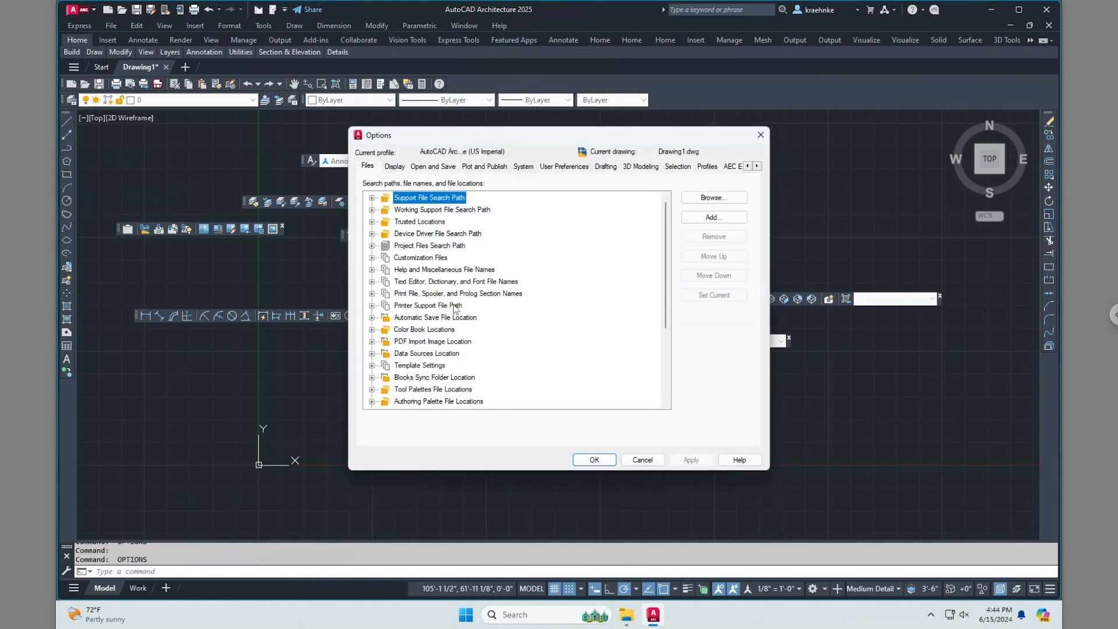
click(372, 365)
scroll(402, 315, down, 3)
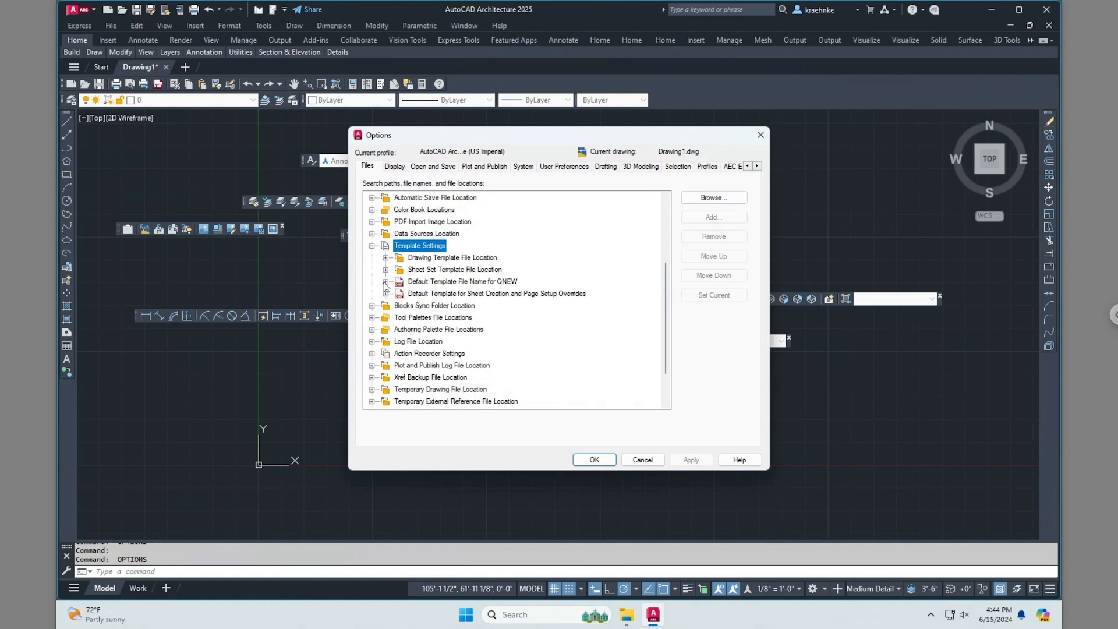
click(386, 282)
click(385, 281)
click(385, 293)
click(386, 293)
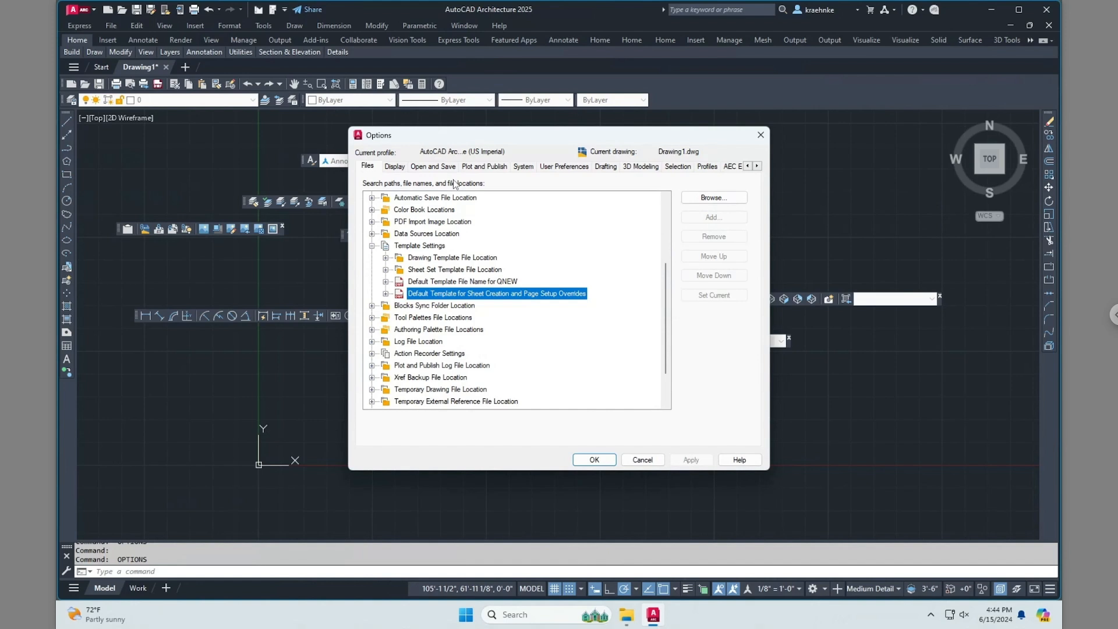
Turn off the ViewCube for all visual styles and the UCS icon for all styles except 2D Wireframe, and accept the options
click(641, 167)
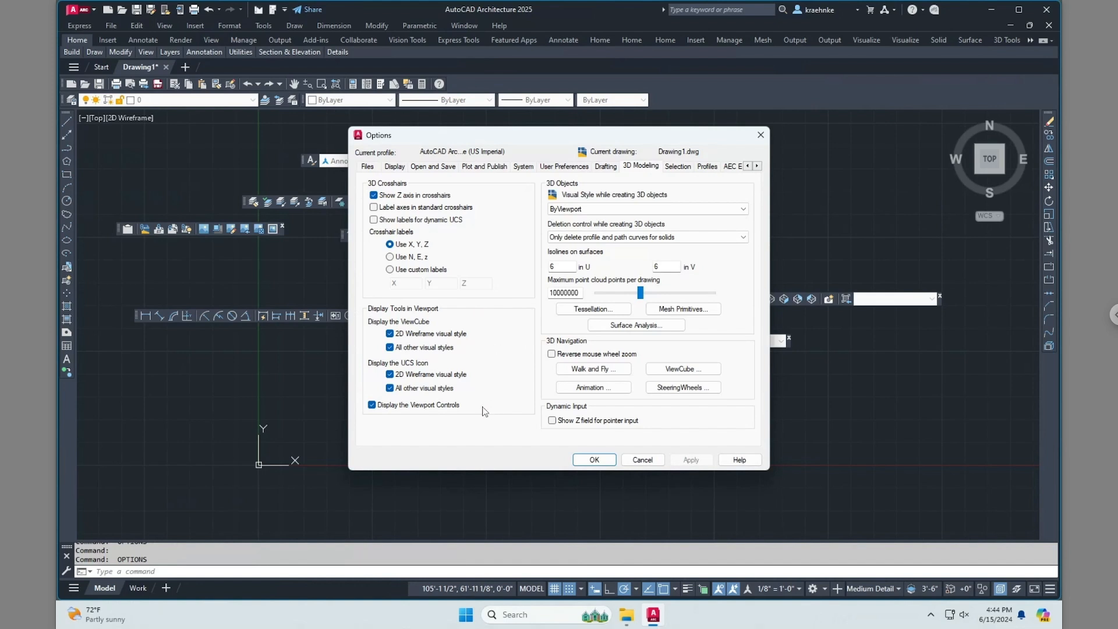
click(382, 406)
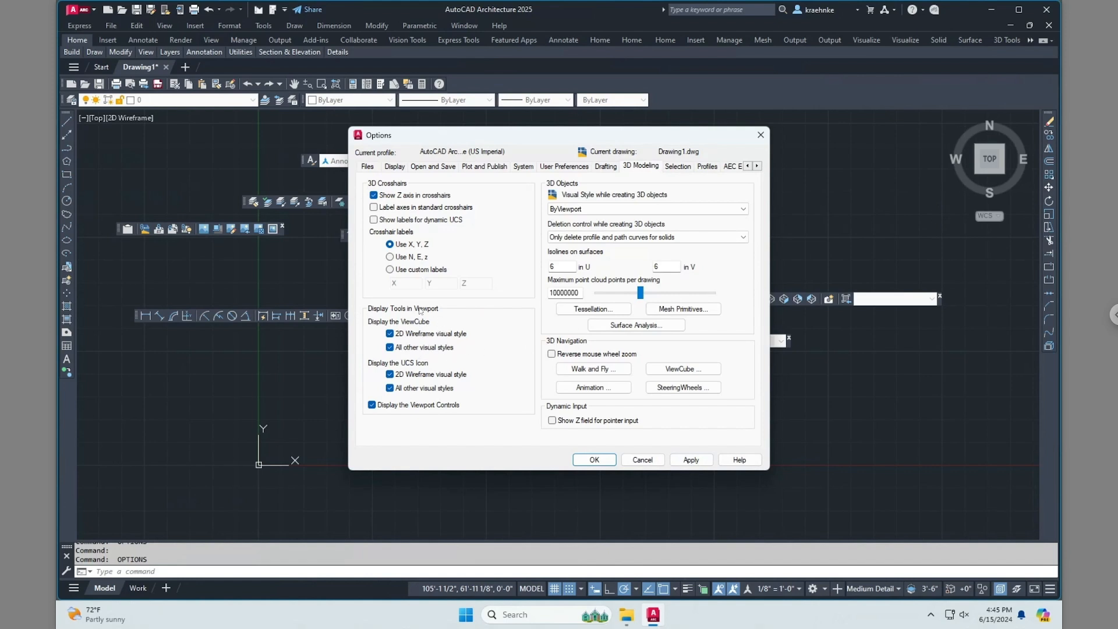
click(390, 347)
click(691, 460)
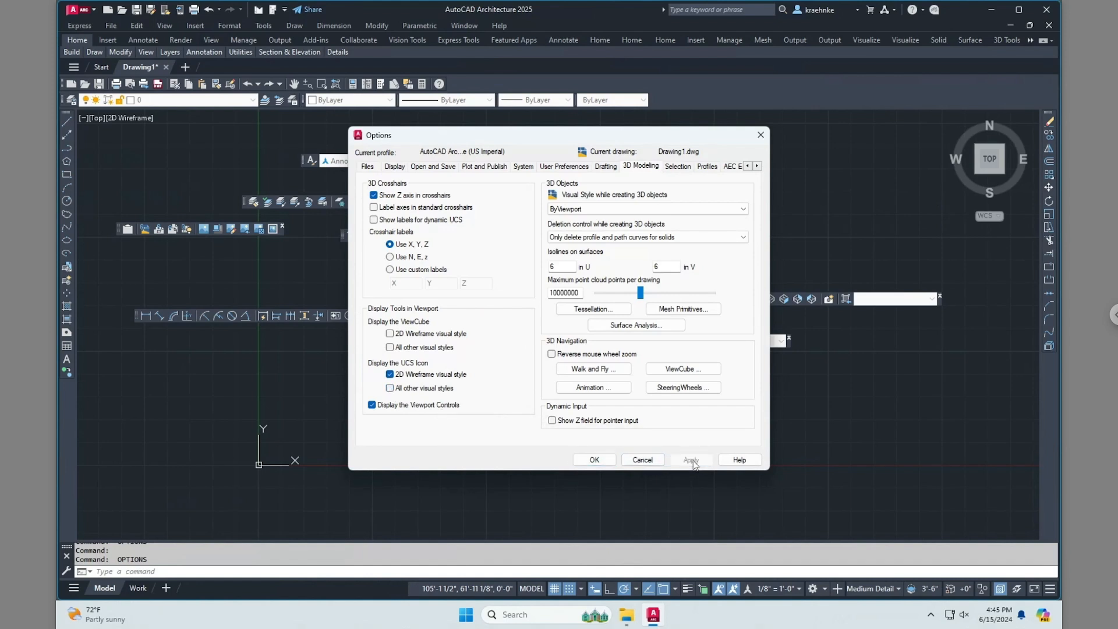
click(595, 460)
click(467, 381)
click(372, 430)
click(421, 362)
click(563, 429)
key(Escape)
Enable background processing for plotting and publishing, and make AutoCAD PDF (General Documentation).pc3 the default output device
key(Return)
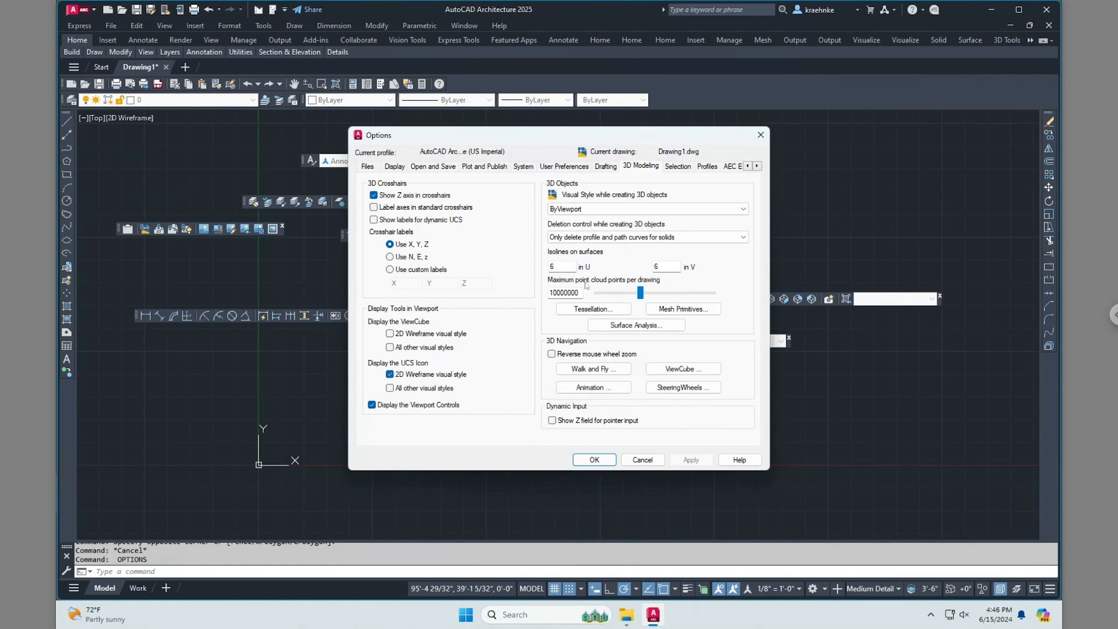
click(472, 168)
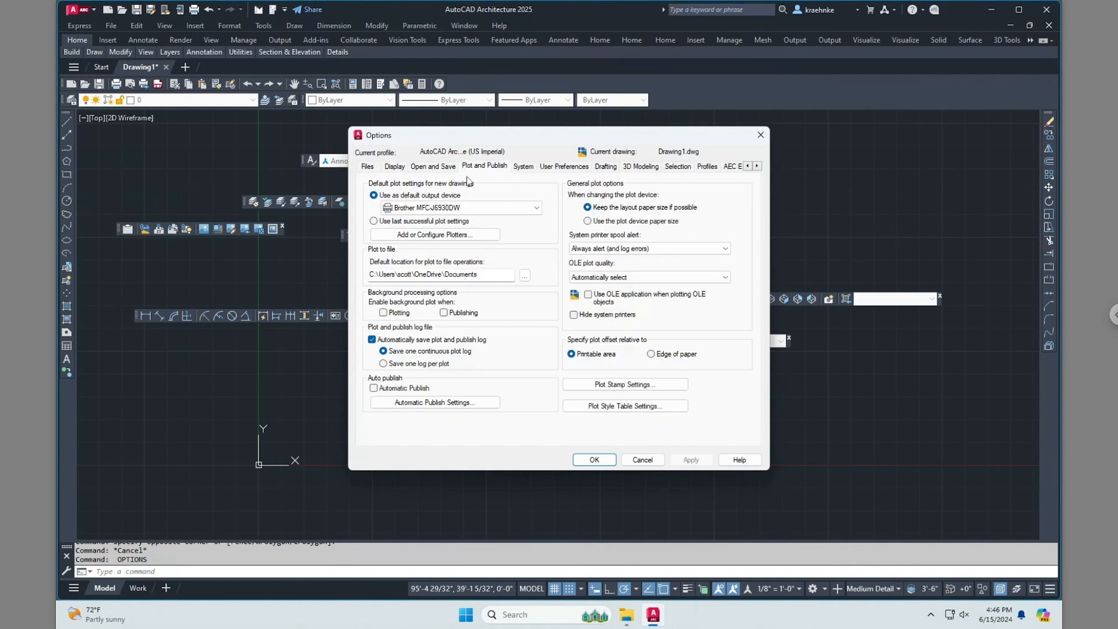
click(384, 313)
click(452, 208)
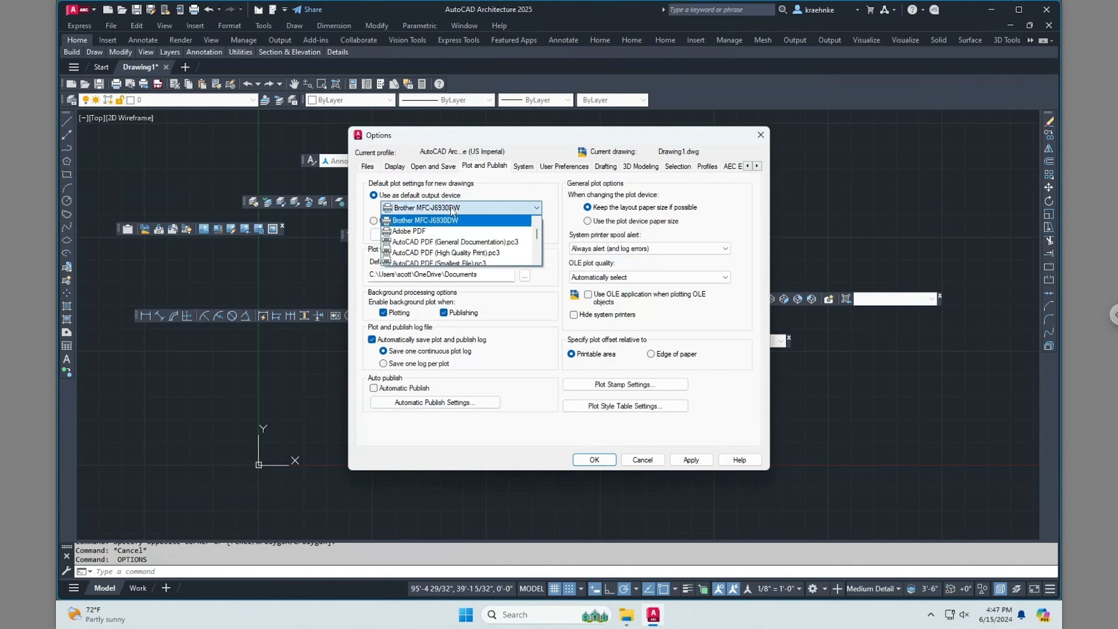
click(482, 244)
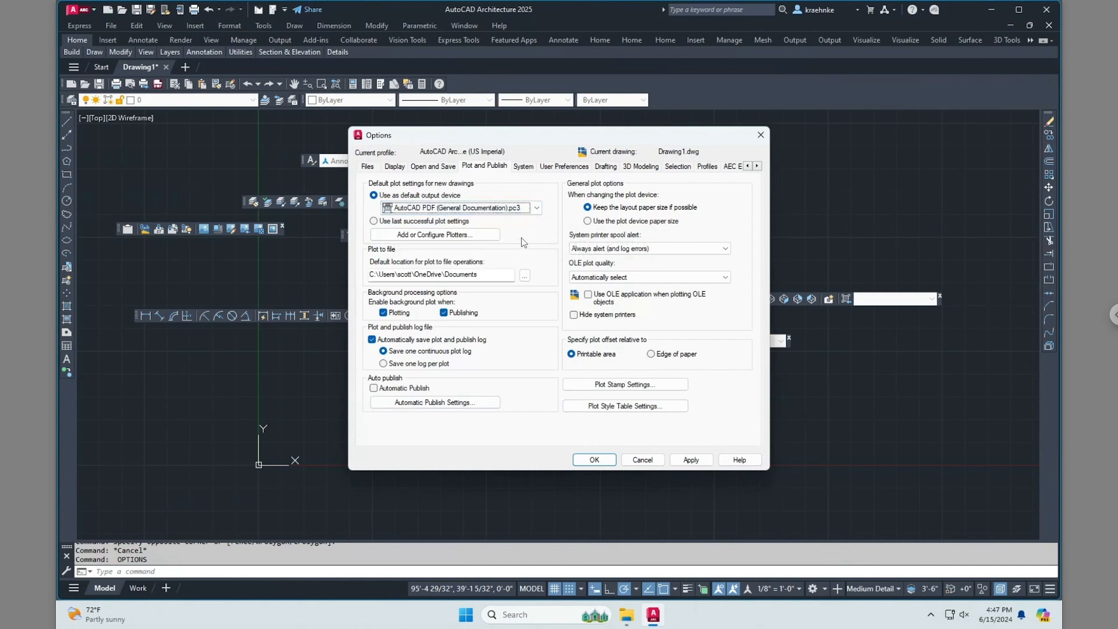
Specify the plot offset relative to the edge of paper, check the plot style table settings, and apply the plot options
click(652, 354)
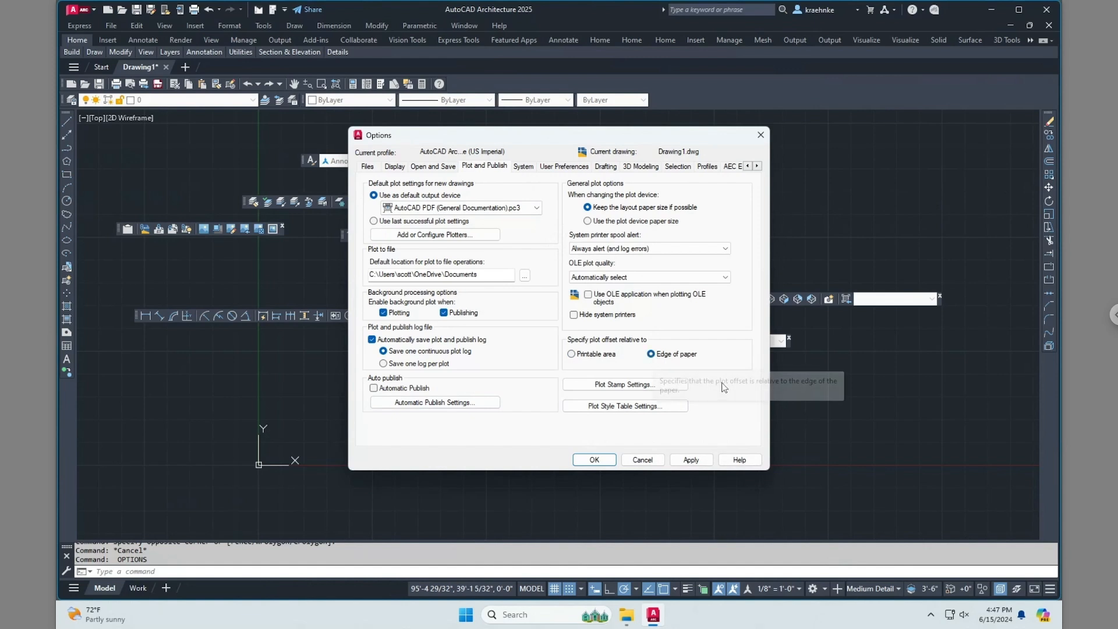
click(644, 407)
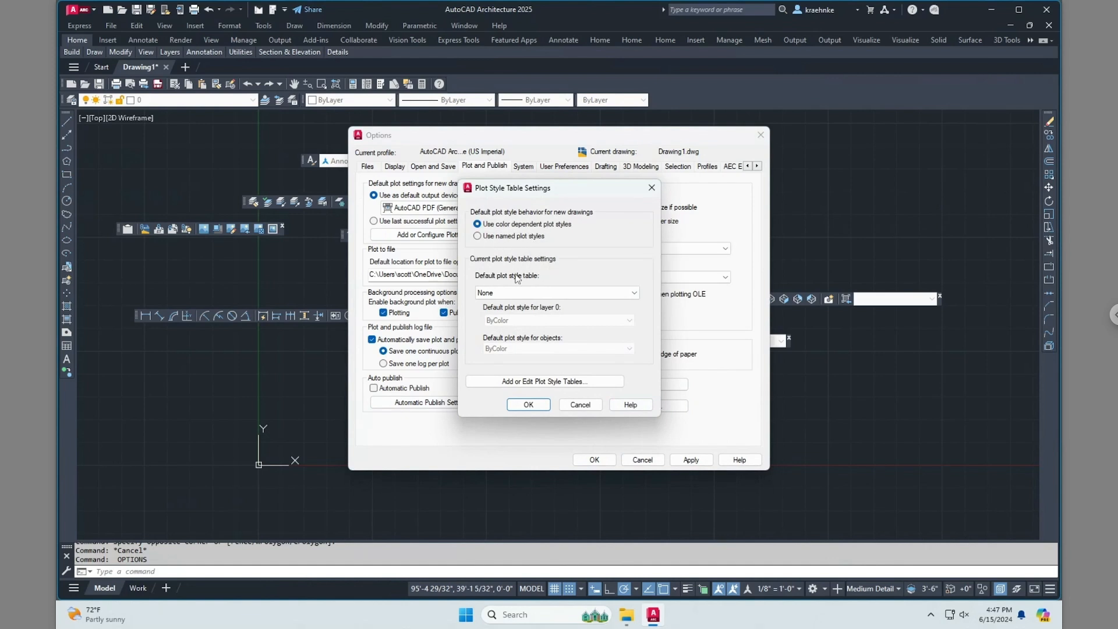
click(581, 406)
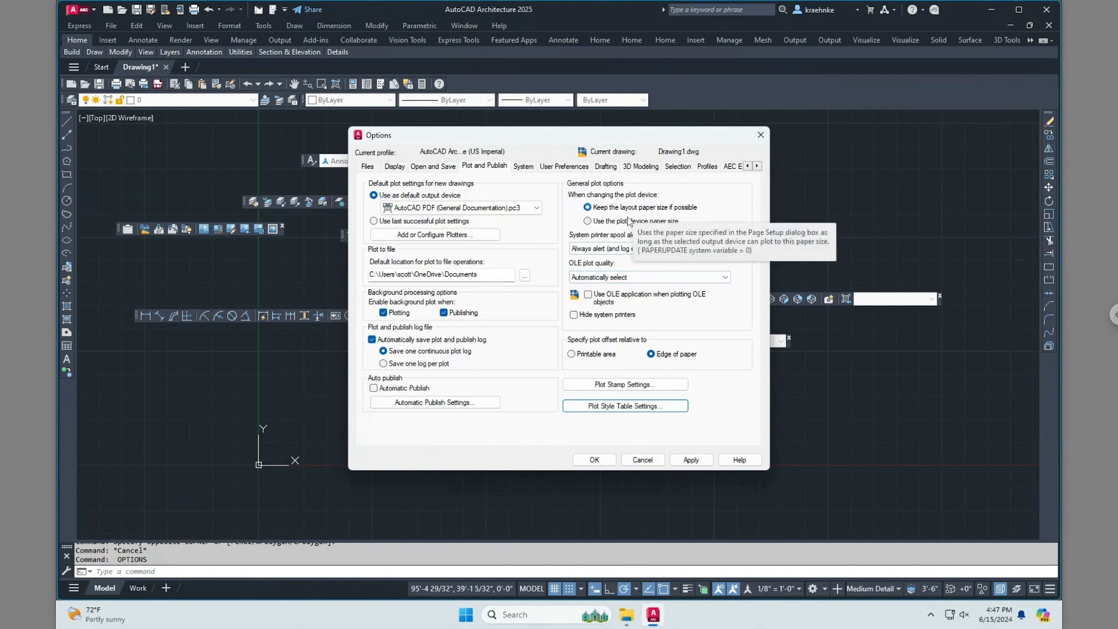
click(692, 460)
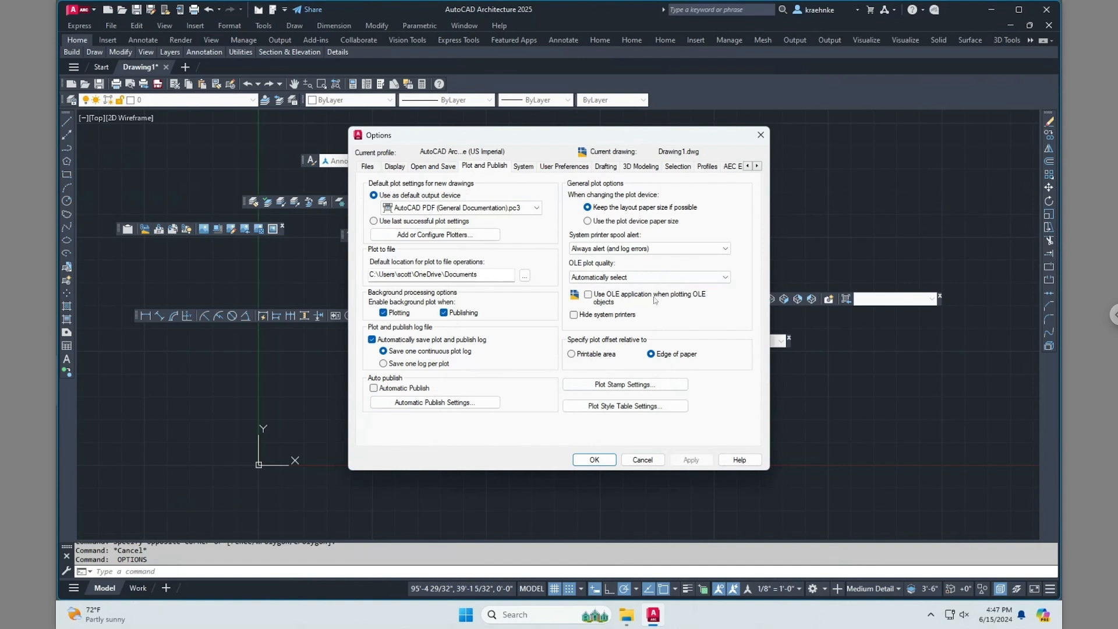
Set the uniform background color of the Sheet / layout context to 74,74,74 in the drawing window colors
click(395, 167)
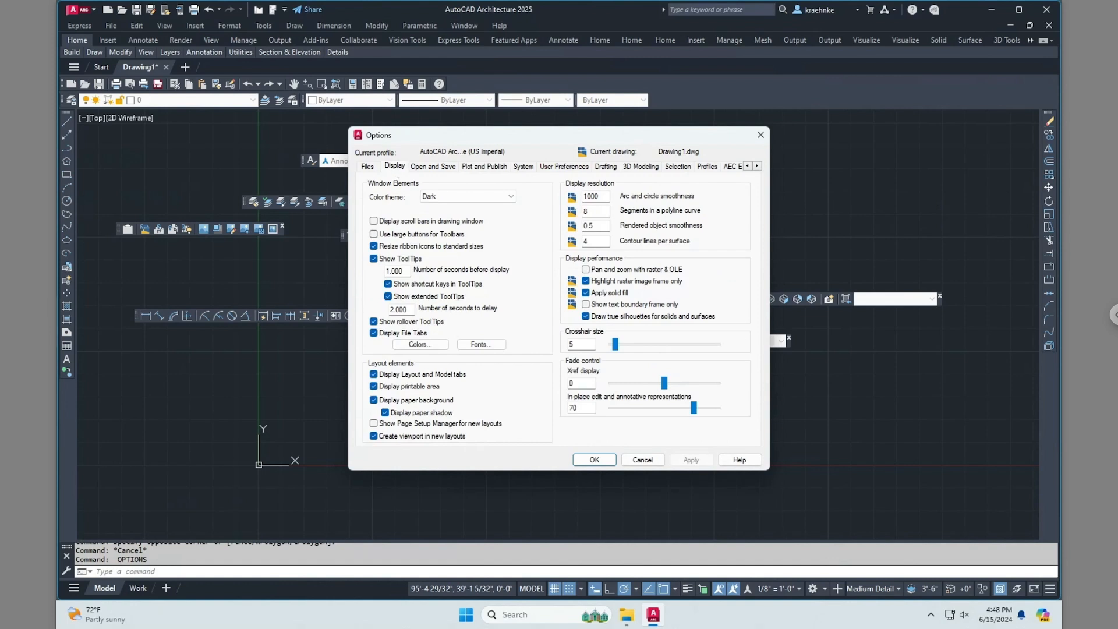
click(421, 345)
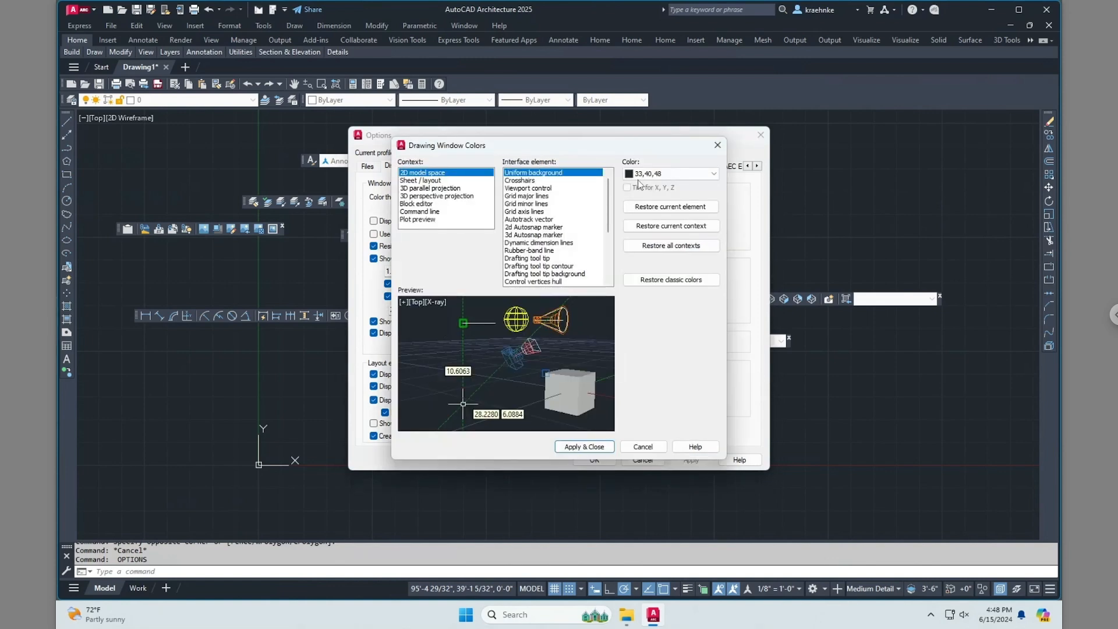
click(436, 181)
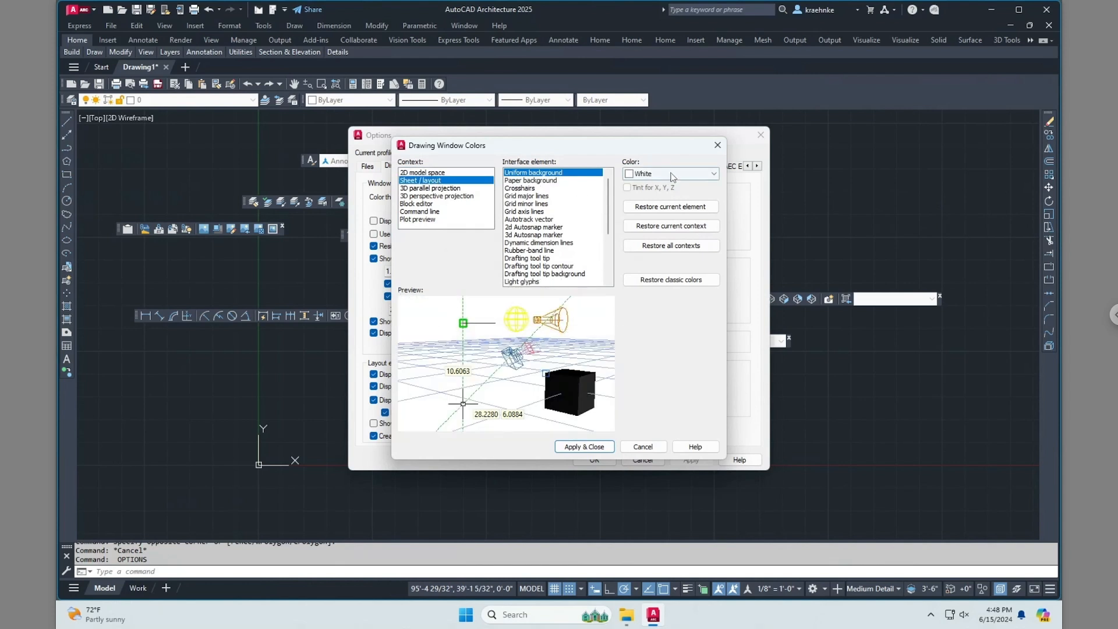
click(699, 174)
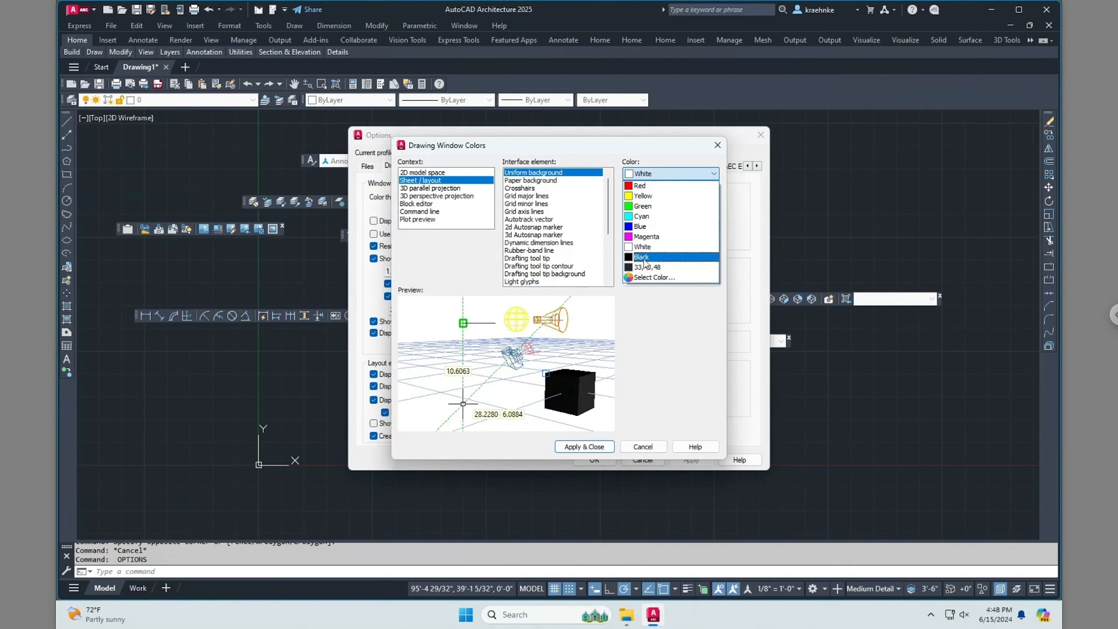
click(644, 257)
click(713, 175)
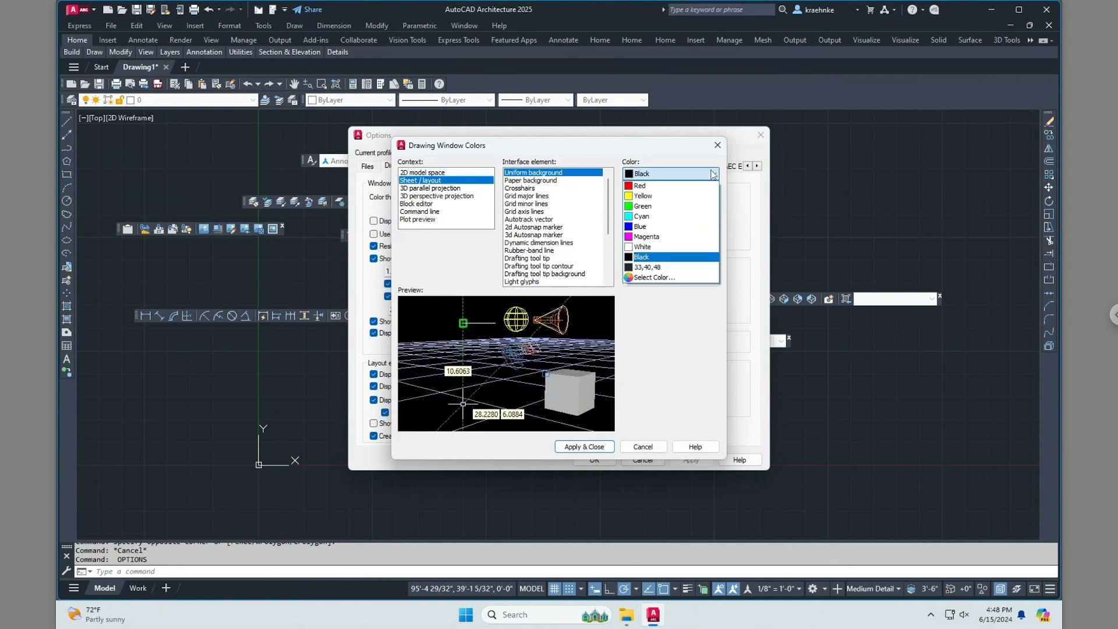
click(659, 279)
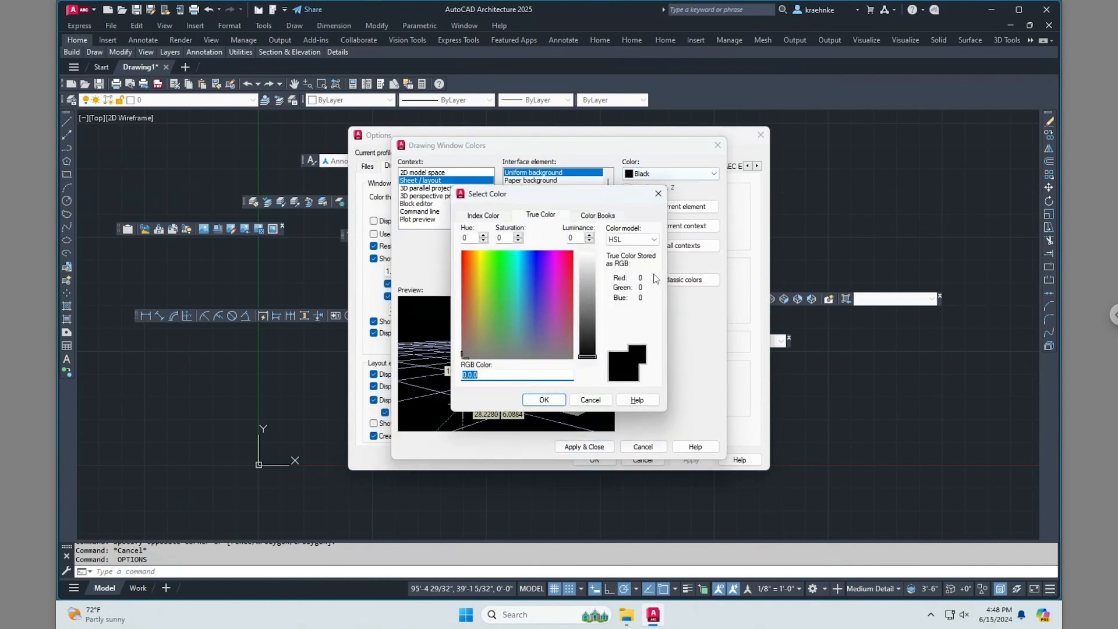
drag(585, 330, 593, 331)
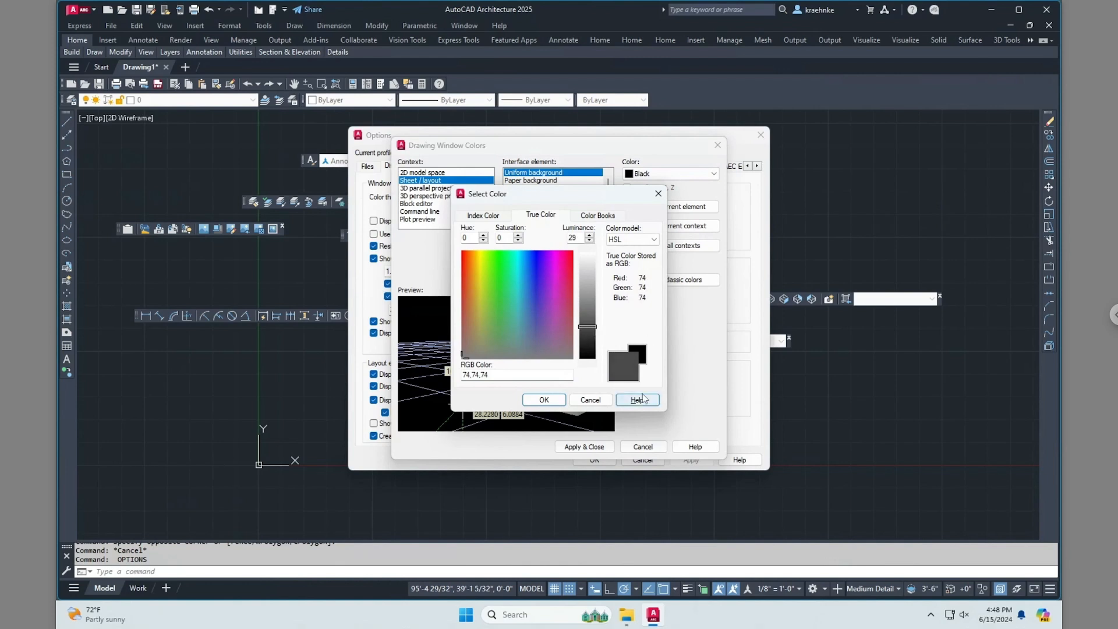
click(544, 400)
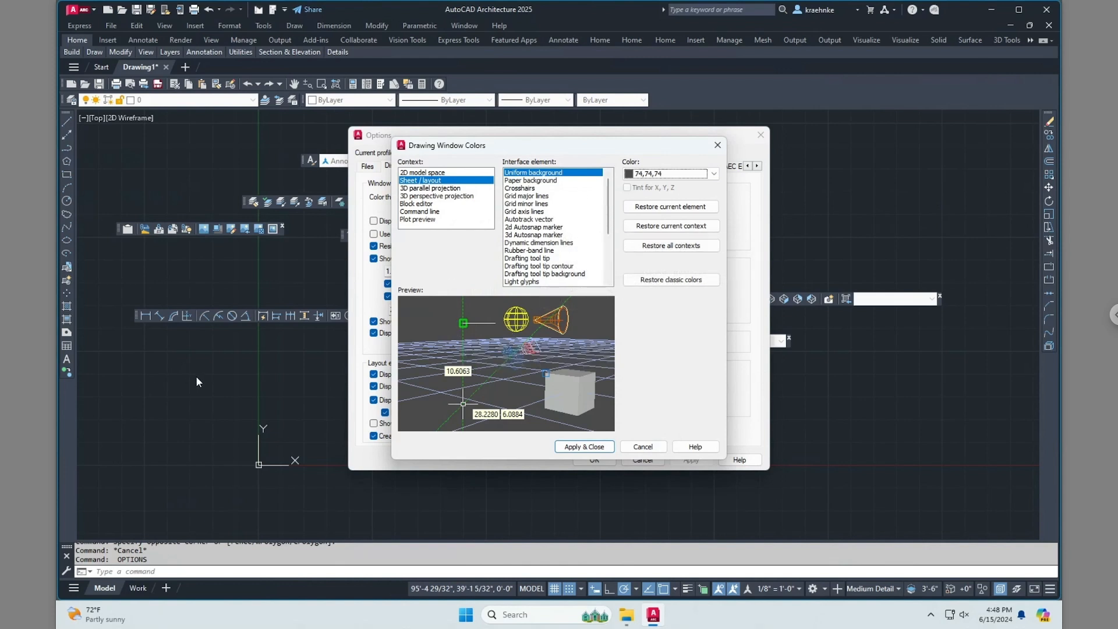
click(586, 447)
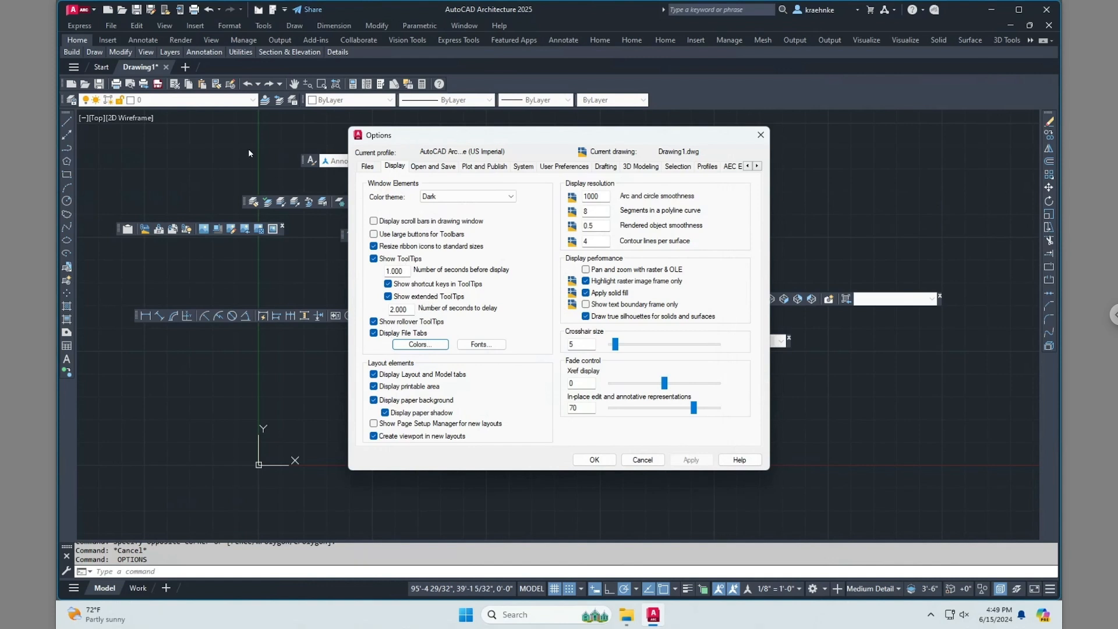
Turn off Display File Tabs, apply the change, and set the Xref display fade to 0
click(374, 333)
click(692, 460)
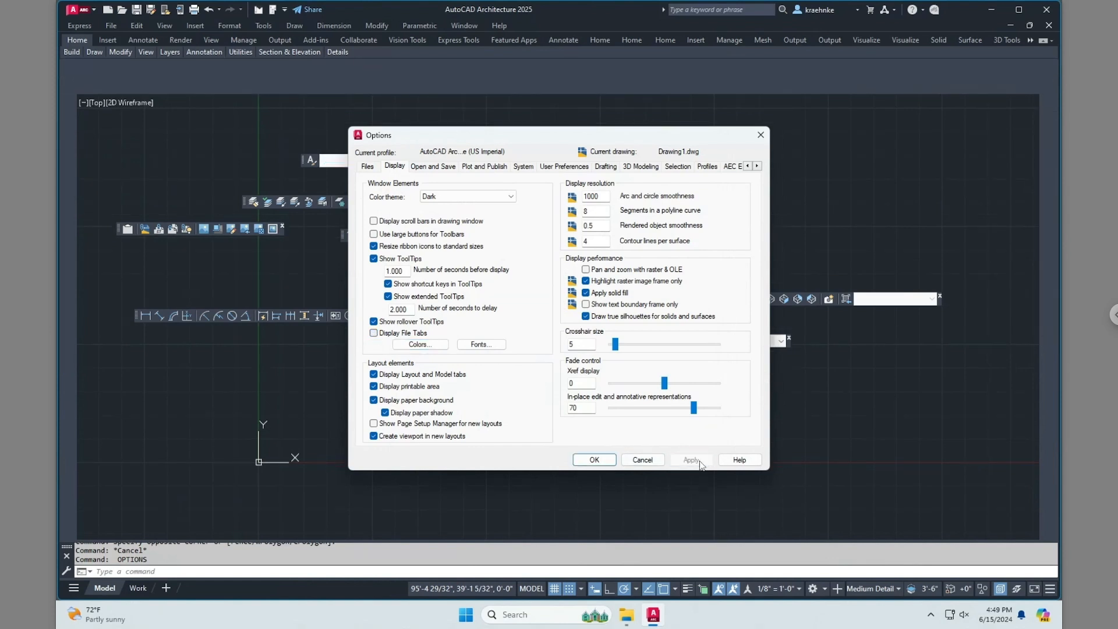
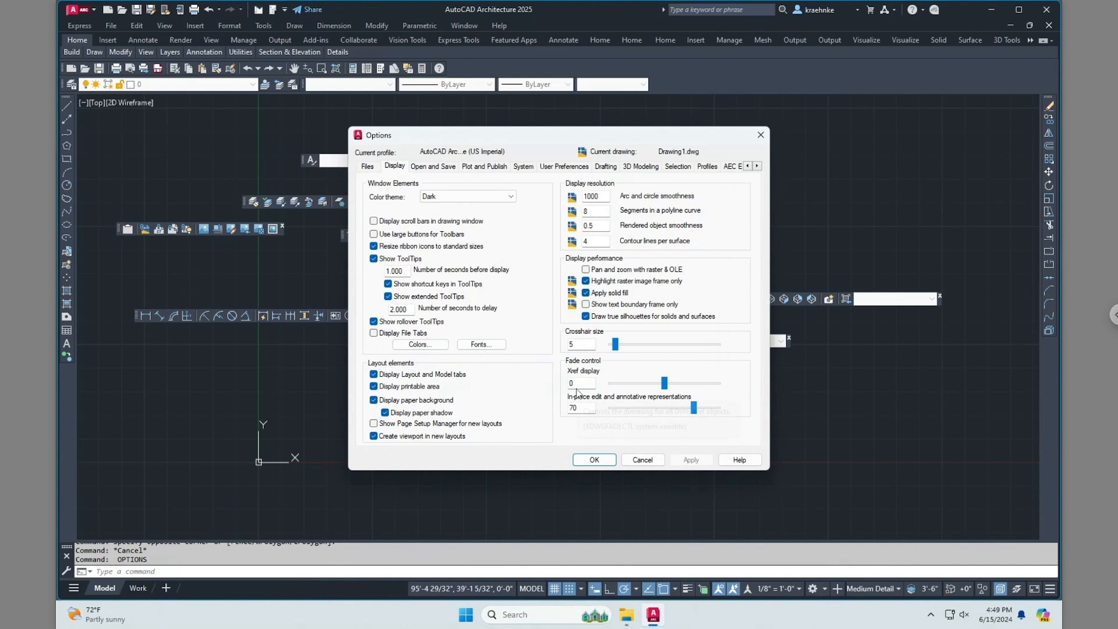
click(664, 387)
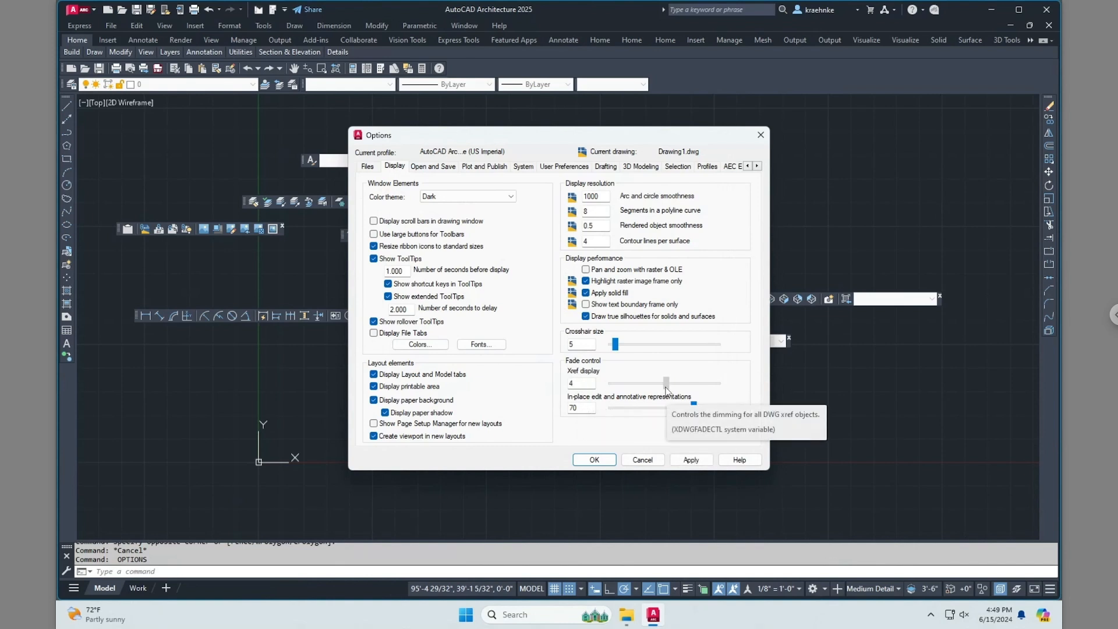
drag(663, 390, 662, 389)
drag(577, 383, 508, 388)
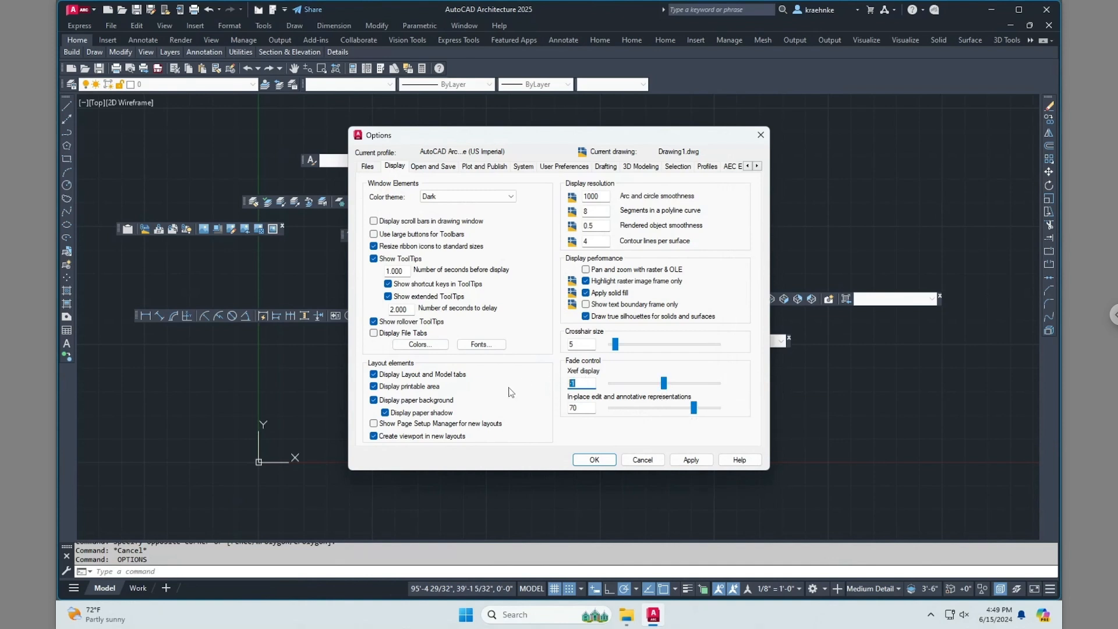
key(Tab)
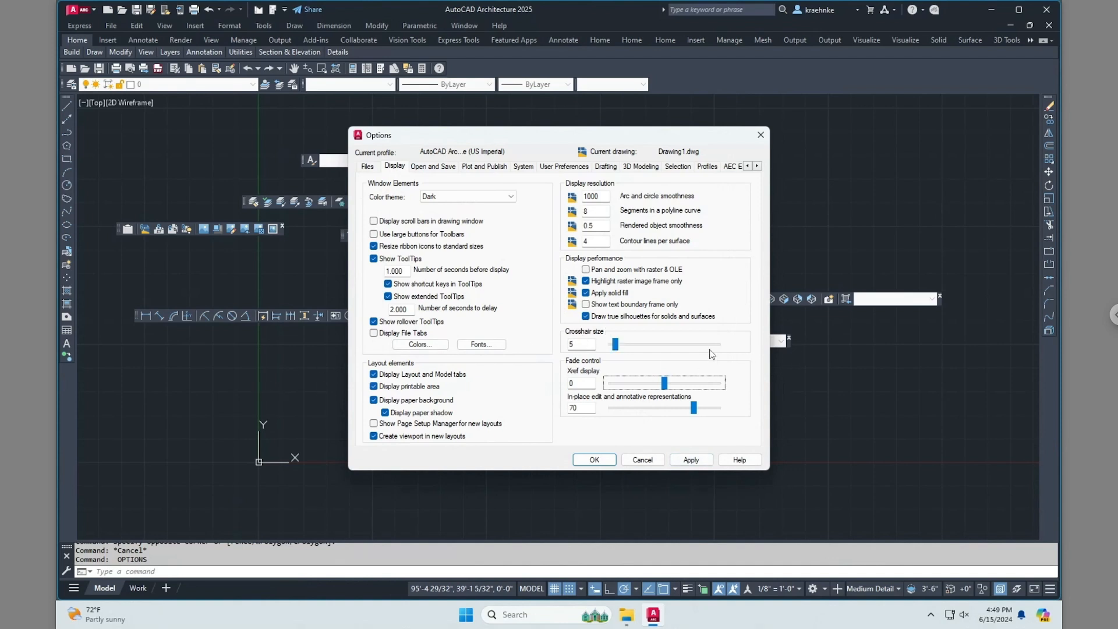
Set the crosshair size to 12, accept the options, and try out the crosshairs in the drawing area
drag(615, 346, 620, 350)
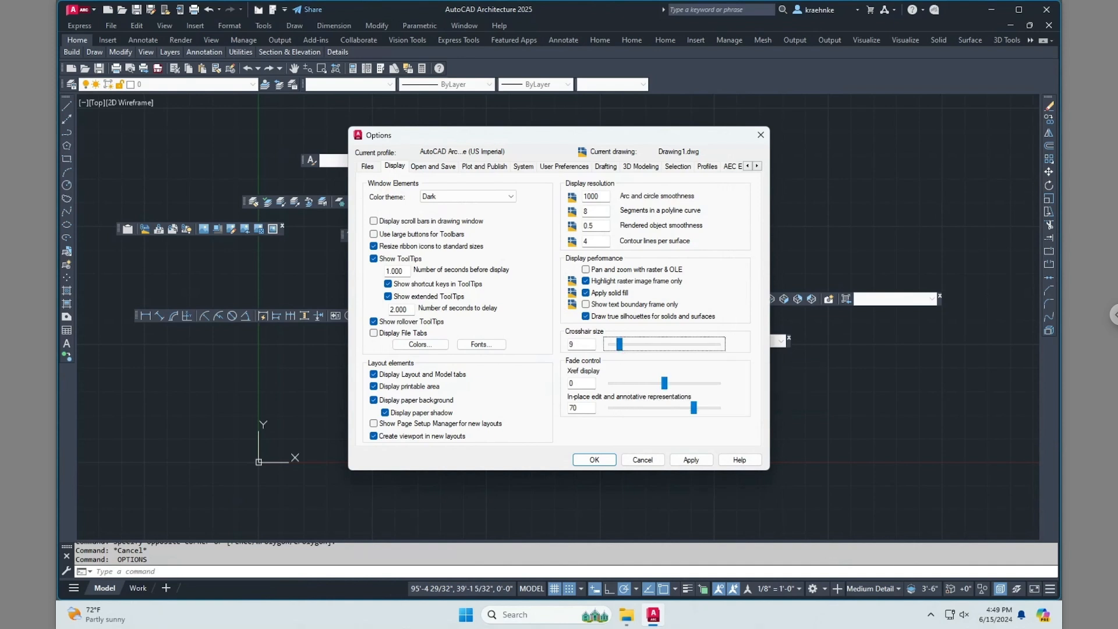
drag(576, 345, 558, 341)
text(12)
click(691, 459)
click(592, 459)
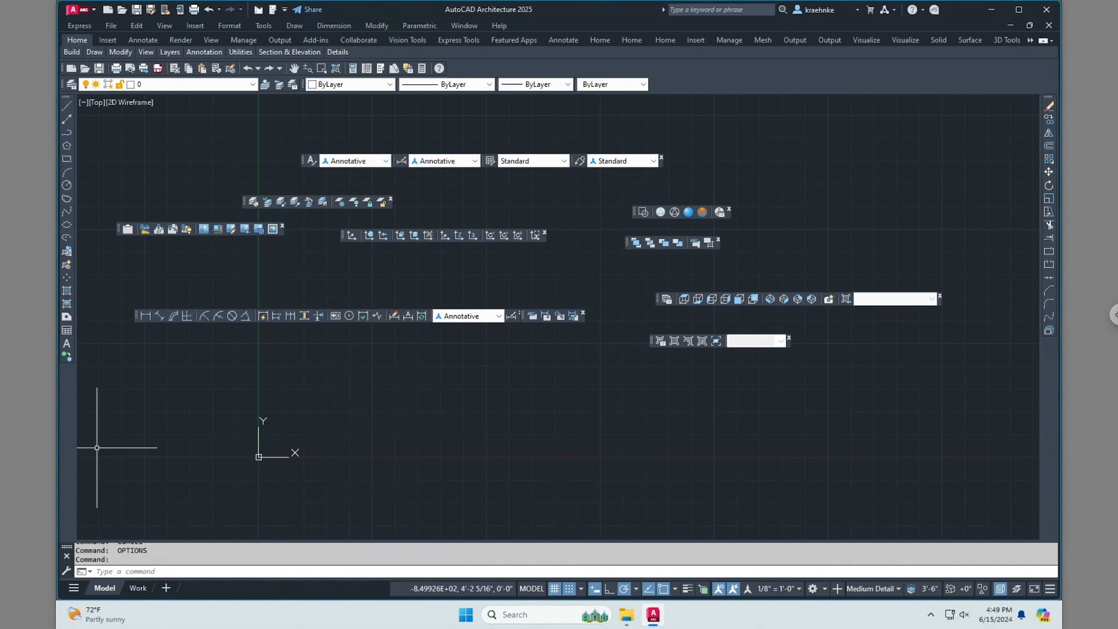
click(466, 434)
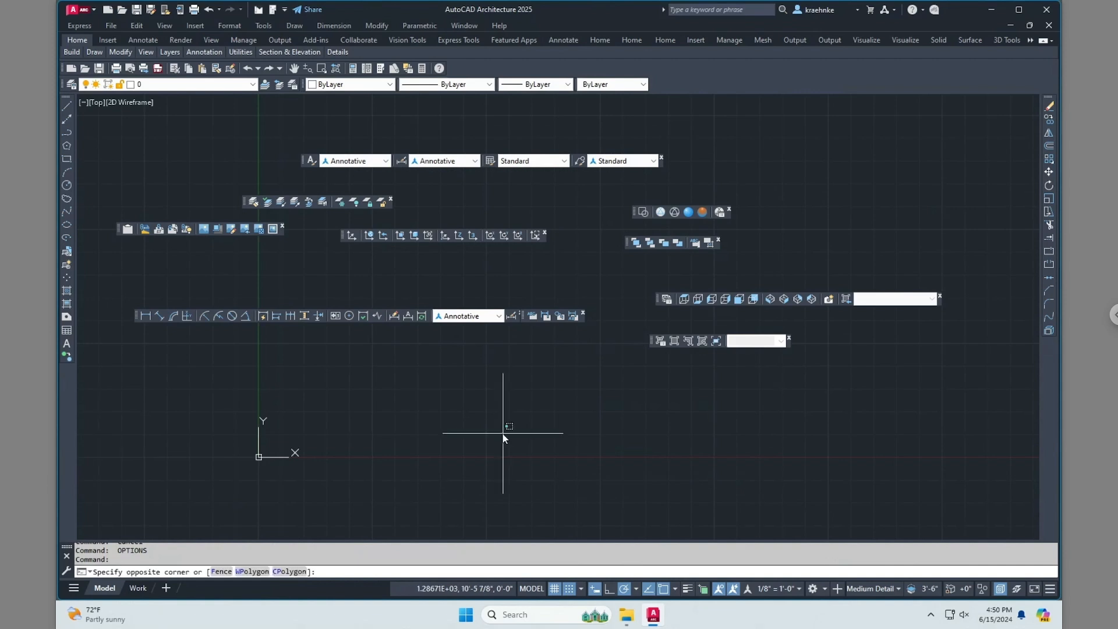
key(Escape)
key(Escape)
Set the automatic save interval to 15 minutes in the Open and Save options and apply it
text(options)
key(Return)
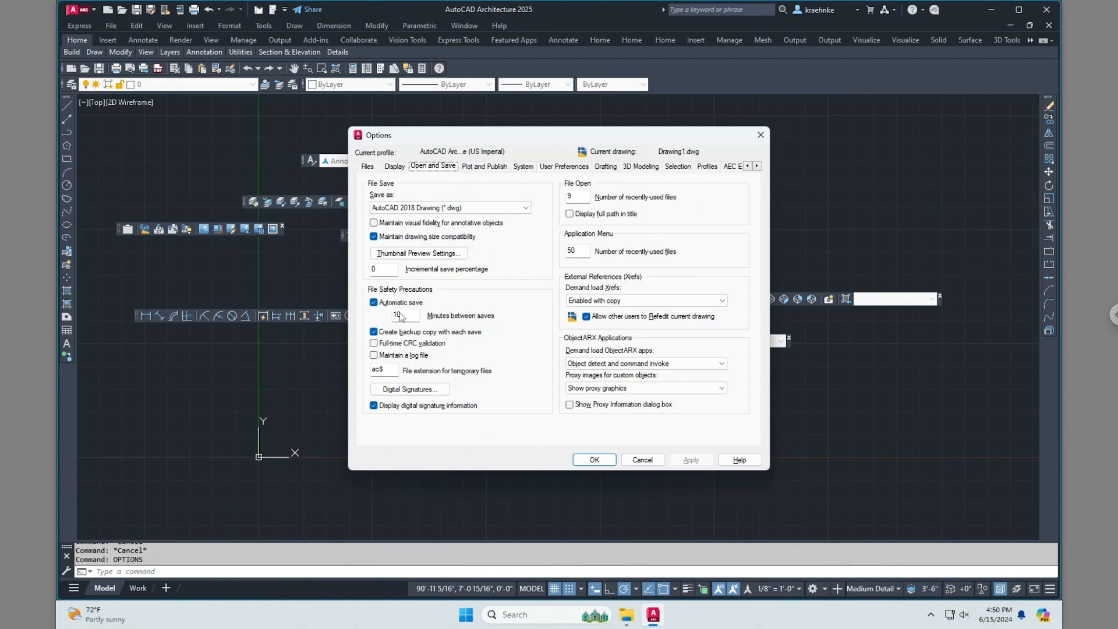
drag(412, 314, 370, 318)
text(15)
key(Tab)
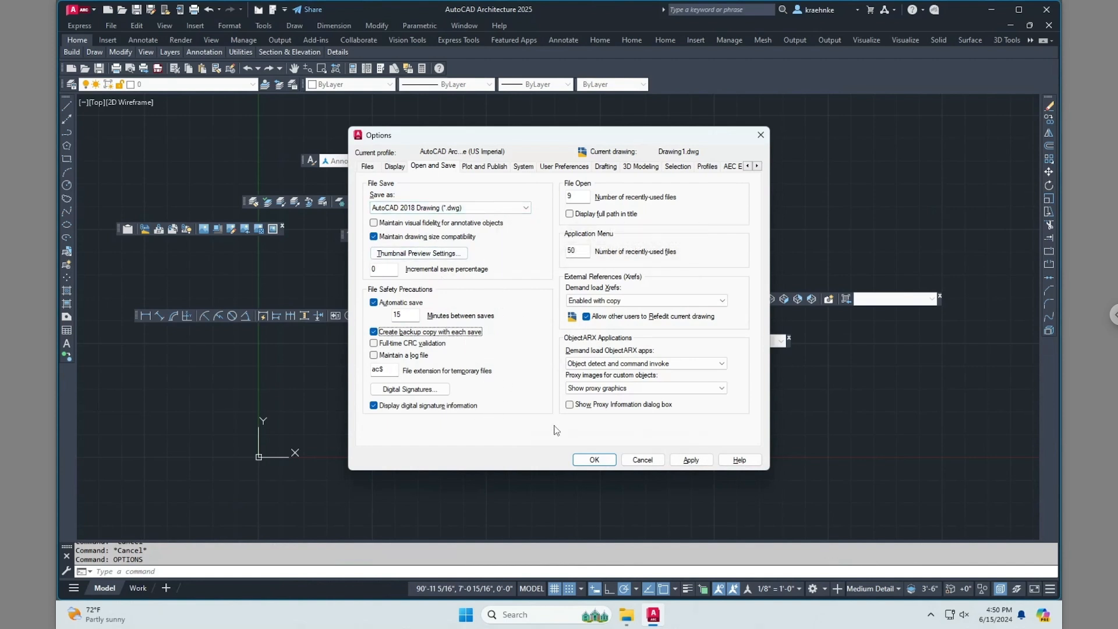
click(691, 460)
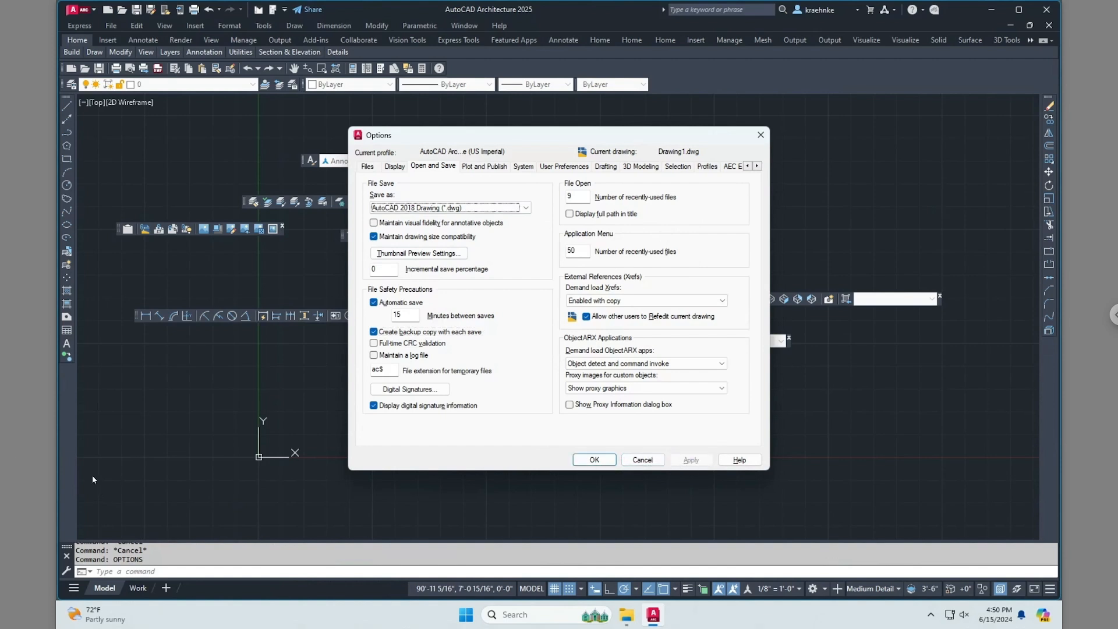
In the Drafting options, try a slightly larger AutoSnap marker, restore its size, and slightly enlarge the aperture
click(481, 168)
click(572, 167)
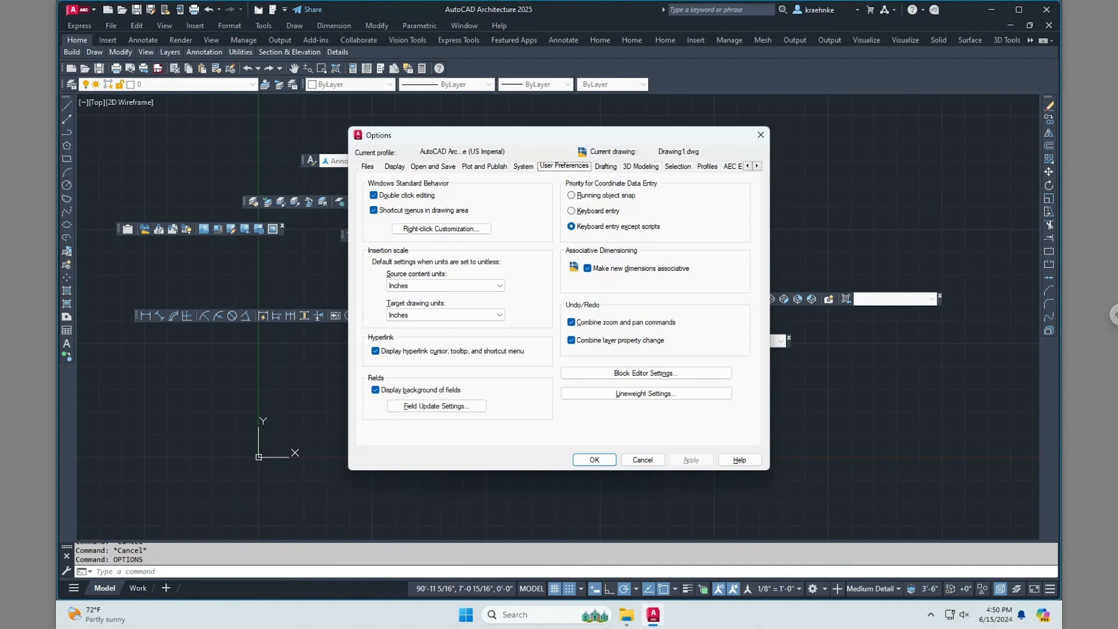
click(606, 167)
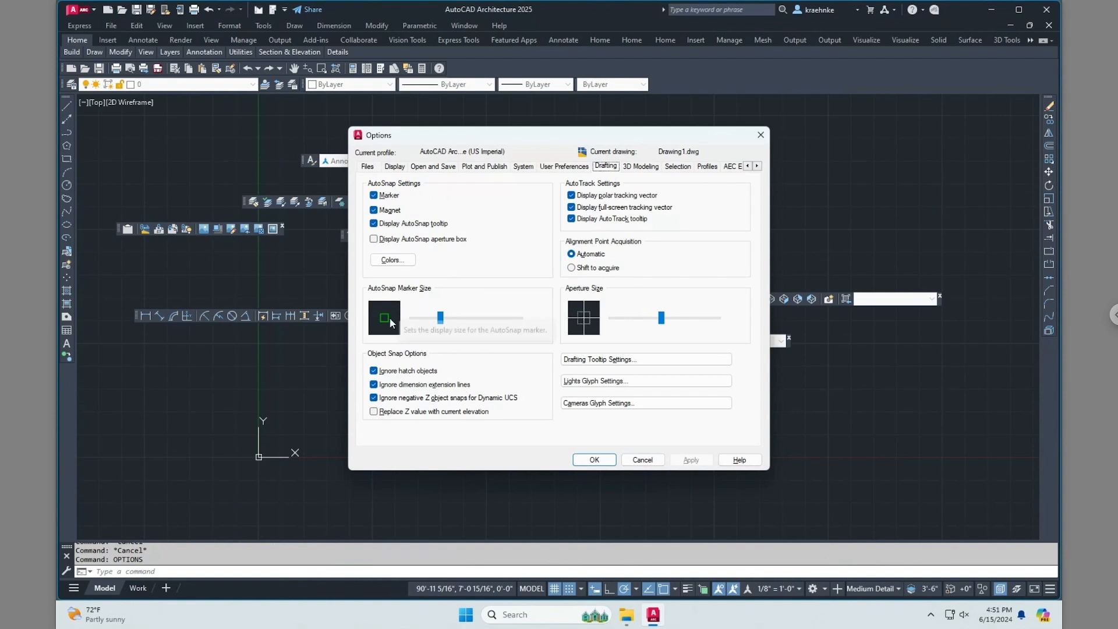
drag(442, 323, 449, 323)
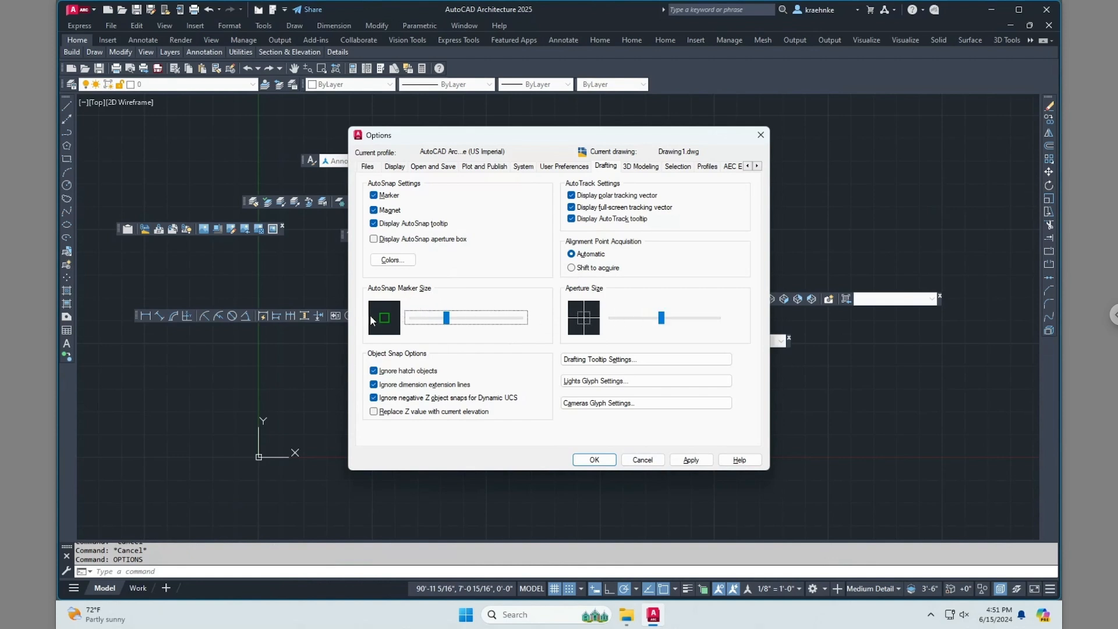
drag(446, 322, 442, 325)
drag(662, 318, 673, 318)
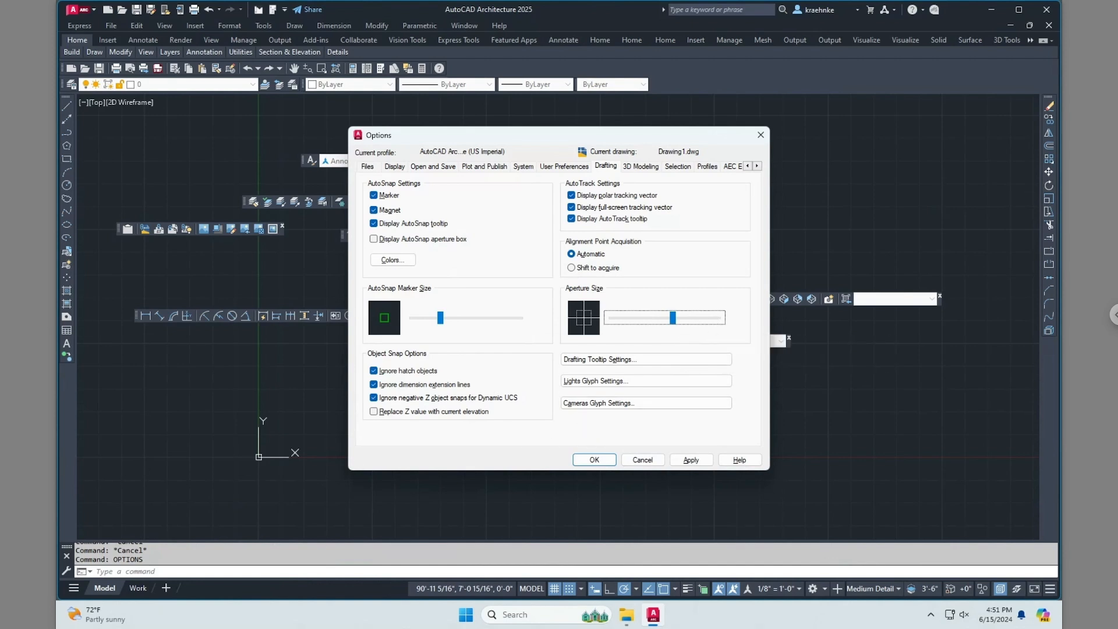
In the Selection options, enlarge the pickbox, turn off selection preview when a command is active, and apply the changes
click(639, 168)
click(681, 167)
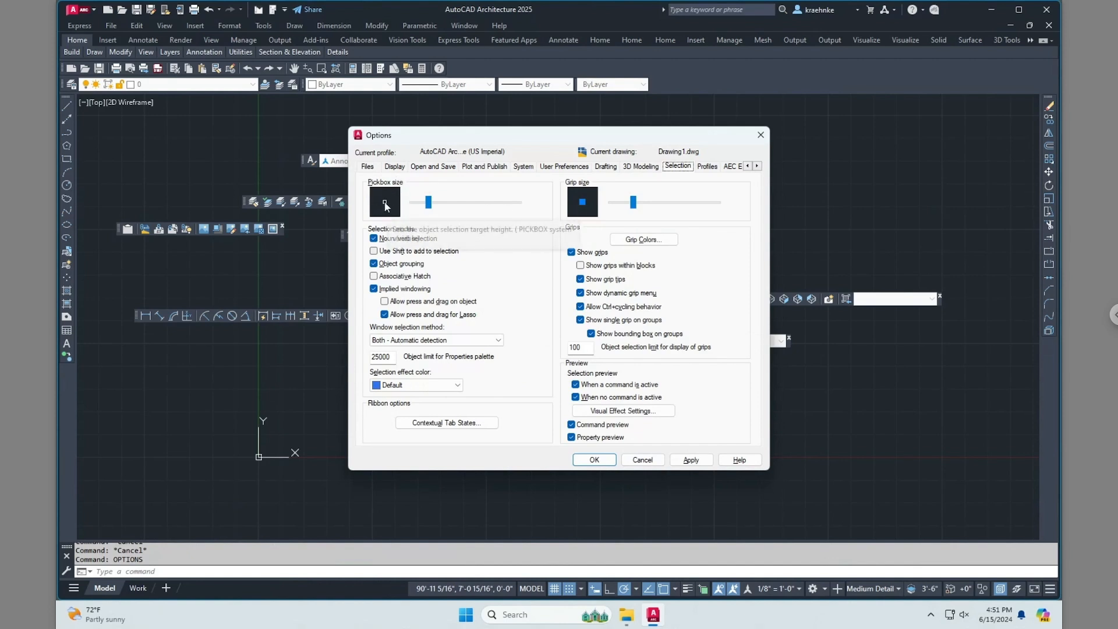
drag(428, 203, 451, 211)
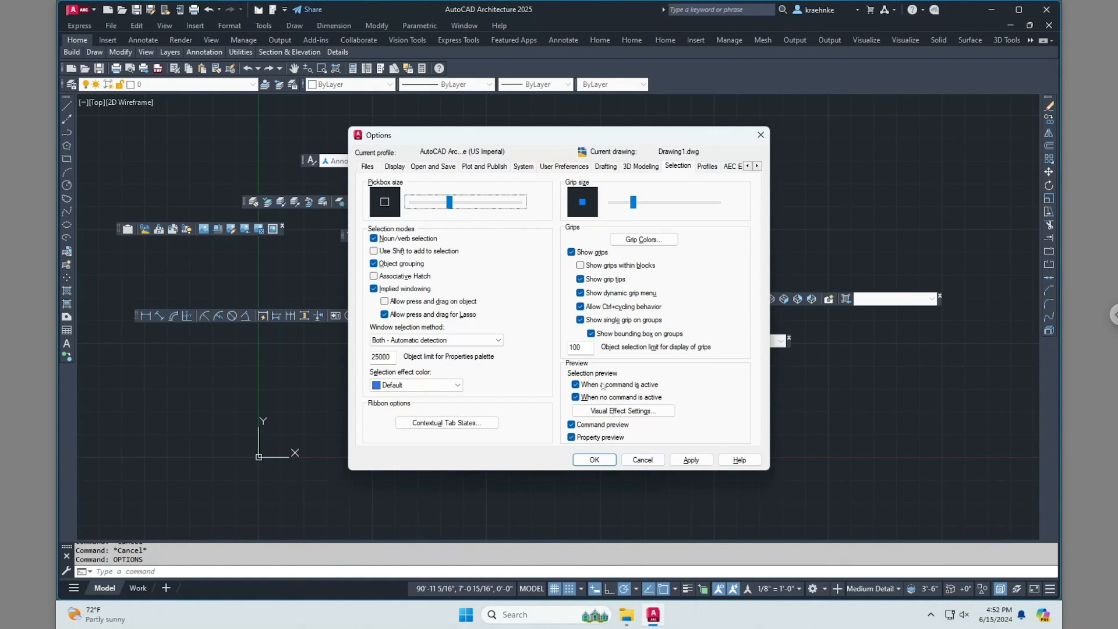
click(576, 385)
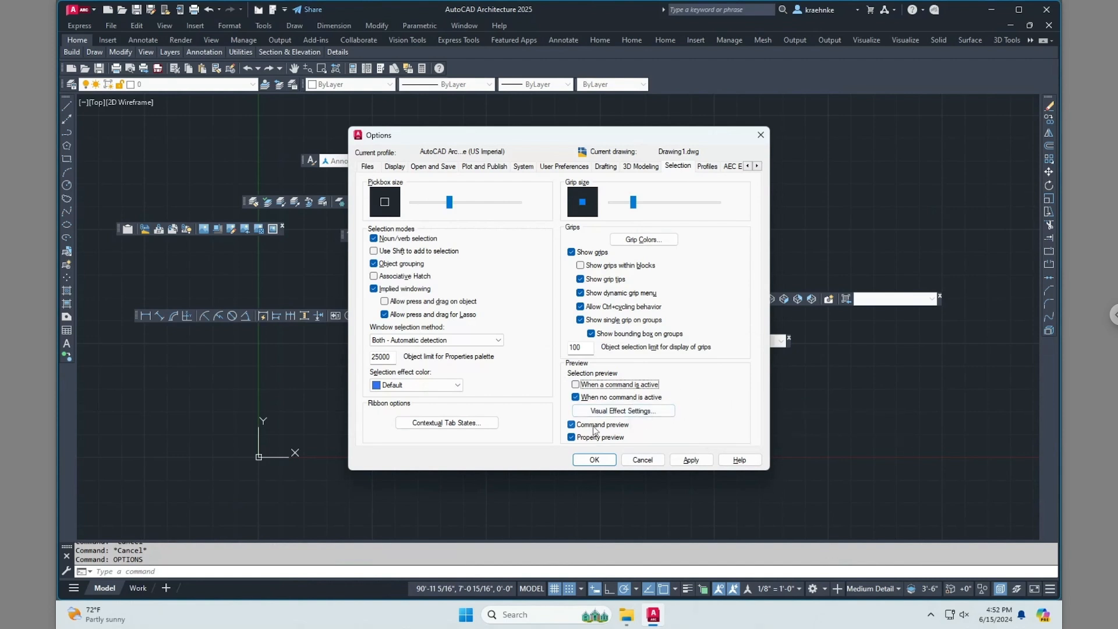
click(687, 460)
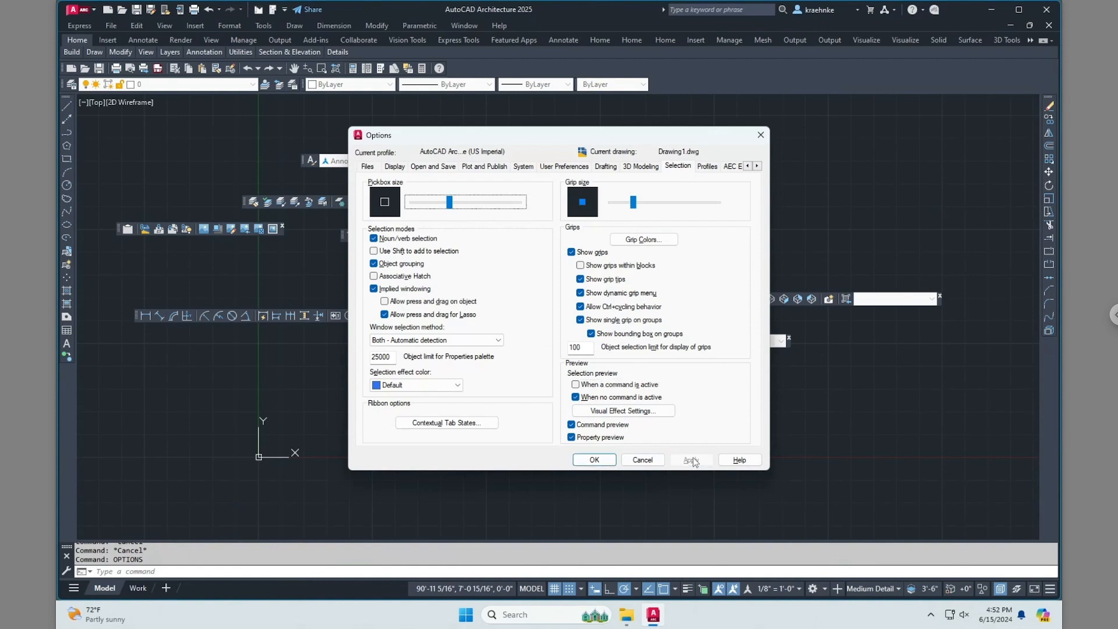
Examine the available profiles and the AEC Editor options, and look over which further AEC option categories exist
click(708, 167)
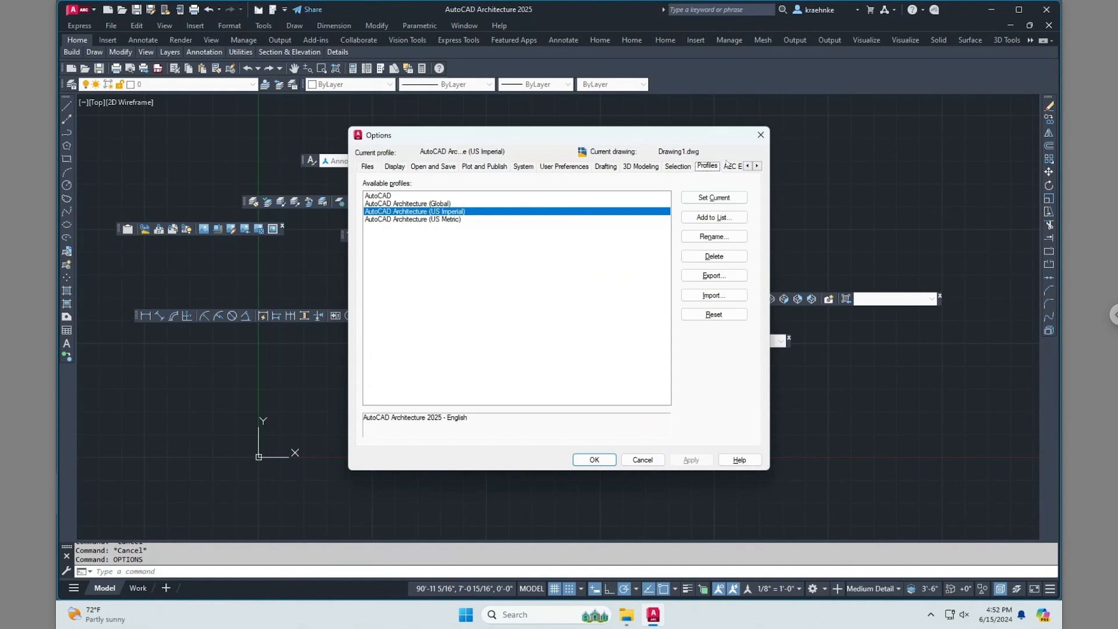
click(732, 167)
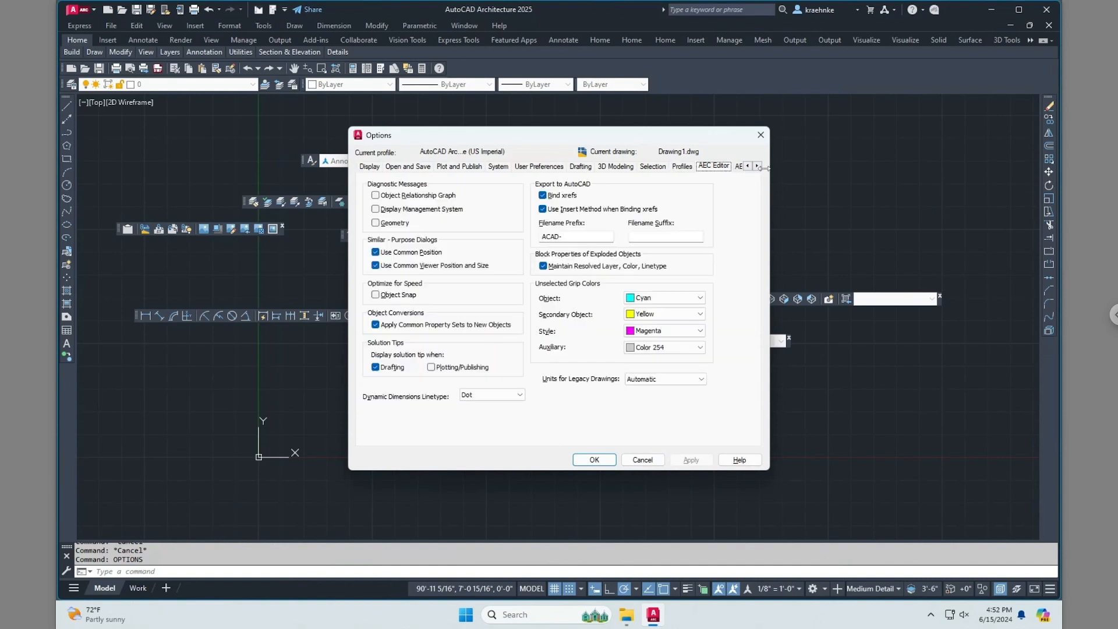
click(757, 166)
click(757, 166)
click(757, 166)
click(757, 166)
click(757, 166)
click(757, 166)
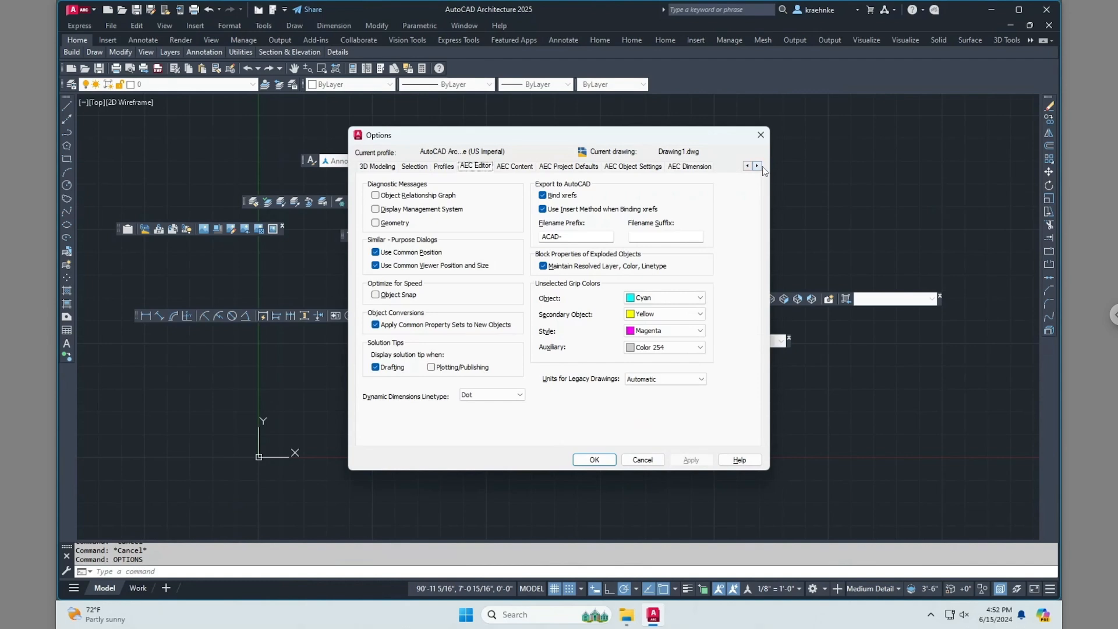
click(747, 166)
click(747, 166)
click(747, 166)
click(747, 166)
click(747, 166)
click(747, 166)
click(747, 166)
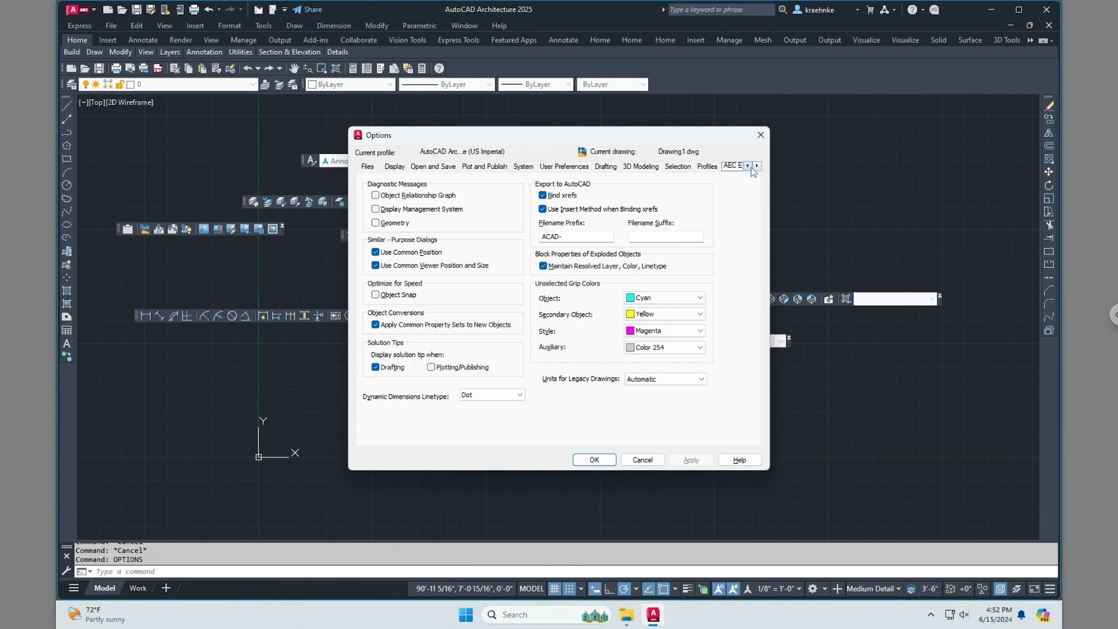
Review the Open and Save and the Display settings in the Options dialog, then accept the dialog
click(435, 167)
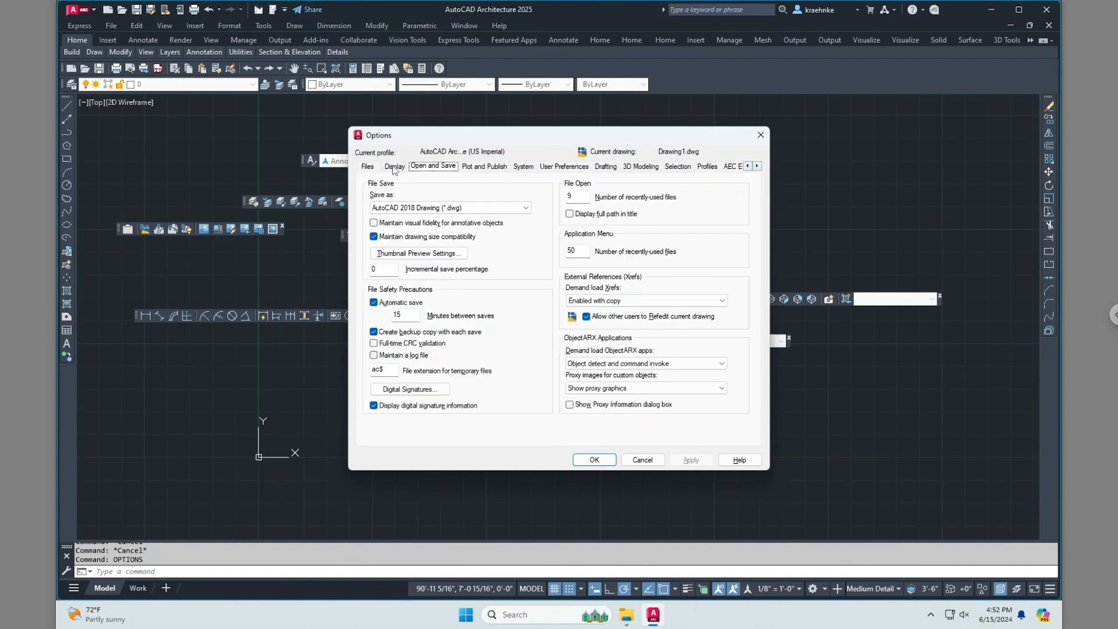
click(395, 167)
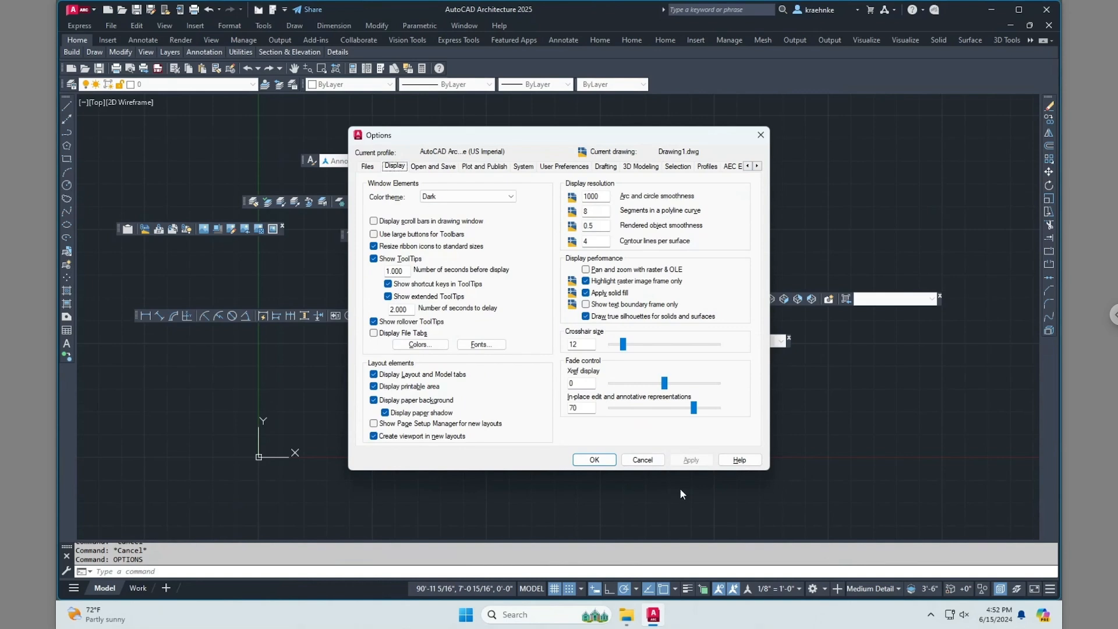
click(600, 460)
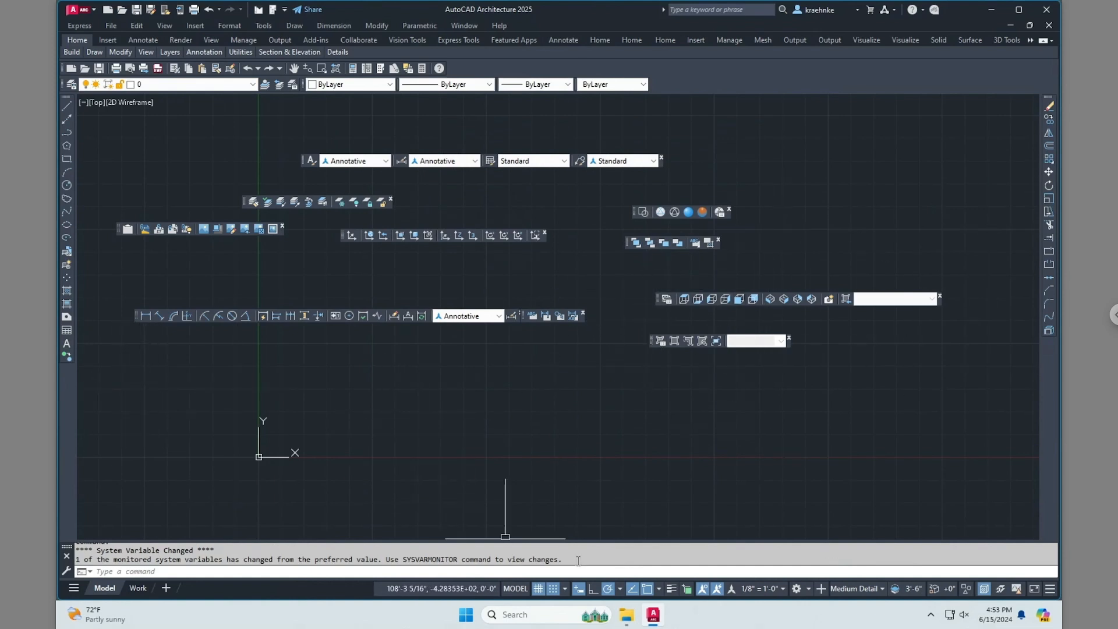
Turn the drawing grid off and back on
click(538, 589)
click(539, 590)
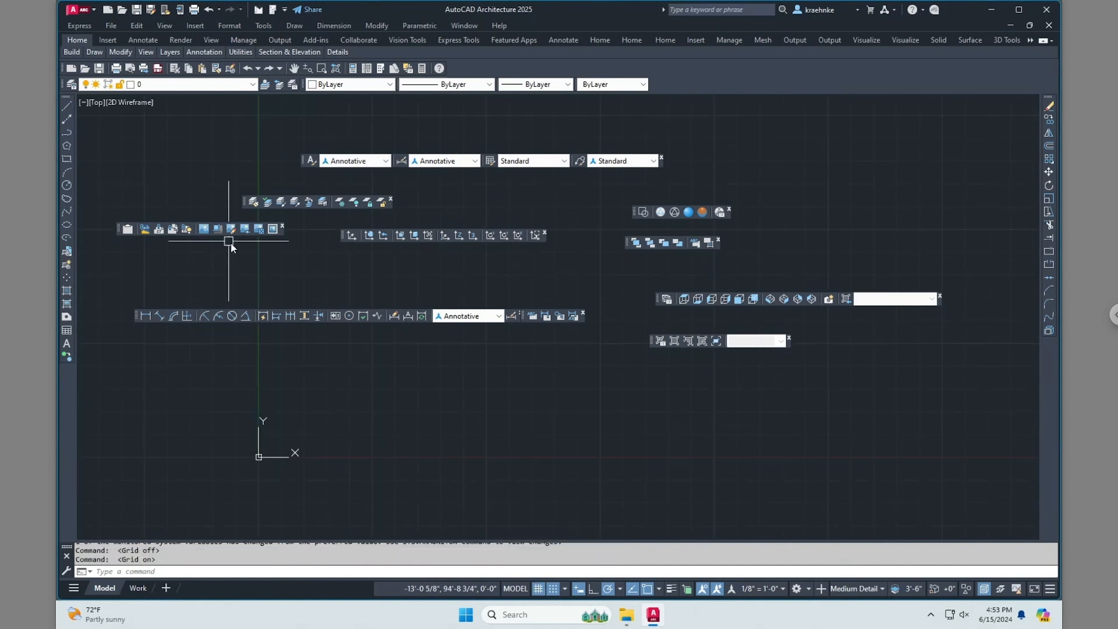
Create a new drawing from the SinBAD Template - 2023.dwt template and look over its model space contents
click(108, 10)
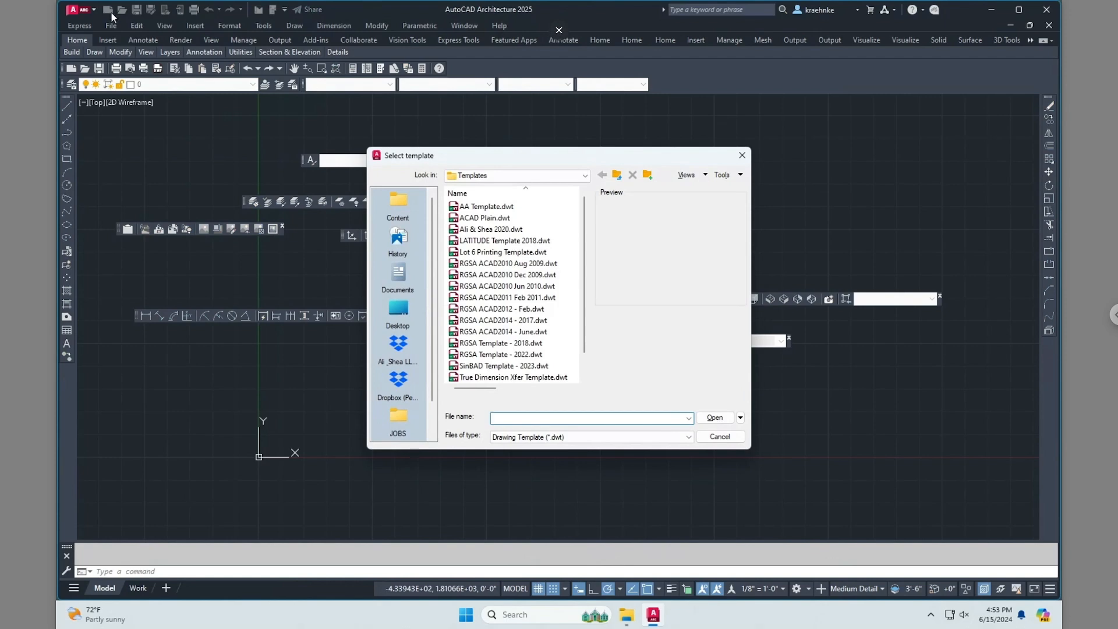
double_click(513, 365)
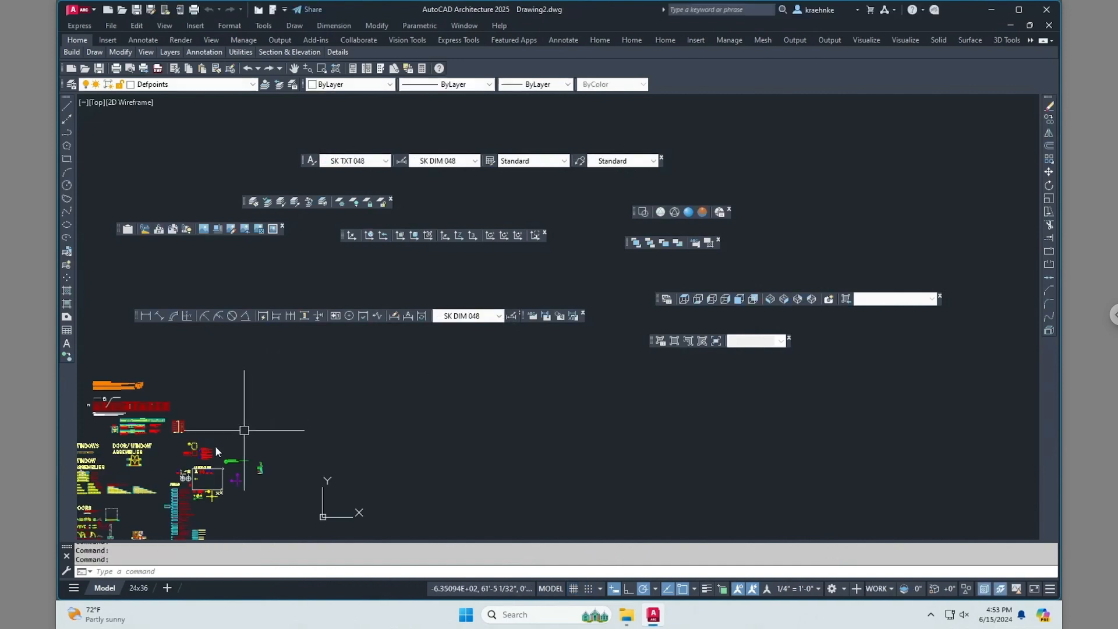
scroll(571, 314, up, 2)
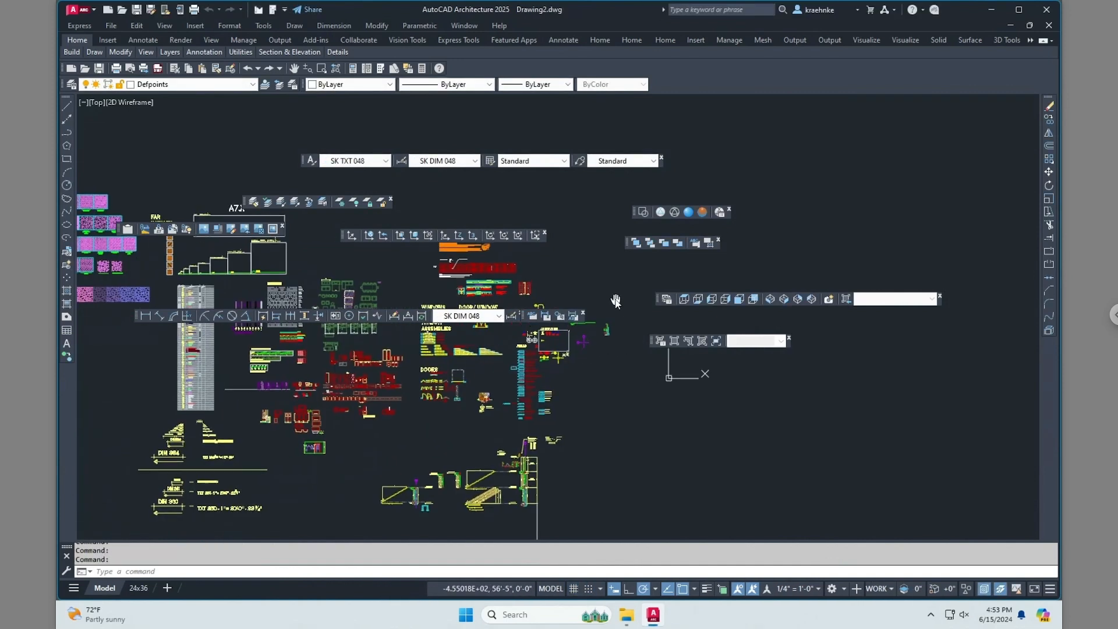
scroll(522, 401, up, 2)
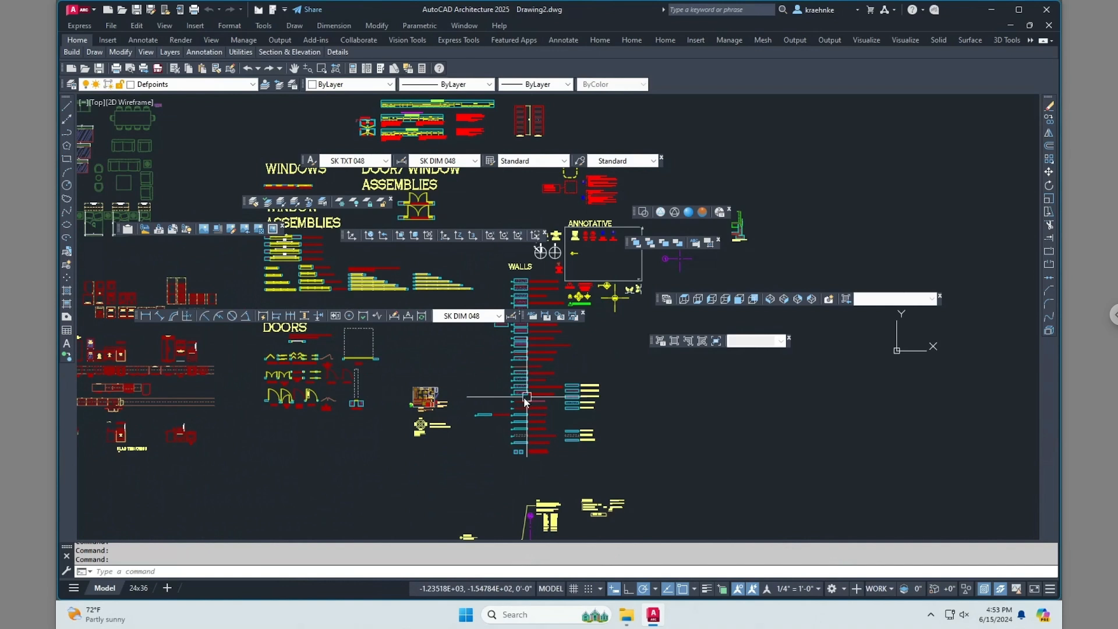
scroll(521, 401, down, 4)
middle_drag(605, 390, 305, 420)
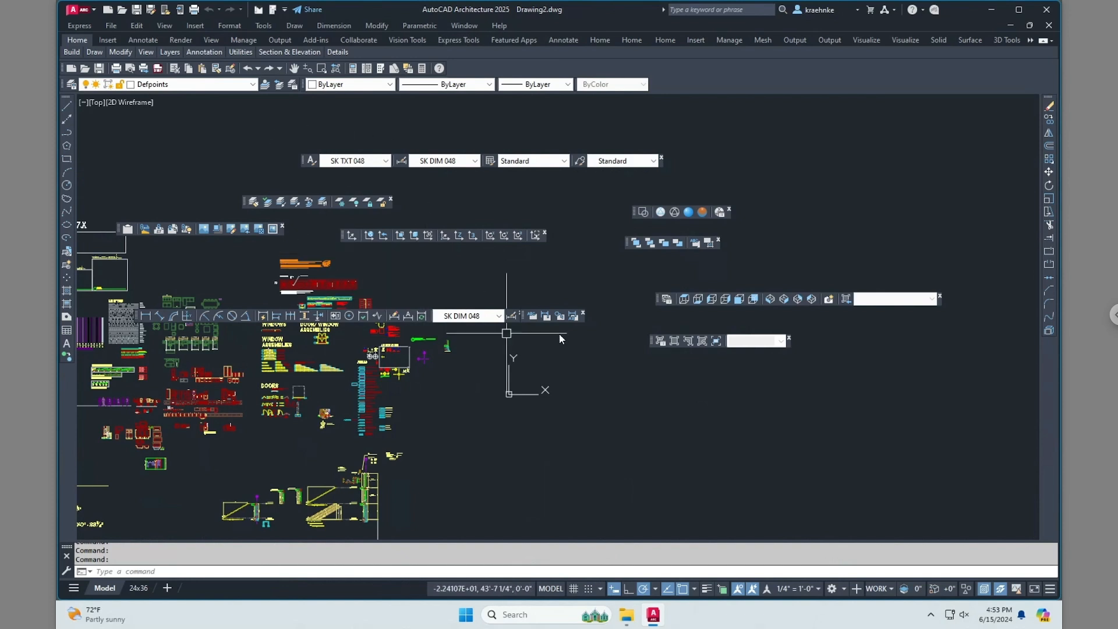
drag(651, 341, 627, 338)
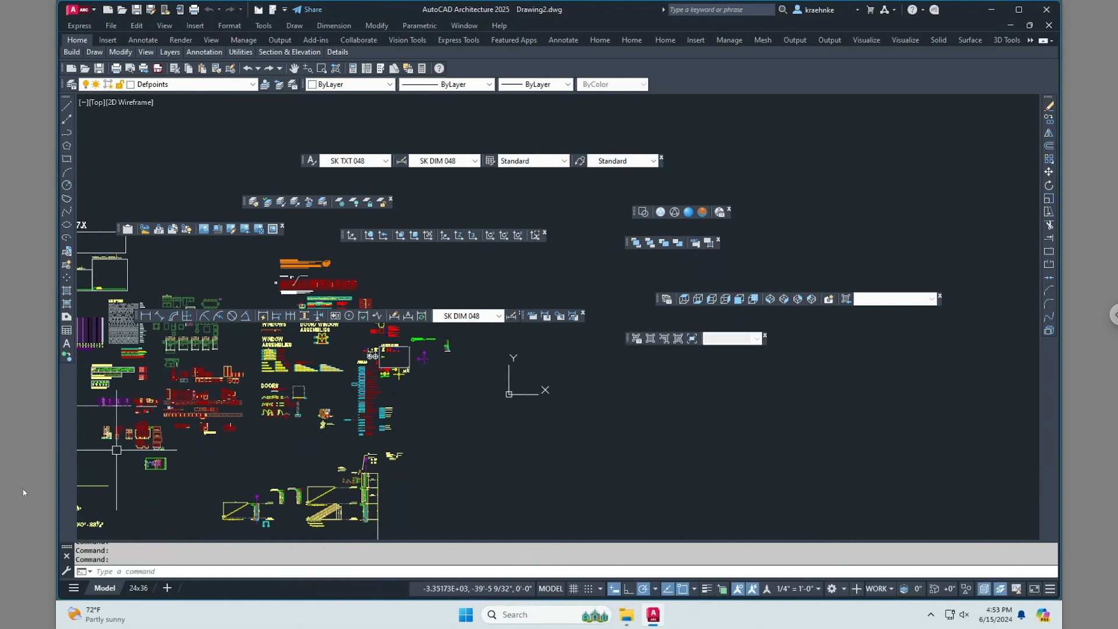
Switch to File Explorer and open the ACAD 2023 Settings folder inside the X Drive ACAD folder
mouse_move(627, 619)
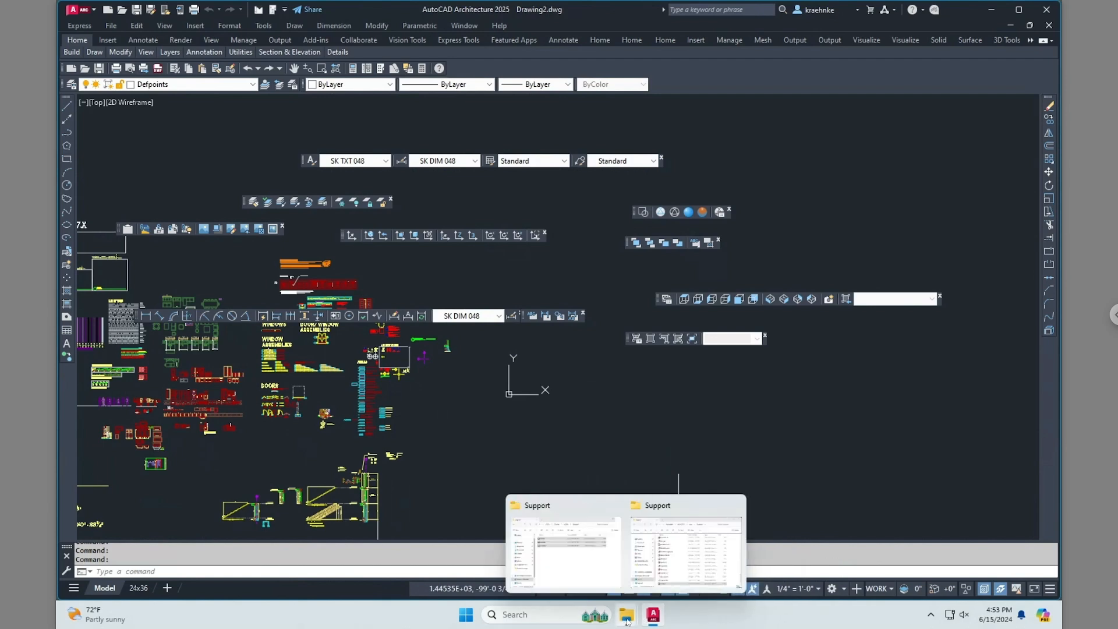
click(686, 550)
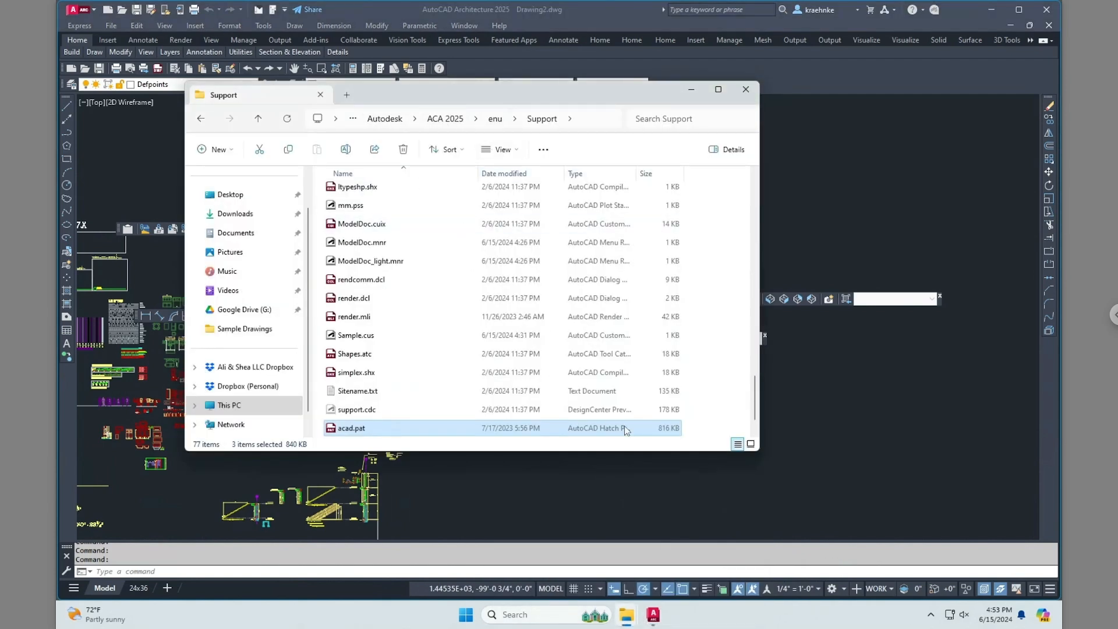
key(alt+Tab)
click(733, 310)
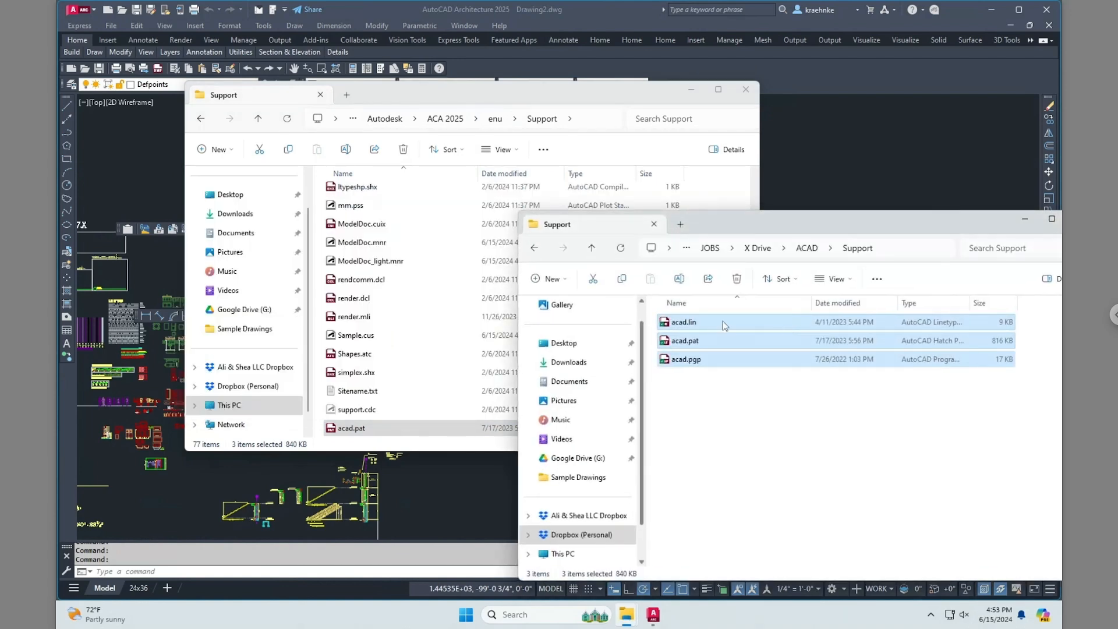
click(815, 249)
scroll(740, 462, up, 2)
scroll(729, 436, up, 10)
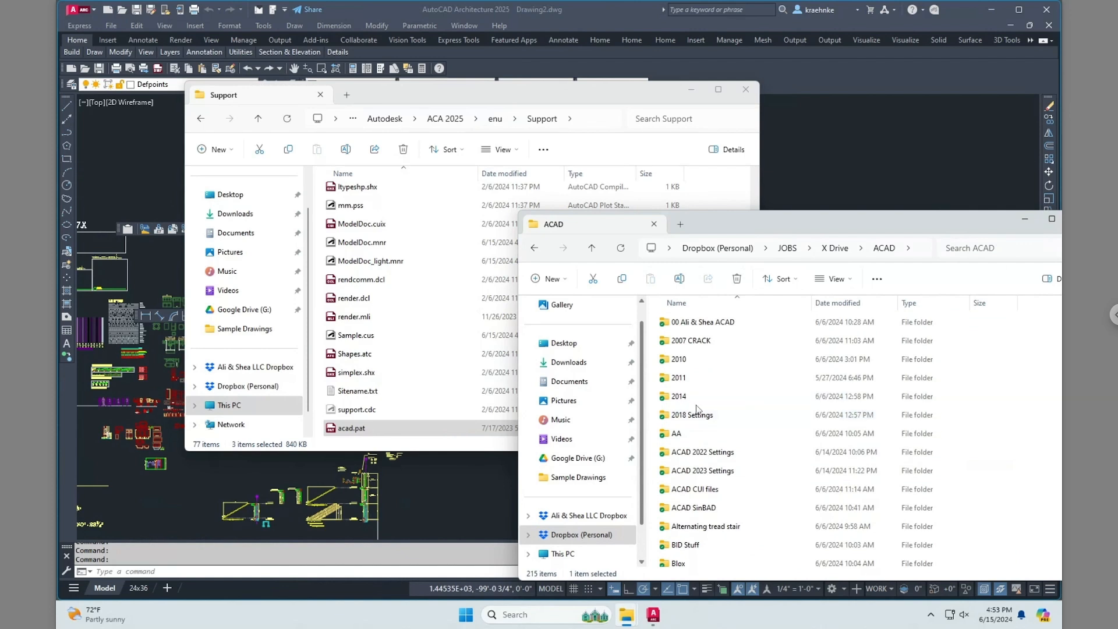
double_click(727, 472)
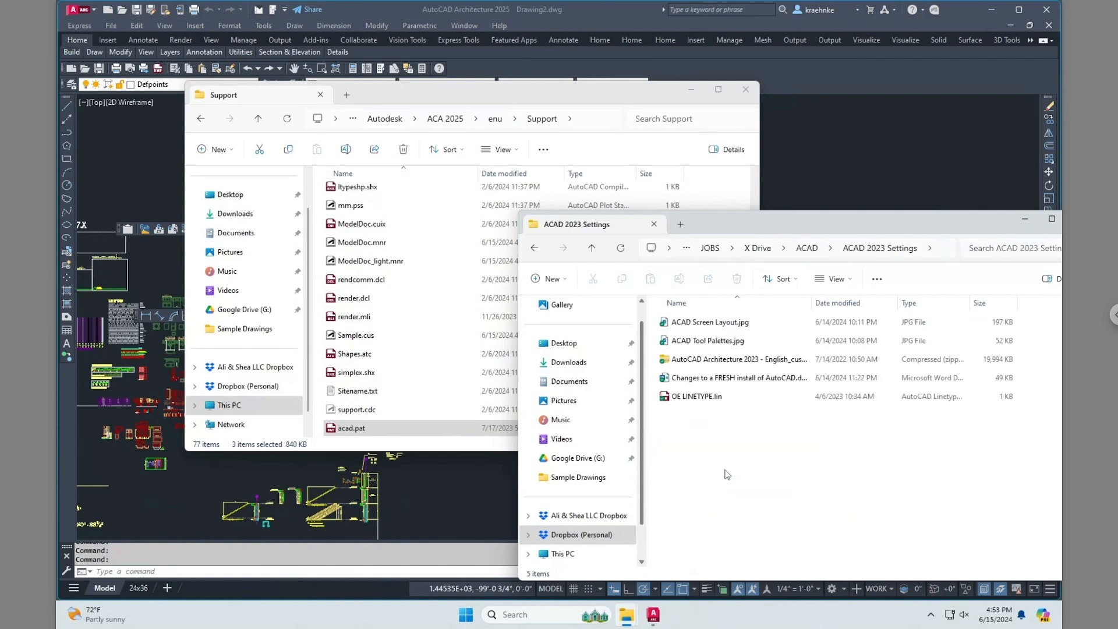
Open ACAD Screen Layout.jpg and enlarge the image to full screen to examine the reference toolbar arrangement
click(722, 342)
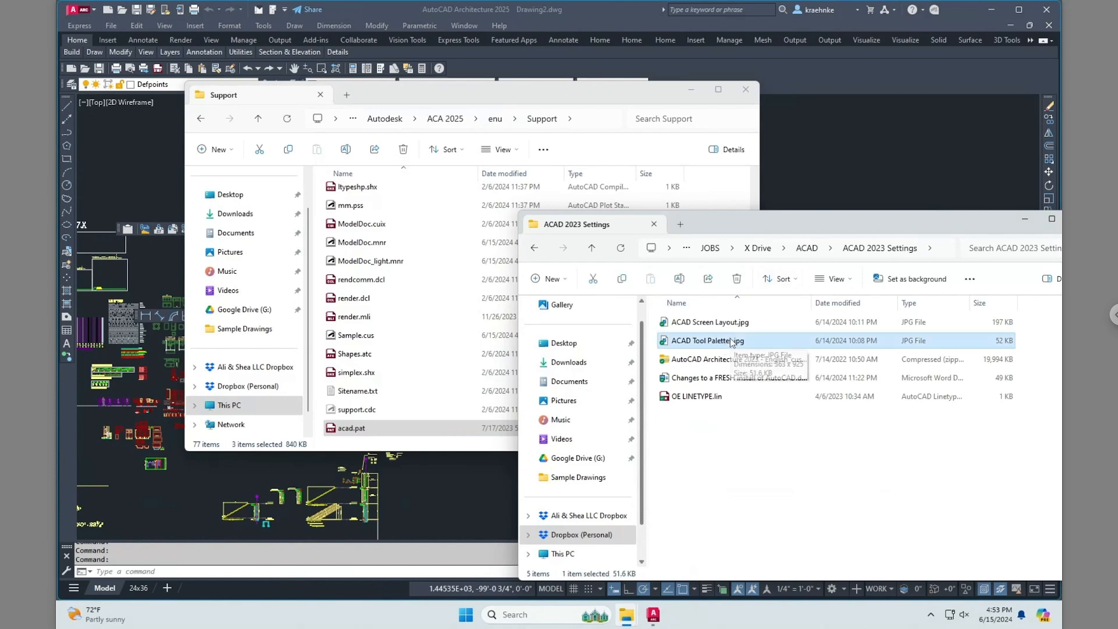
click(730, 323)
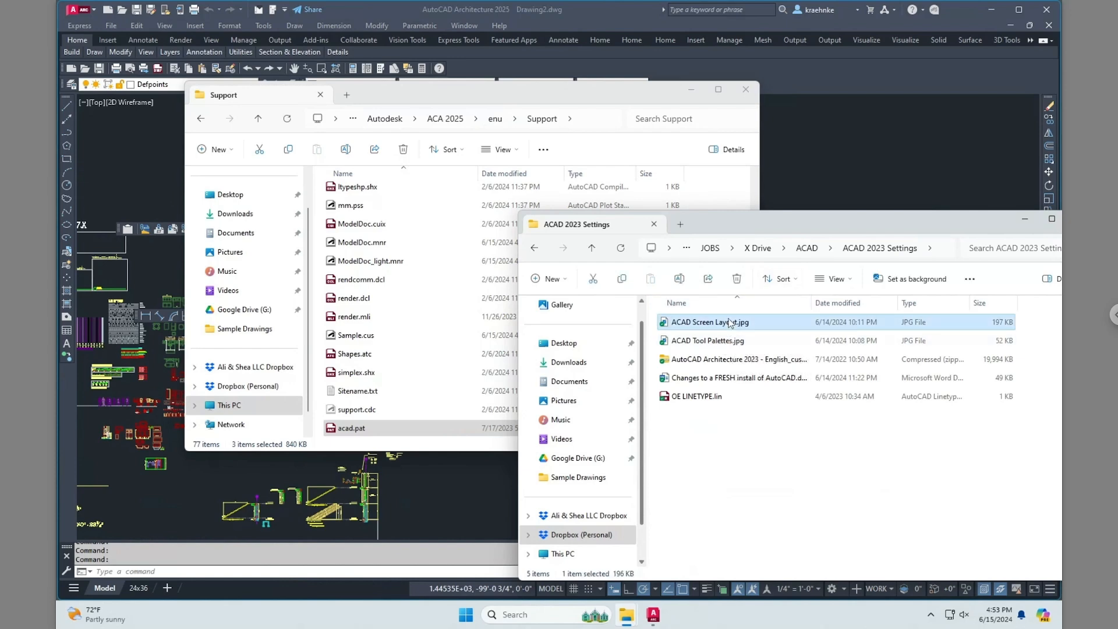
double_click(729, 322)
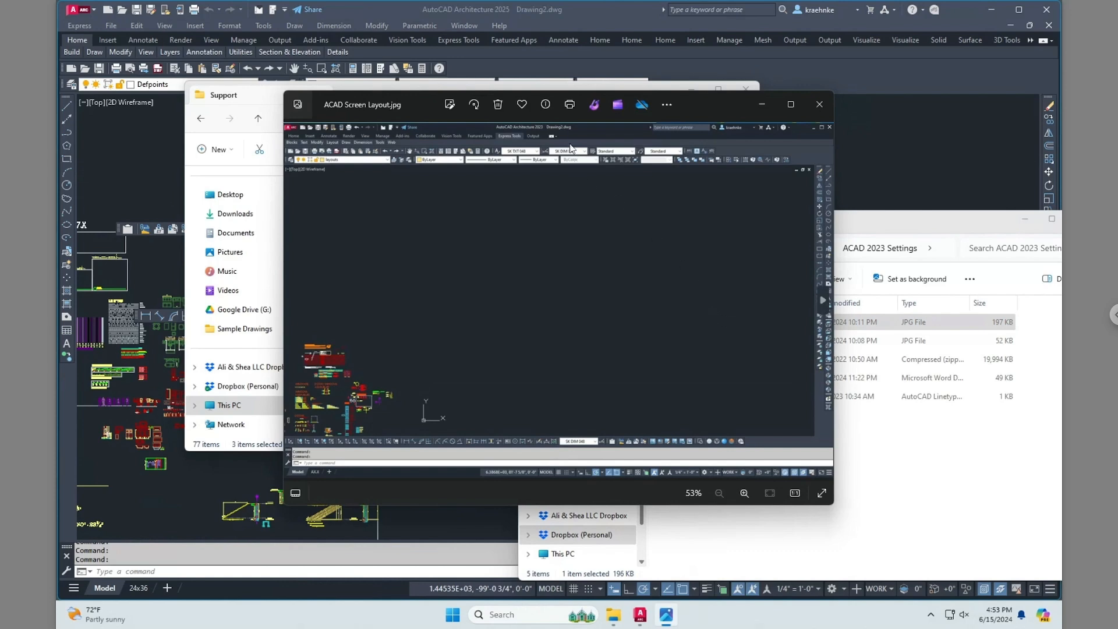
drag(668, 107, 659, 12)
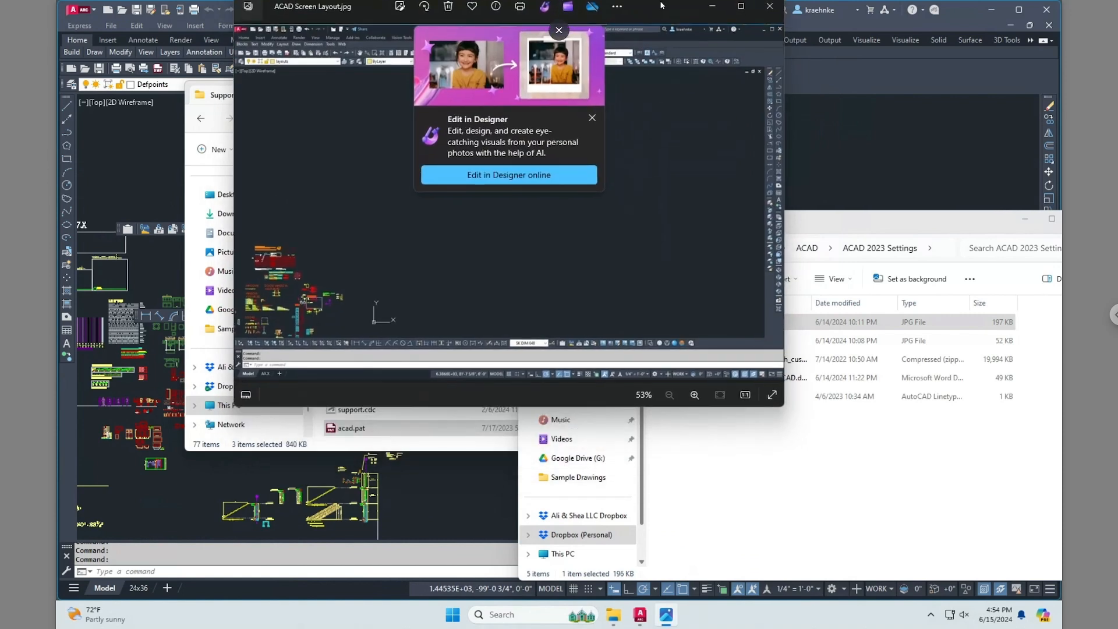
click(593, 118)
drag(652, 7, 658, 64)
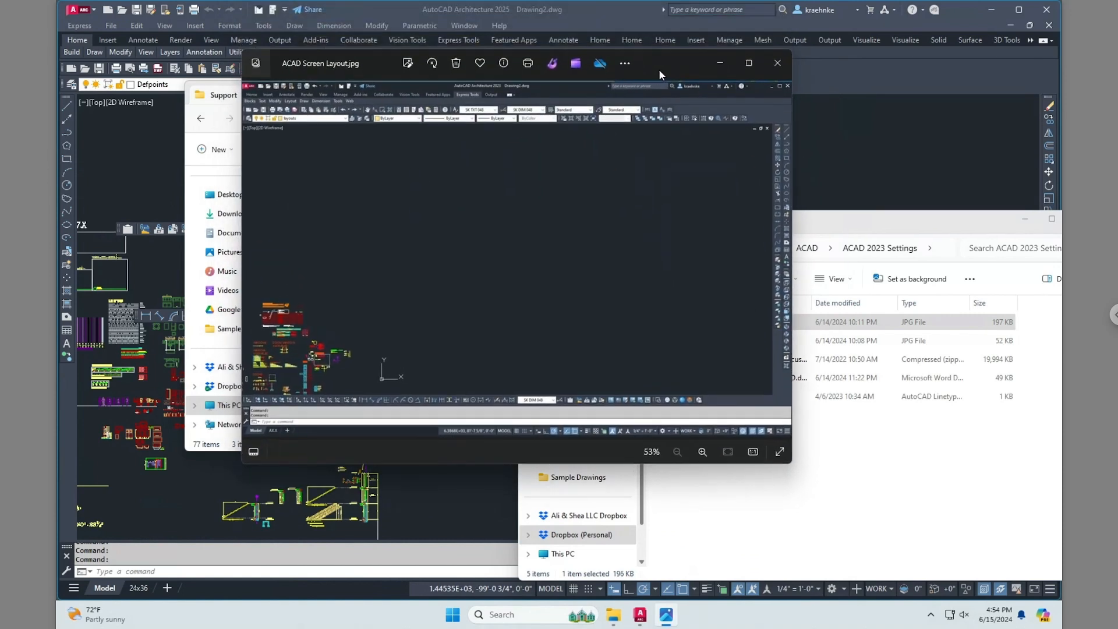
double_click(659, 69)
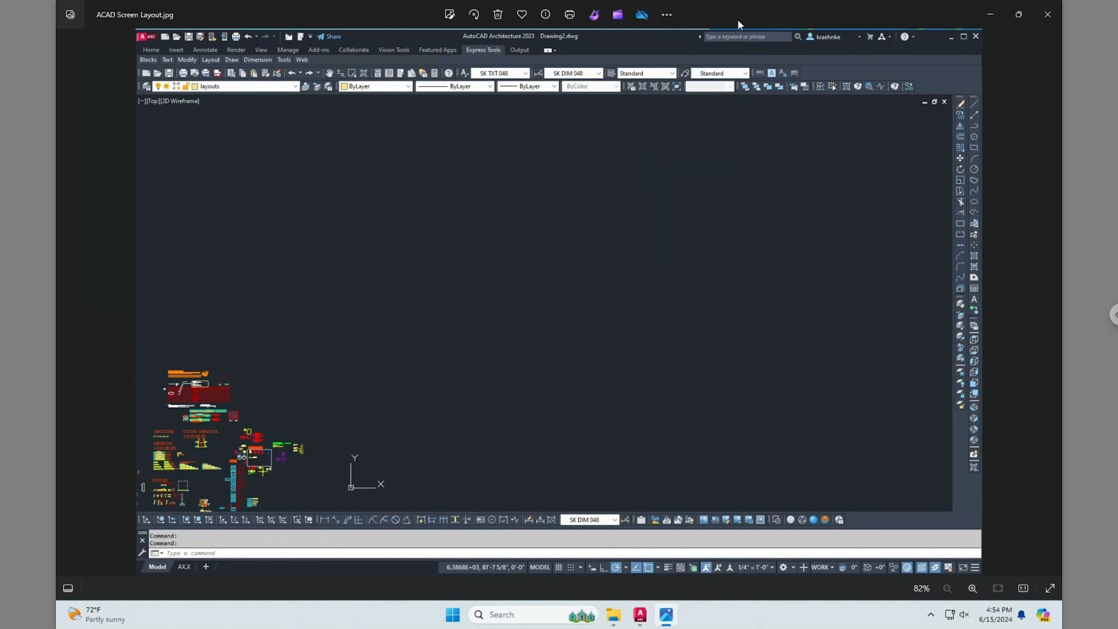
Restore the layout image to a smaller window, move it aside and return to AutoCAD Architecture
click(1016, 15)
mouse_move(670, 62)
mouse_down()
mouse_move(721, 118)
mouse_move(803, 123)
mouse_move(805, 138)
mouse_up()
click(825, 100)
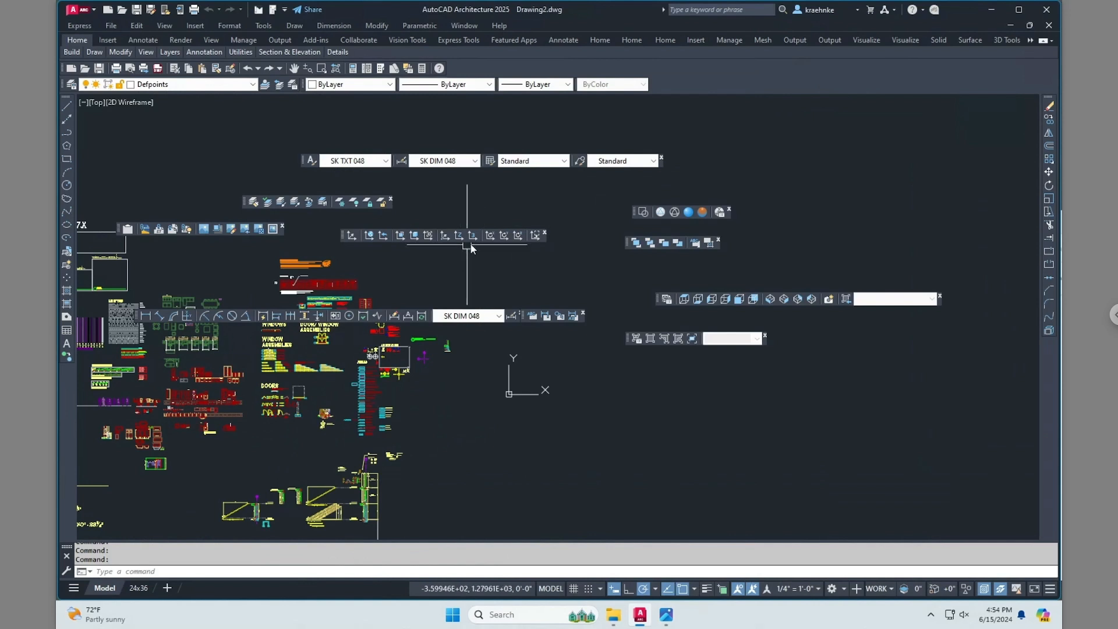
Check the reference layout image and dock the floating Styles toolbar beside the Standard toolbar
key(alt+Tab)
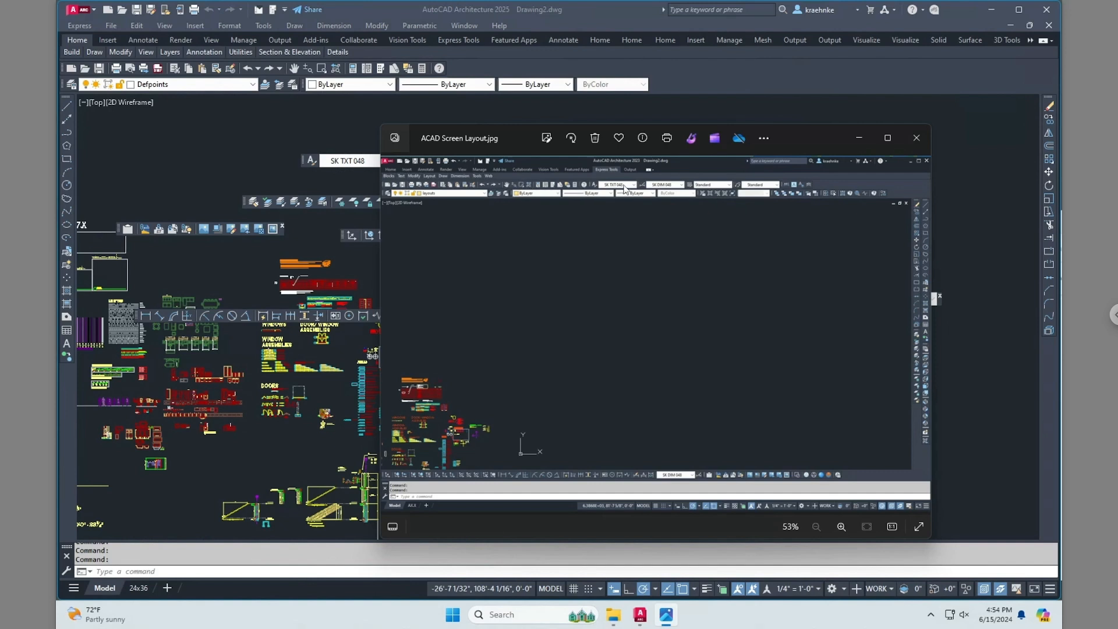
click(222, 141)
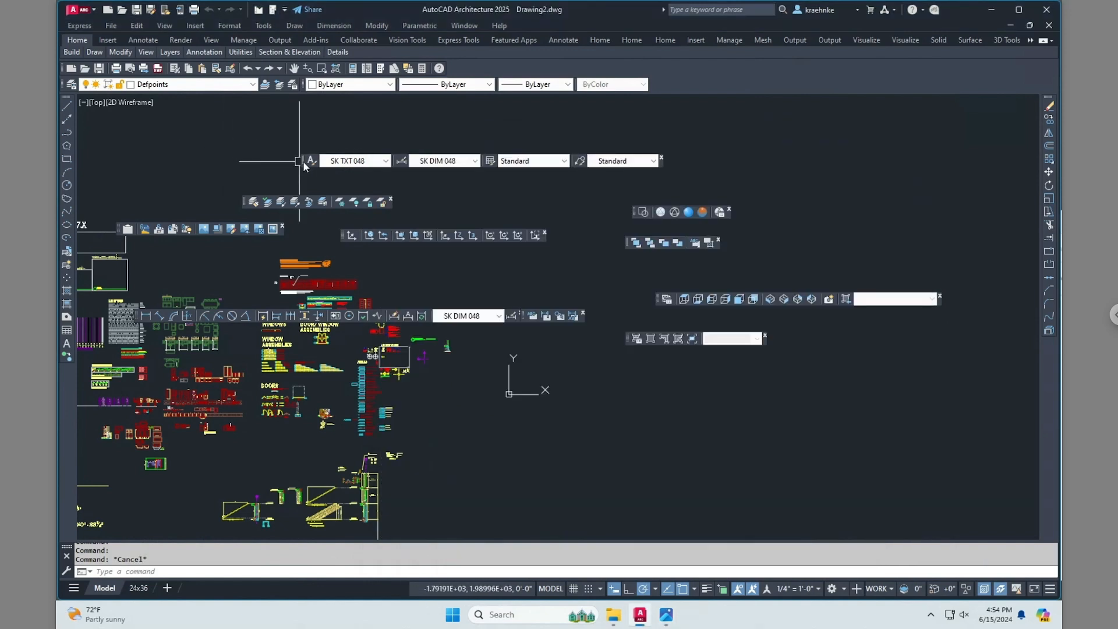
drag(303, 162, 483, 71)
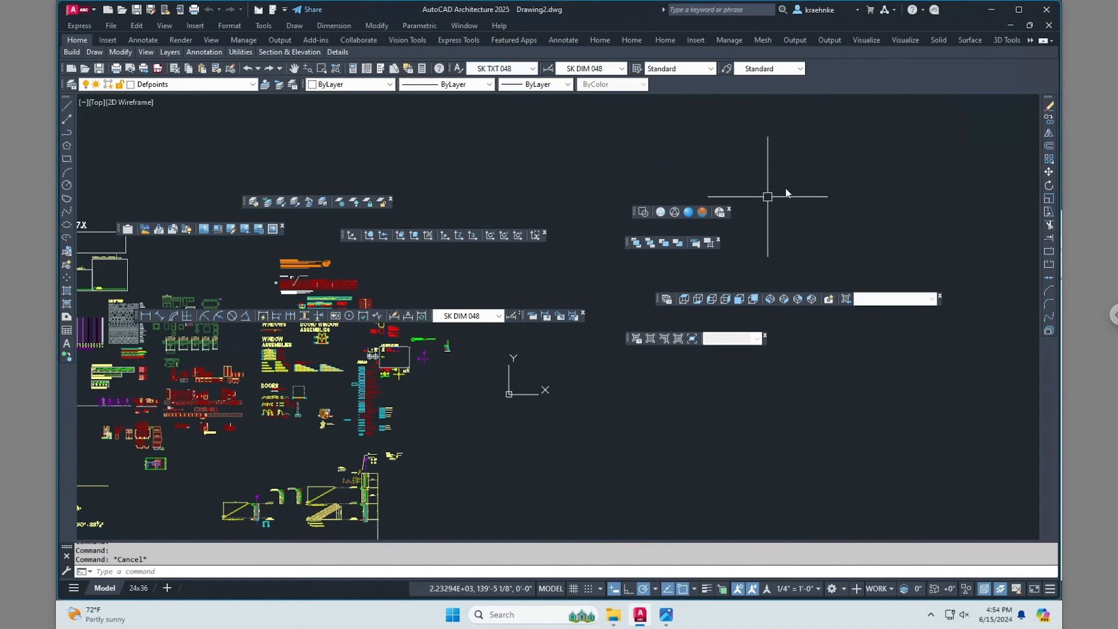
Compare with the reference image, display the ET: Text toolbar from the EXPRESS group and dock it beside the Styles toolbar
key(alt+Tab)
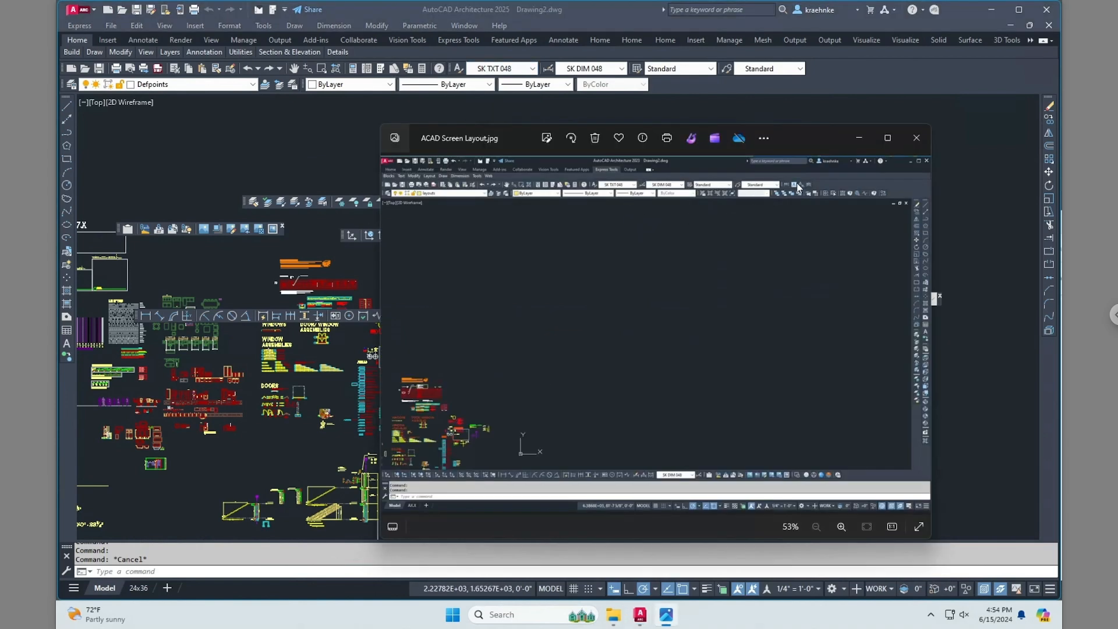
key(alt+Tab)
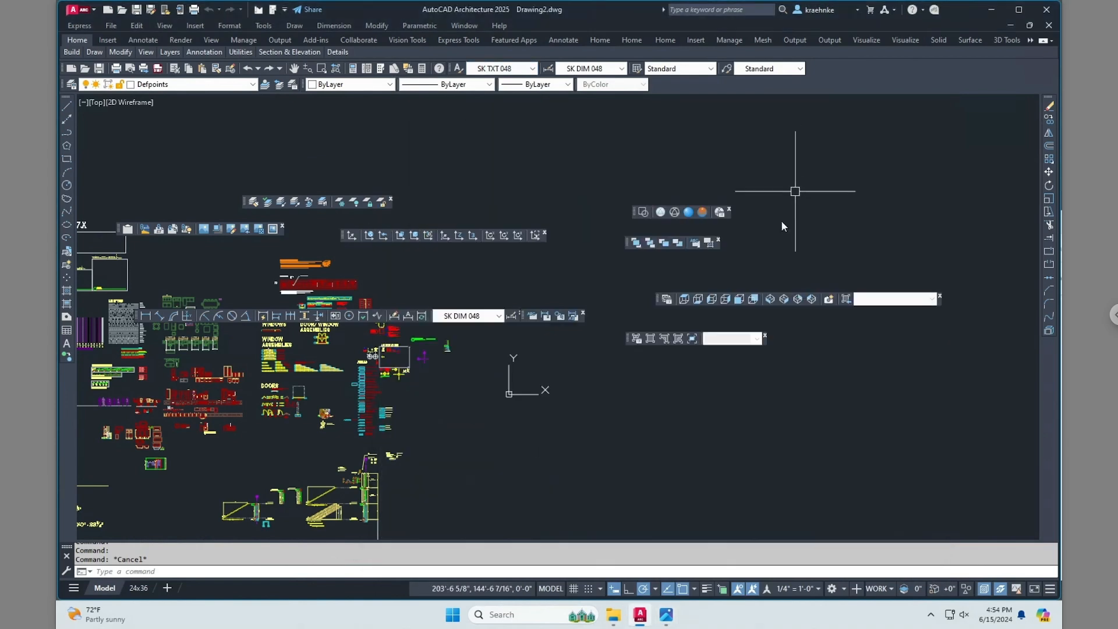
right_click(824, 71)
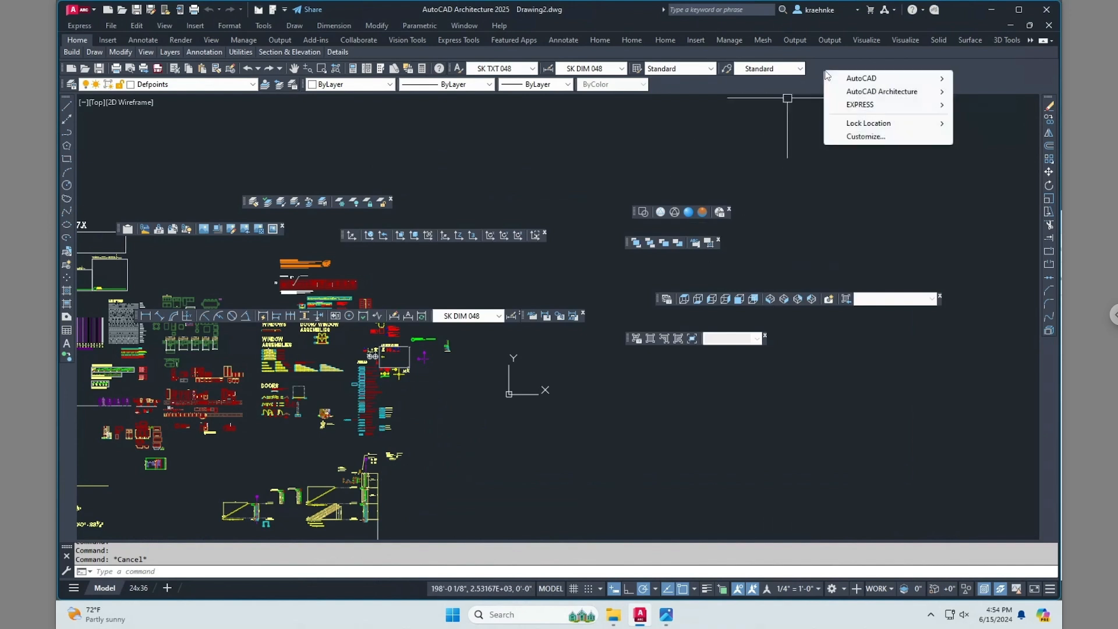
mouse_move(862, 106)
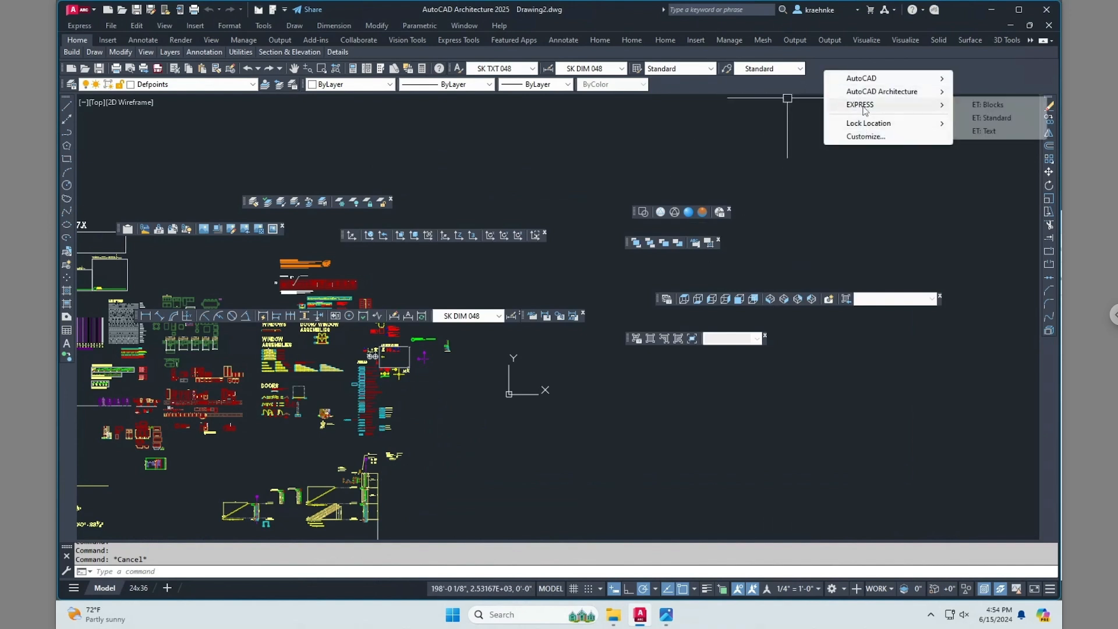
click(985, 131)
drag(985, 130, 830, 69)
Check the reference layout image and dock the floating Viewports toolbar beside the Properties toolbar
key(alt+Tab)
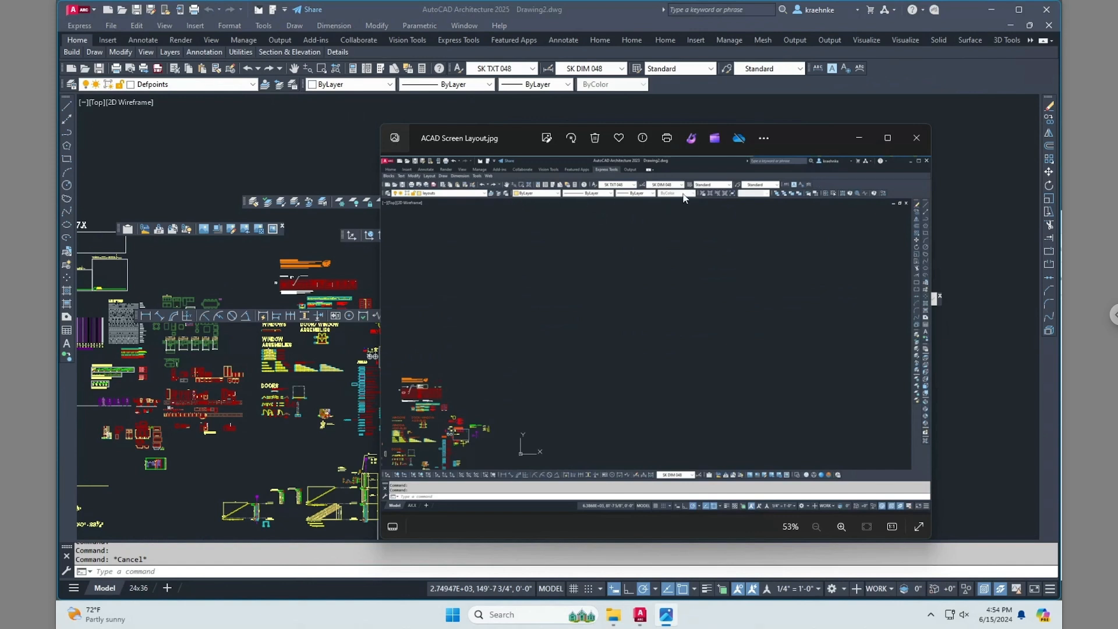
key(alt+Tab)
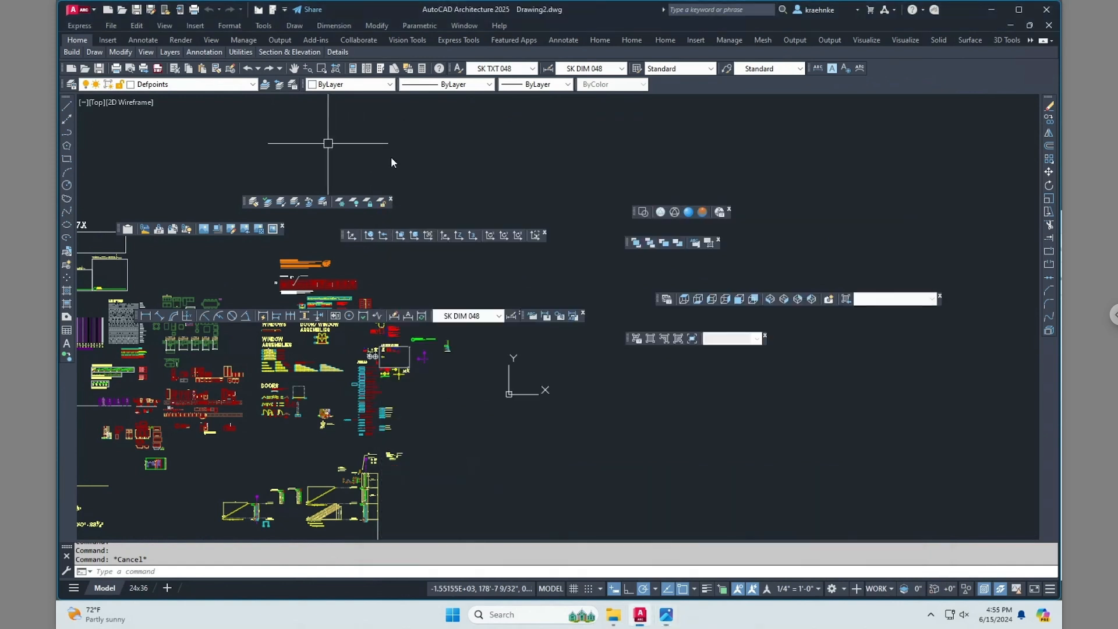
drag(627, 338, 658, 85)
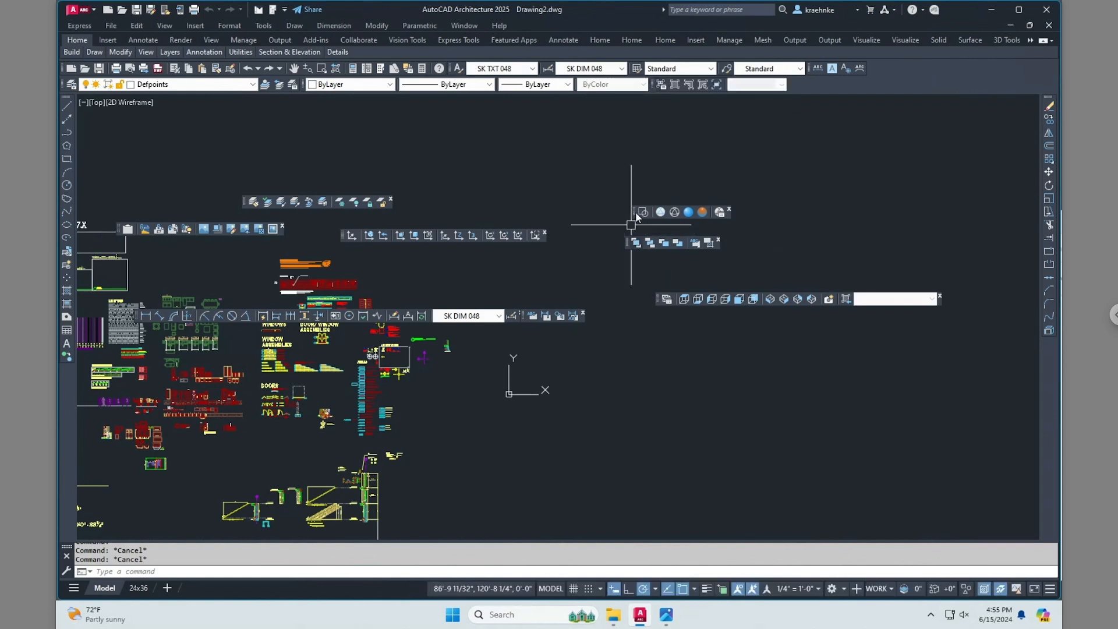
Check the reference layout image and dock the floating Draw Order toolbar beside the Viewports toolbar
key(alt+Tab)
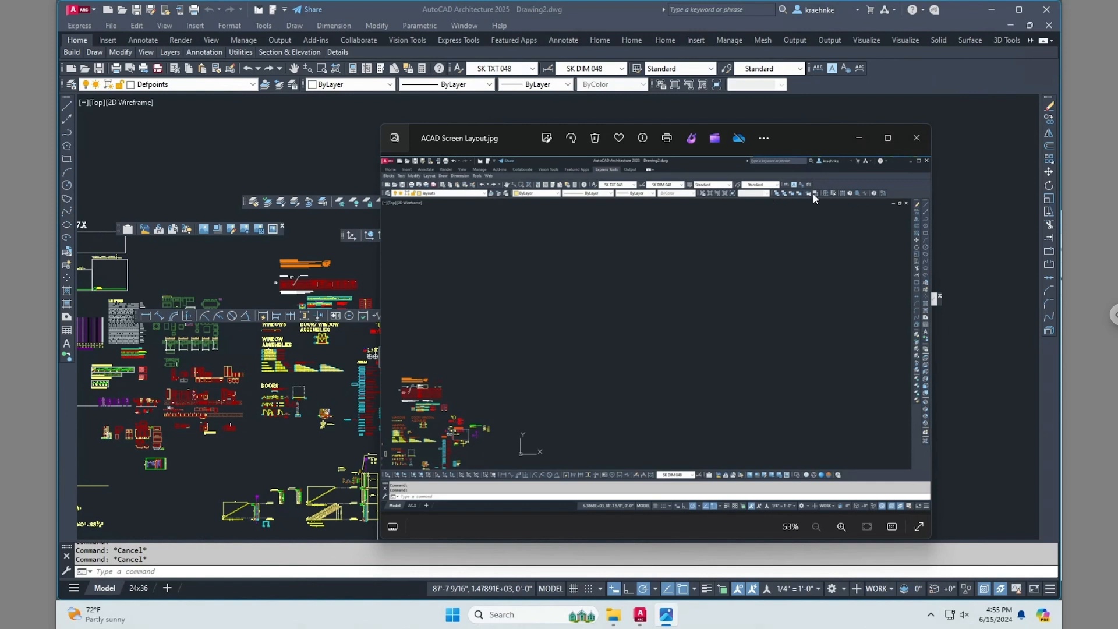
key(alt+Tab)
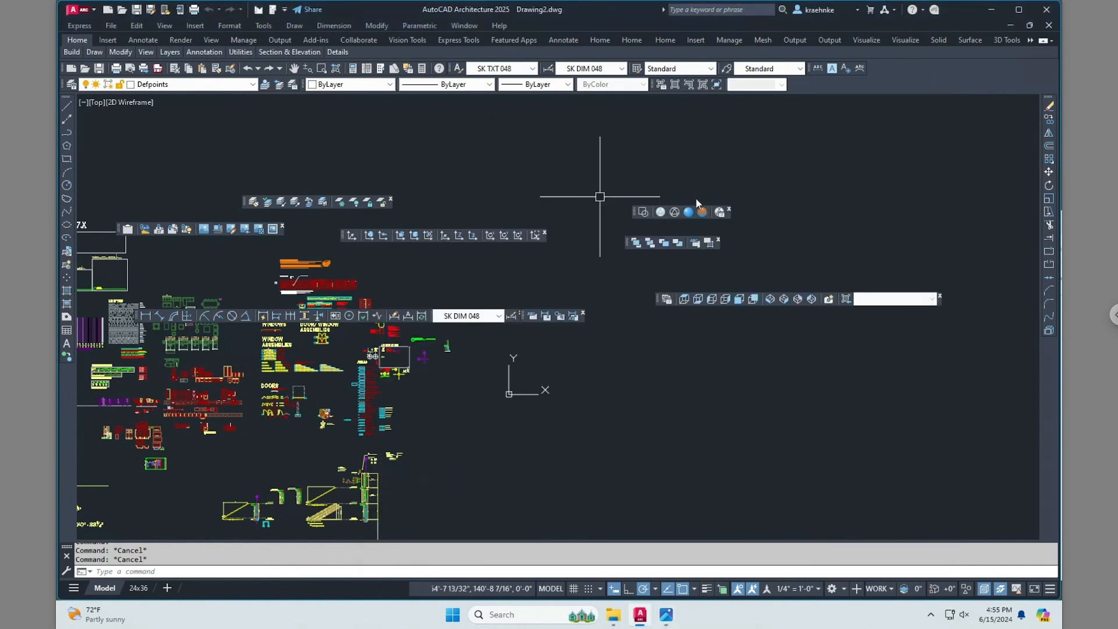
drag(627, 242, 807, 85)
click(794, 192)
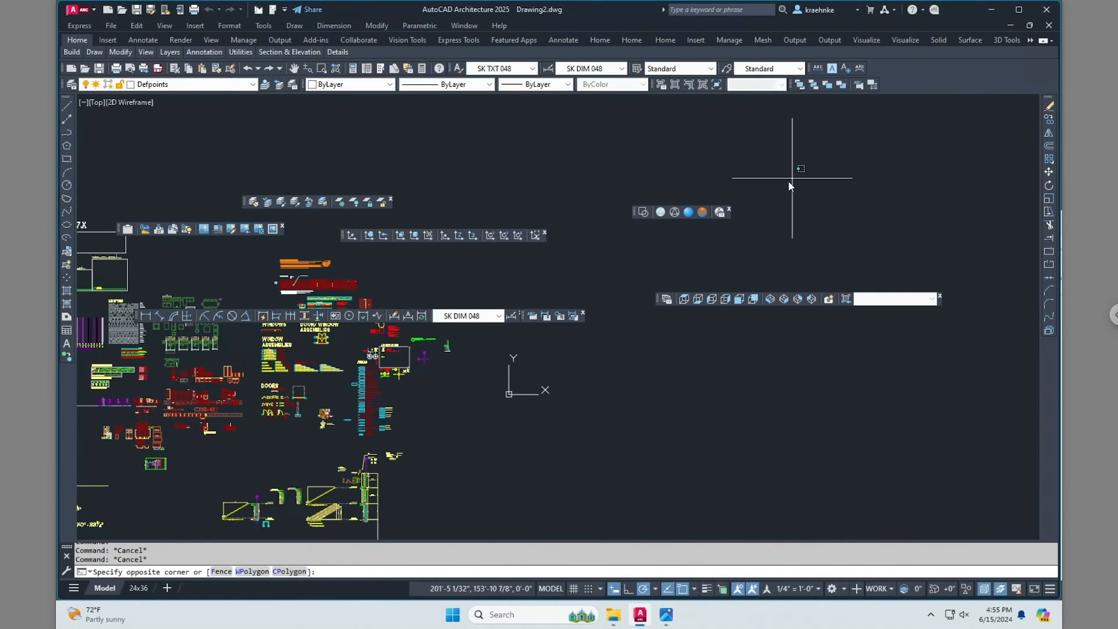
Examine the reference layout image, enlarging the toolbars that follow the Draw Order toolbar
key(alt+Tab)
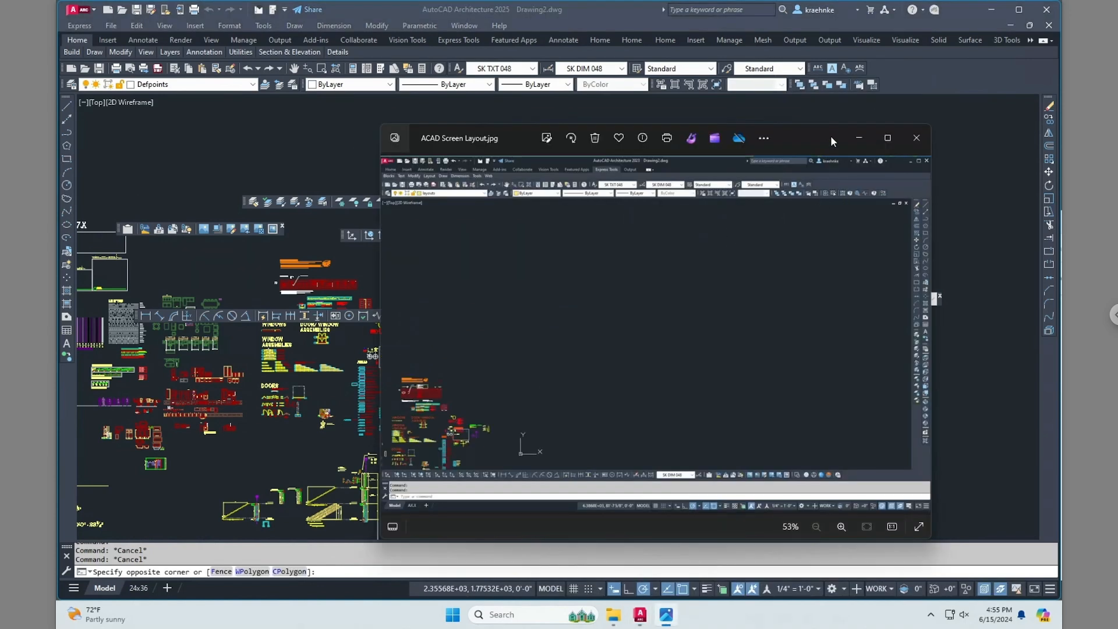
drag(832, 141, 613, 10)
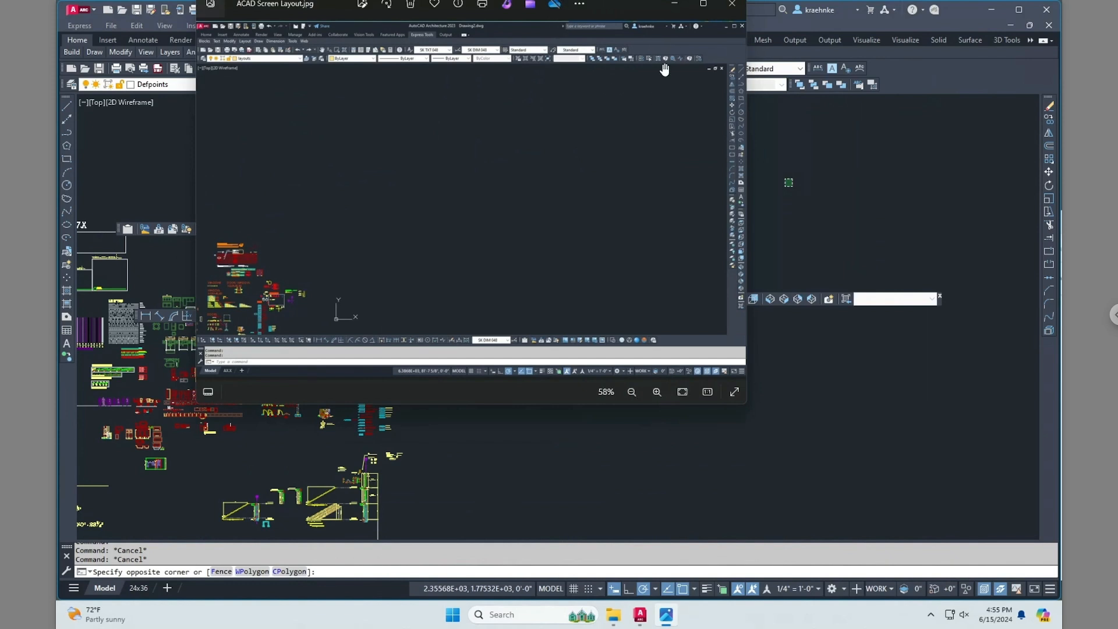
scroll(664, 63, up, 6)
drag(599, 3, 585, 228)
drag(610, 354, 447, 357)
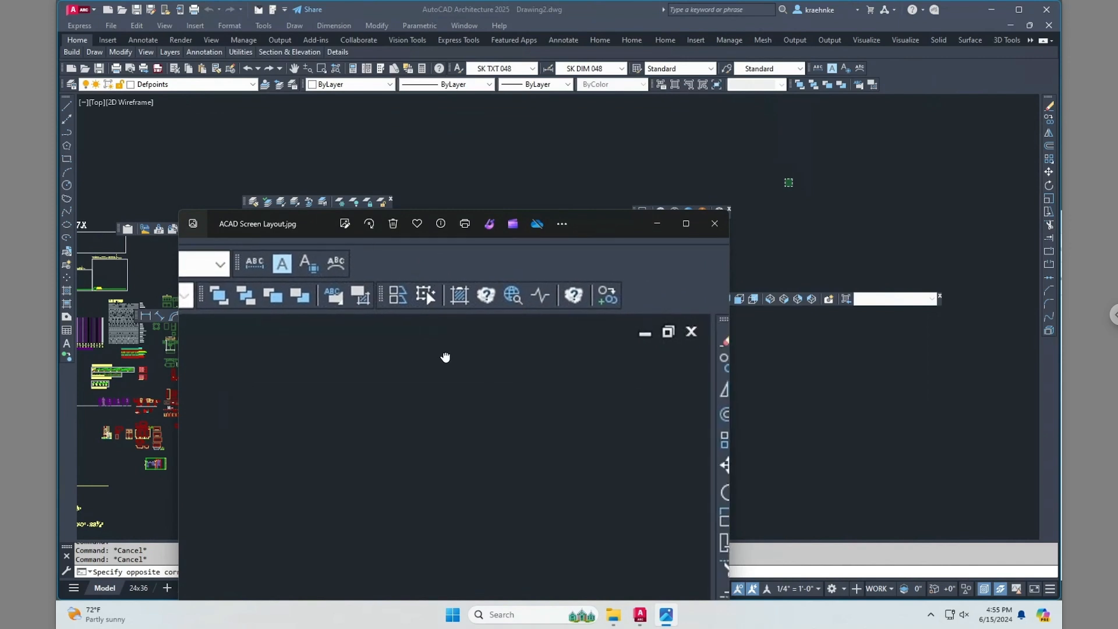
drag(595, 227, 693, 144)
click(903, 211)
key(Escape)
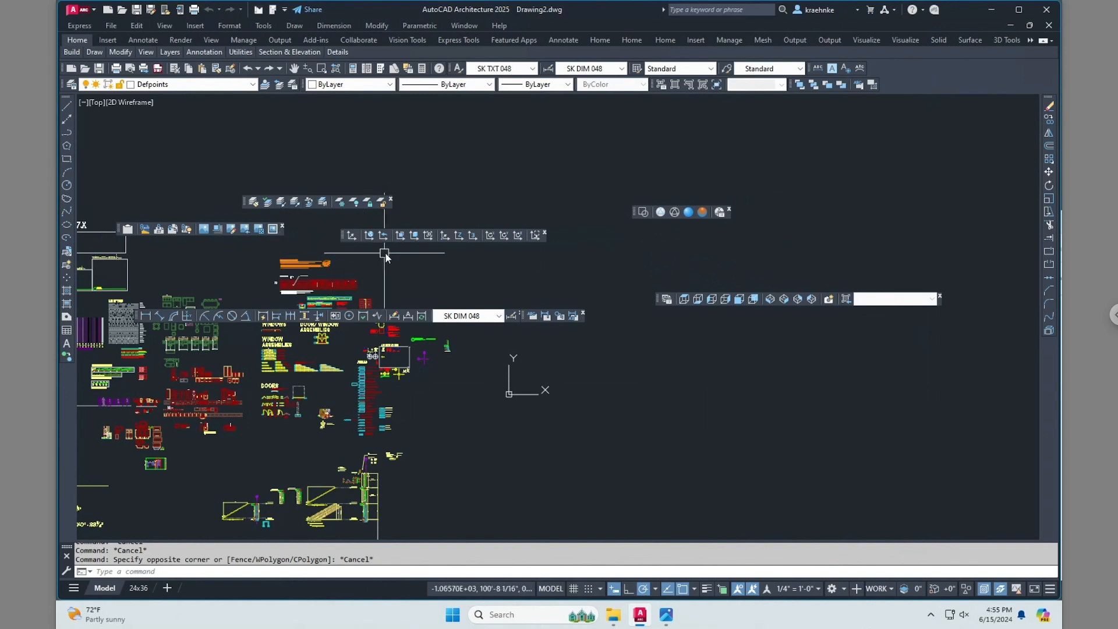
Try out the ET: Standard and ET: Blocks toolbars from the EXPRESS group and close both
right_click(913, 78)
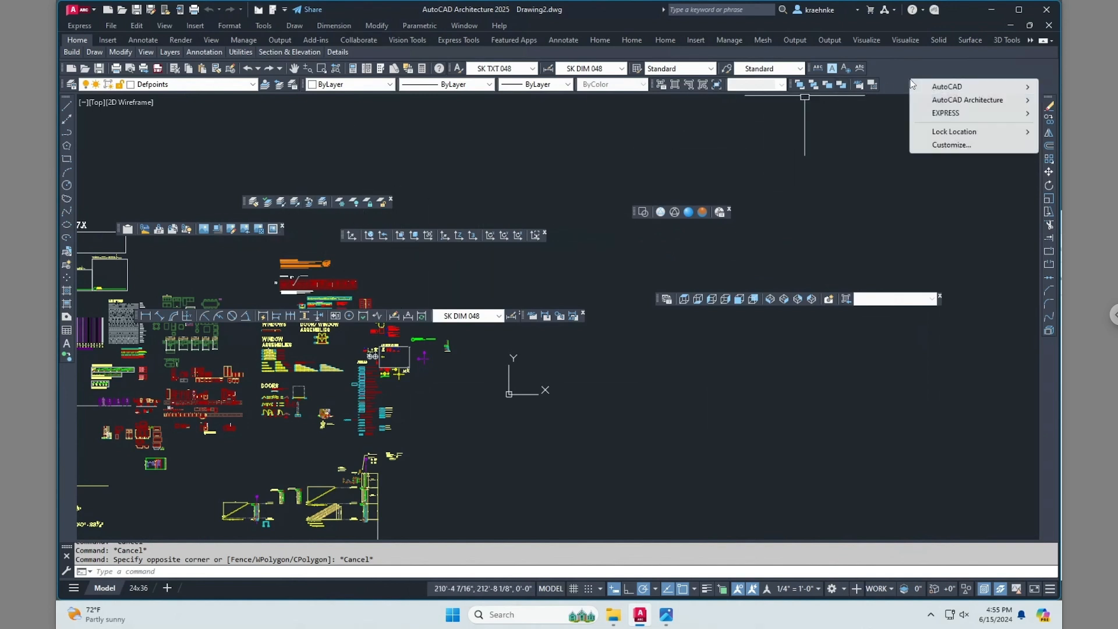
mouse_move(942, 119)
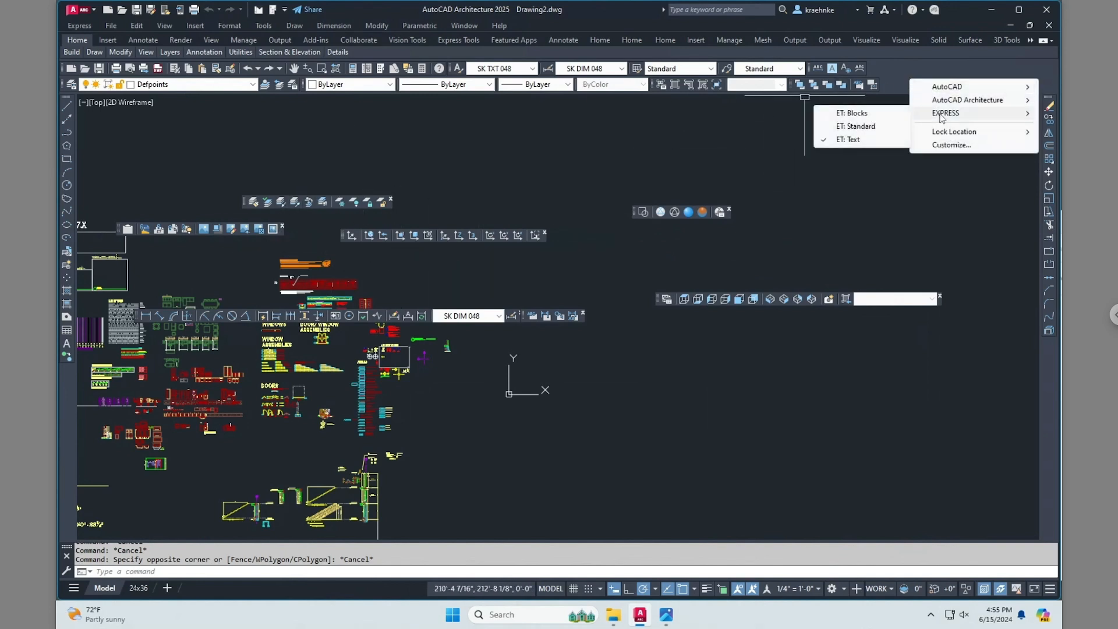
click(870, 125)
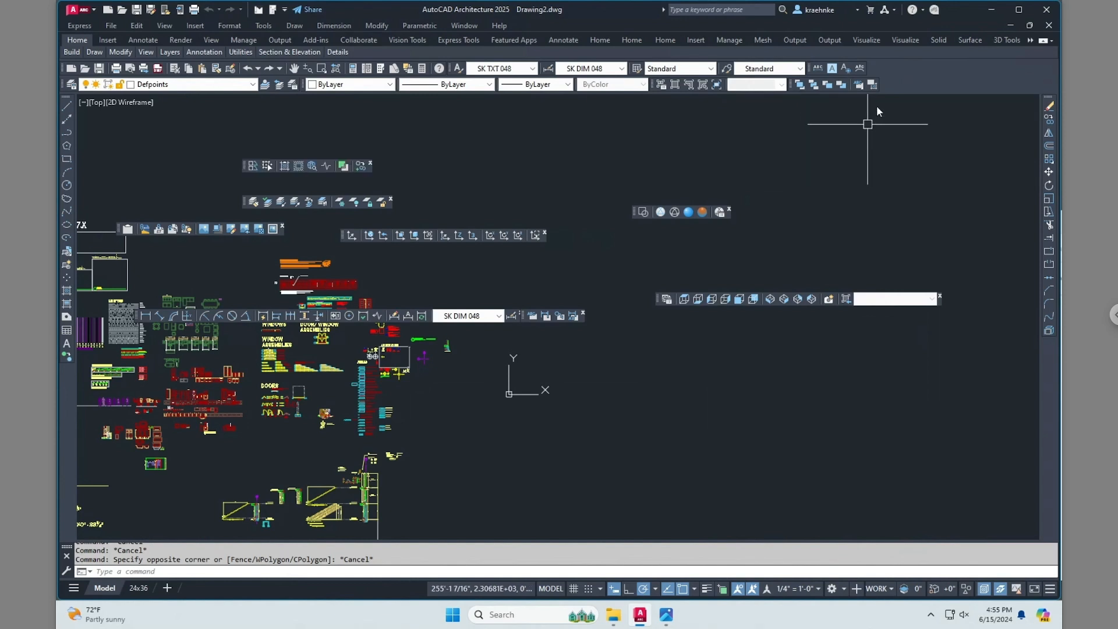
right_click(913, 78)
mouse_move(947, 114)
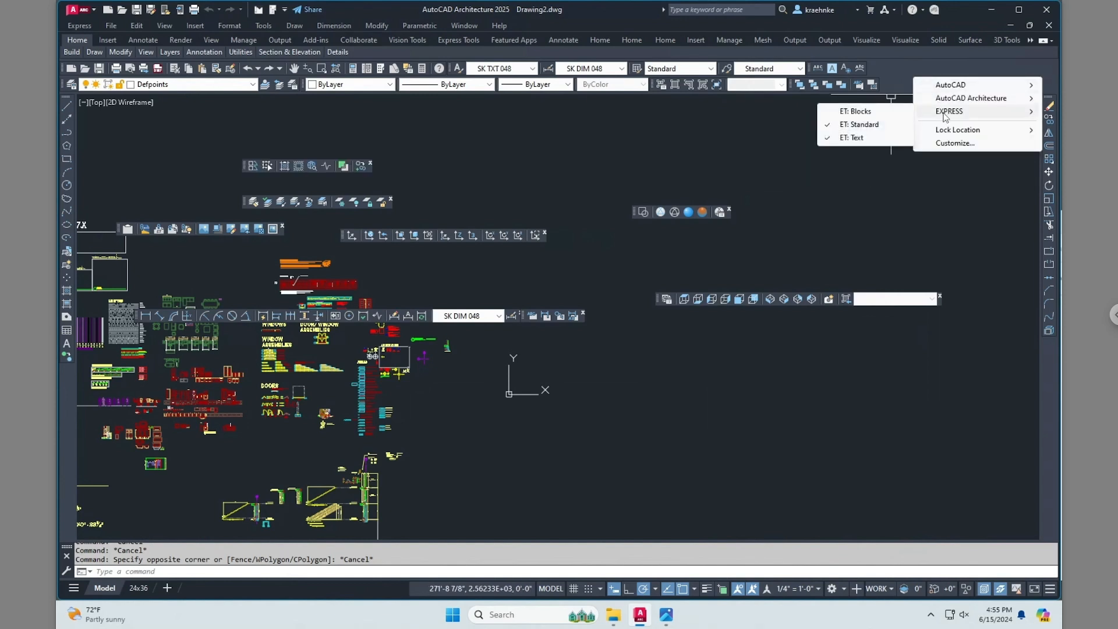
click(883, 112)
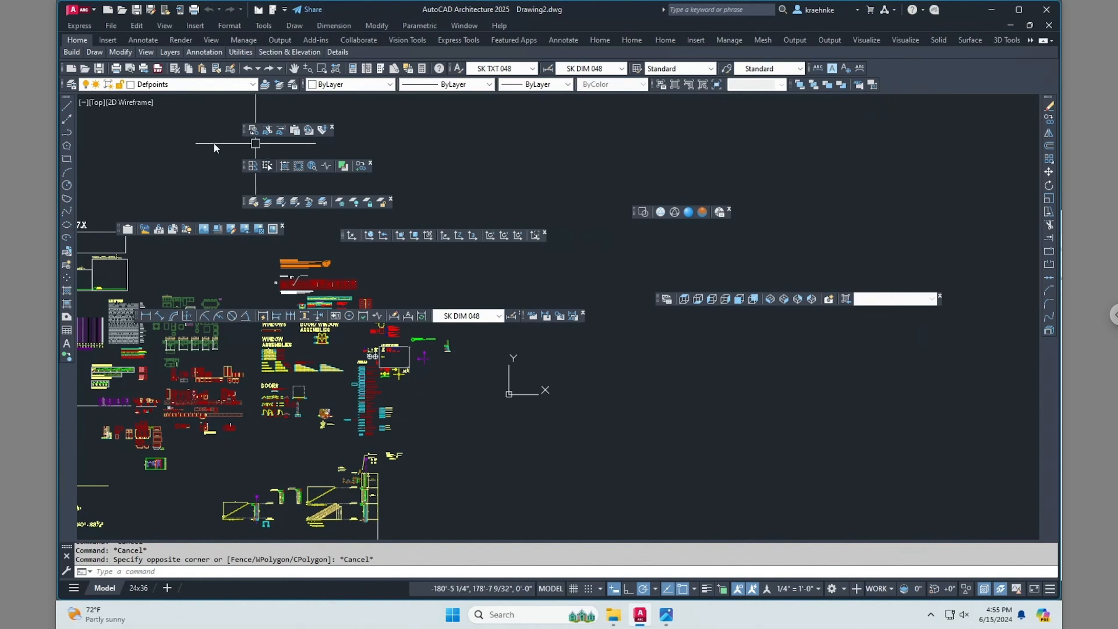
click(369, 163)
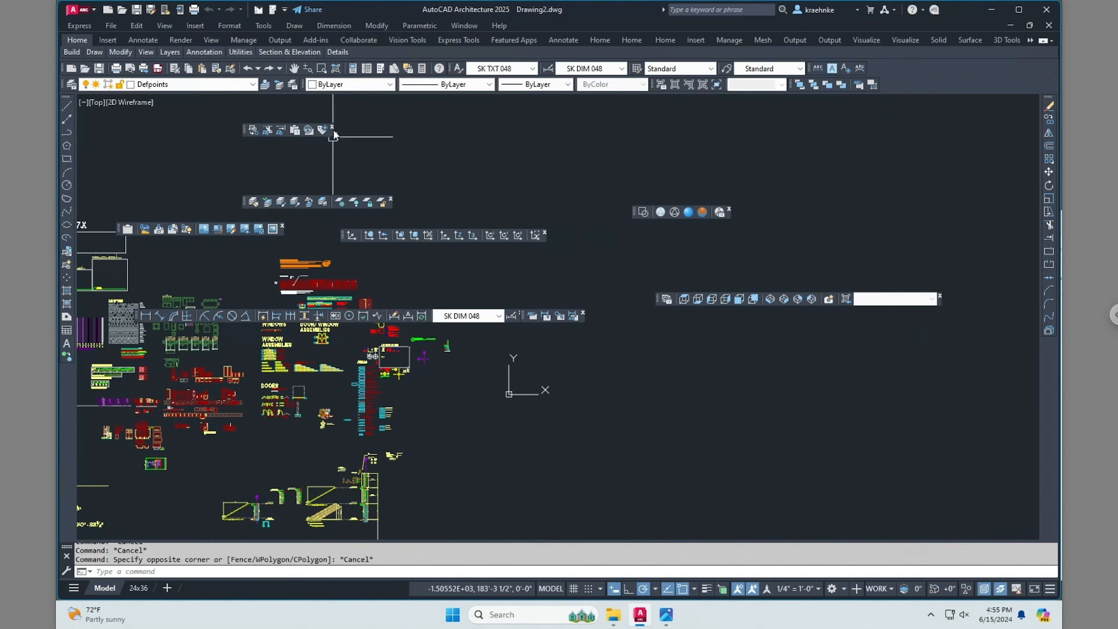
click(334, 128)
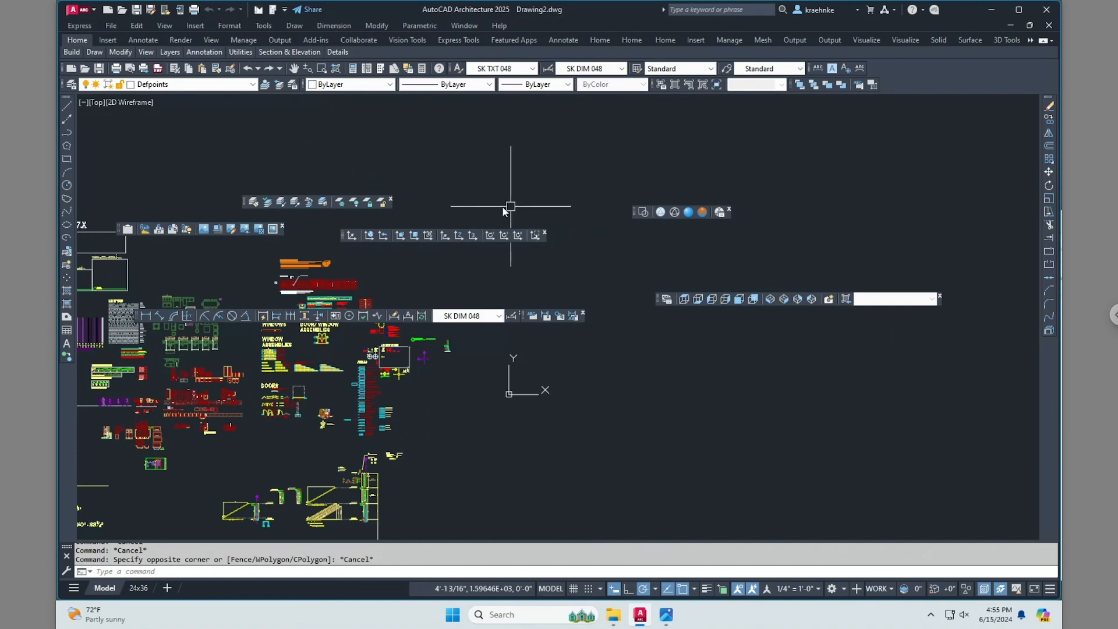
Recheck the reference layout image, display the Array Edit toolbar from the AutoCAD group and close it
key(alt+Tab)
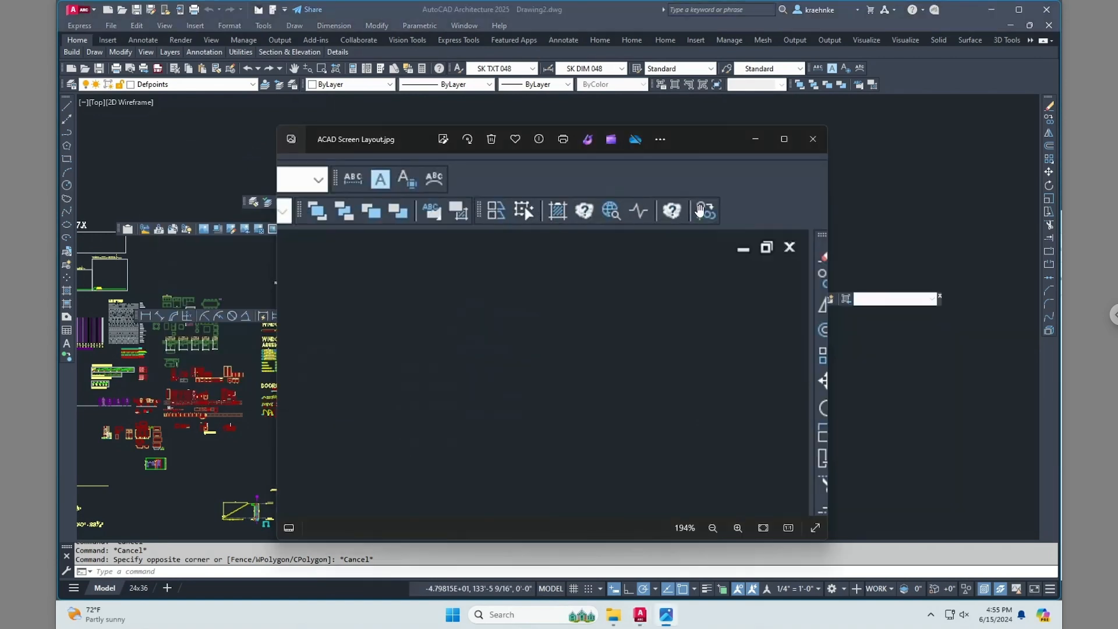
click(753, 139)
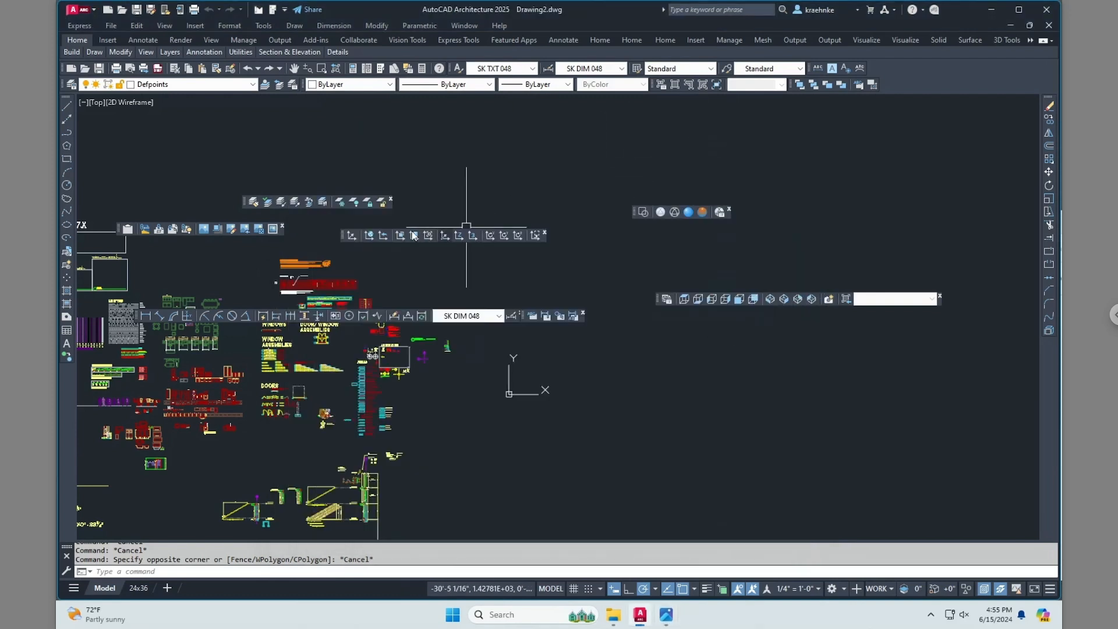
right_click(929, 80)
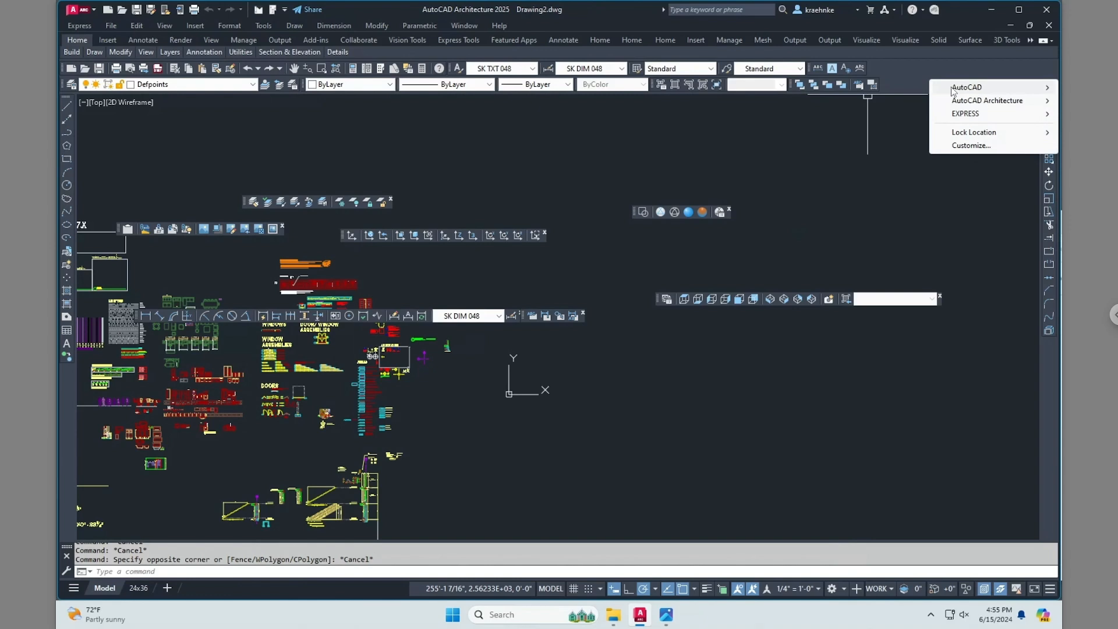
mouse_move(957, 93)
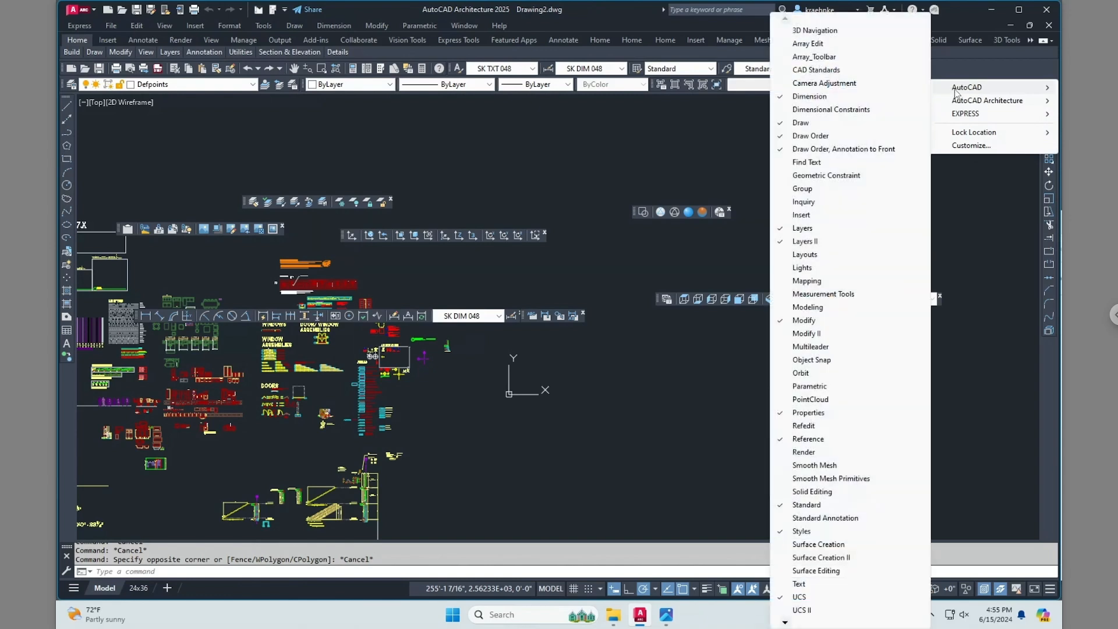
click(816, 43)
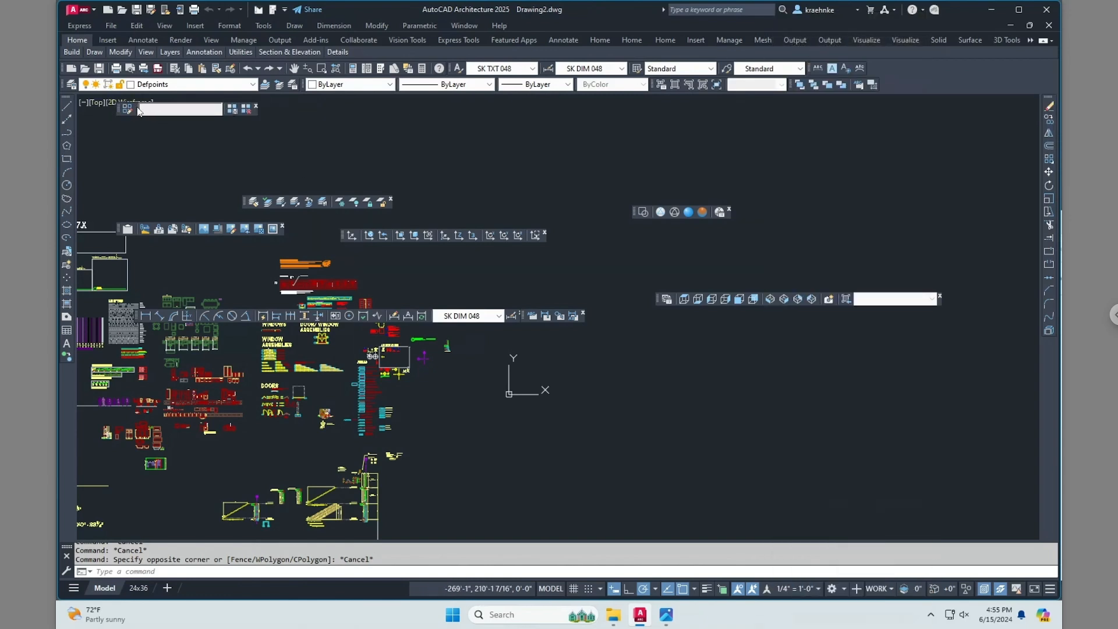
click(257, 110)
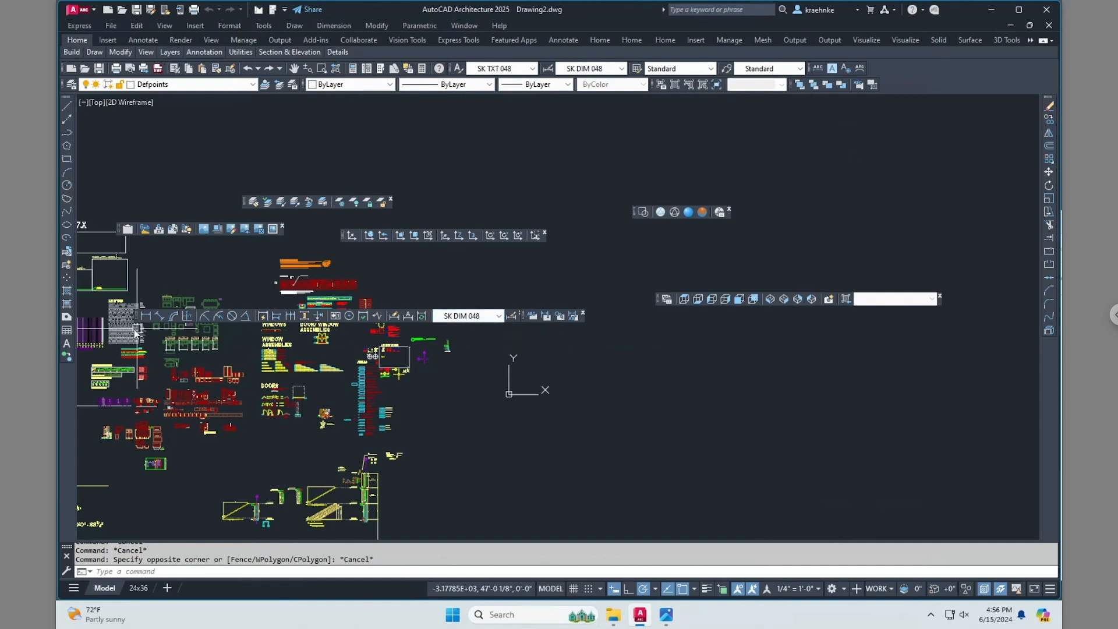
Dock the floating Dimension toolbar directly above the command line
drag(137, 320, 167, 528)
drag(84, 546, 166, 539)
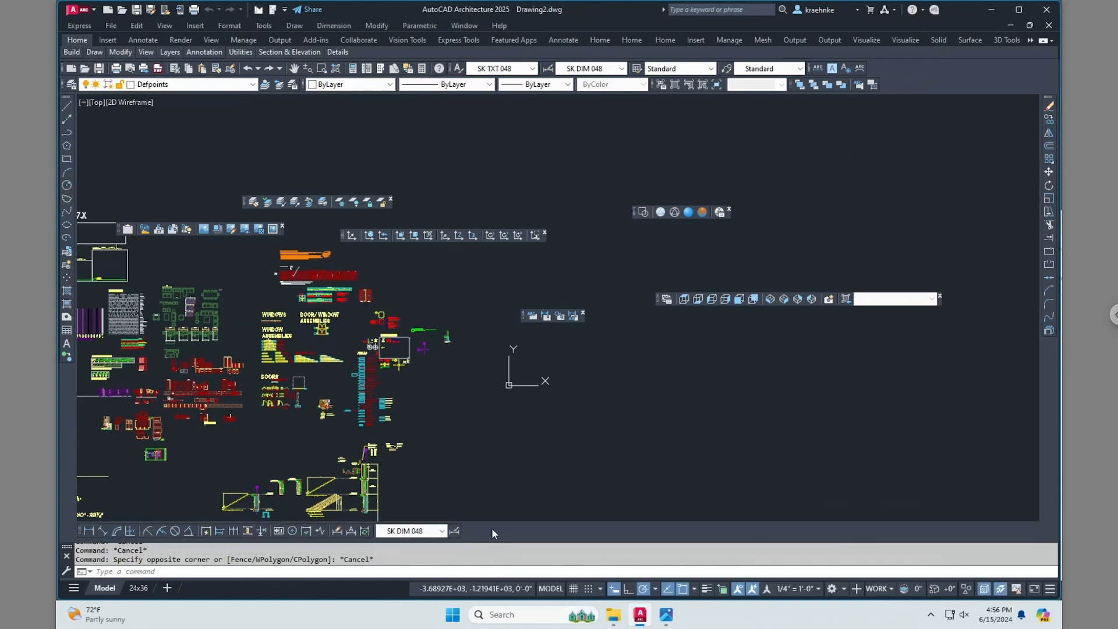
Check the toolbar row above the command line in the reference image and dock the UCS toolbar ahead of the Dimension toolbar
key(alt+Tab)
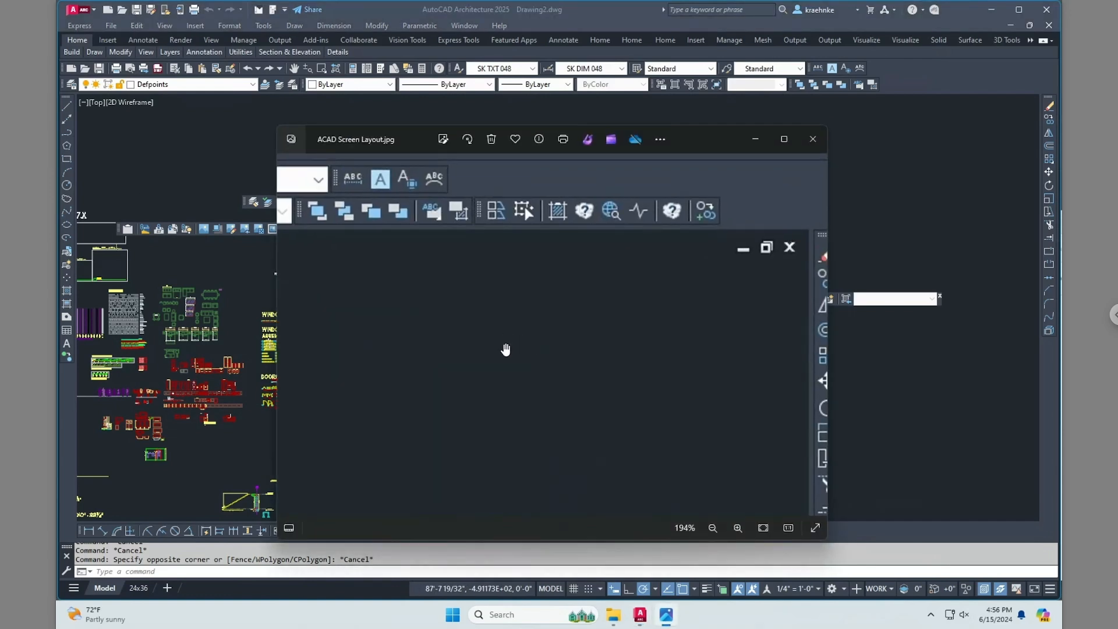
scroll(474, 387, down, 3)
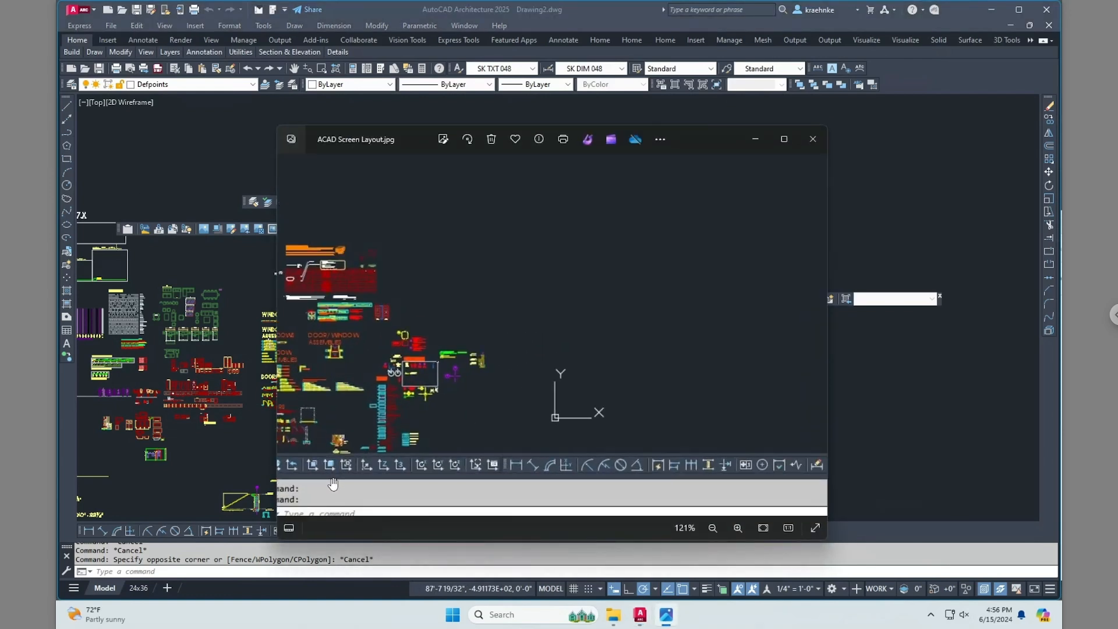
drag(470, 367, 622, 282)
drag(586, 324, 614, 321)
scroll(618, 340, down, 2)
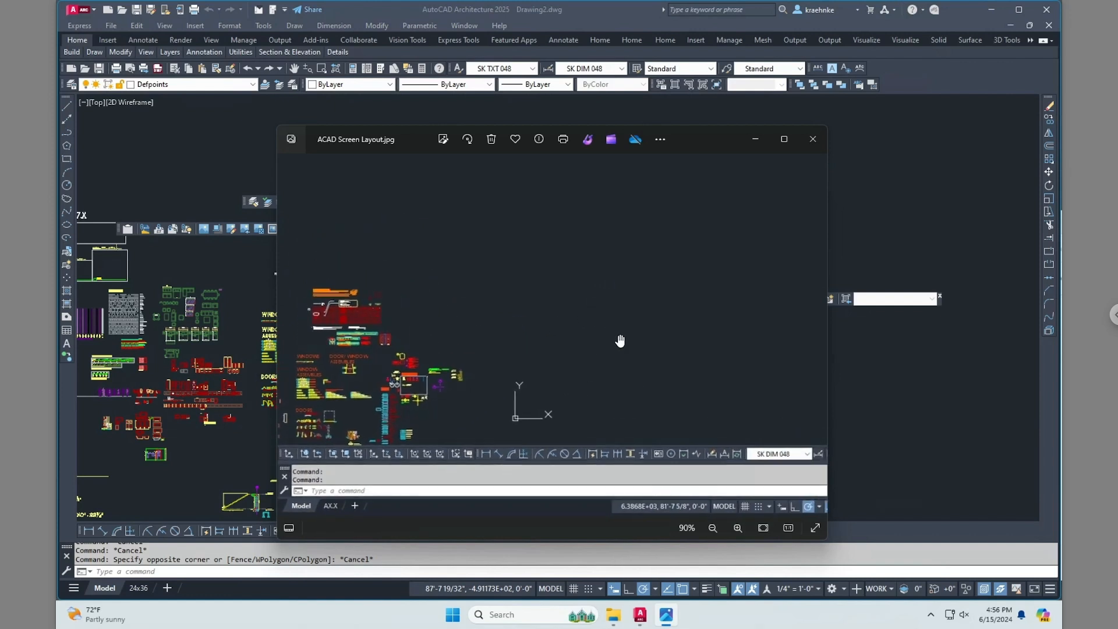
scroll(602, 419, down, 1)
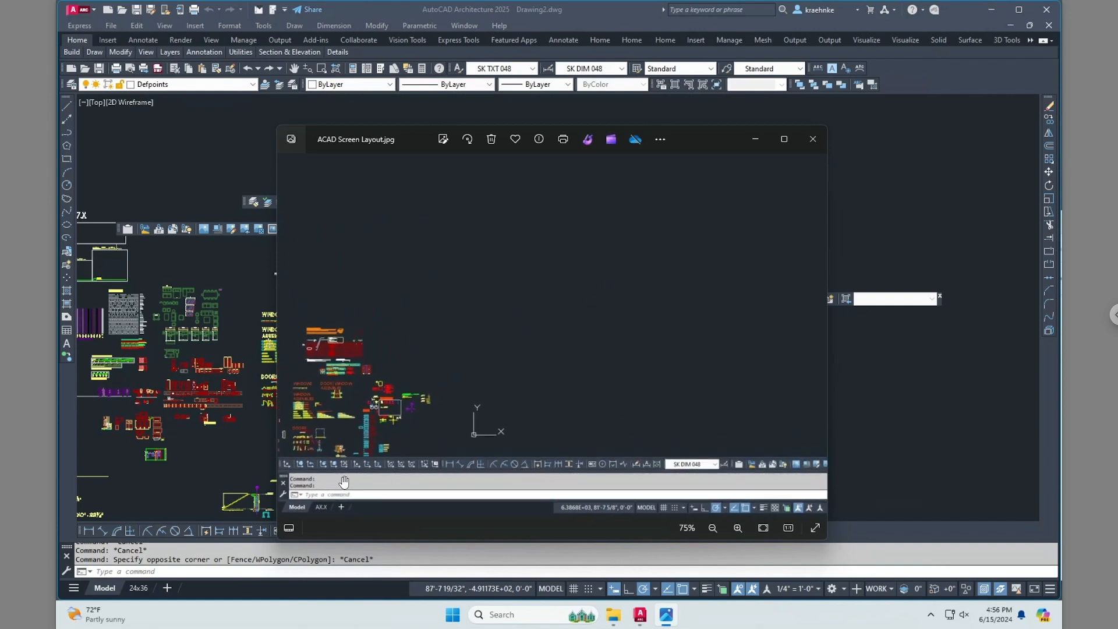
scroll(362, 479, up, 2)
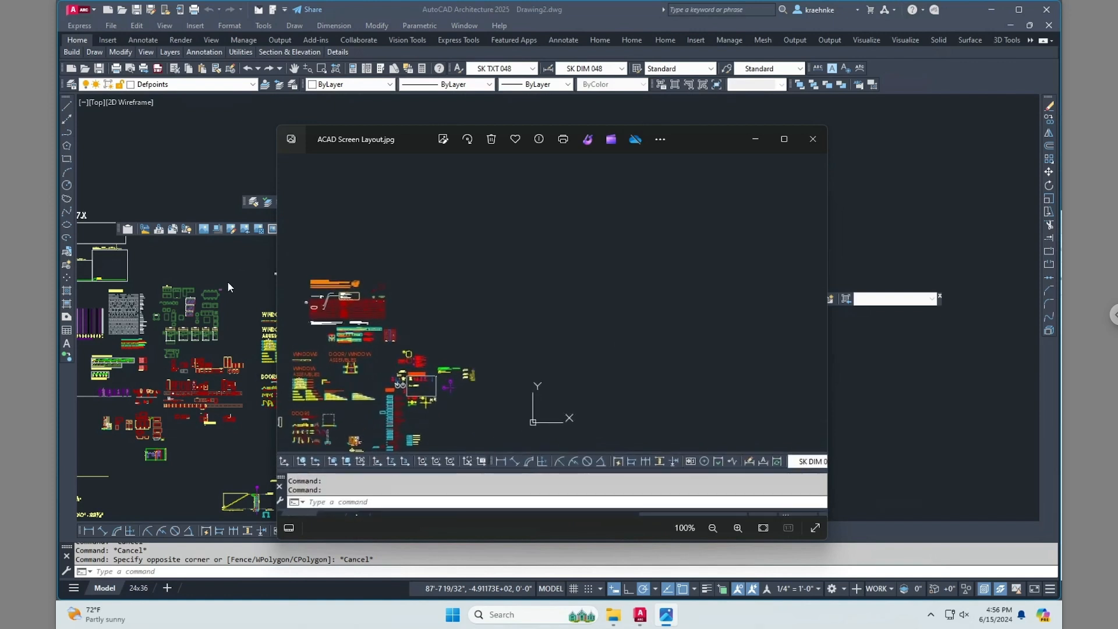
click(227, 280)
key(Escape)
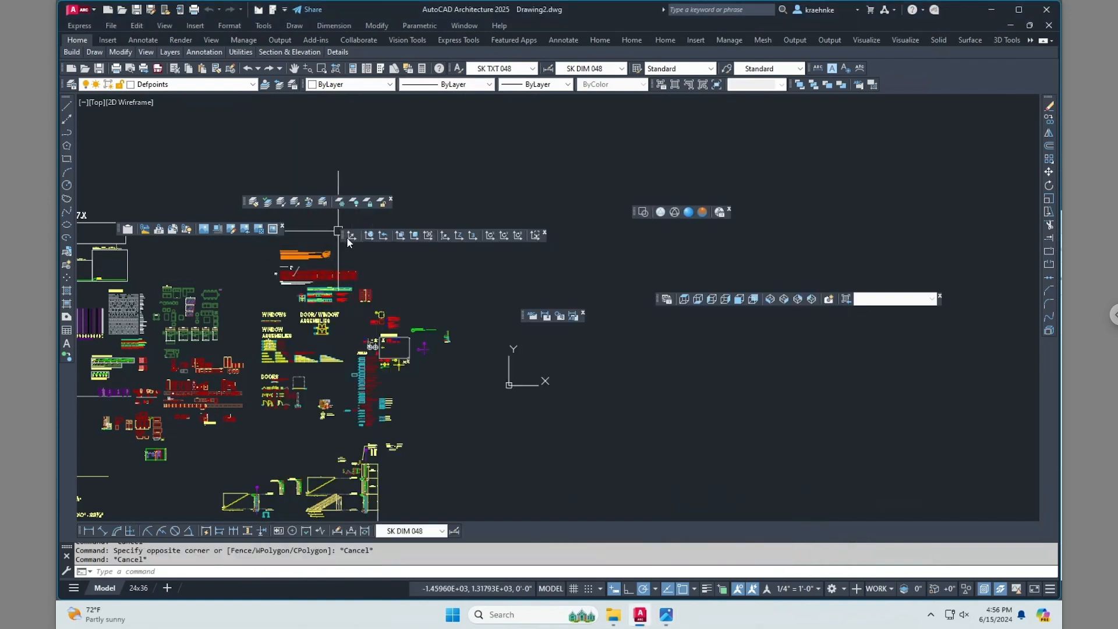
drag(344, 238, 106, 532)
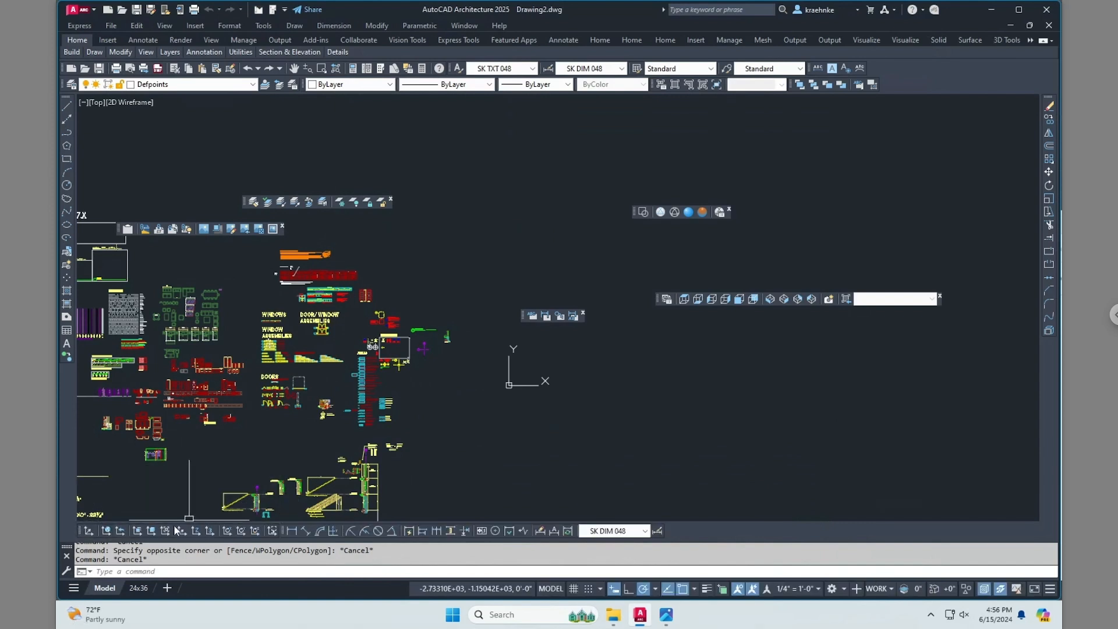
Check the rest of that toolbar row in the reference image and move the floating Layers II toolbar to the empty drawing area below the View toolbar
key(alt+Tab)
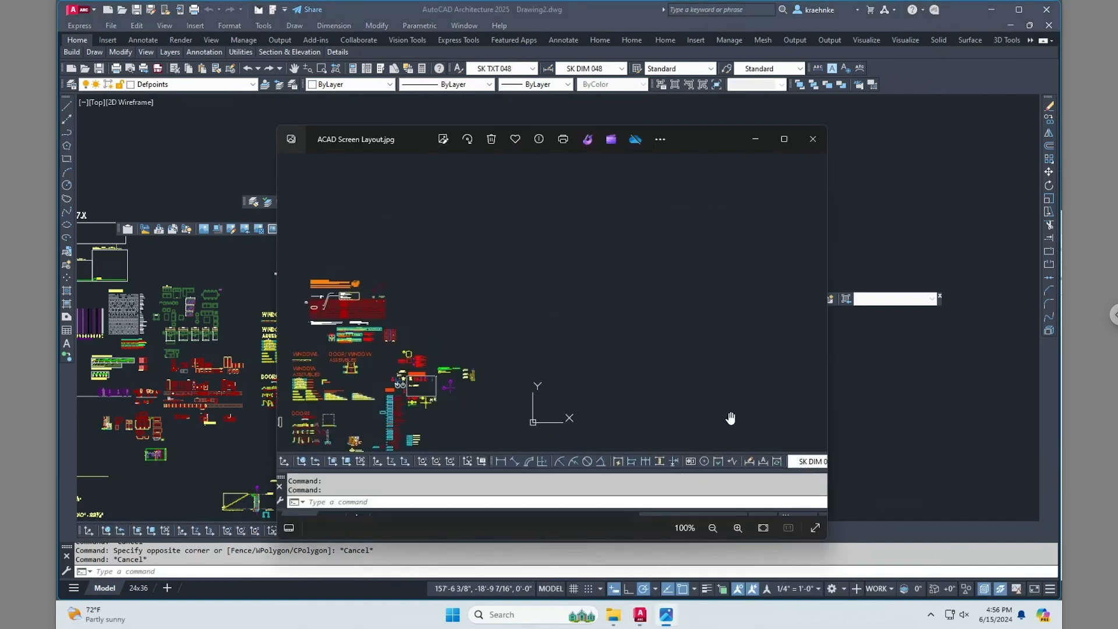
scroll(690, 472, up, 1)
drag(691, 472, 368, 441)
drag(690, 446, 521, 431)
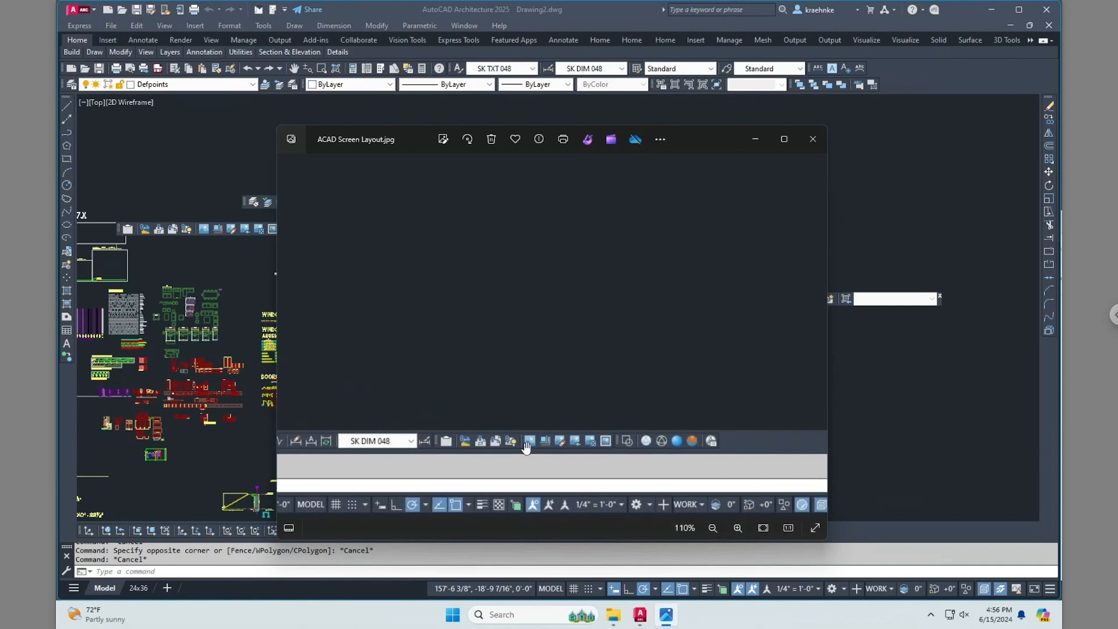
click(951, 389)
key(Escape)
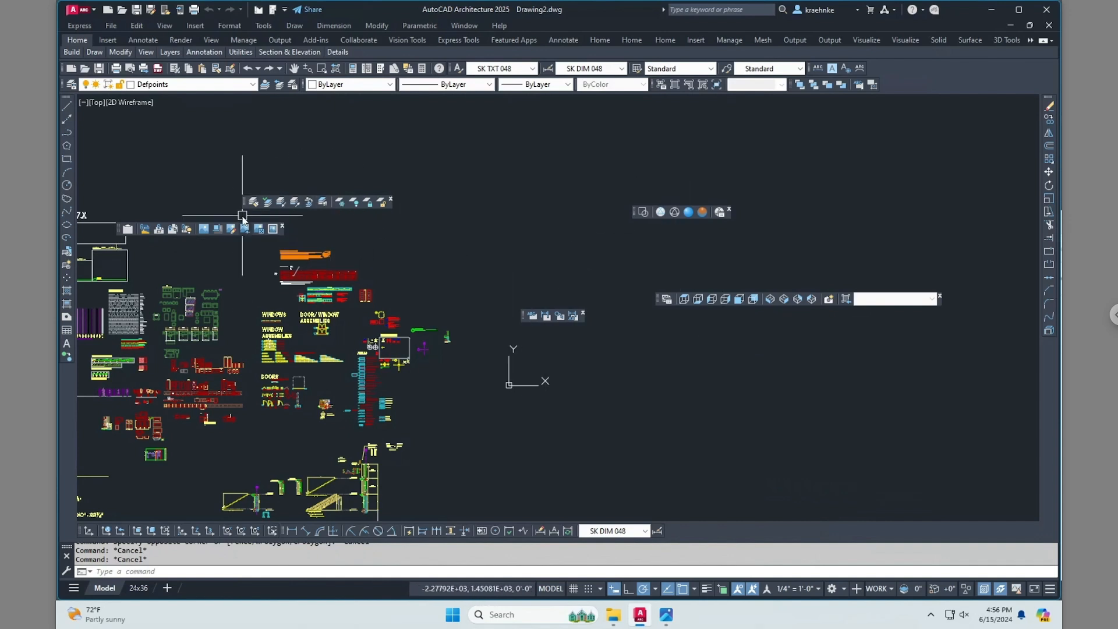
drag(247, 204, 832, 379)
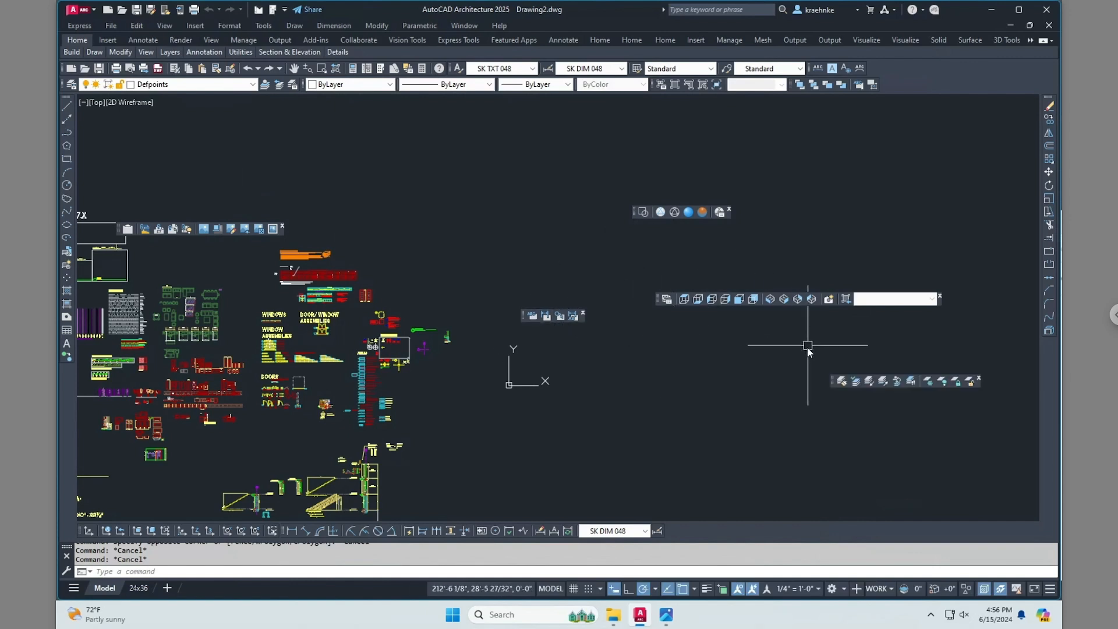
Check the reference layout image and dock the floating Reference toolbar beside the Dimension toolbar
key(alt+Tab)
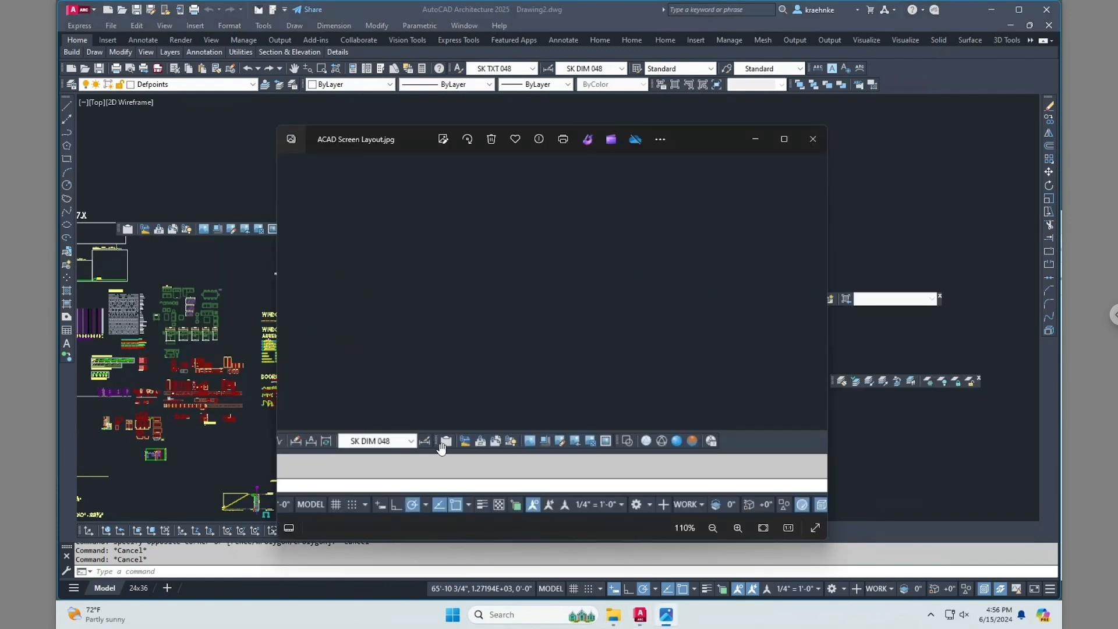
key(alt+Tab)
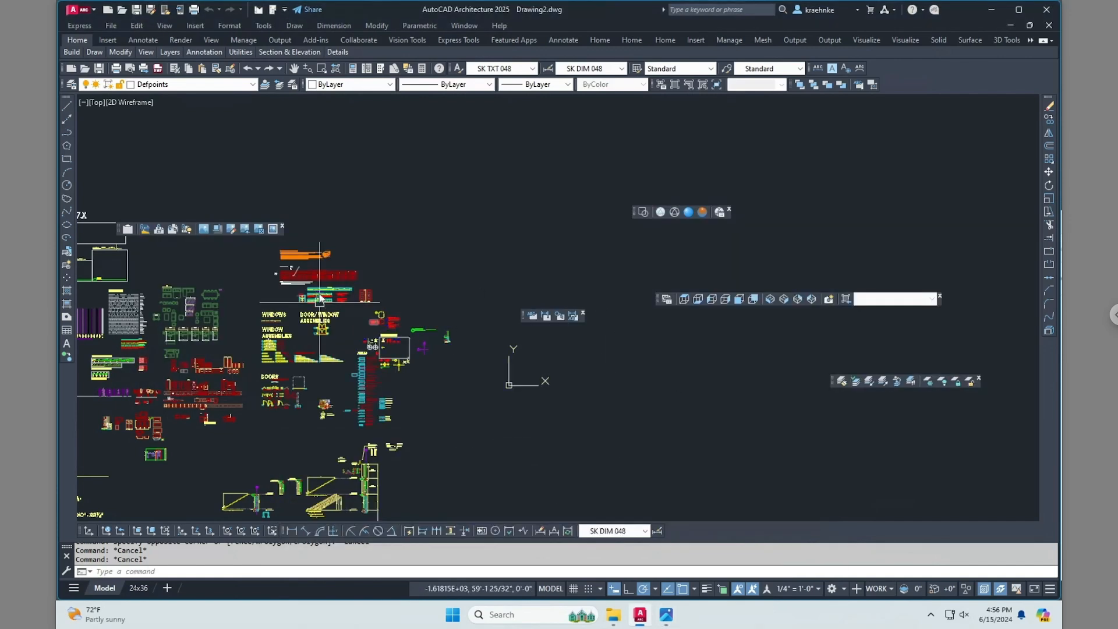
drag(120, 234, 684, 535)
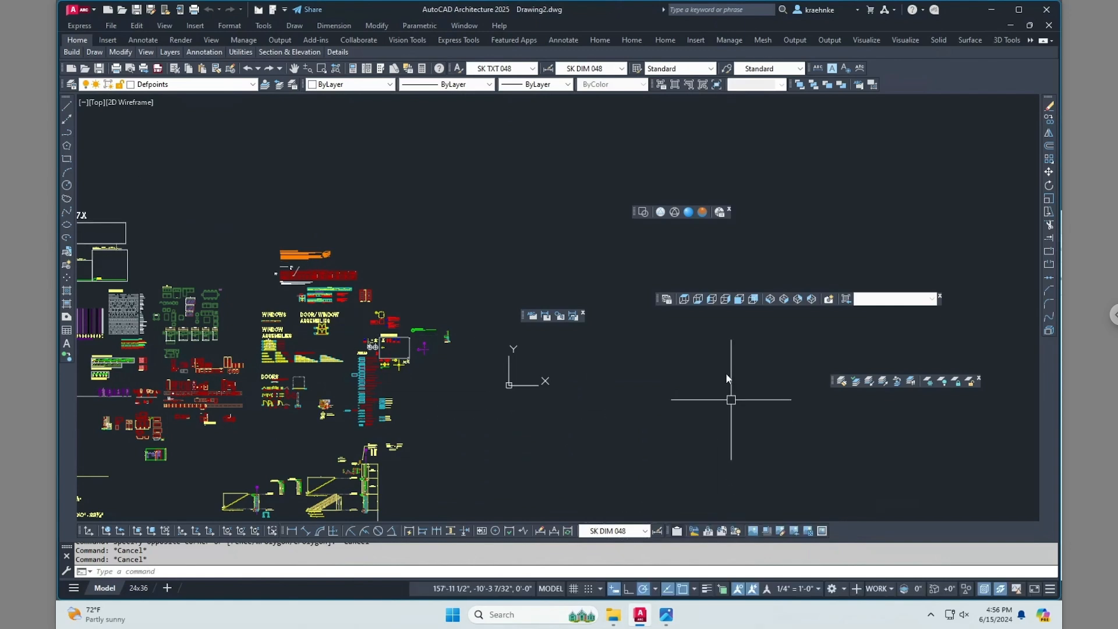
Check the reference layout image and dock the floating Visual Styles toolbar beside the Reference toolbar
key(alt+Tab)
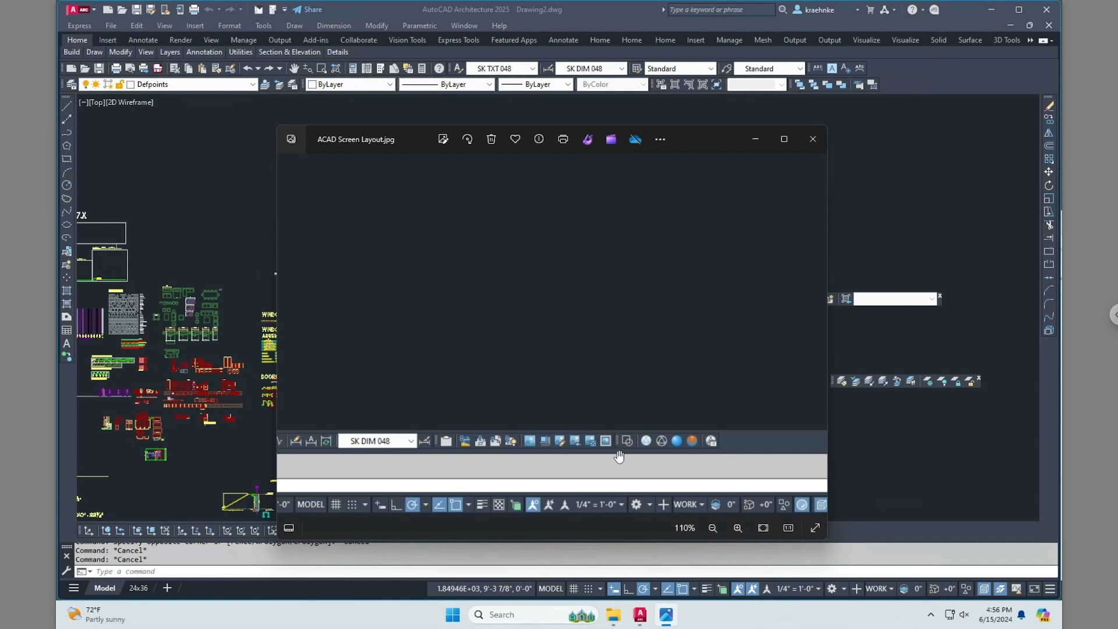
key(alt+Tab)
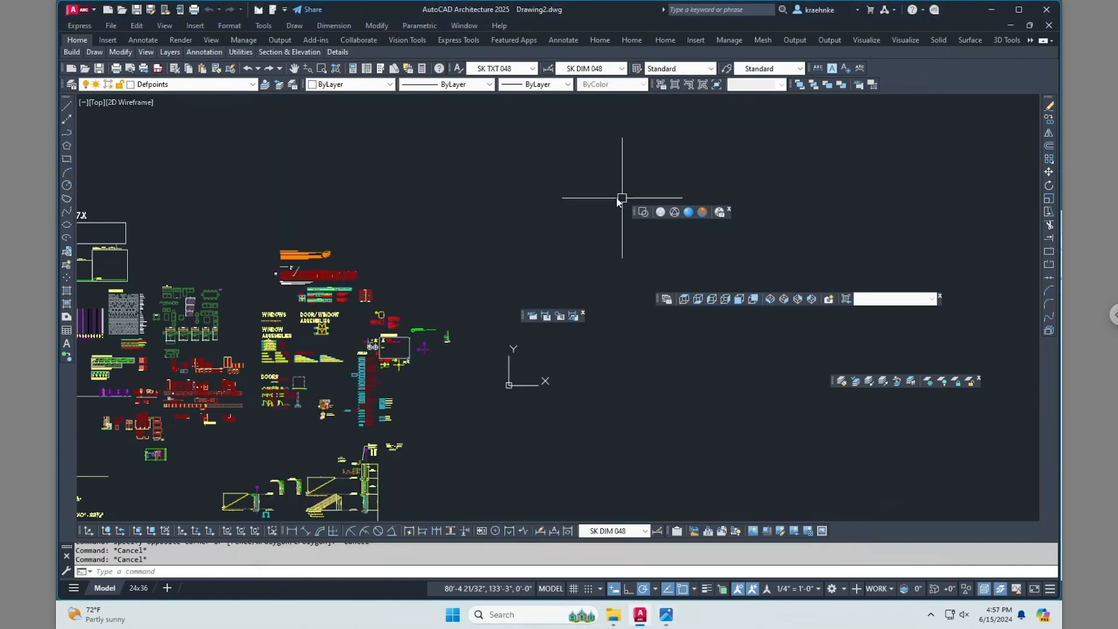
drag(635, 213, 861, 531)
Check the vertical toolbar columns in the reference layout image and dock the Draw toolbar on the outer side of the Modify toolbar
key(alt+Tab)
drag(668, 374, 540, 459)
drag(644, 315, 655, 425)
drag(689, 272, 697, 327)
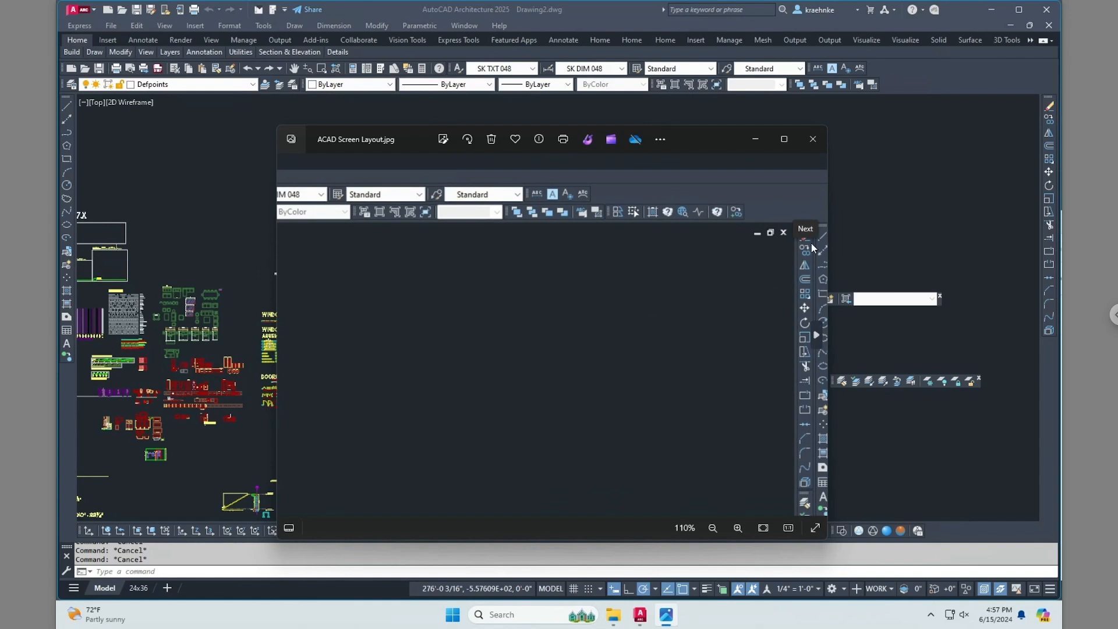
click(892, 218)
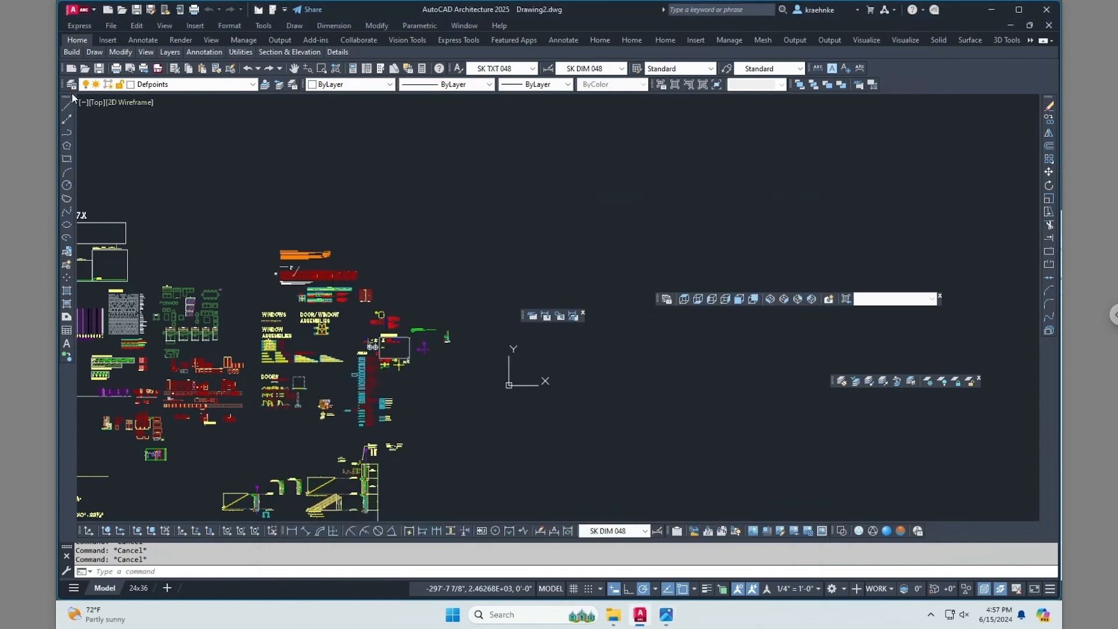
mouse_move(67, 97)
mouse_down()
mouse_move(319, 138)
mouse_move(973, 118)
mouse_move(1063, 108)
mouse_move(1062, 95)
mouse_up()
Check the lower part of the reference columns and dock the Layers II toolbar below Modify and the View toolbar below Draw
key(alt+Tab)
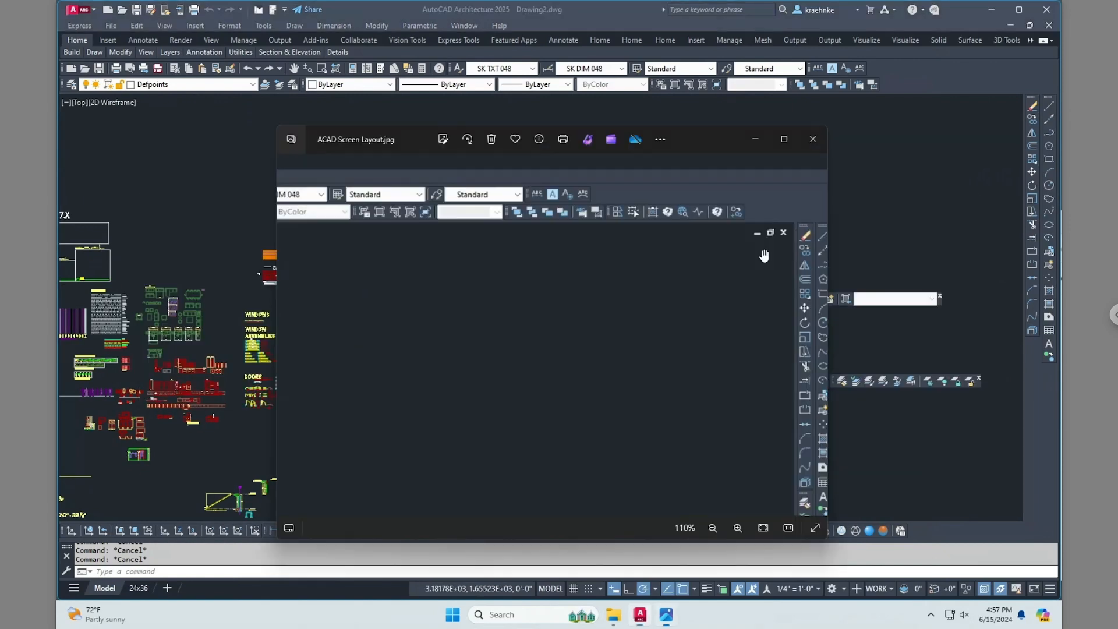
scroll(658, 318, down, 3)
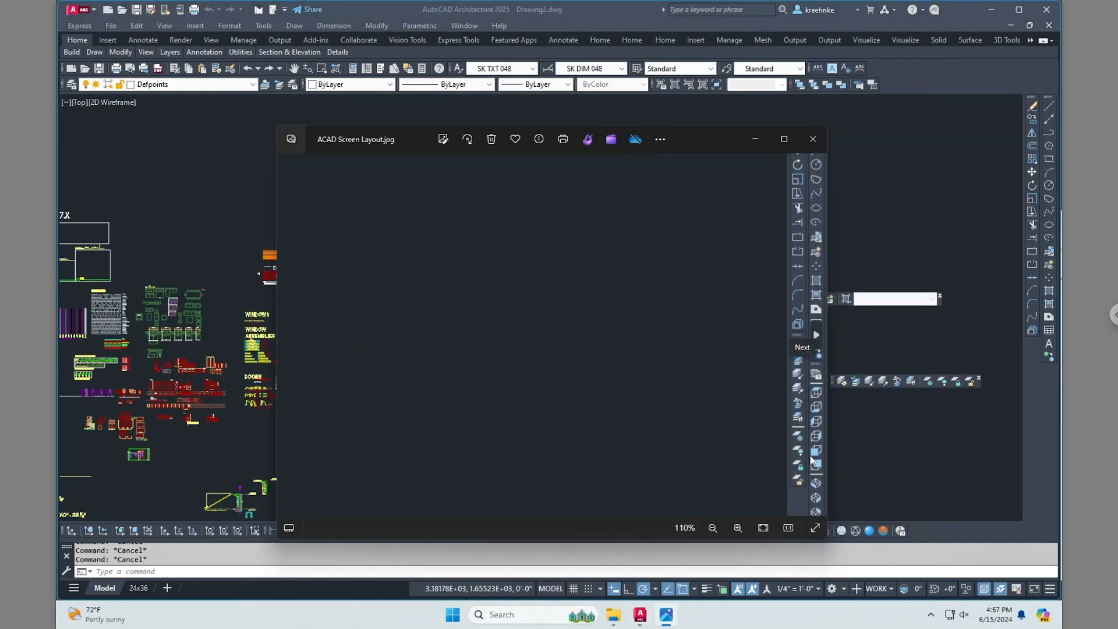
click(915, 175)
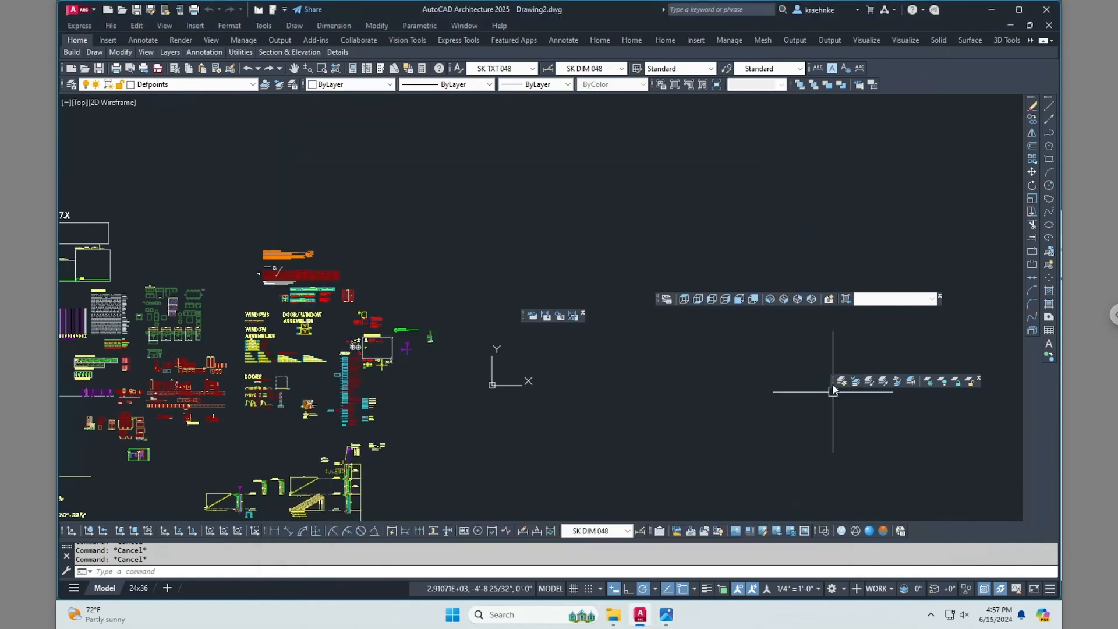
drag(834, 384, 1029, 358)
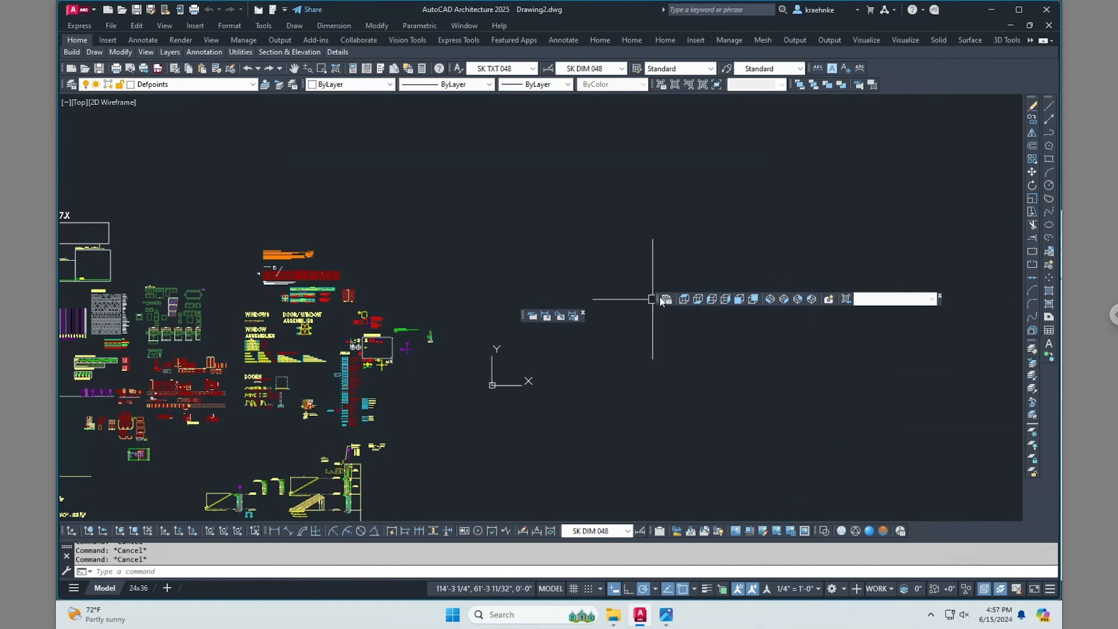
drag(662, 301, 1046, 400)
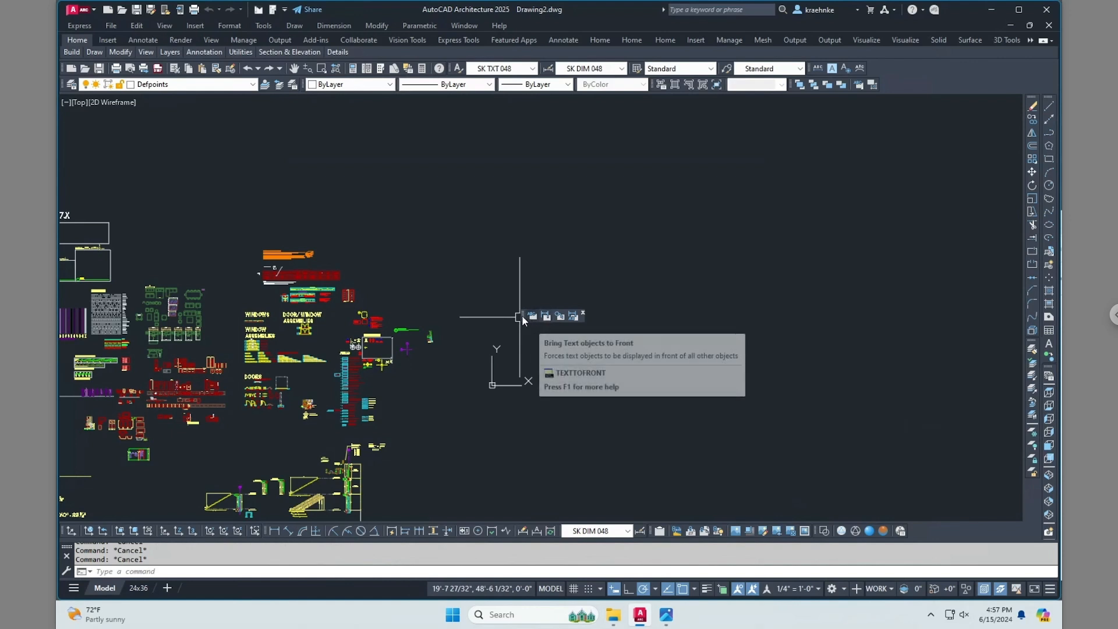
Dock the floating text-to-front toolbar at the end of the Draw Order toolbar row, compare the whole layout with the reference image and close it
drag(524, 315, 897, 85)
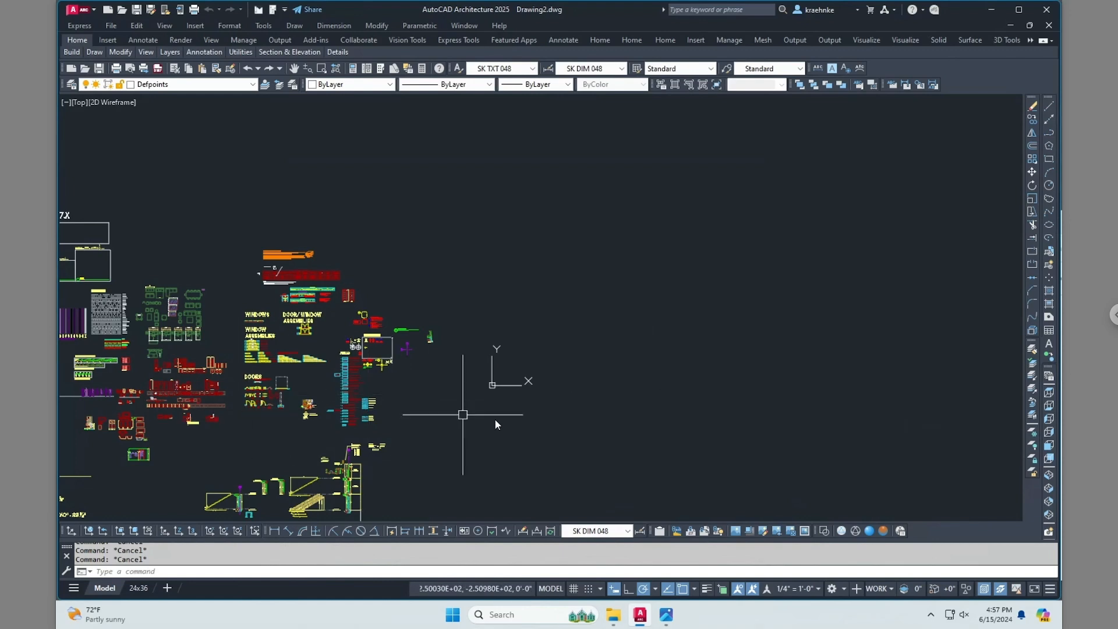
key(alt+Tab)
scroll(657, 359, down, 4)
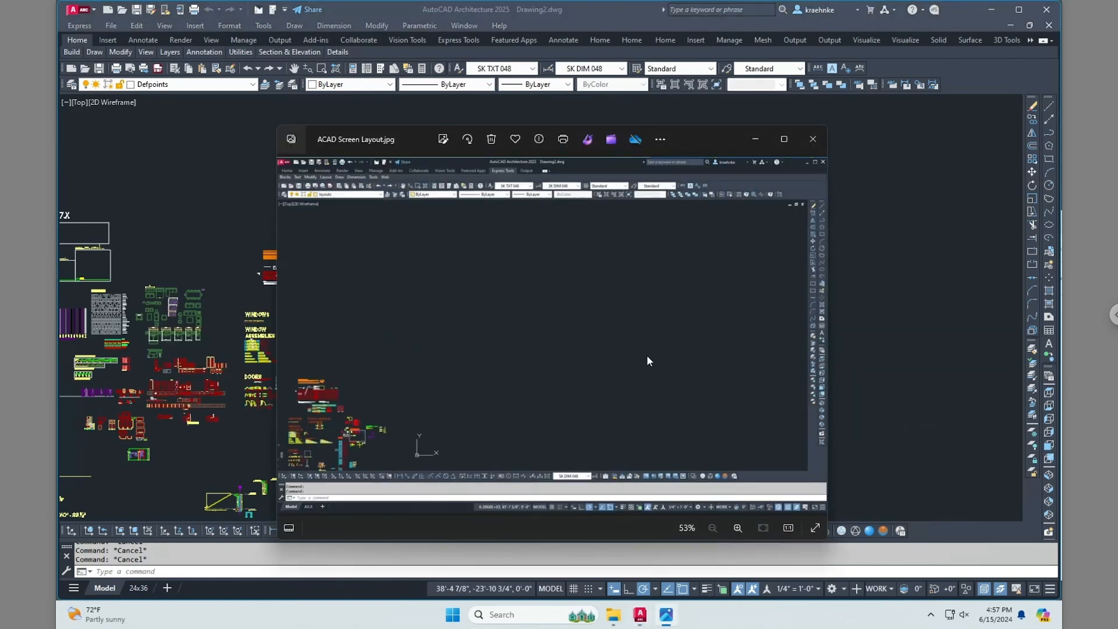
drag(688, 139, 724, 113)
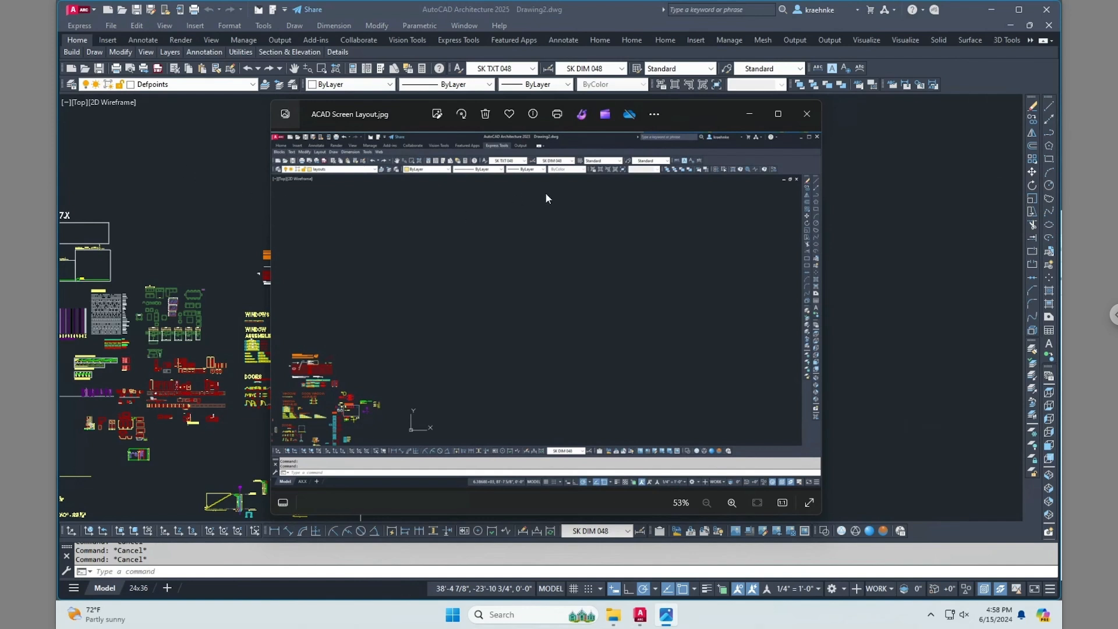
click(807, 114)
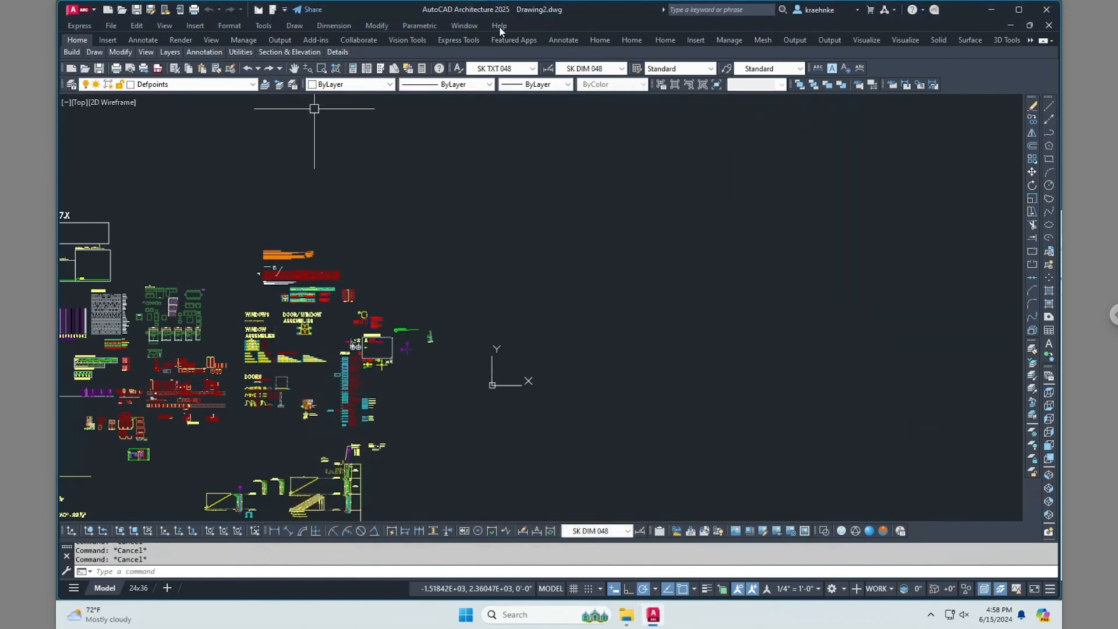
Hide the menu bar through the Quick Access Toolbar customization options
click(284, 10)
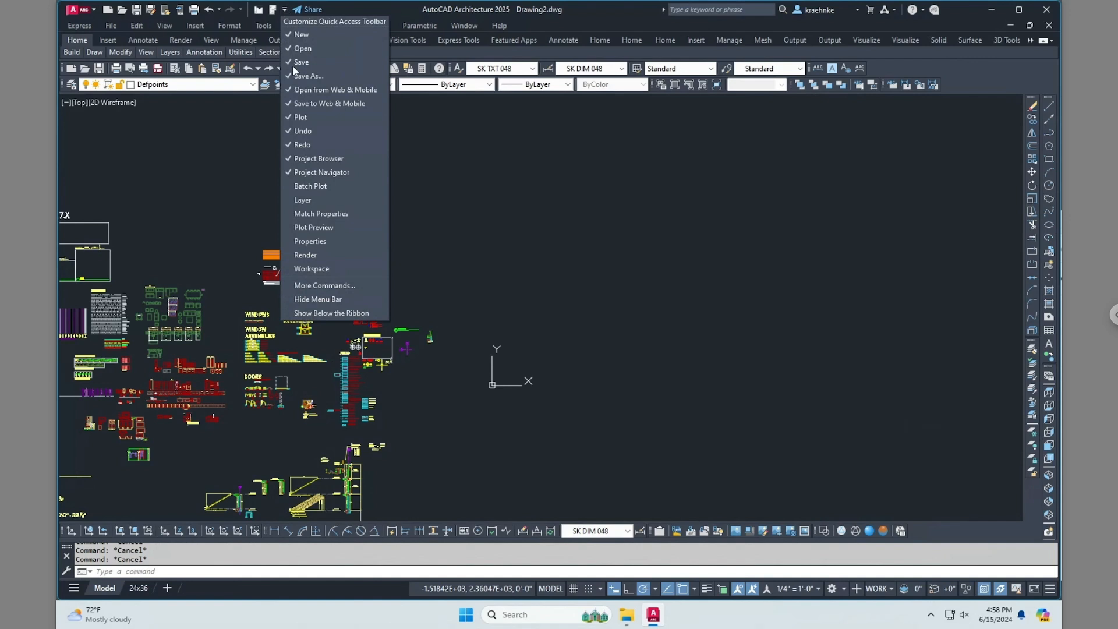
click(318, 299)
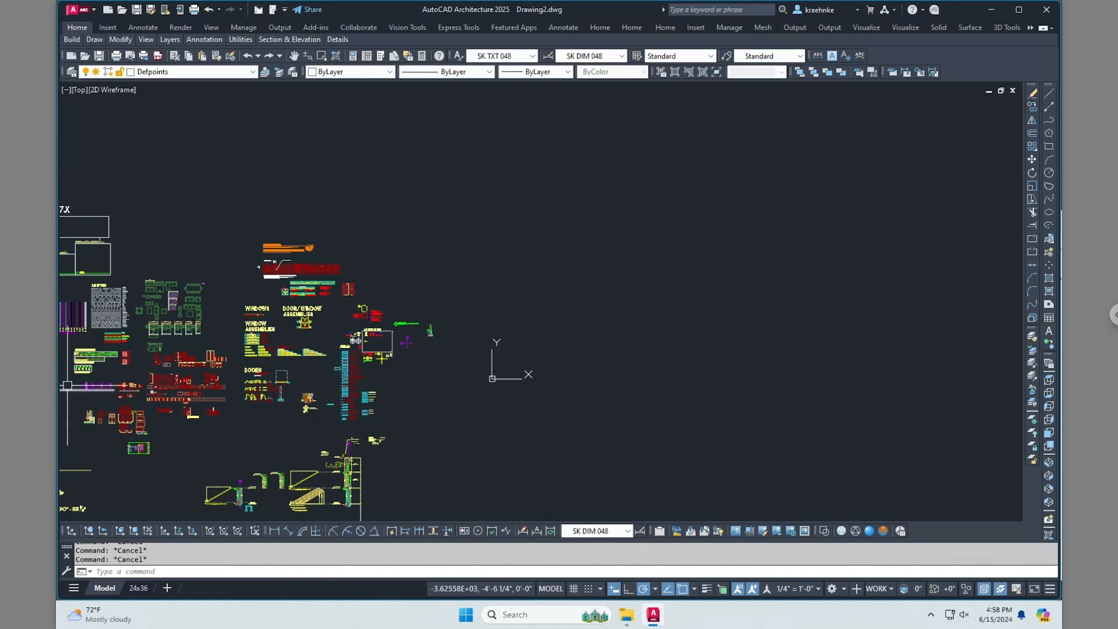
click(626, 460)
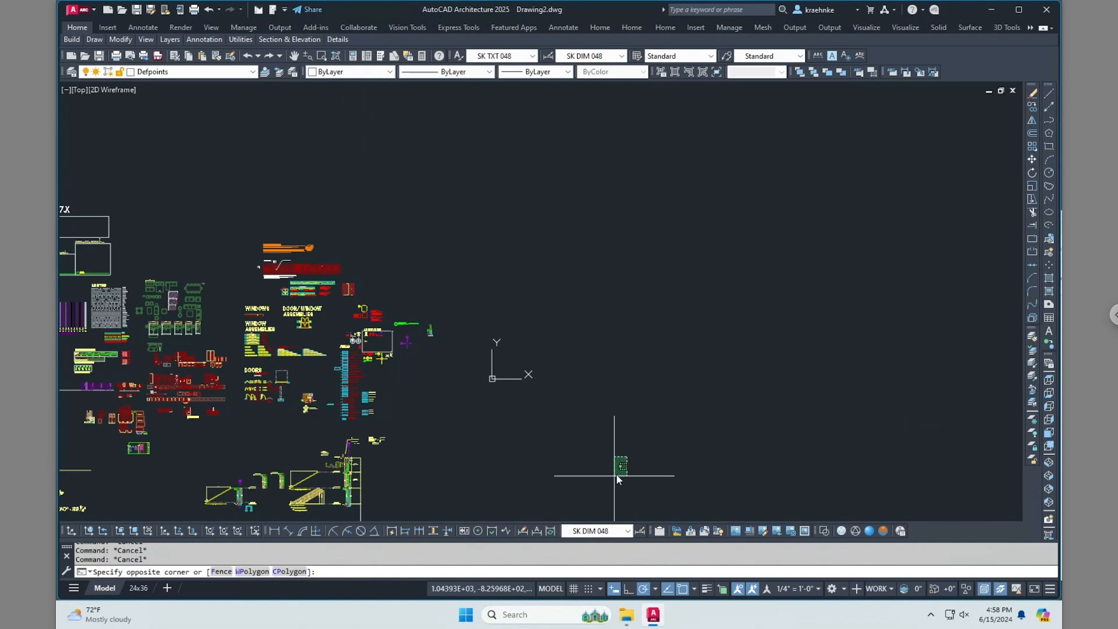
key(Escape)
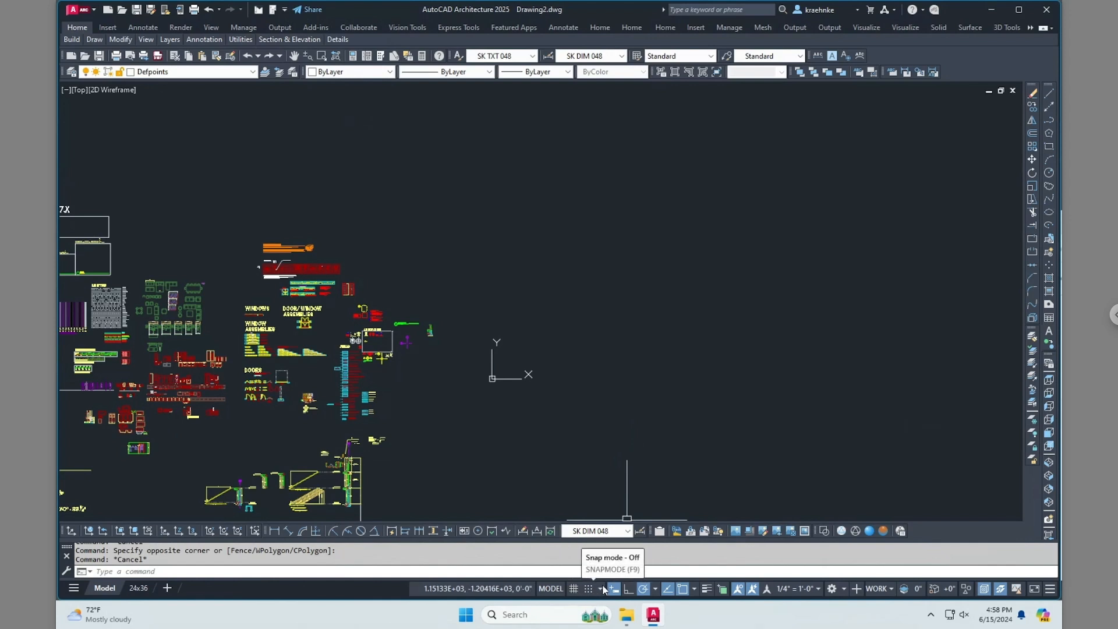
Turn Snap mode on and open the drafting settings for snap and grid
click(603, 590)
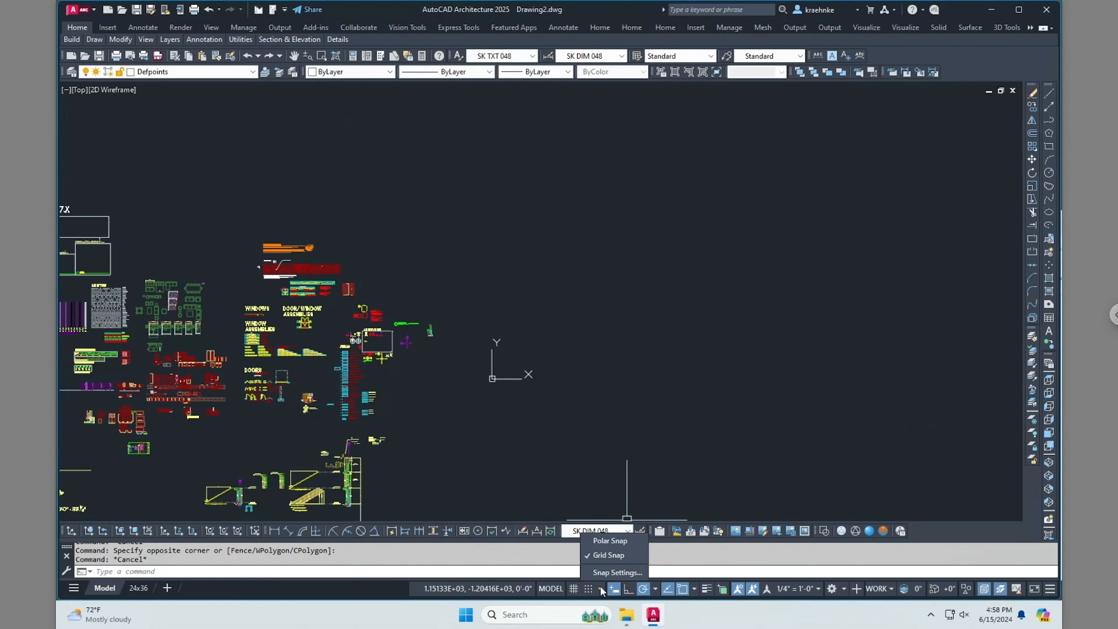
click(602, 589)
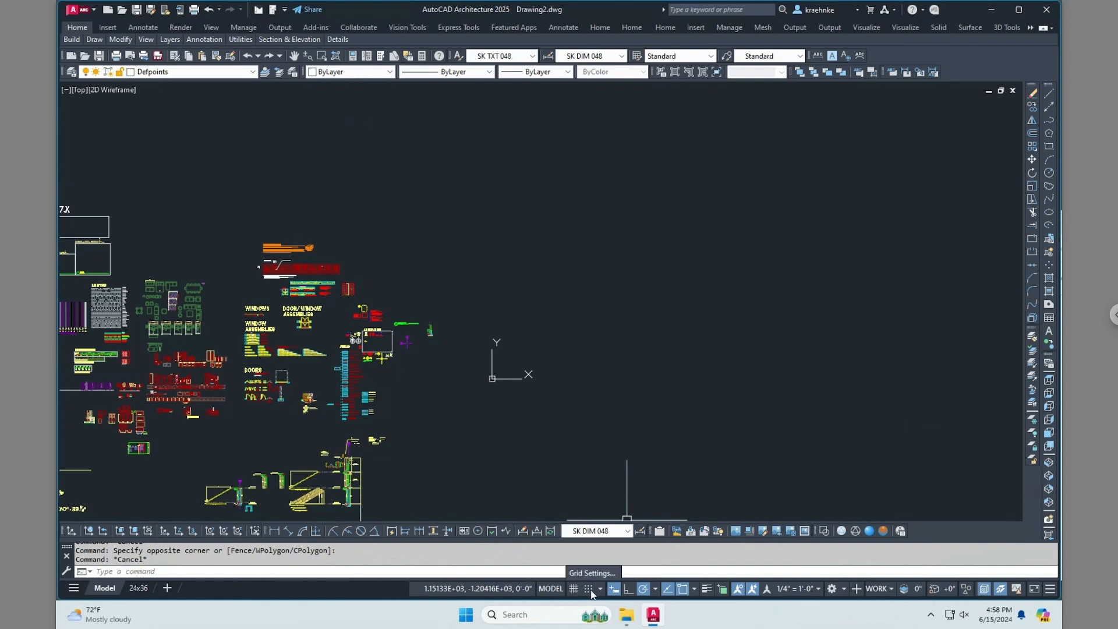
click(589, 589)
right_click(592, 592)
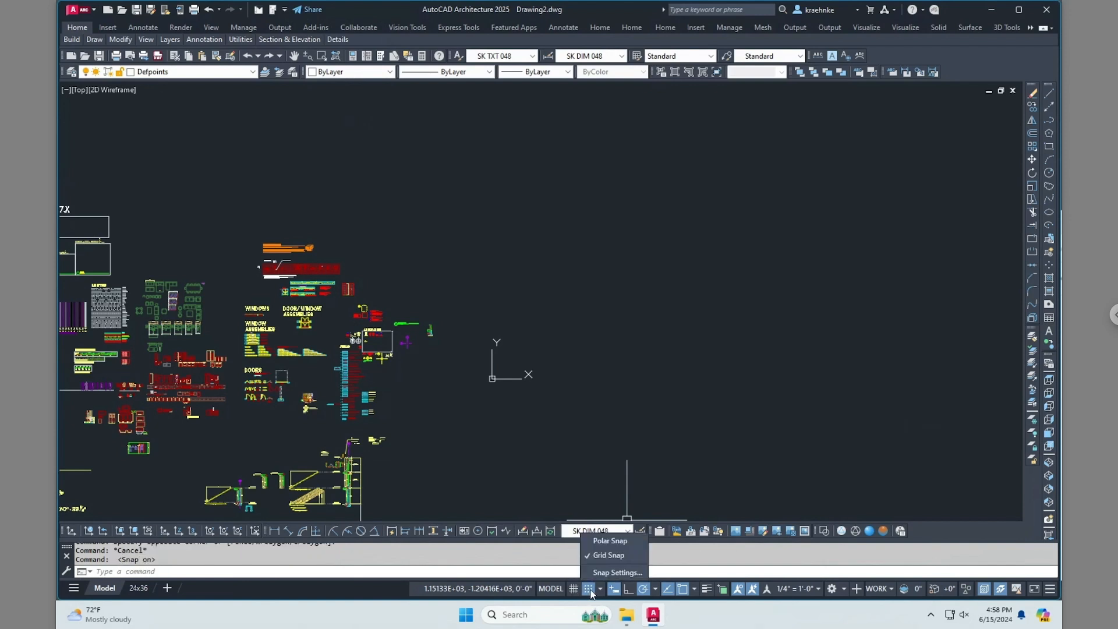
click(606, 574)
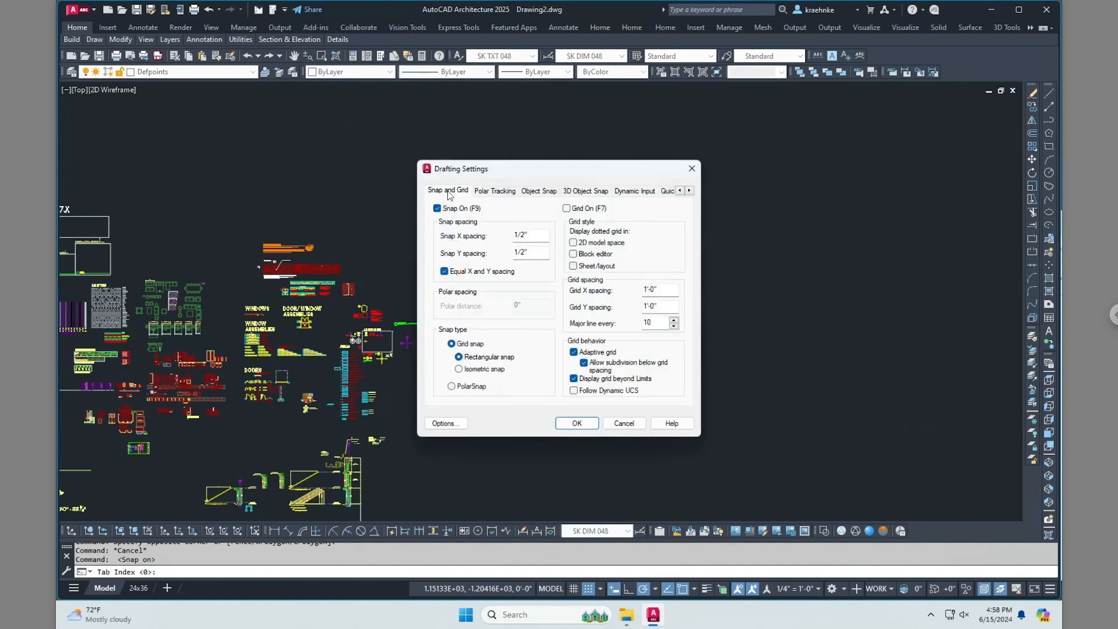
click(462, 211)
Review the polar tracking angles and the running object snap modes, including Midpoint, Insertion and Tangent, in the drafting settings
click(495, 193)
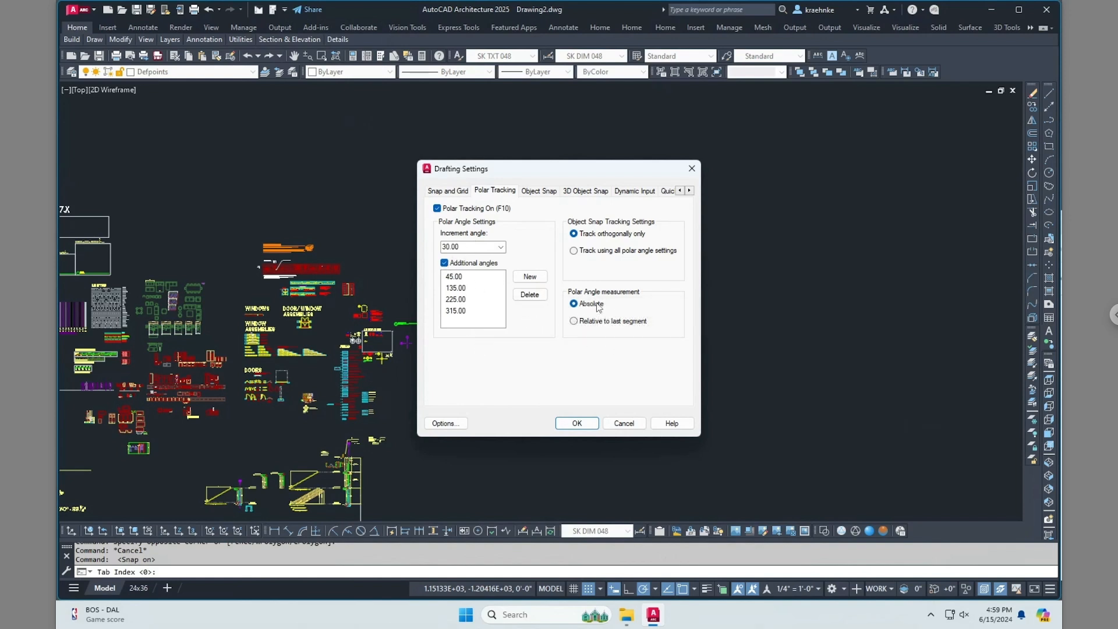
click(536, 191)
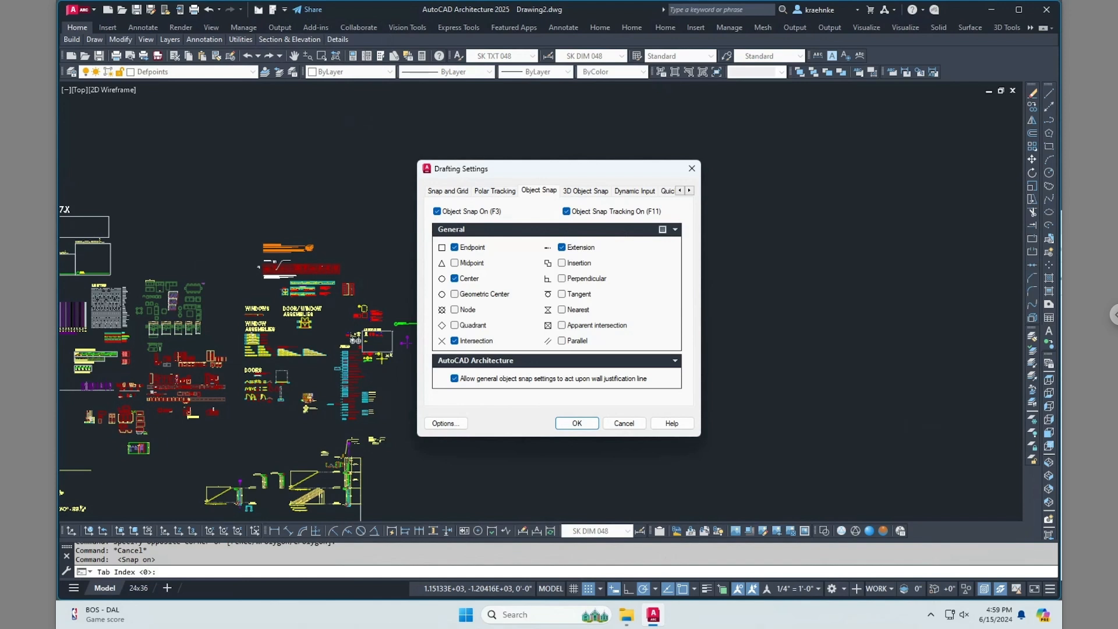
click(472, 263)
click(577, 266)
click(576, 299)
Review the 3D Object Snap, Dynamic Input, Quick Properties and Selection Cycling settings and close the drafting settings with OK
click(592, 196)
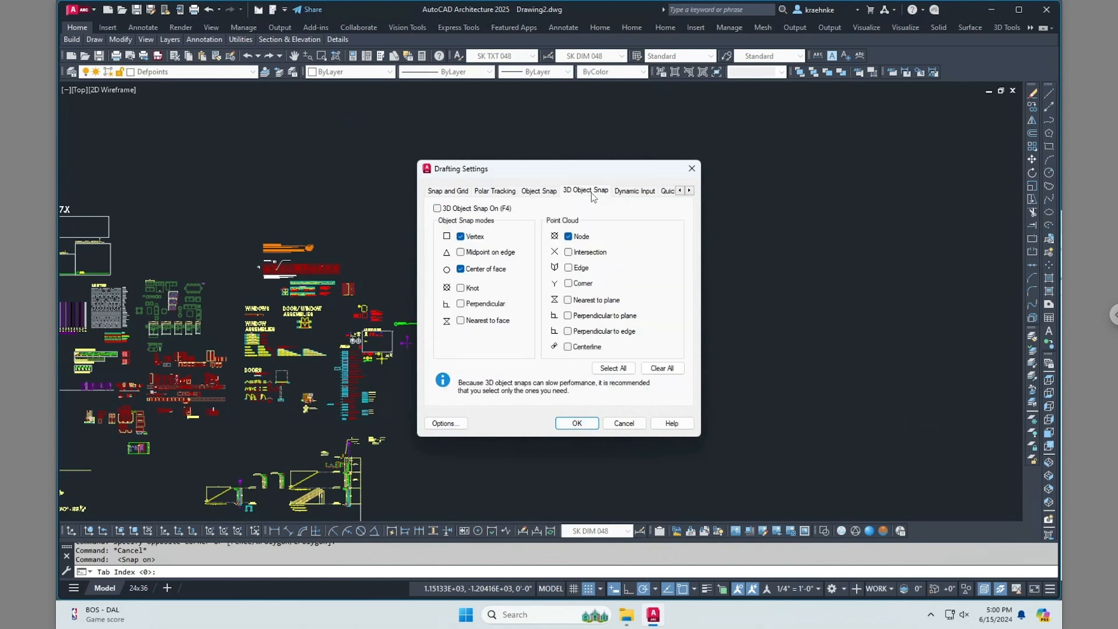
click(636, 192)
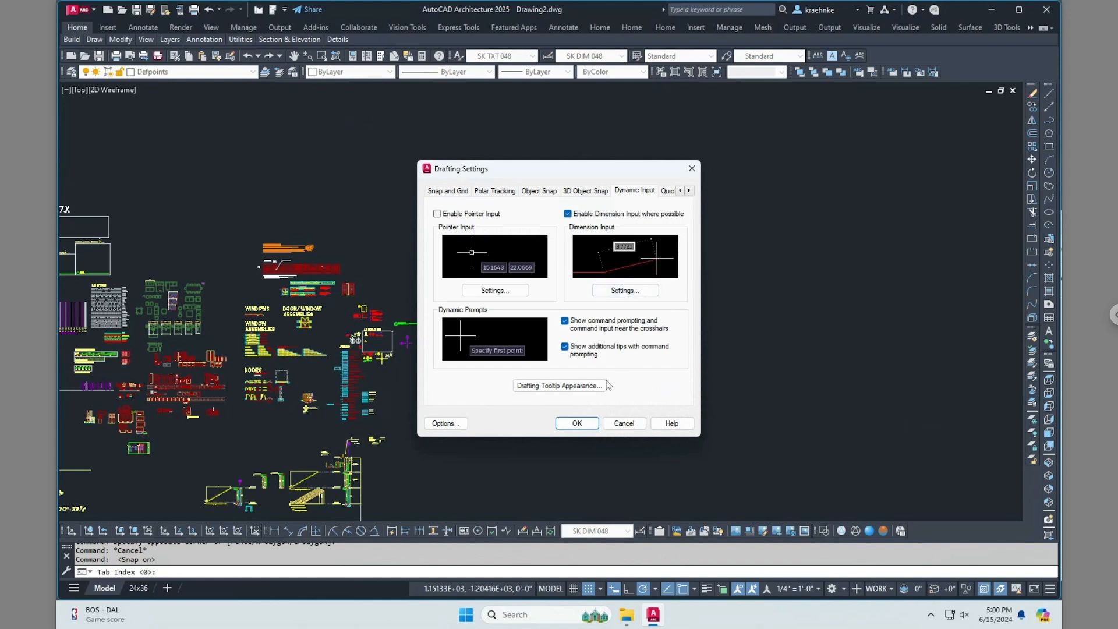
click(666, 193)
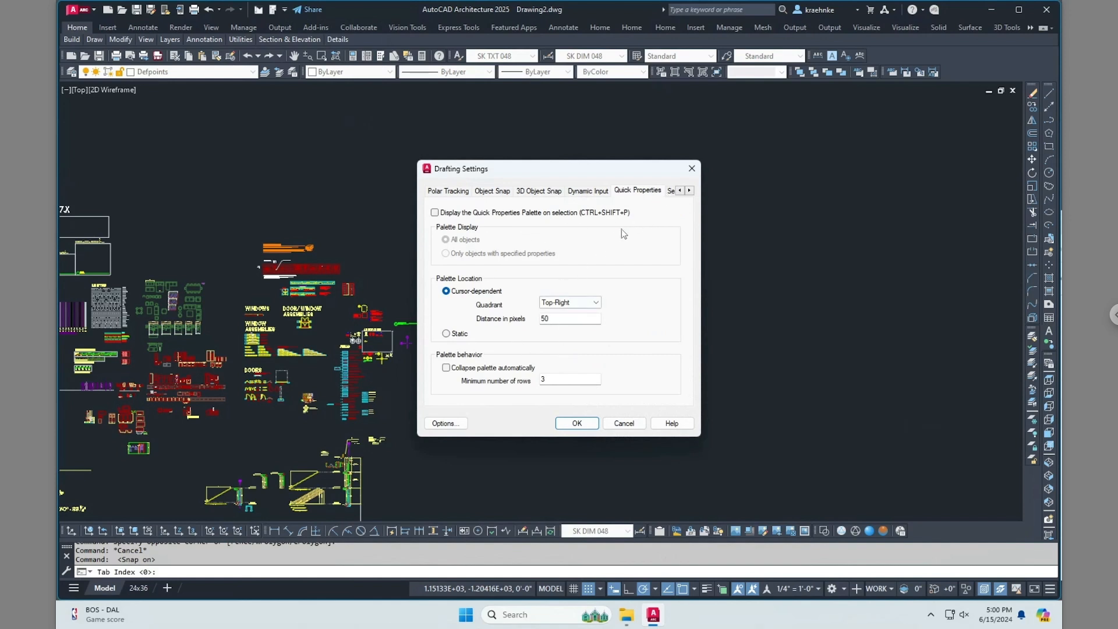
click(690, 191)
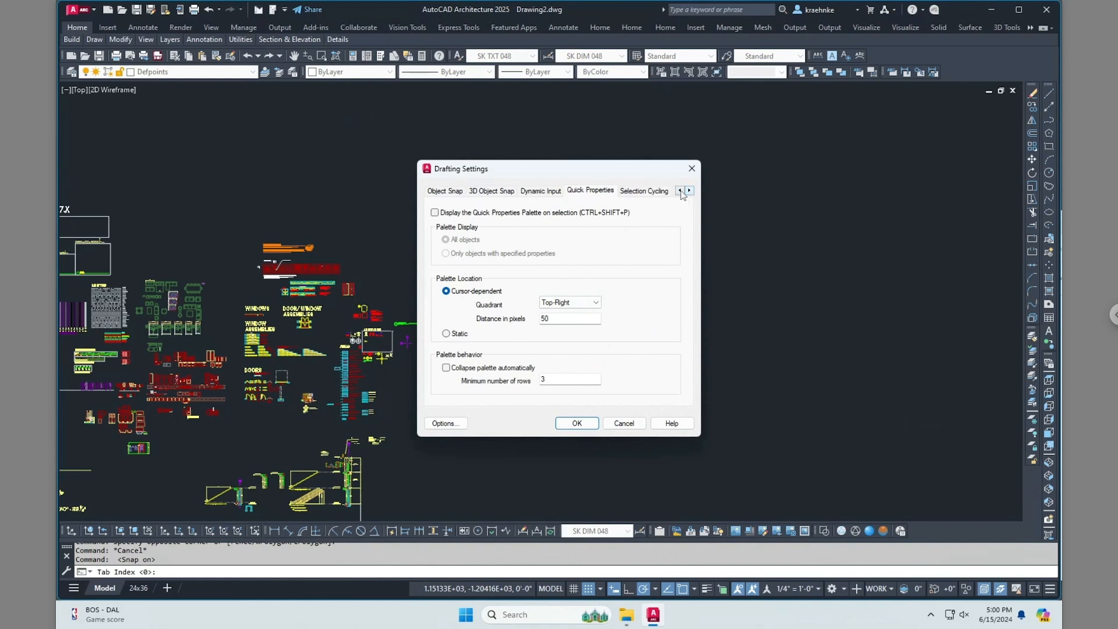
click(653, 192)
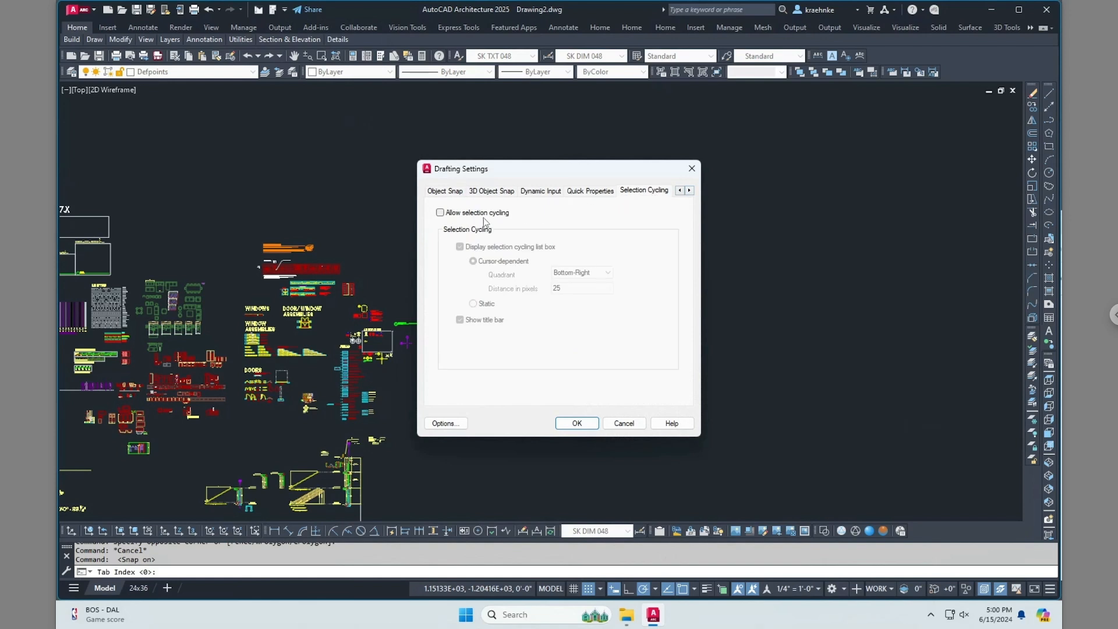
click(577, 423)
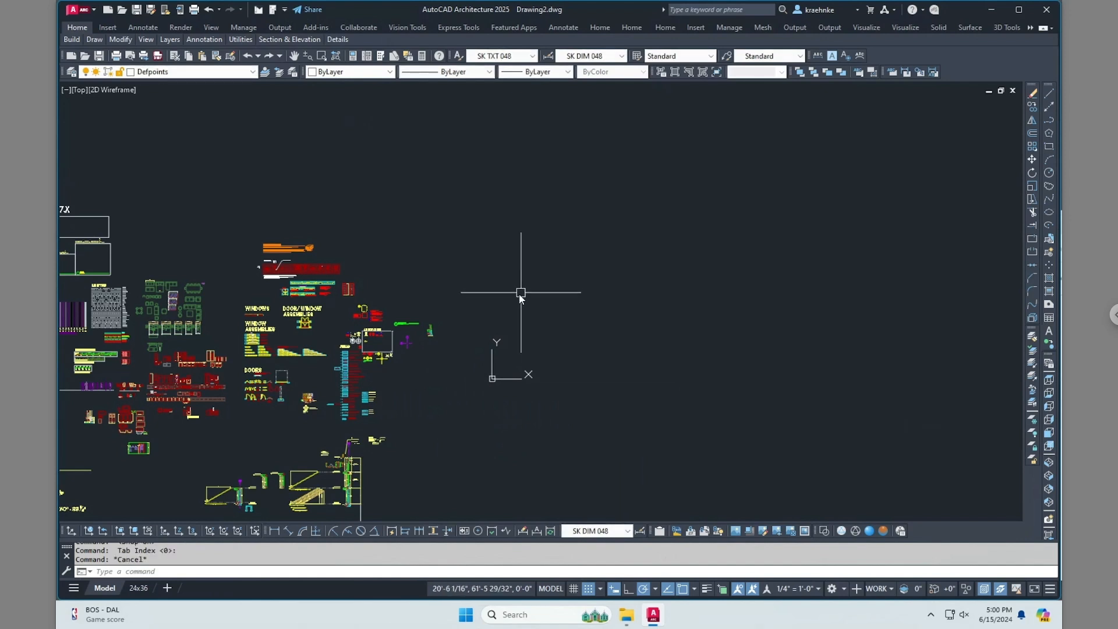
Start a trial polyline in the empty drawing area to view the dynamic input prompts, then cancel it
text(pl)
key(Return)
click(544, 304)
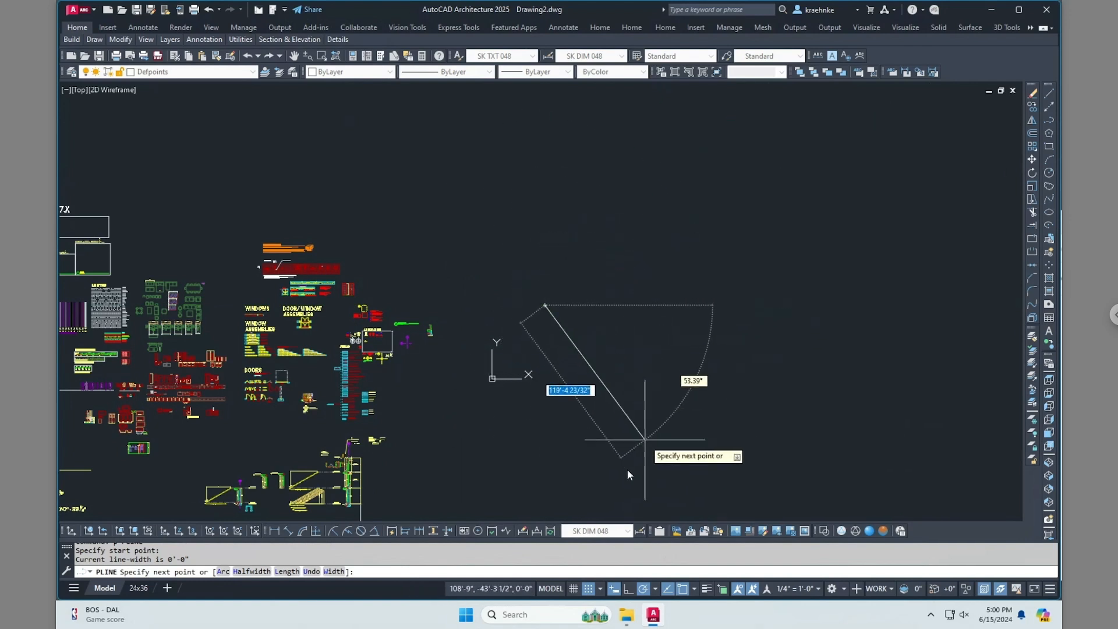
key(Escape)
Turn Dynamic Input off and check the cursor display with another trial polyline that is cancelled
click(615, 588)
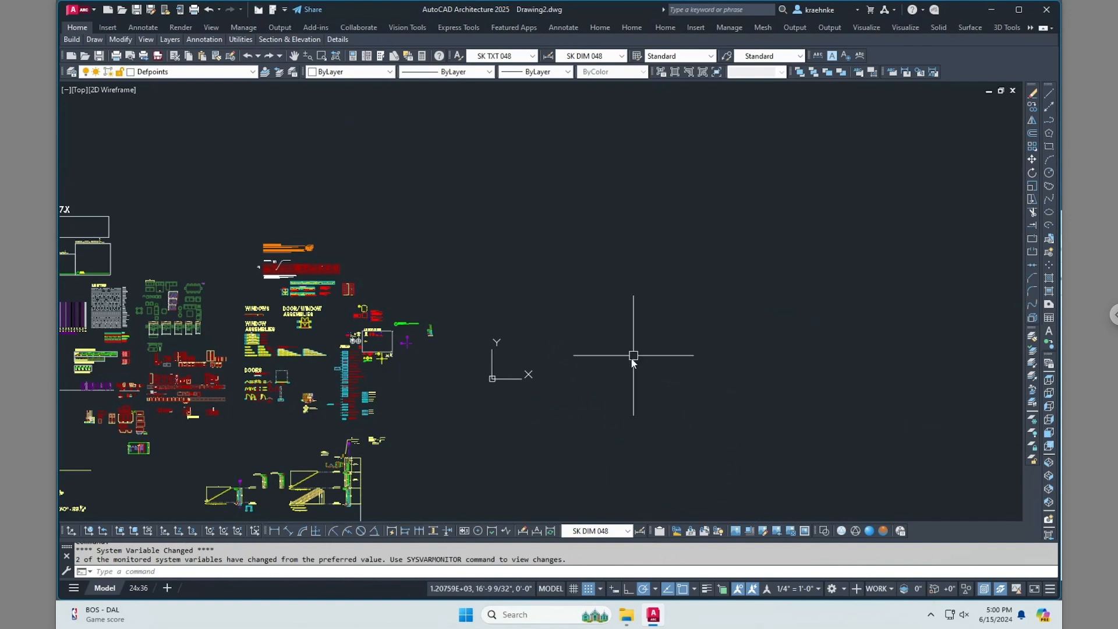
key(Return)
click(579, 359)
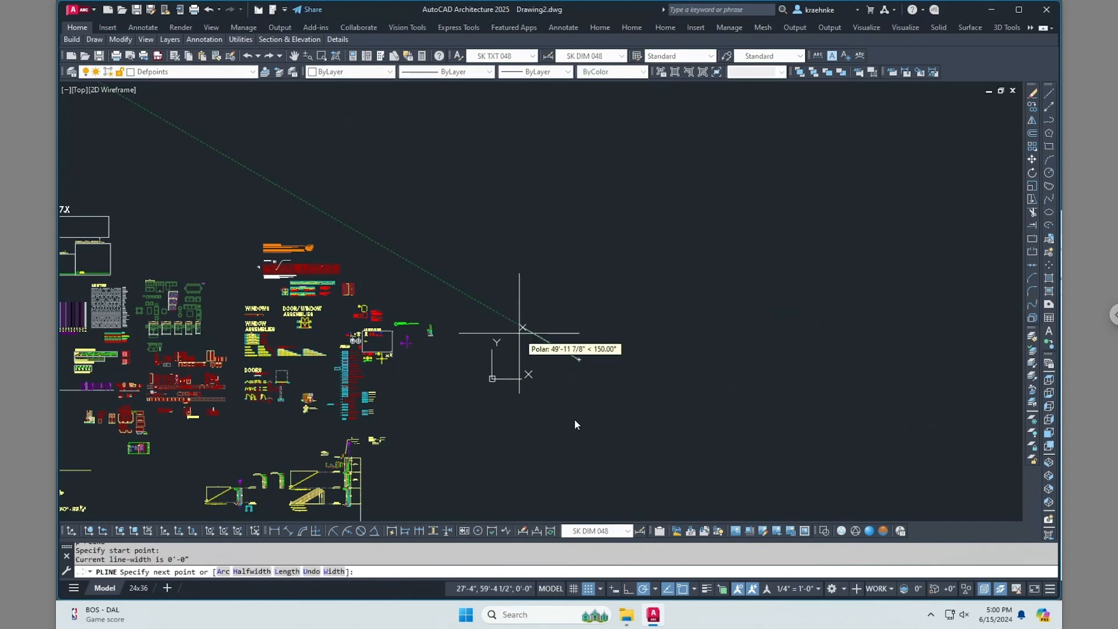
key(Escape)
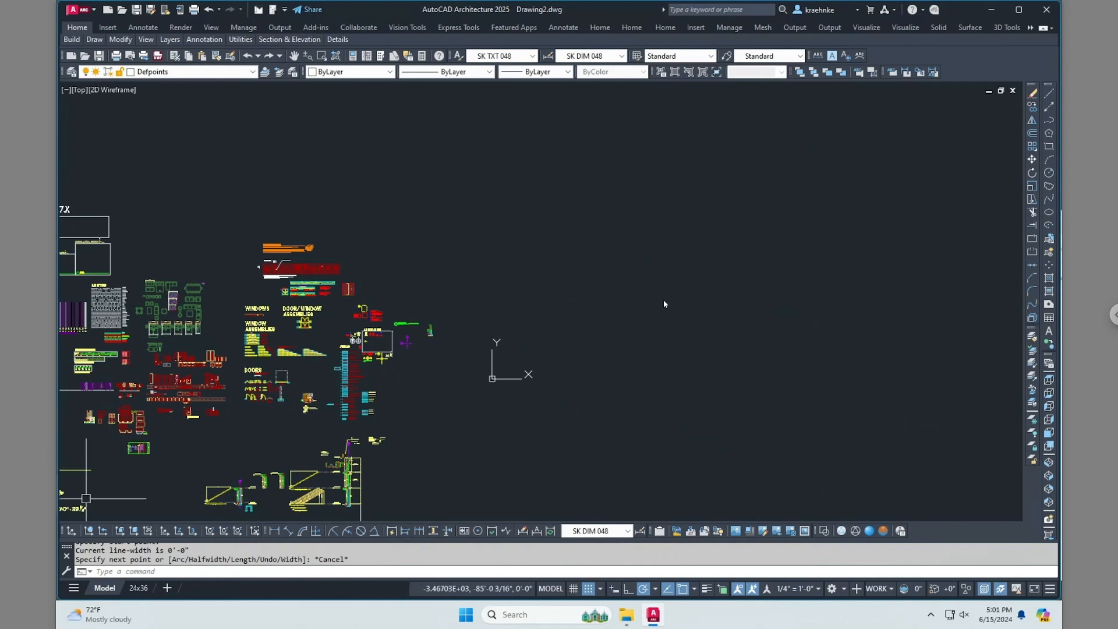
Start the Hatch command to view its contextual ribbon options, then cancel it
mouse_move(559, 304)
middle_down()
mouse_move(625, 295)
mouse_move(605, 282)
mouse_move(529, 286)
middle_up()
key(Escape)
key(Escape)
text(h)
key(Return)
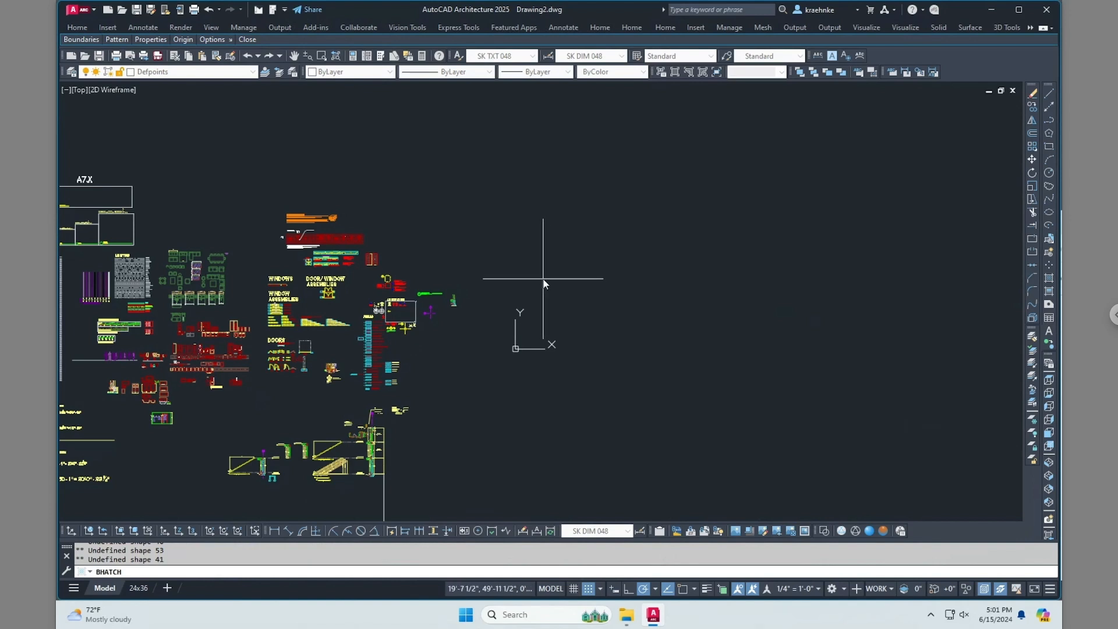
key(Escape)
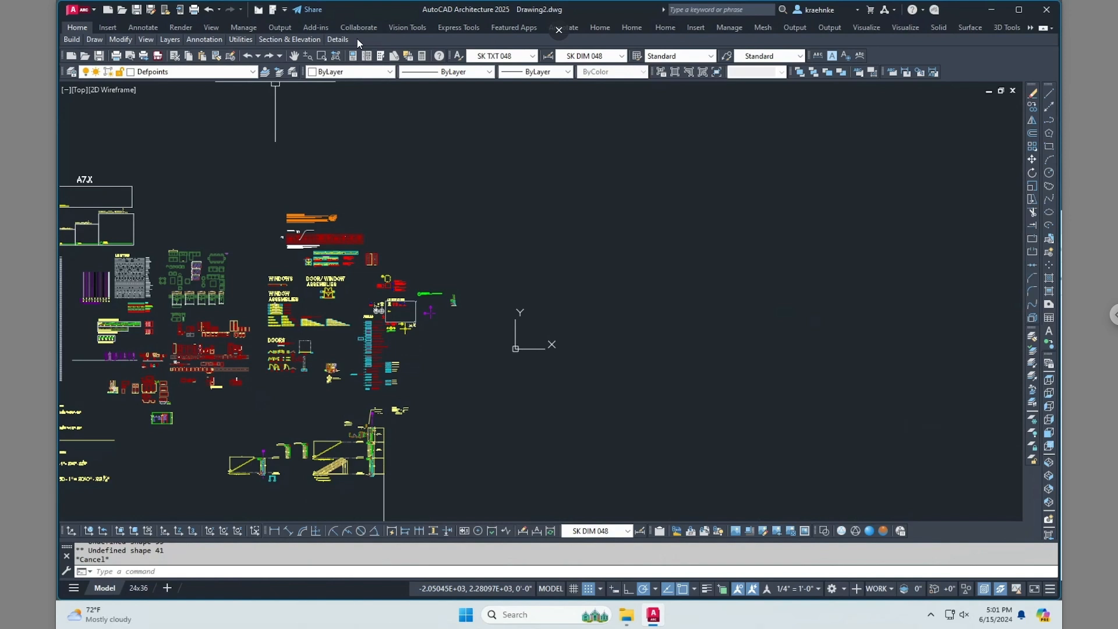
click(540, 159)
key(Escape)
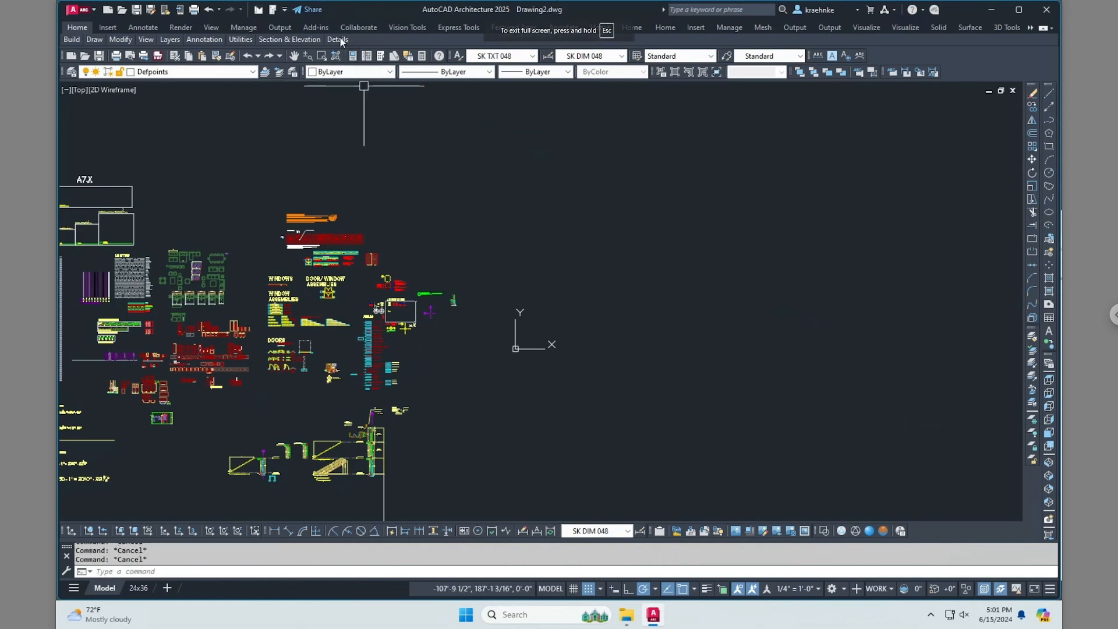
mouse_move(348, 37)
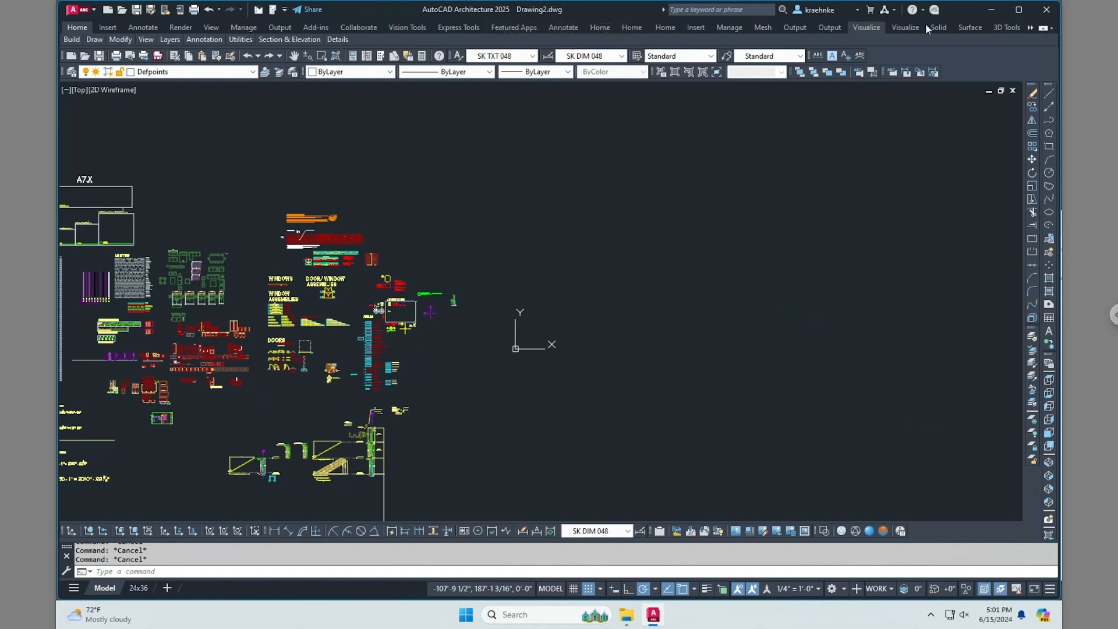
Cycle the ribbon through its minimized states and back to the full ribbon to compare how much drawing space each leaves
click(1044, 30)
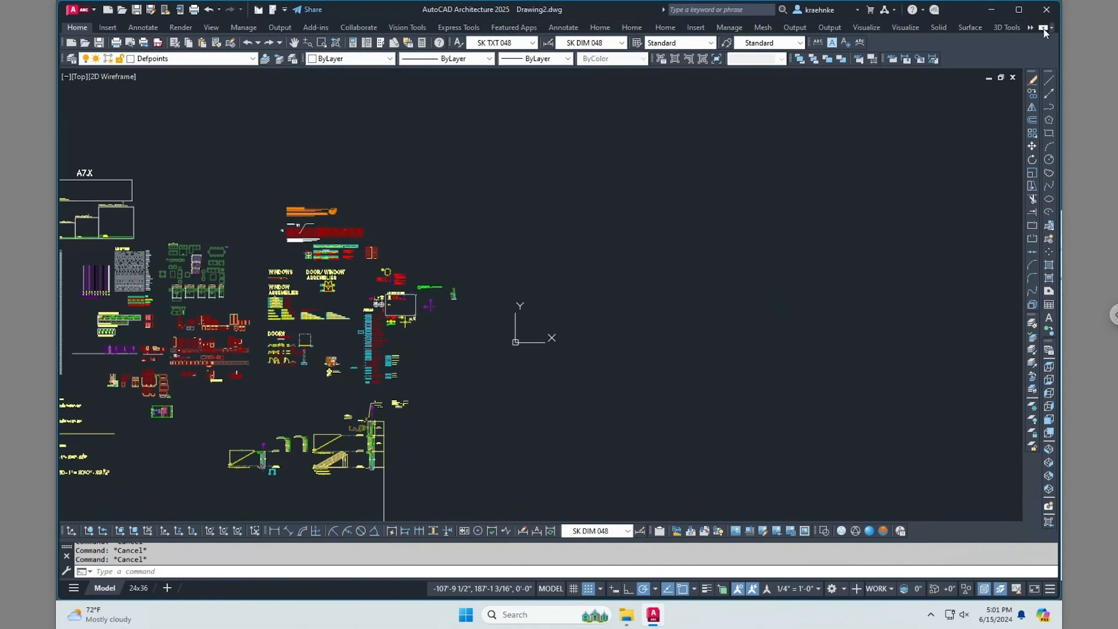
click(1044, 29)
click(1044, 30)
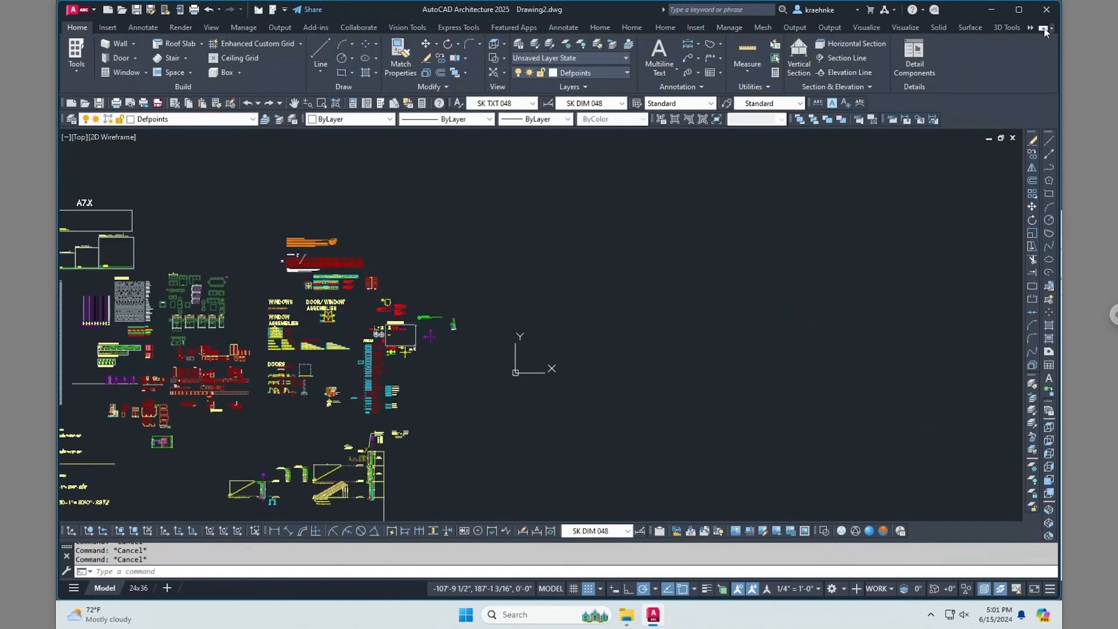
click(1044, 29)
click(1043, 30)
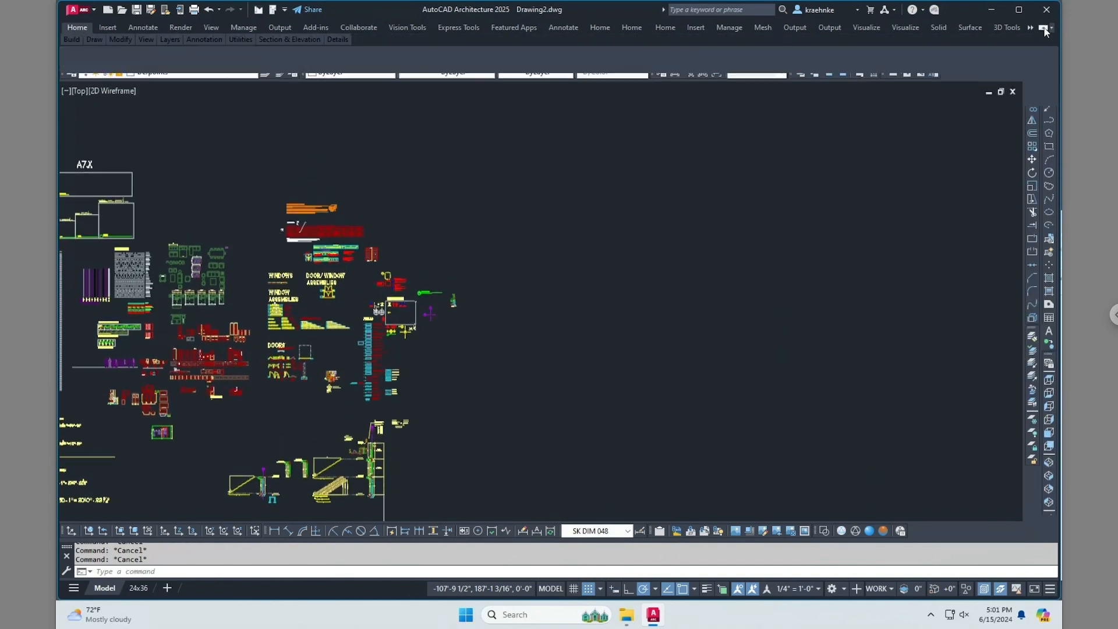
click(1044, 29)
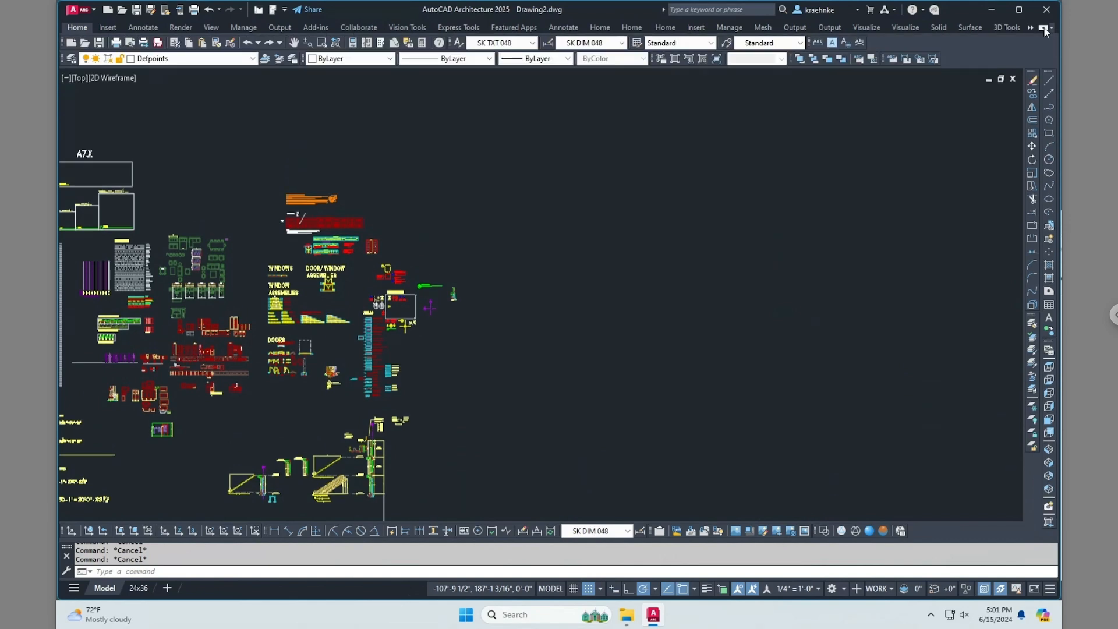
click(1044, 29)
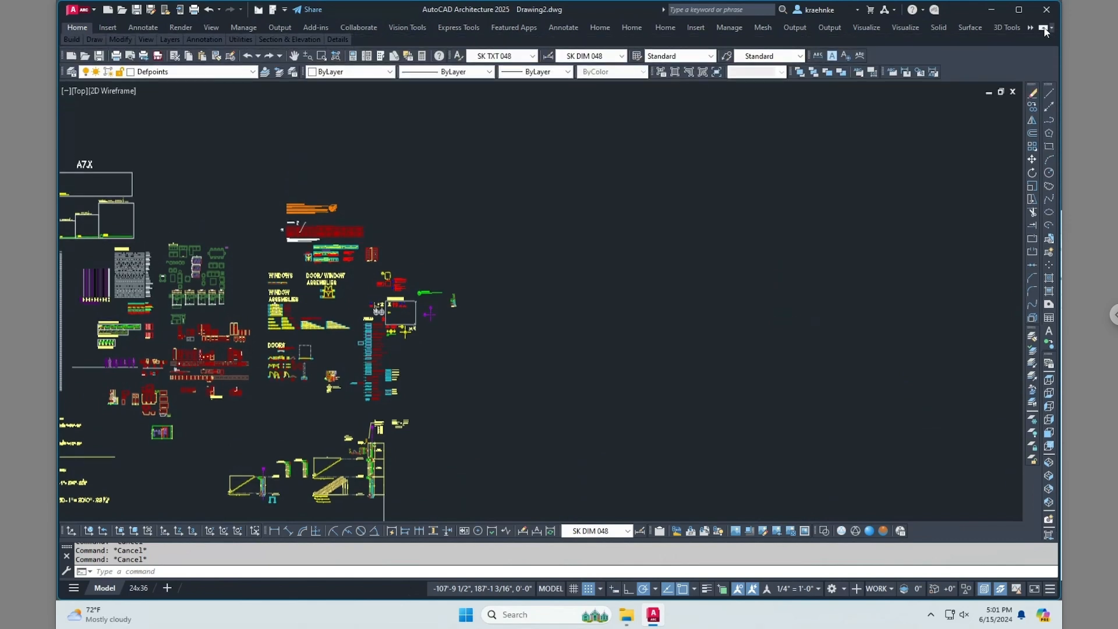
click(1044, 30)
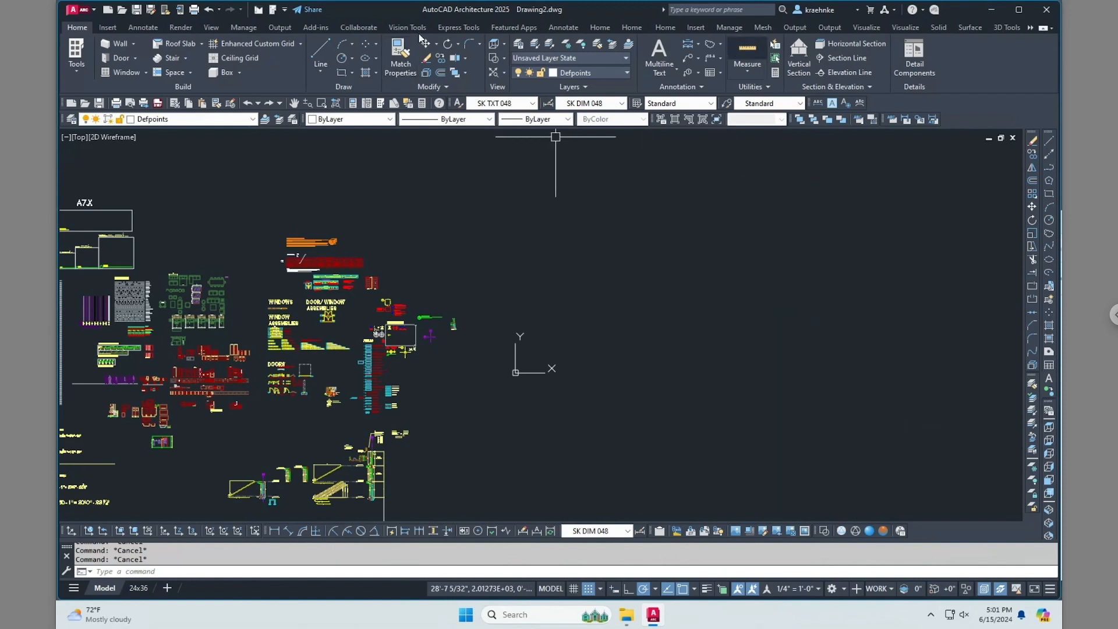
Browse the Insert, Annotate, Render, Manage and View ribbon tools, then minimize the ribbon to its panel titles
click(103, 27)
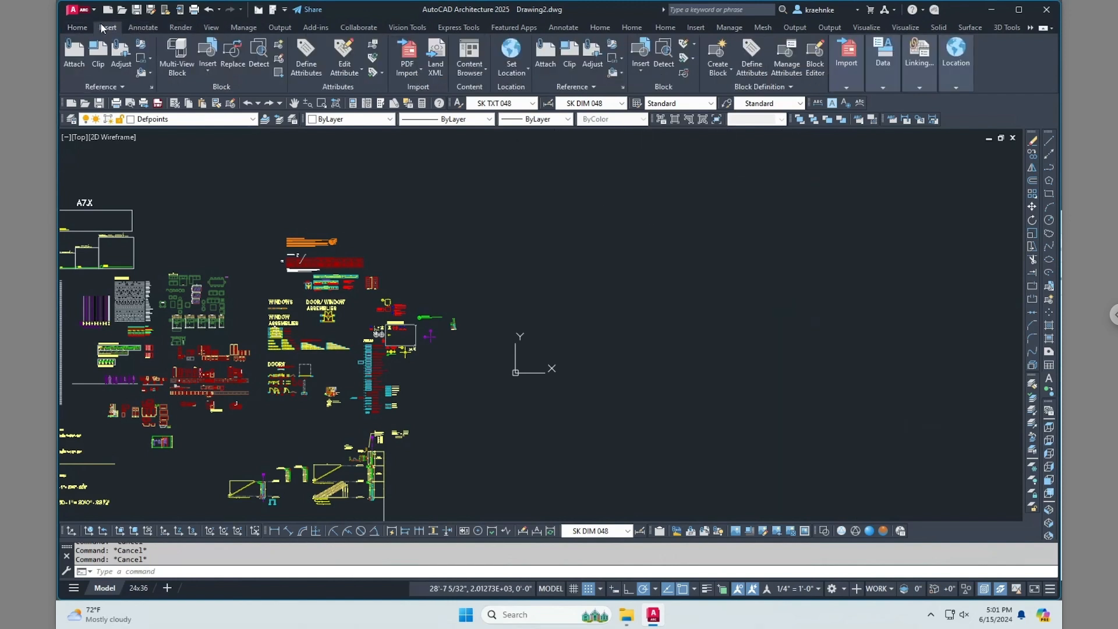
click(140, 28)
click(191, 27)
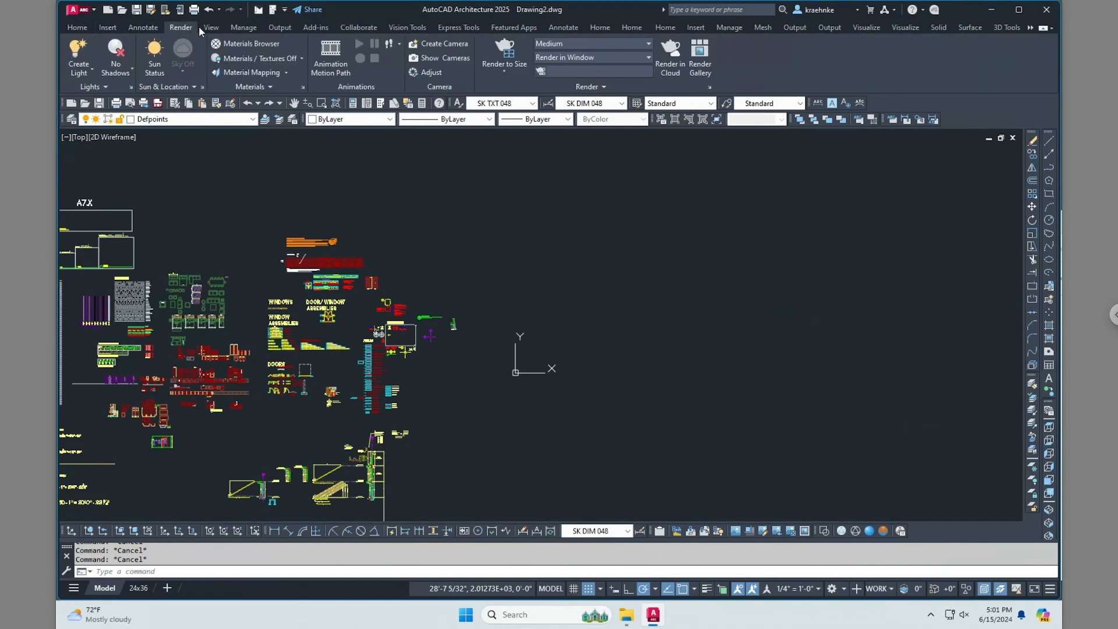
click(241, 28)
click(211, 29)
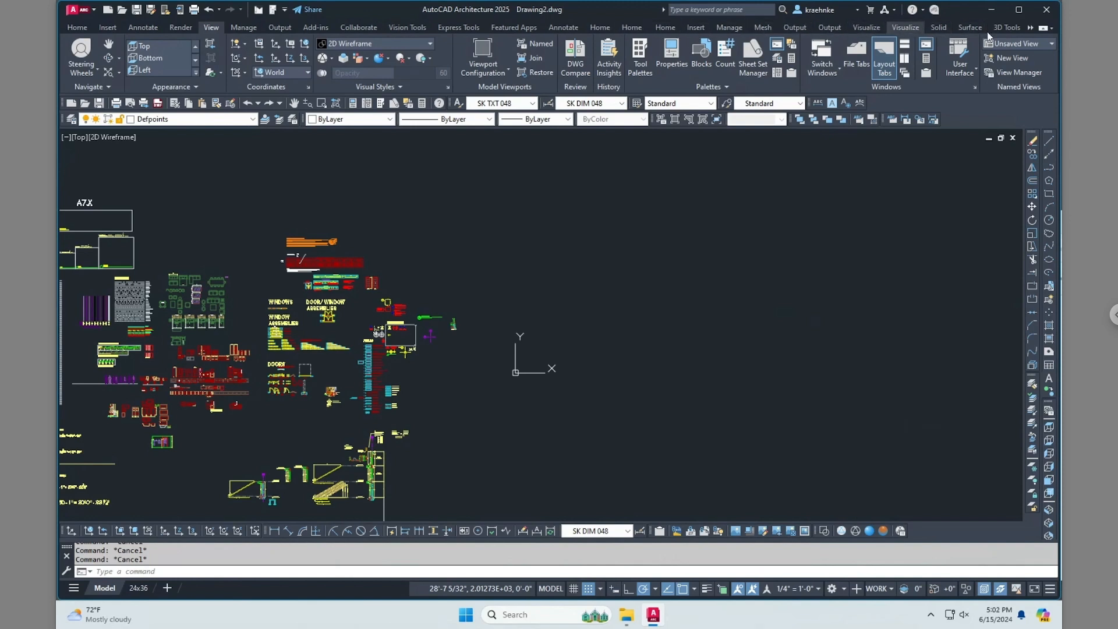
click(1043, 28)
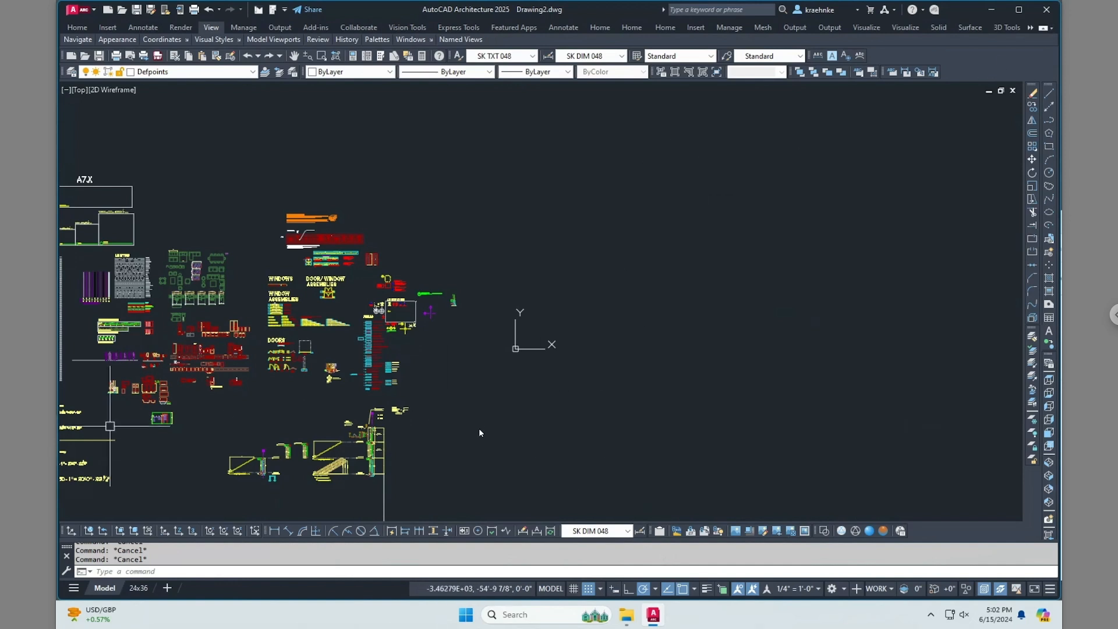
Set the HPDLGMODE system variable to 1
click(579, 371)
key(Escape)
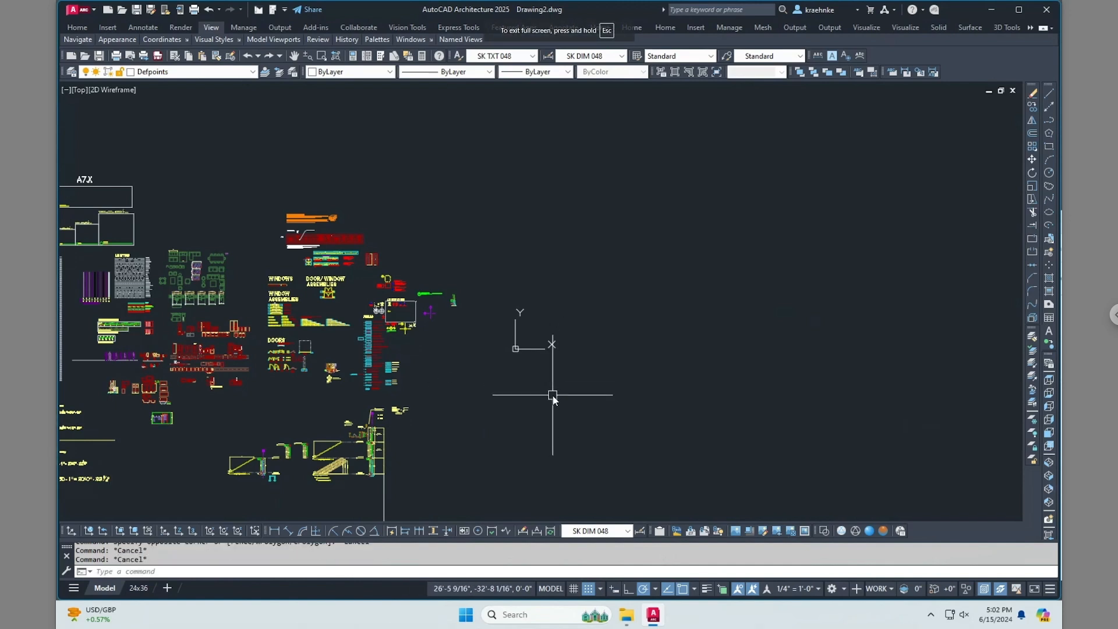
text(hp)
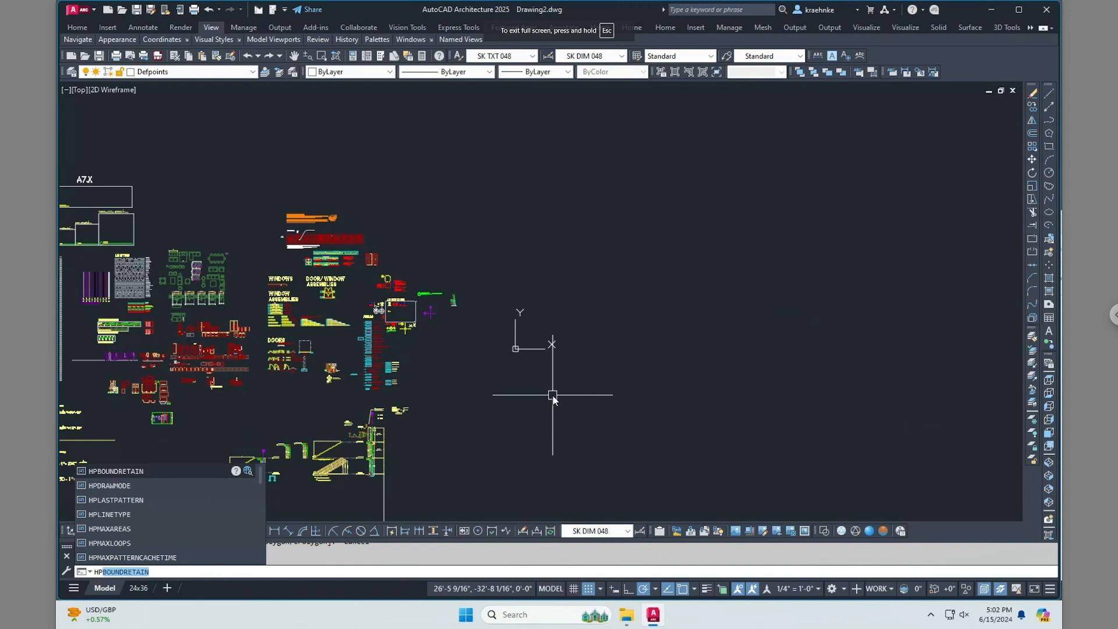
text(d;)
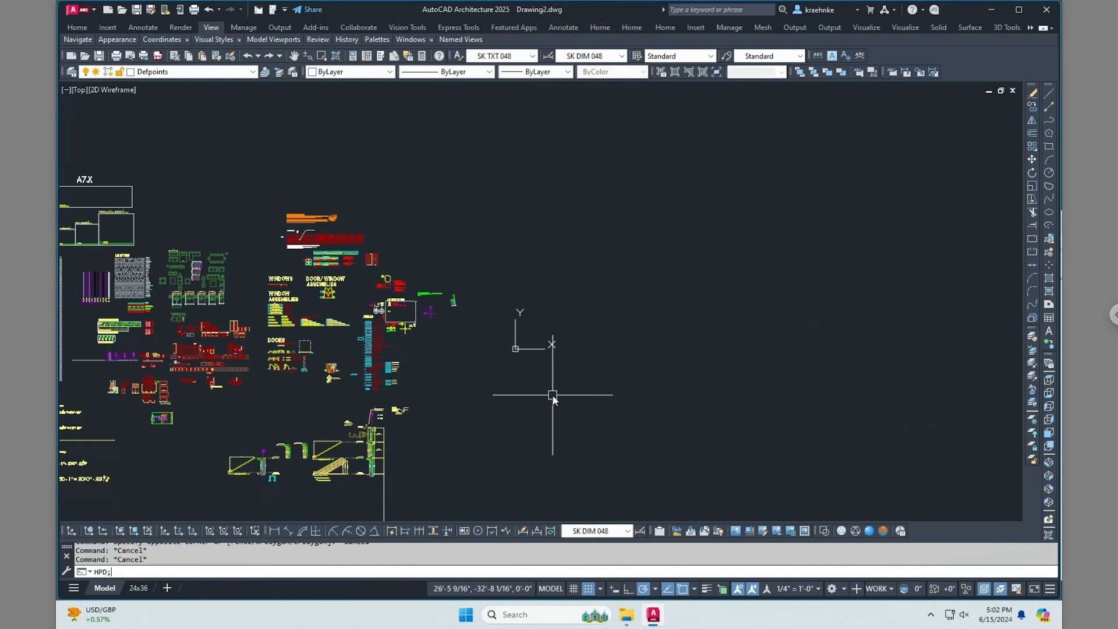
key(BackSpace)
text(LGMODE)
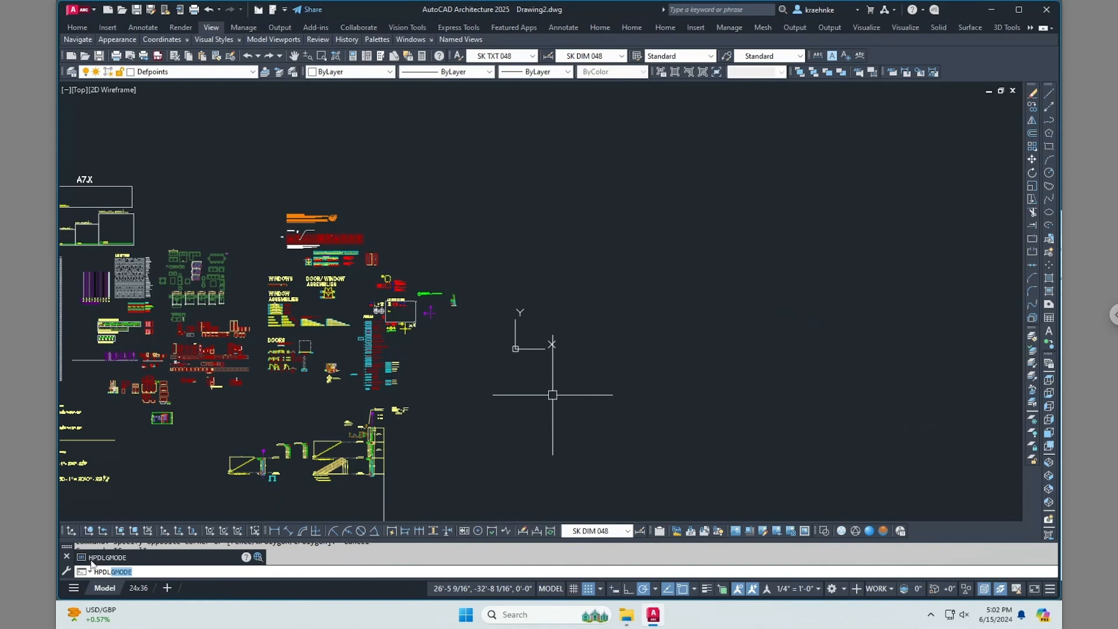
click(127, 560)
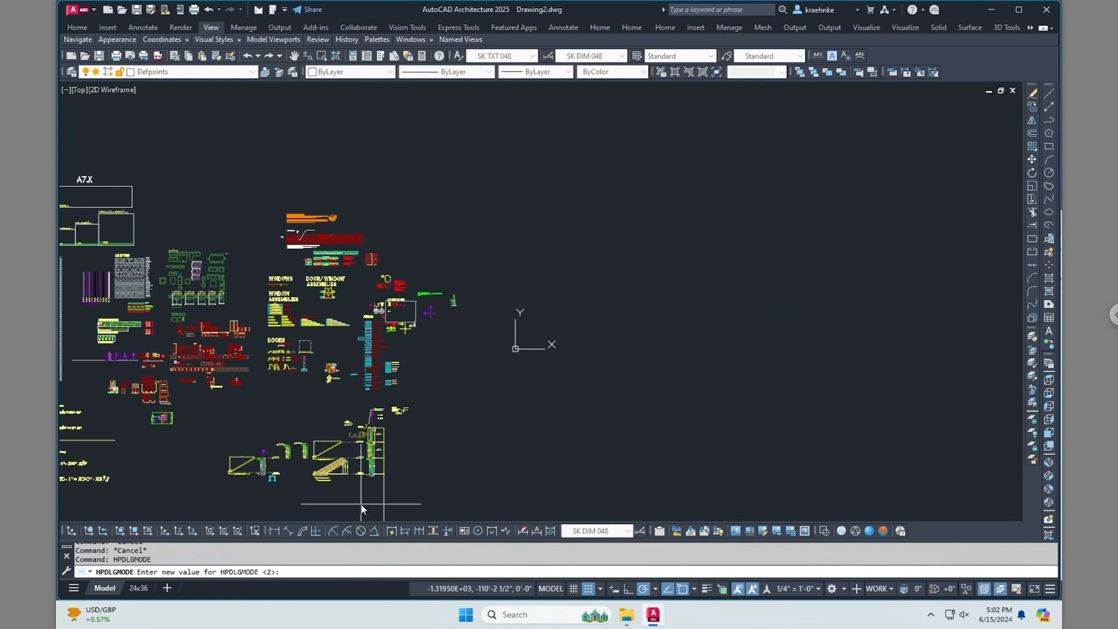
key(Return)
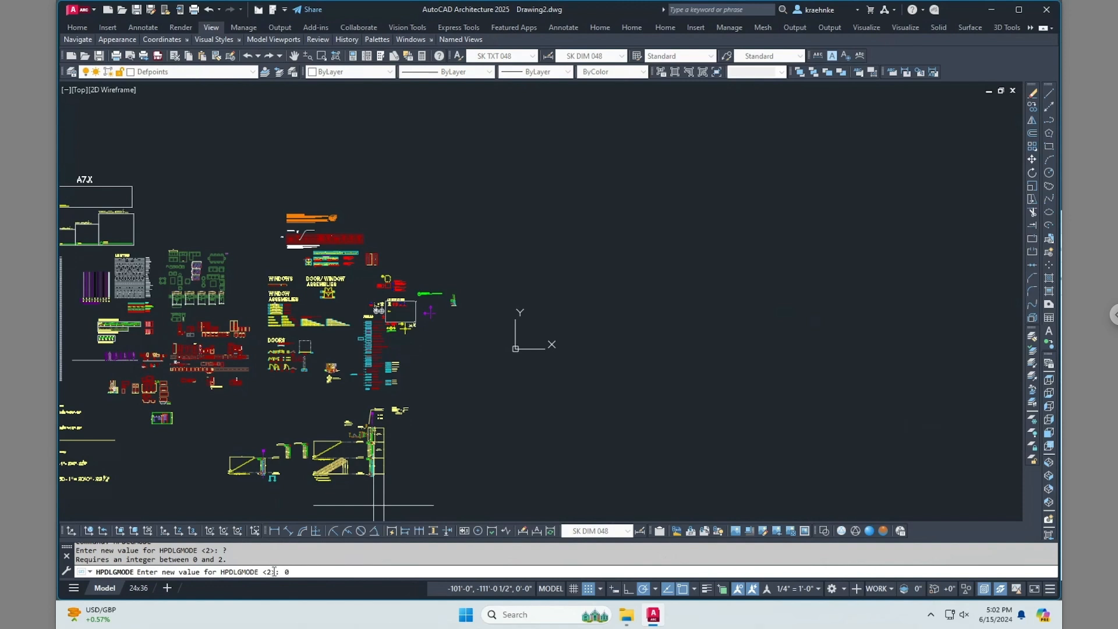
text(1)
key(Return)
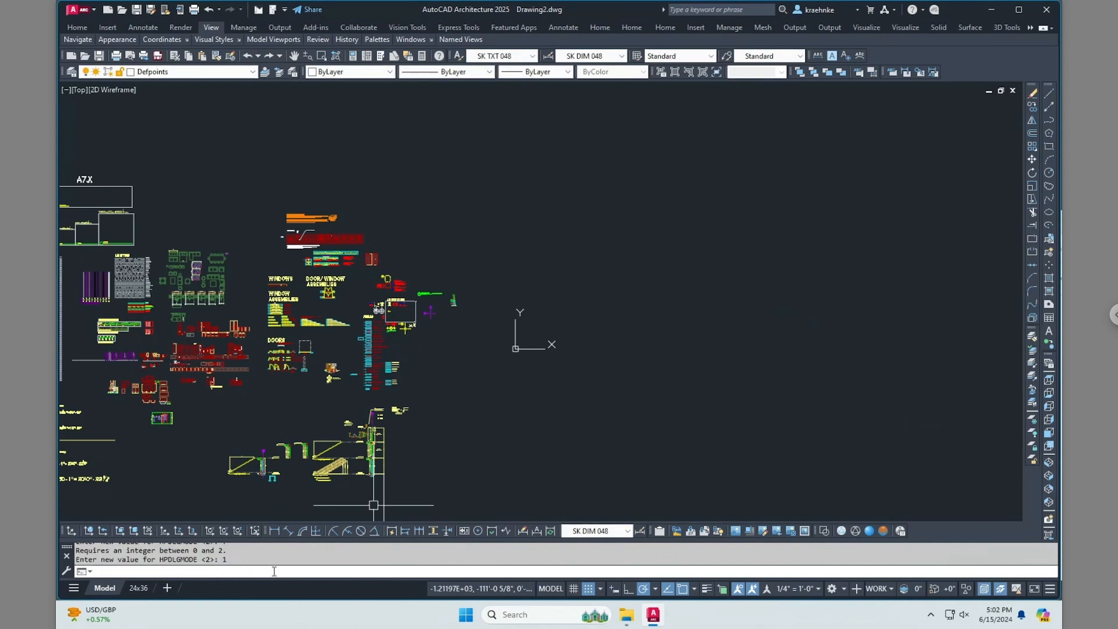
Open the Hatch and Gradient dialog, examine its additional island and boundary options, and cancel it
text(H)
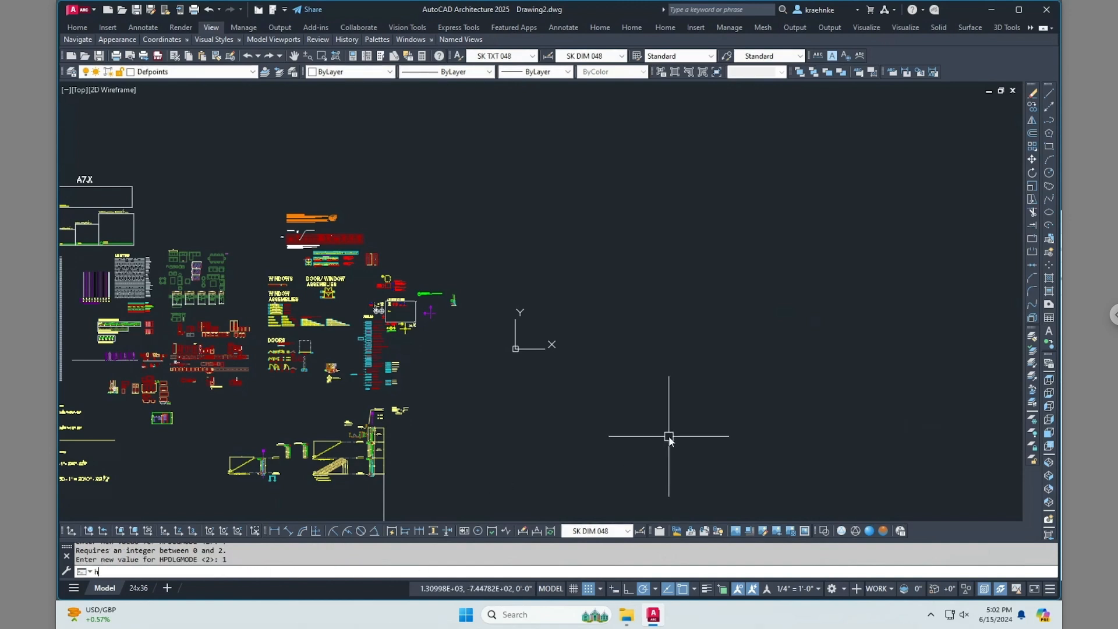
key(Return)
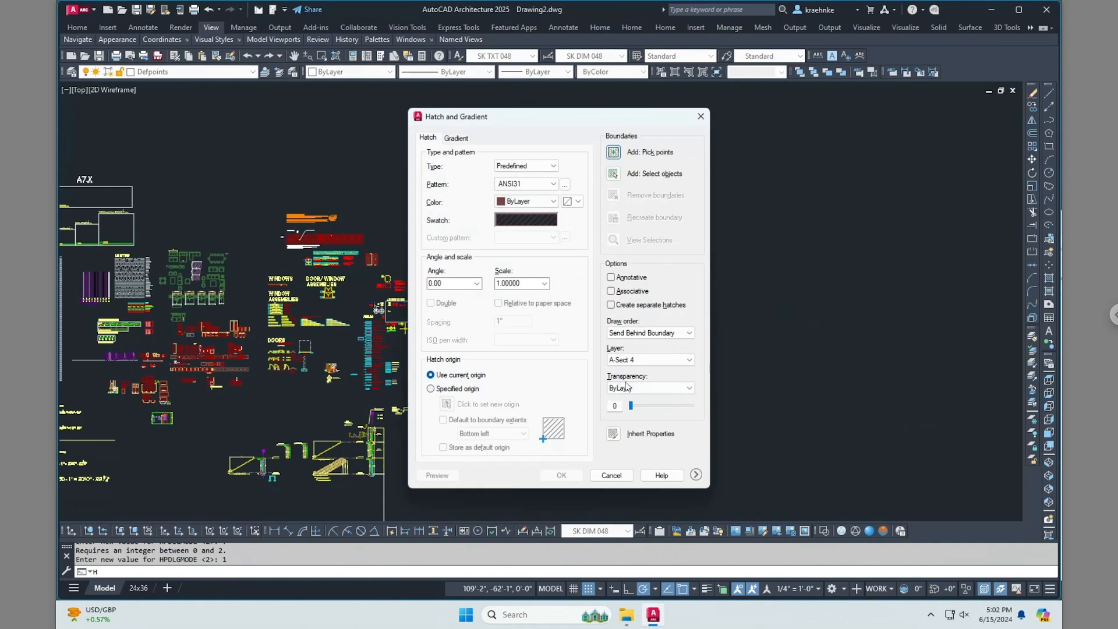
click(696, 475)
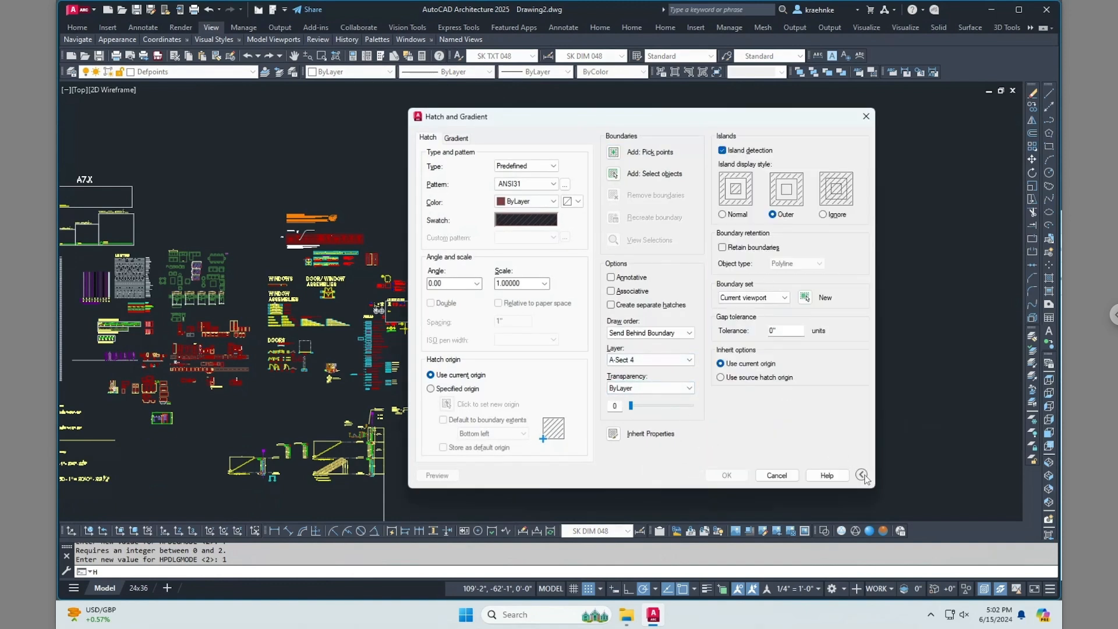
click(862, 475)
mouse_move(595, 119)
mouse_down()
mouse_move(514, 94)
mouse_move(644, 121)
mouse_up()
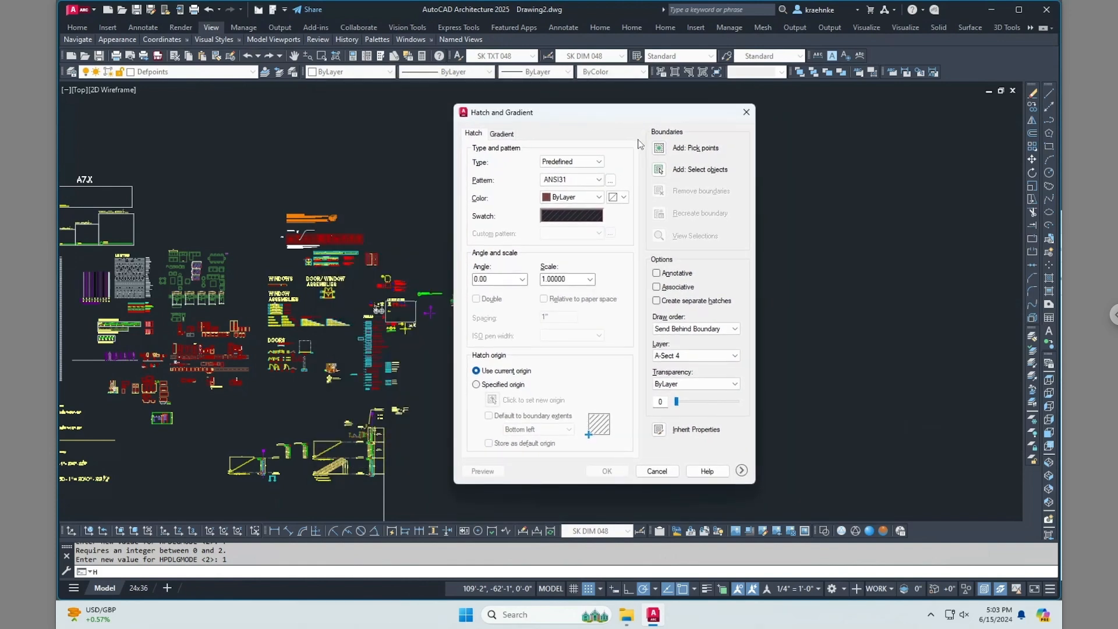
key(Escape)
key(Escape)
key(Escape)
Draw a trial rectangle in the empty area just above and beside the UCS icon
text(rec)
key(Return)
click(551, 235)
click(682, 338)
key(Escape)
key(Escape)
Start a hatch with the trial rectangle as its boundary, using an internal pick point
text(h)
key(Return)
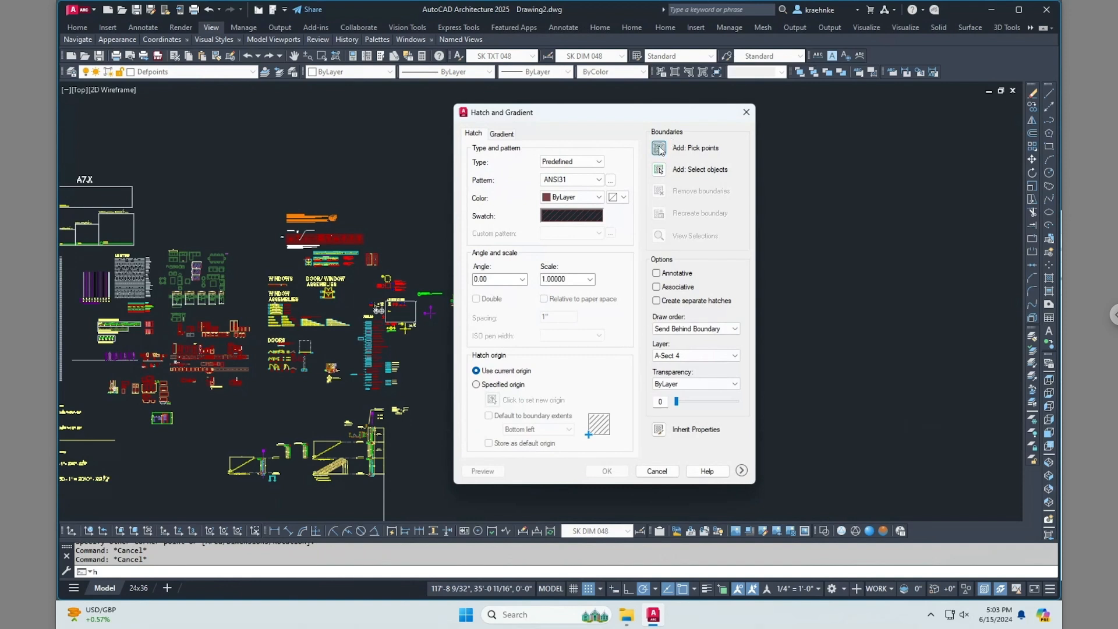
click(660, 149)
key(Return)
click(633, 296)
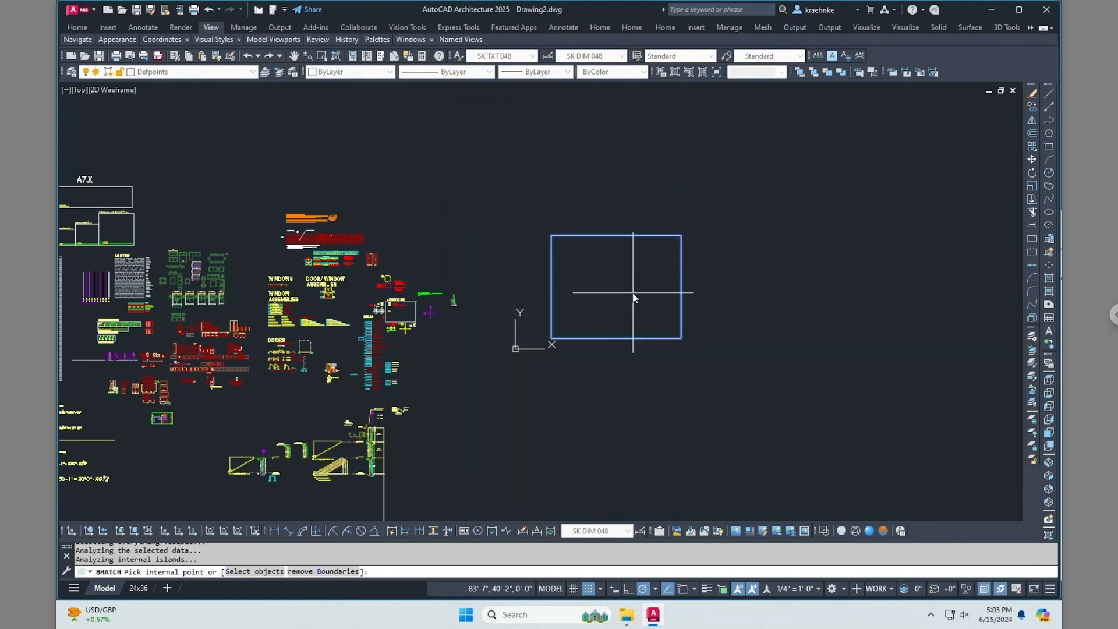
key(Return)
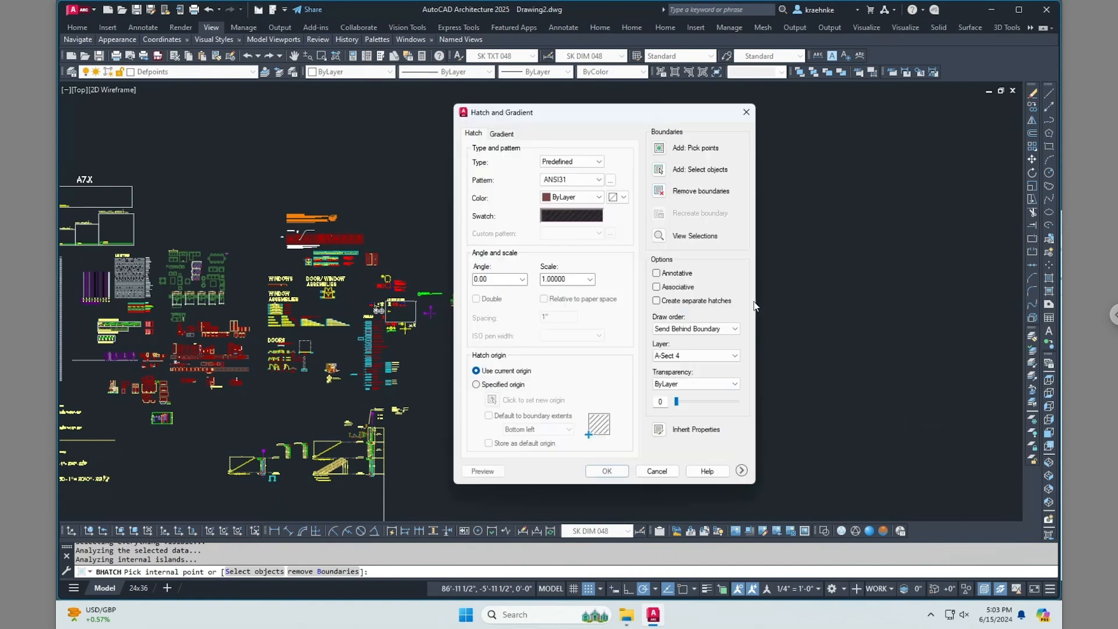
Choose the AR-SAND pattern, look through the rest of the pattern list, and apply the hatch to the rectangle
click(582, 181)
click(568, 365)
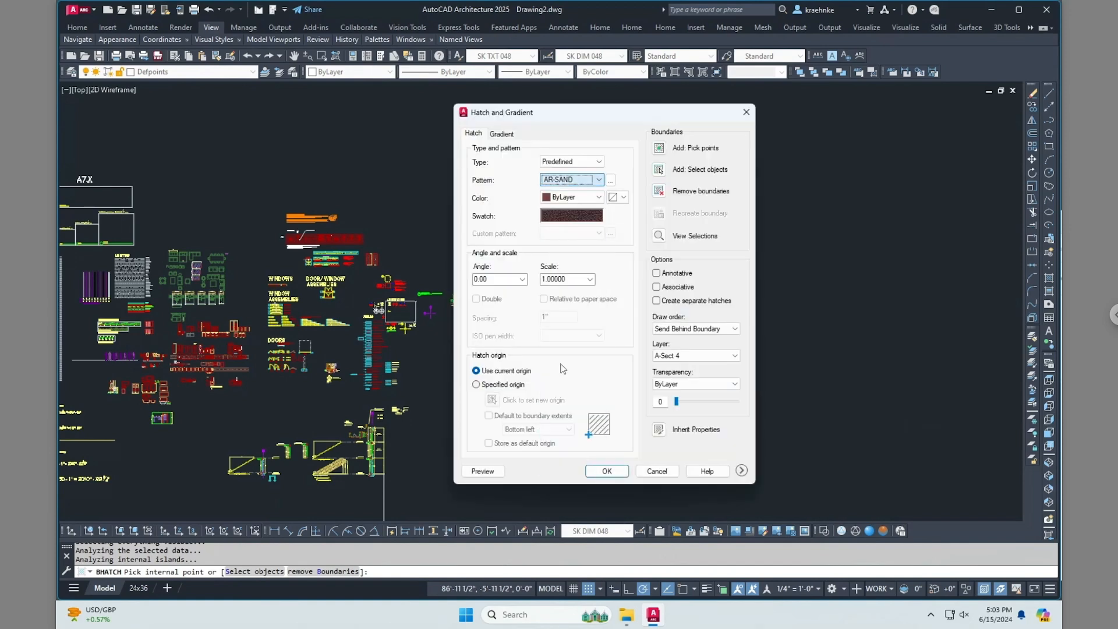
click(573, 180)
scroll(617, 308, down, 10)
scroll(625, 361, down, 20)
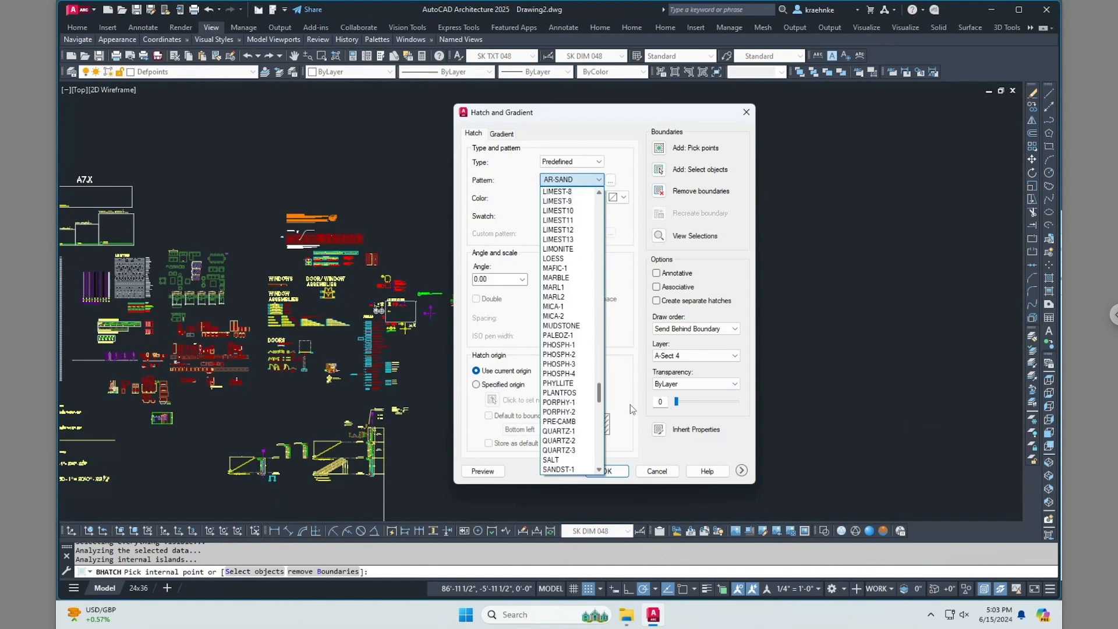
scroll(637, 441, down, 15)
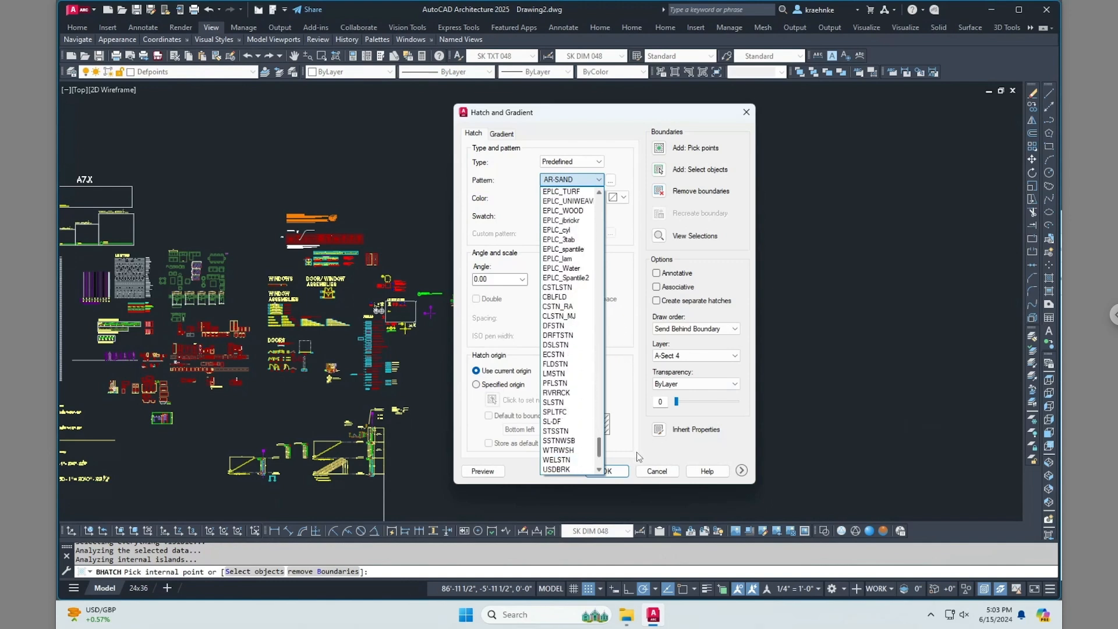
click(666, 473)
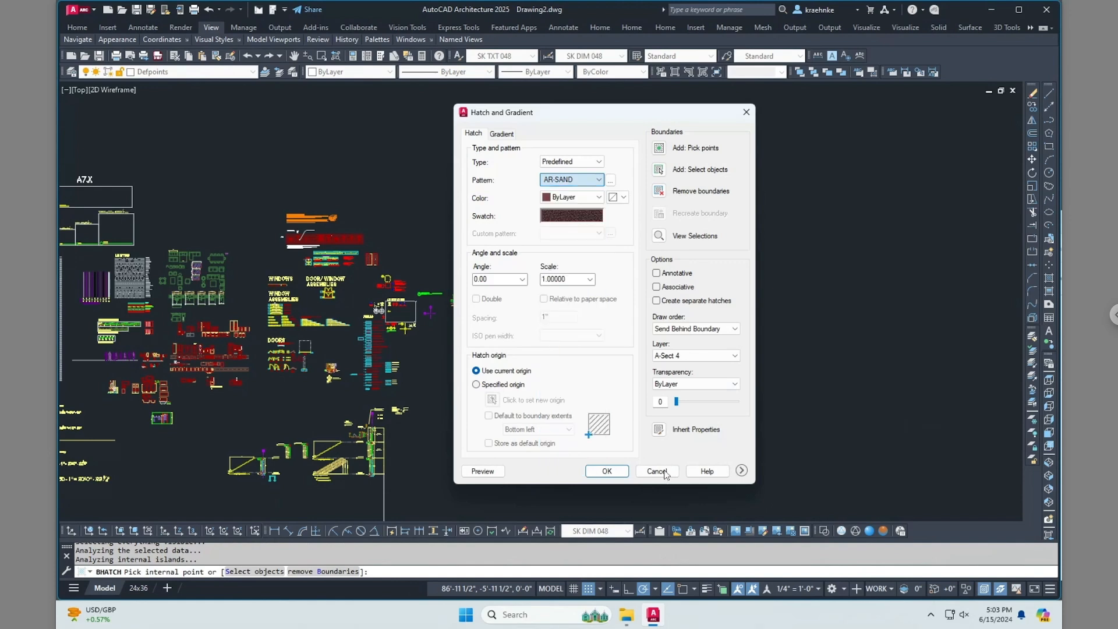
click(619, 474)
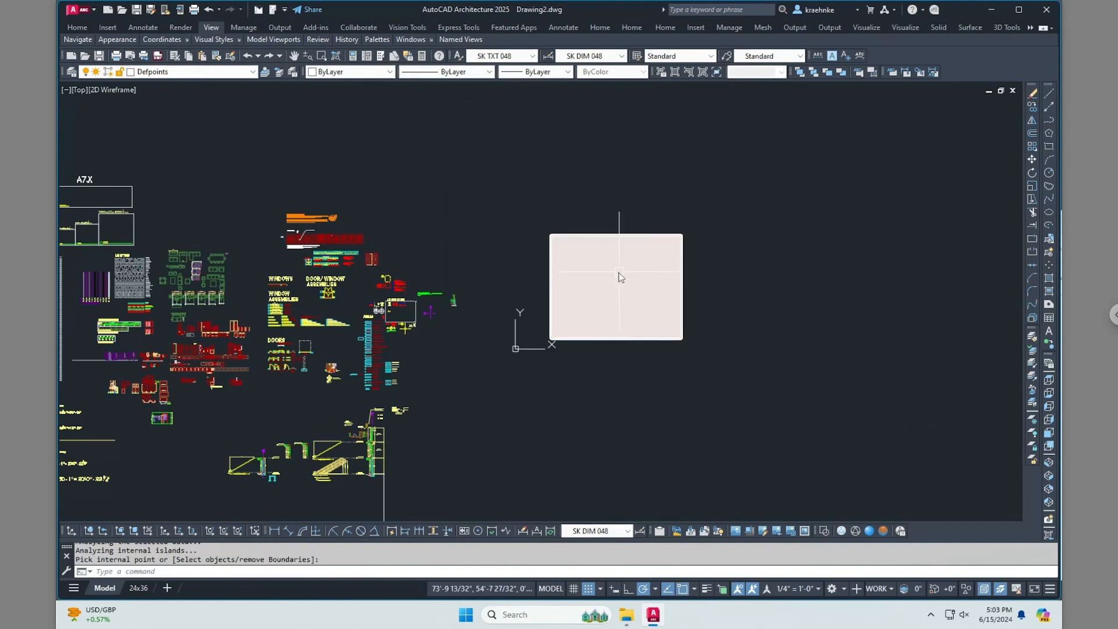
key(Escape)
key(space)
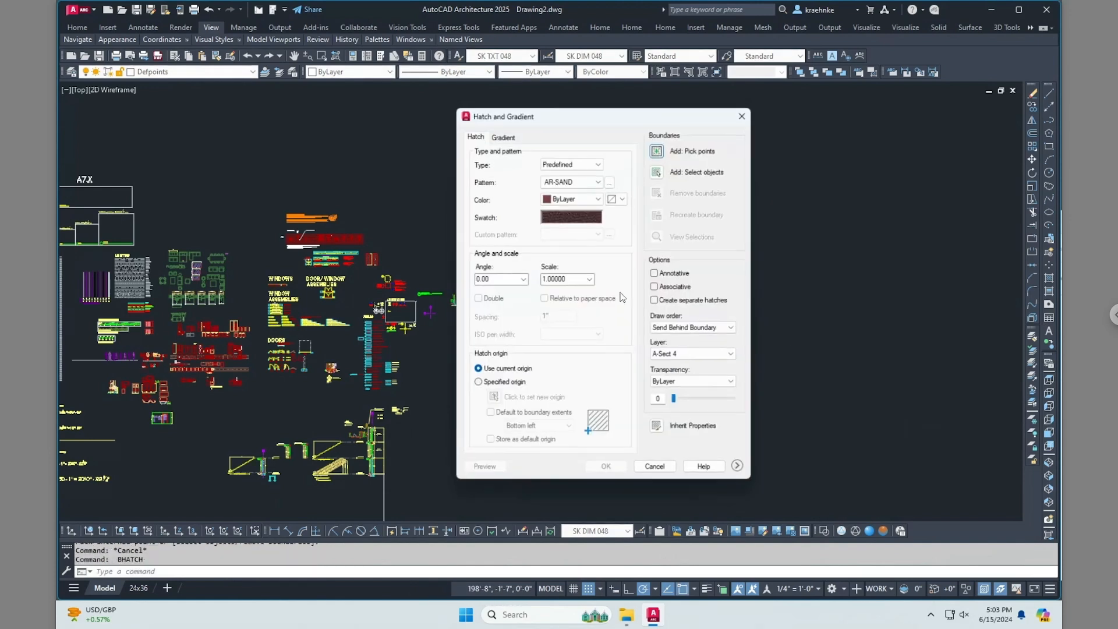
key(Escape)
click(793, 361)
key(Escape)
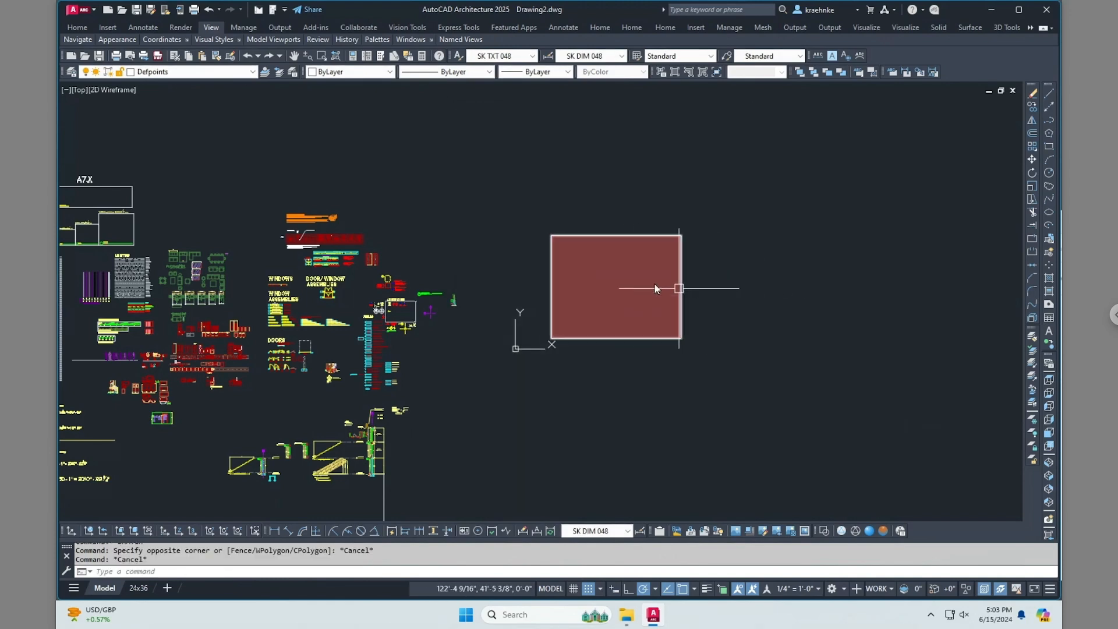
key(Escape)
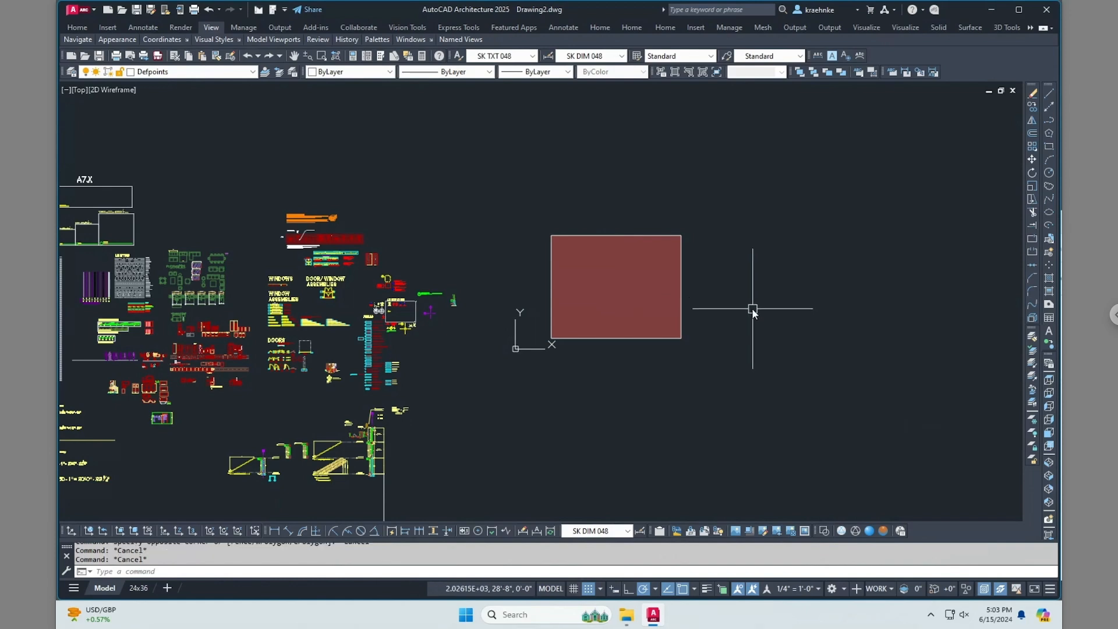
Turn off selection preview when no command is active in the Selection options, then reopen the options to check it and cancel
text(options)
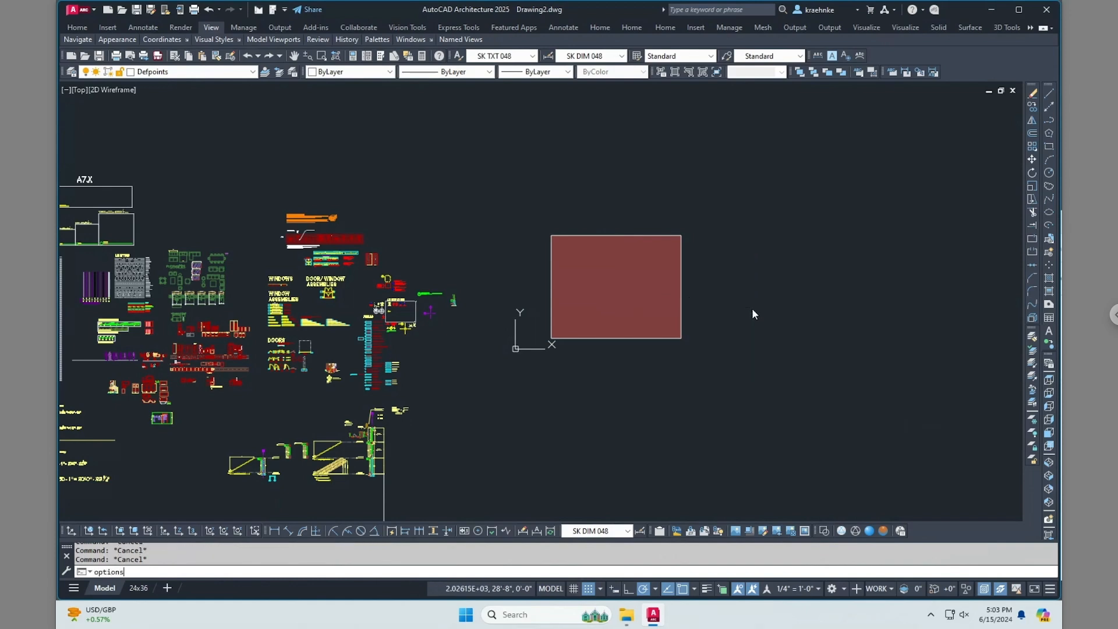
key(Return)
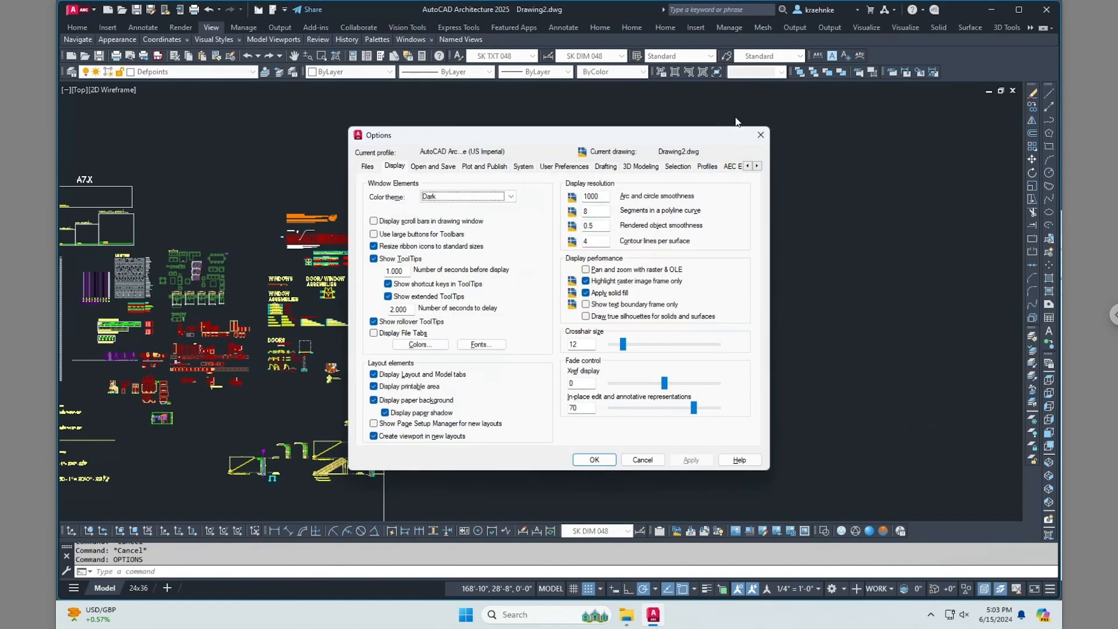
click(675, 166)
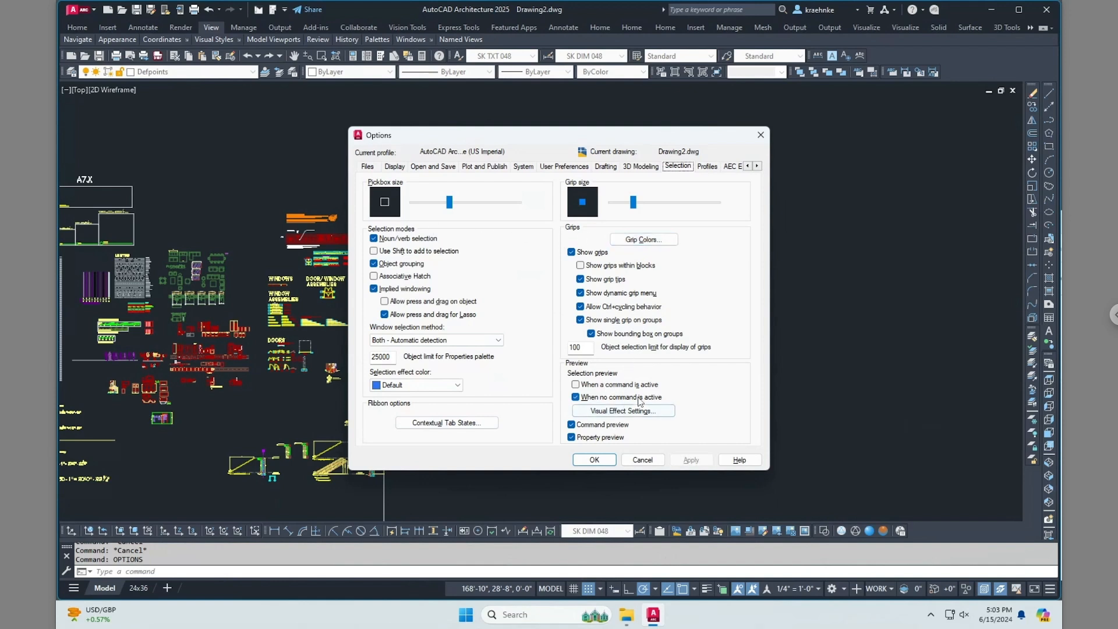
click(576, 397)
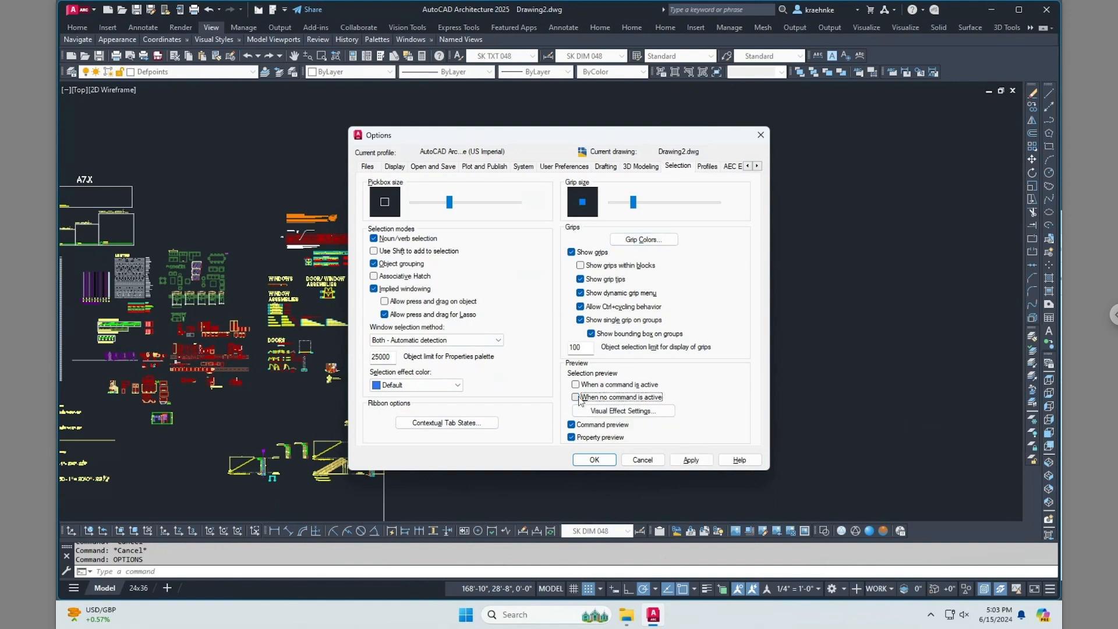
click(687, 460)
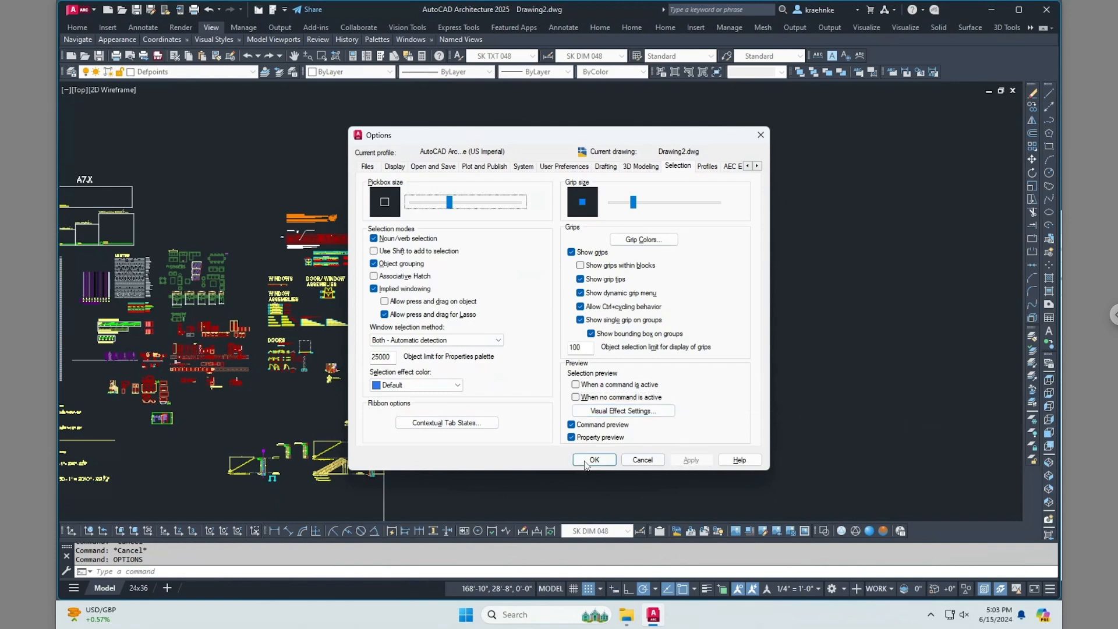
click(584, 461)
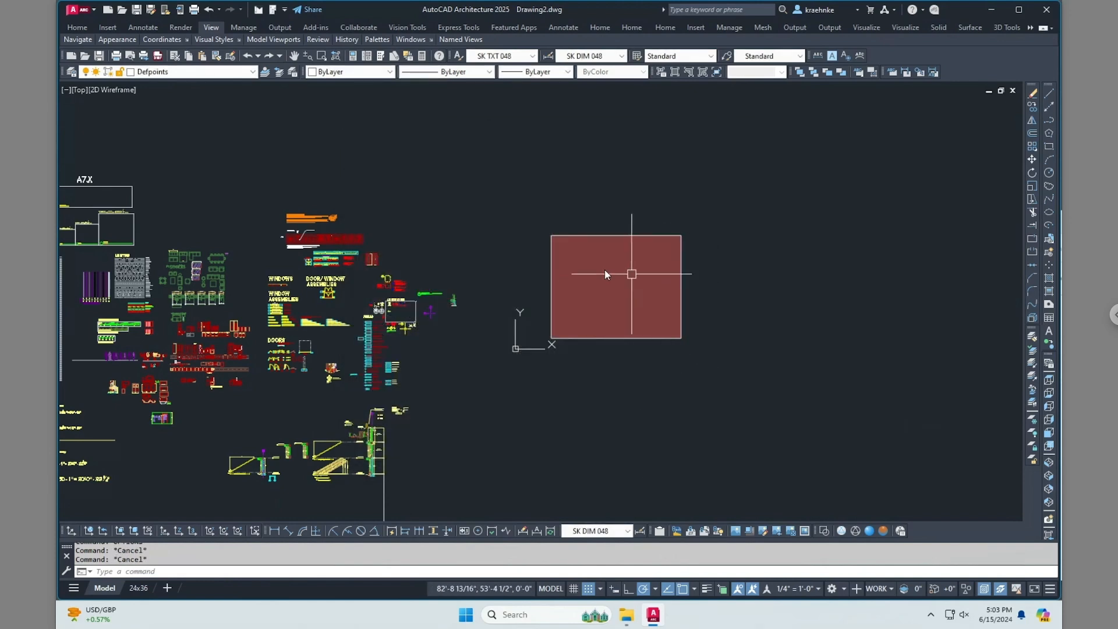
key(Escape)
key(Return)
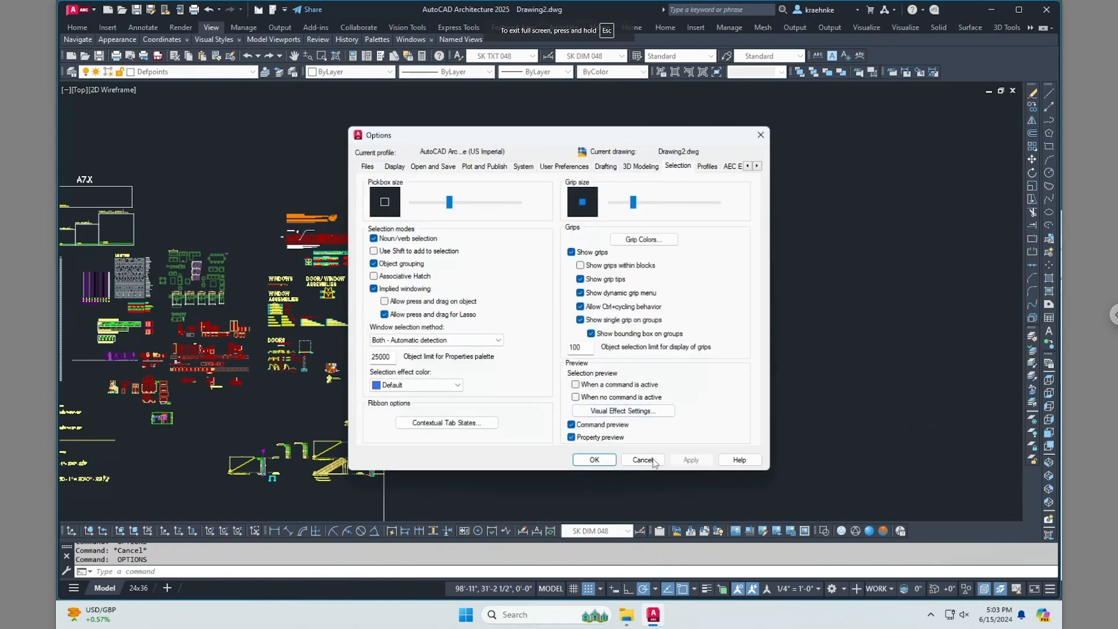
click(643, 460)
Delete the trial rectangle together with its hatch from model space
click(651, 312)
click(593, 270)
key(Delete)
click(934, 28)
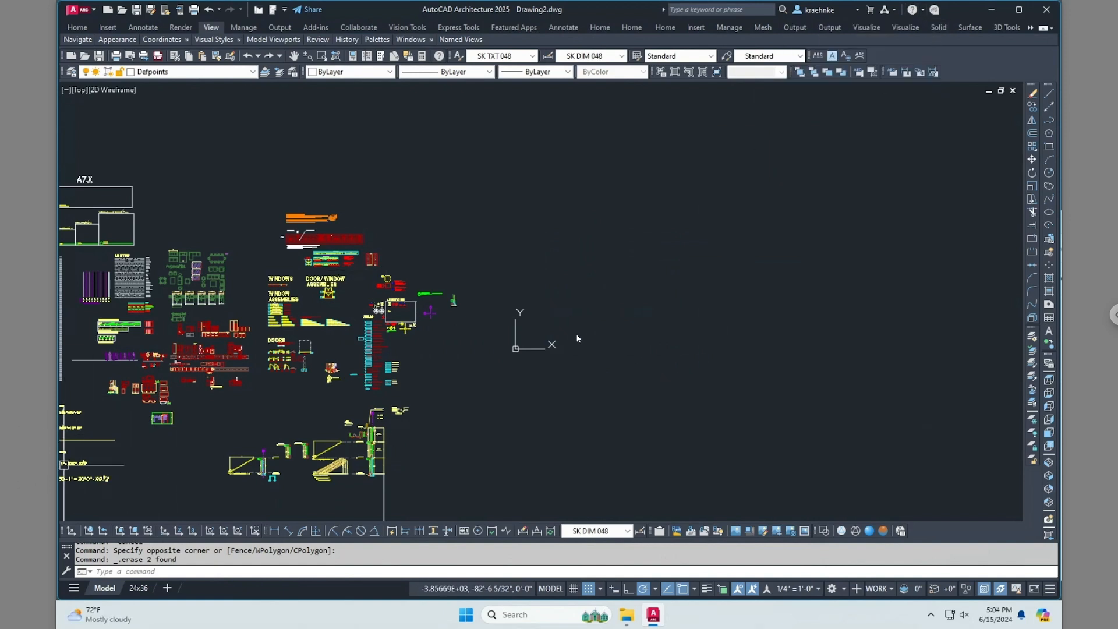
key(Escape)
key(Escape)
text(pltscale)
key(Return)
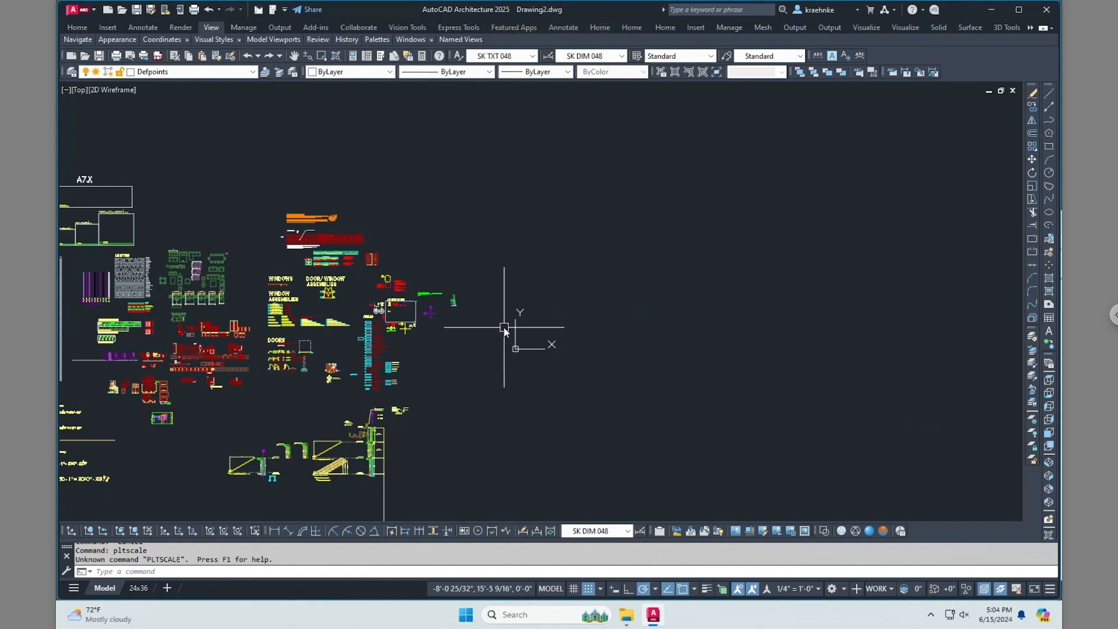
key(Escape)
key(Escape)
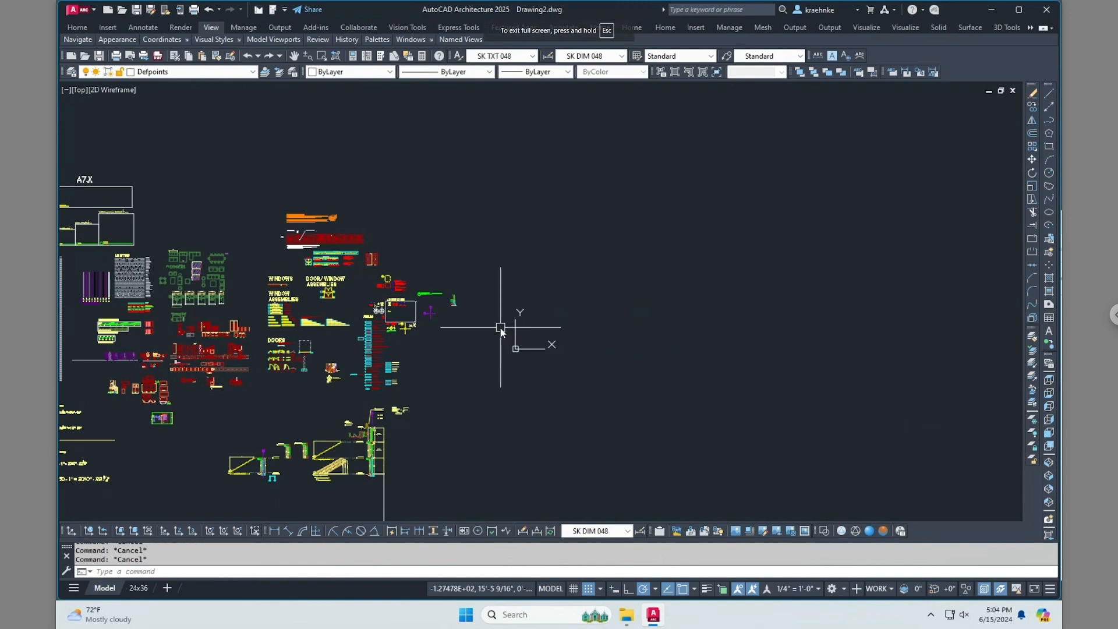
text(p)
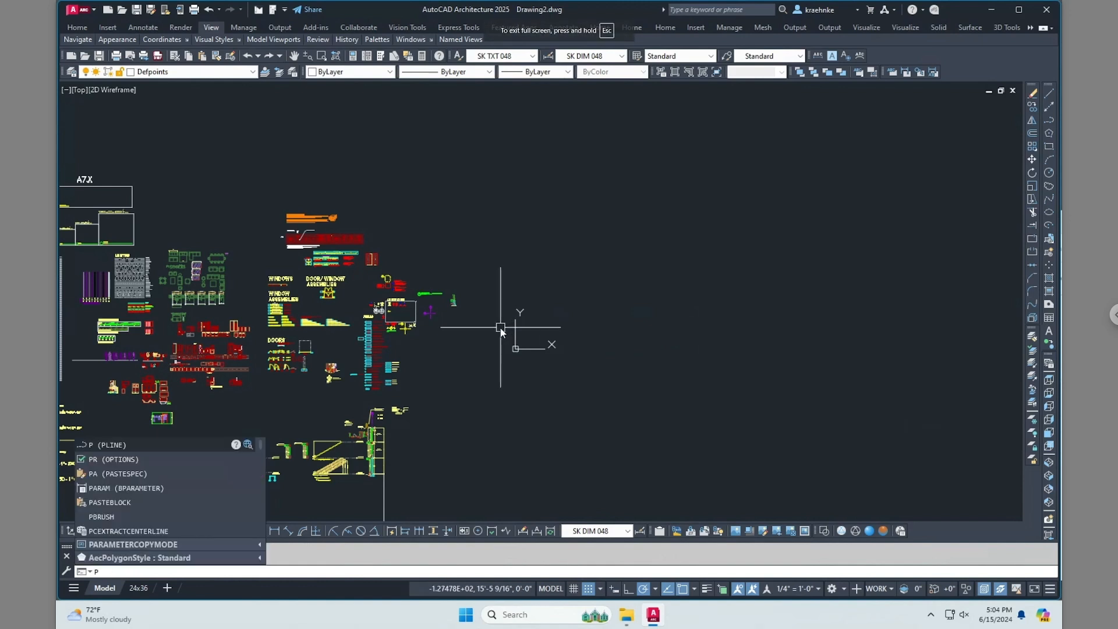
text(l)
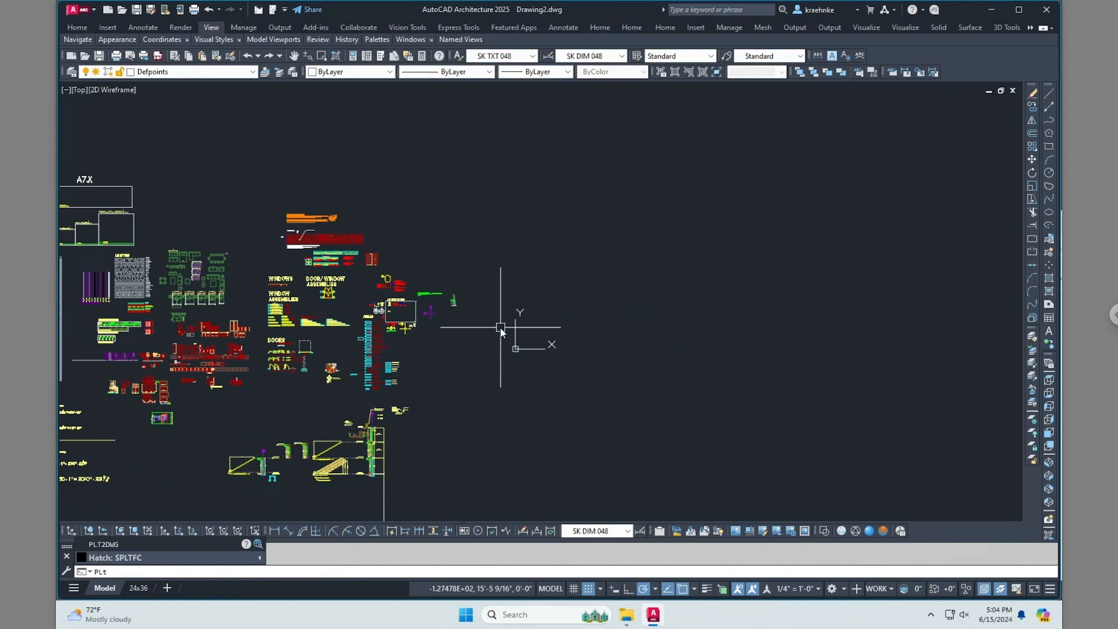
key(BackSpace)
key(BackSpace)
text(Tsc)
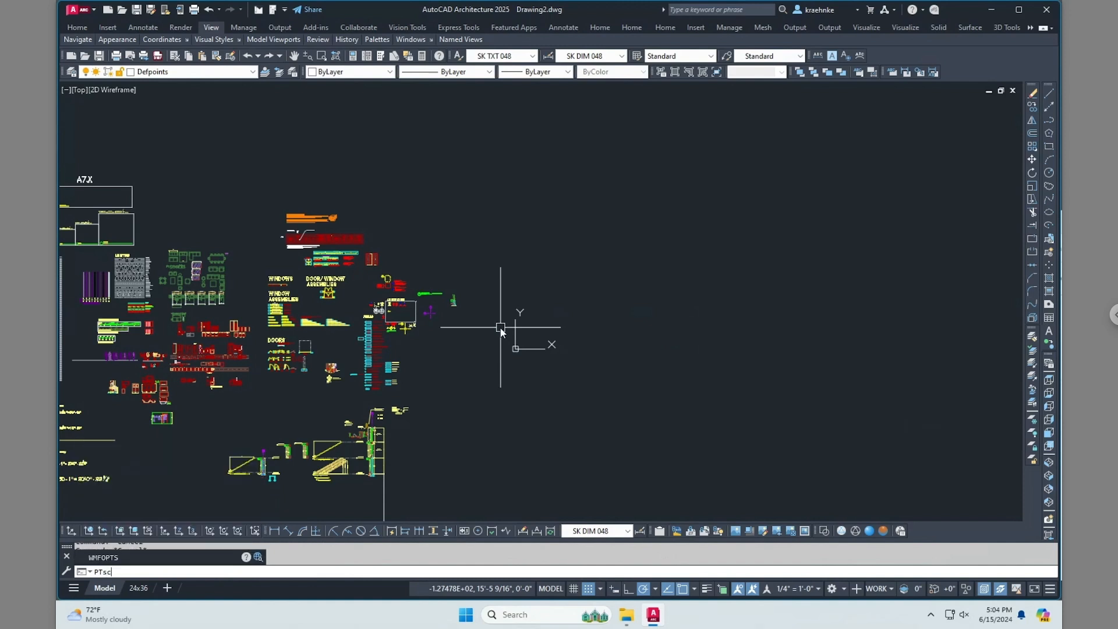
text(a)
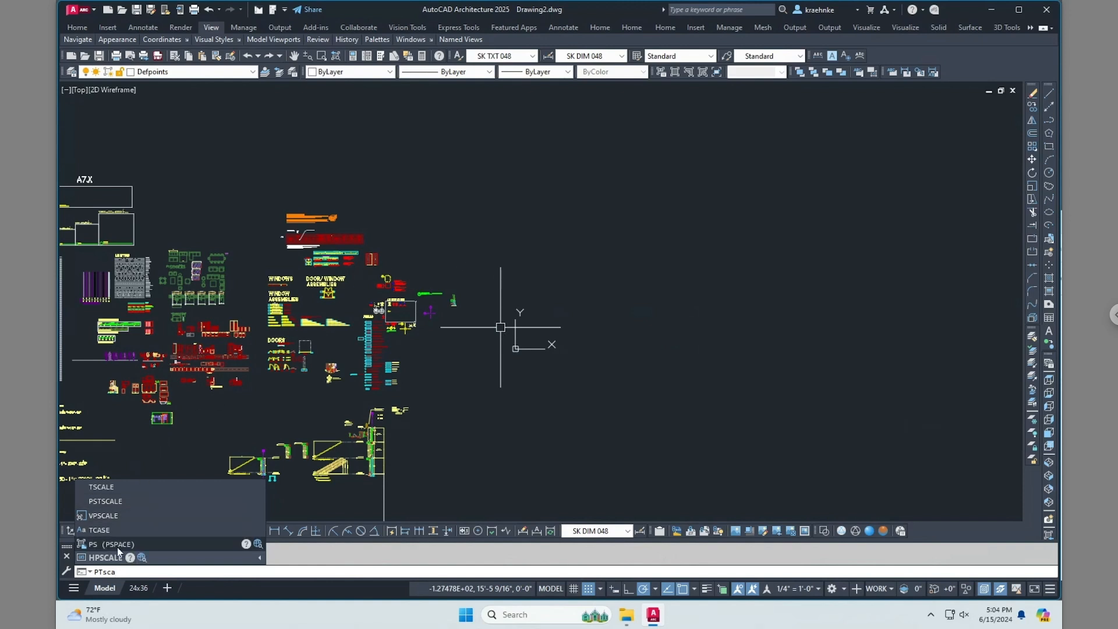
click(107, 504)
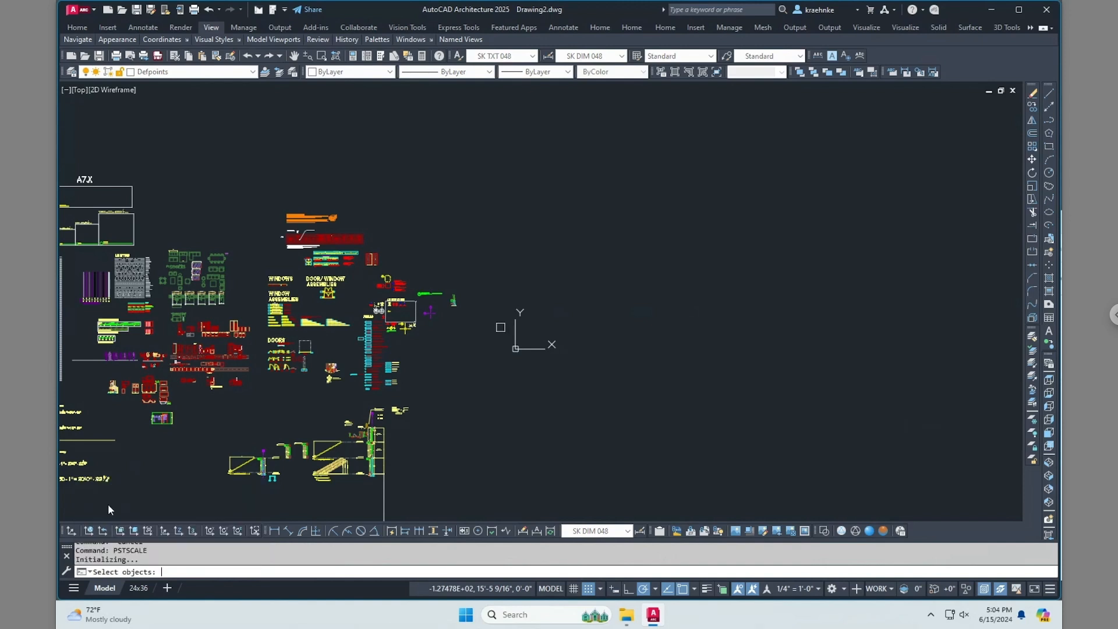
key(Escape)
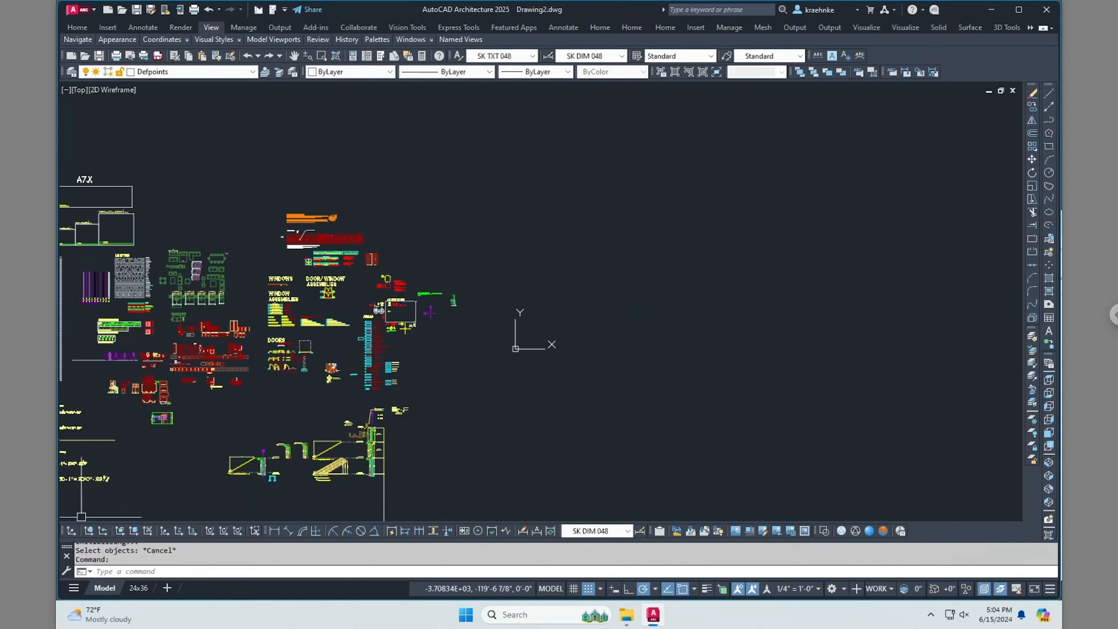
click(554, 434)
key(Escape)
key(Escape)
Look up the PSLTSCALE variable, then check the LTSCALE linetype scale factor without entering a new value
click(195, 565)
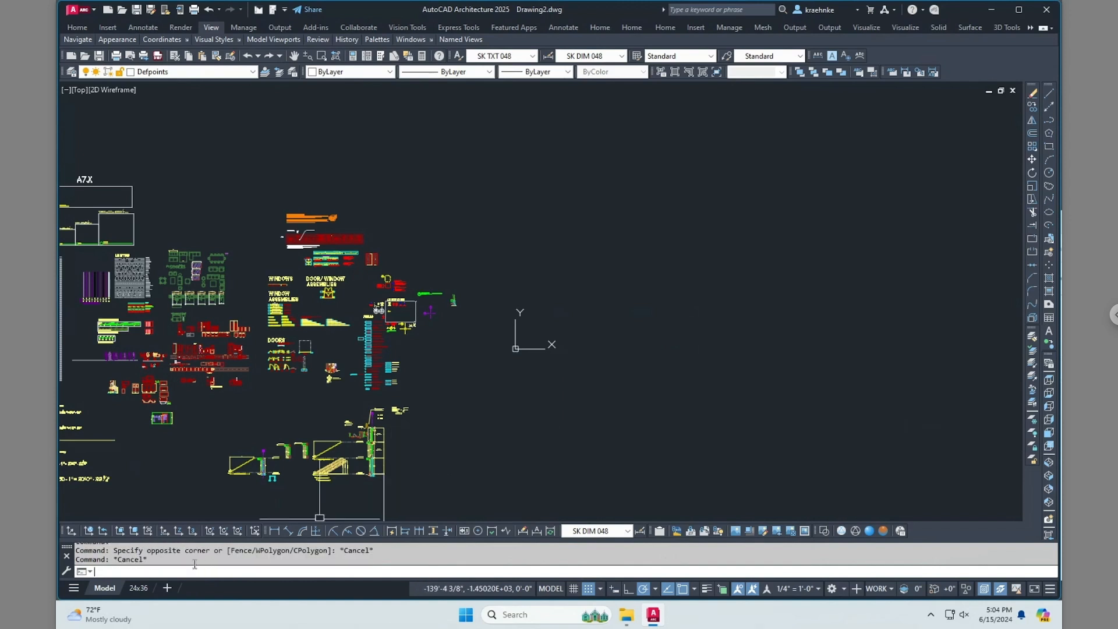
text(pslt)
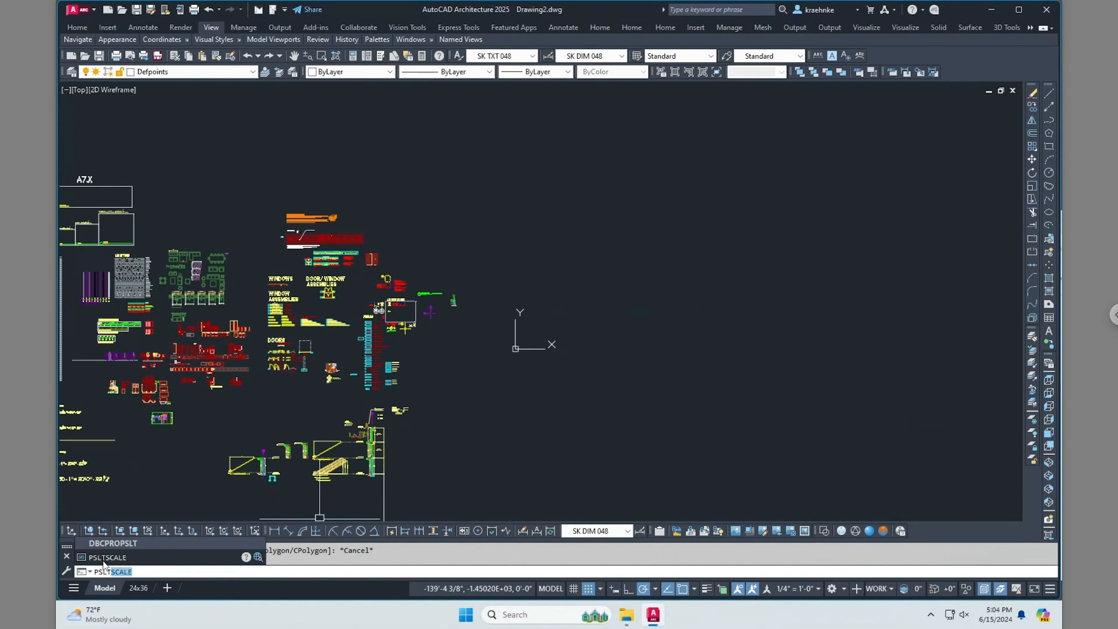
key(Escape)
key(Escape)
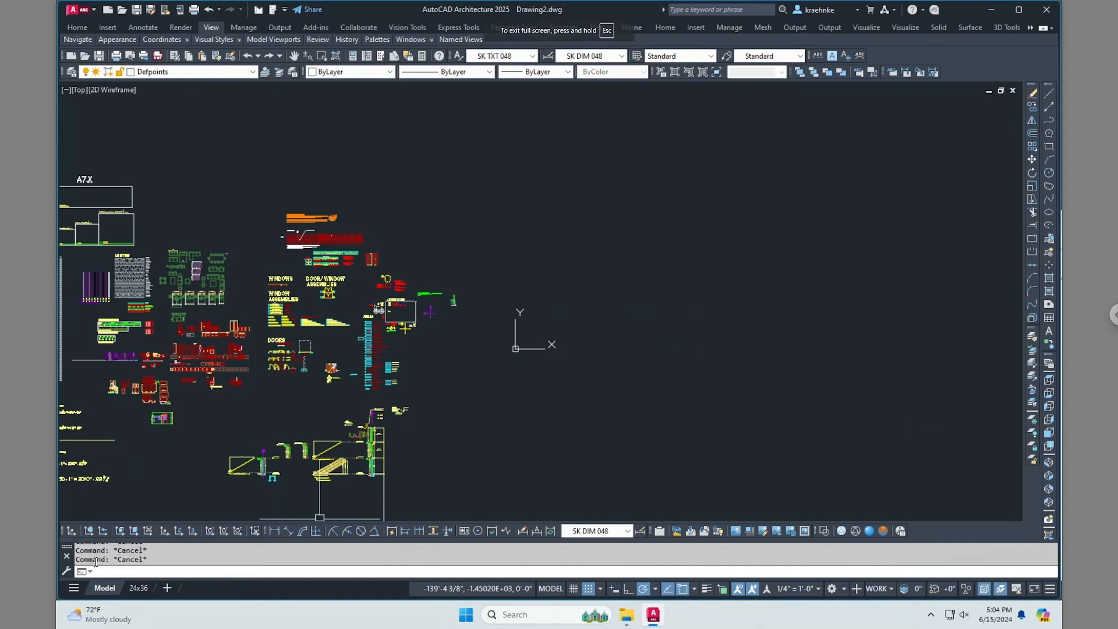
text(ltscale)
key(Return)
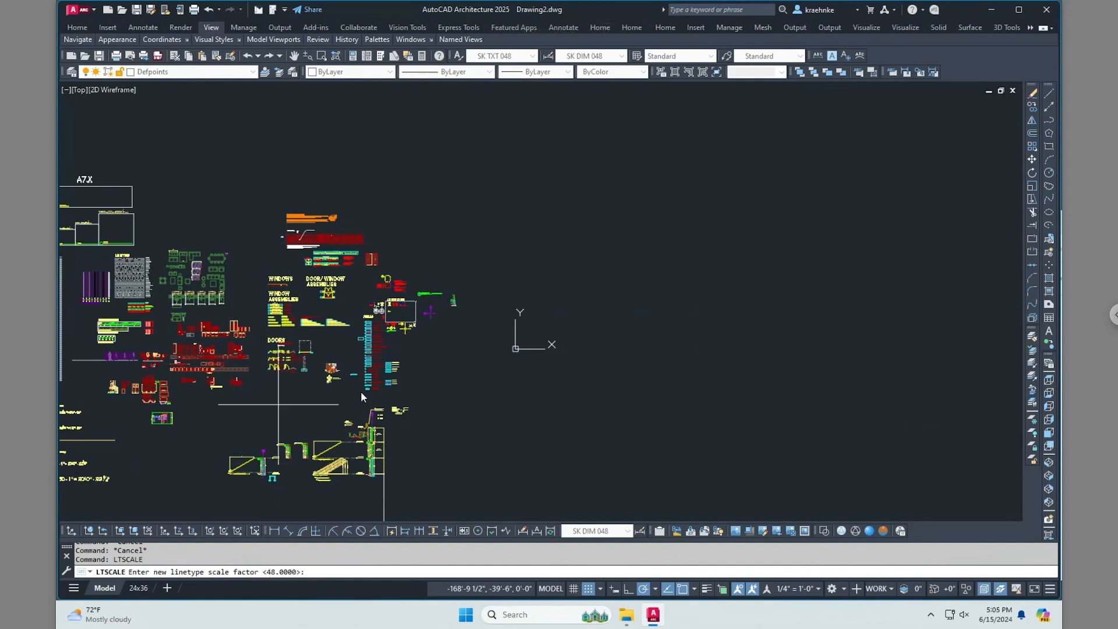
key(Escape)
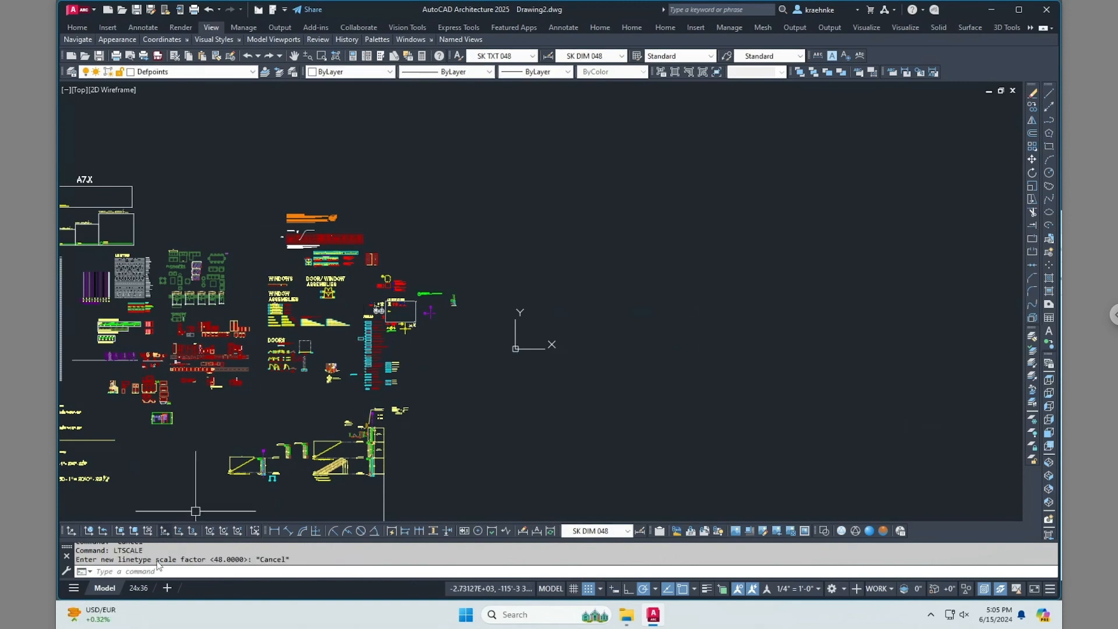
On the 24x36 layout, create a trial rectangular viewport near the middle of the sheet
click(138, 587)
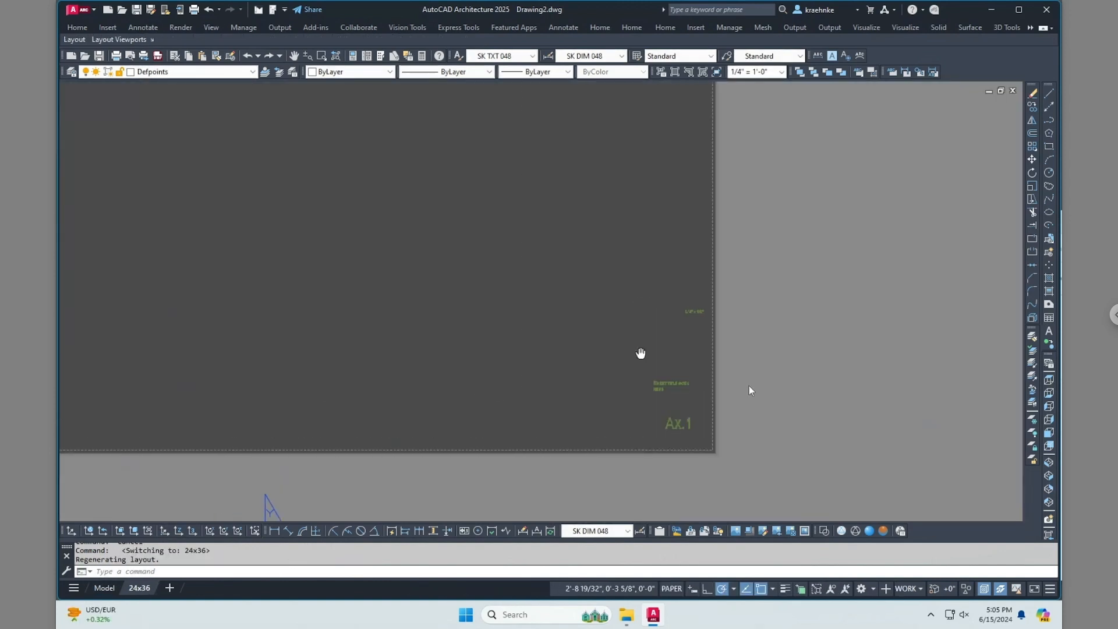
middle_drag(595, 343, 729, 384)
scroll(729, 384, down, 4)
middle_drag(648, 387, 649, 410)
key(Escape)
key(Escape)
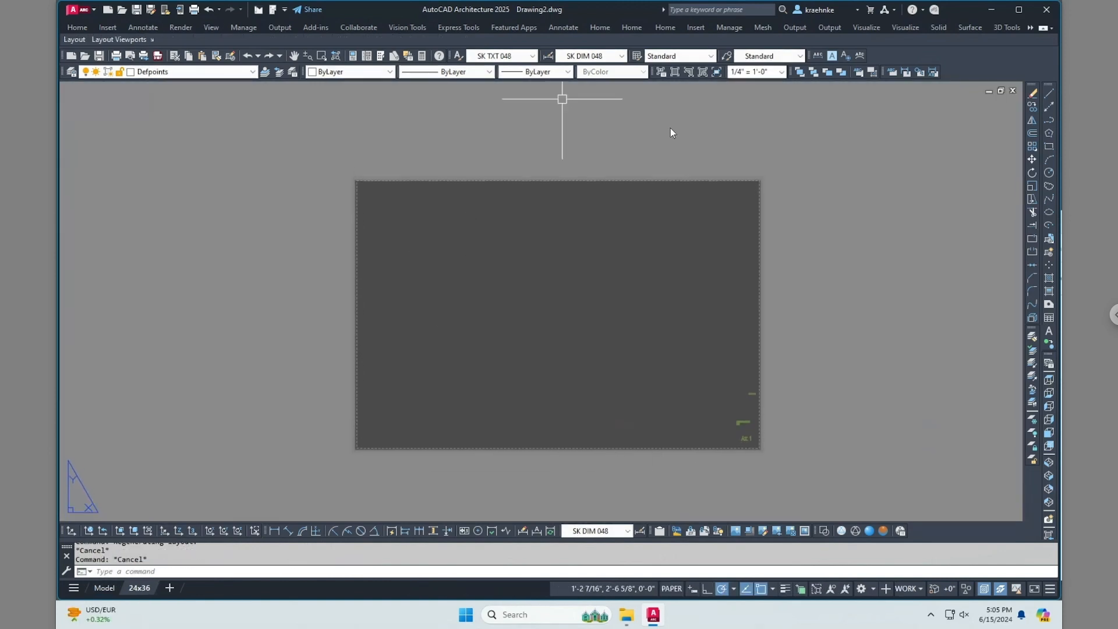
click(675, 72)
click(439, 233)
click(618, 368)
key(Escape)
Activate model space inside the trial viewport, check the PSLTSCALE value, and cancel without entering a new one
click(533, 313)
double_click(532, 313)
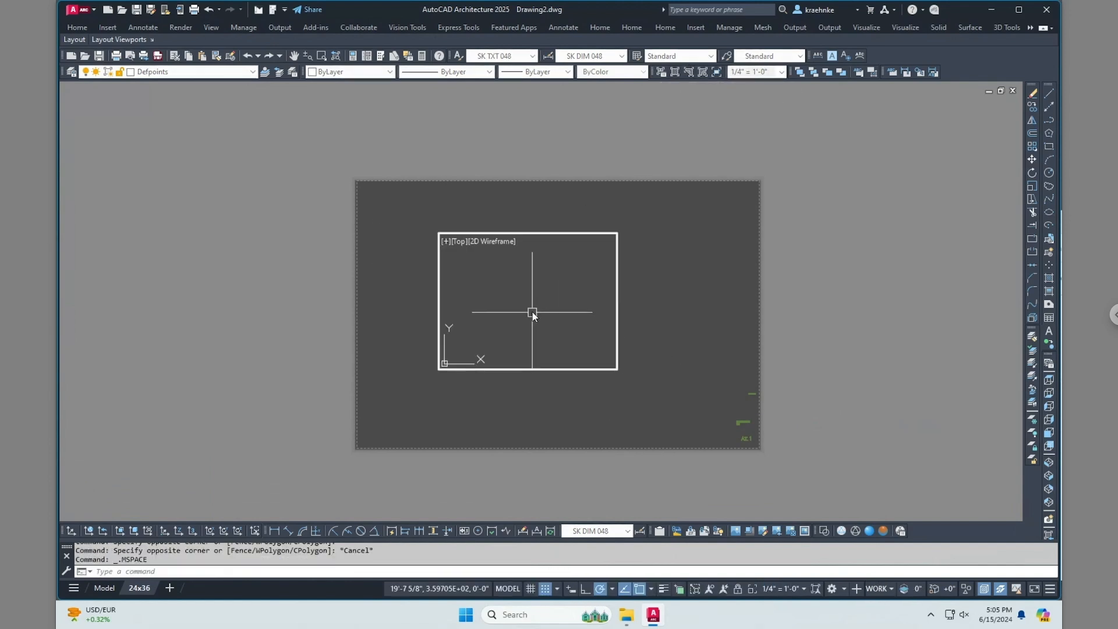
text(ps)
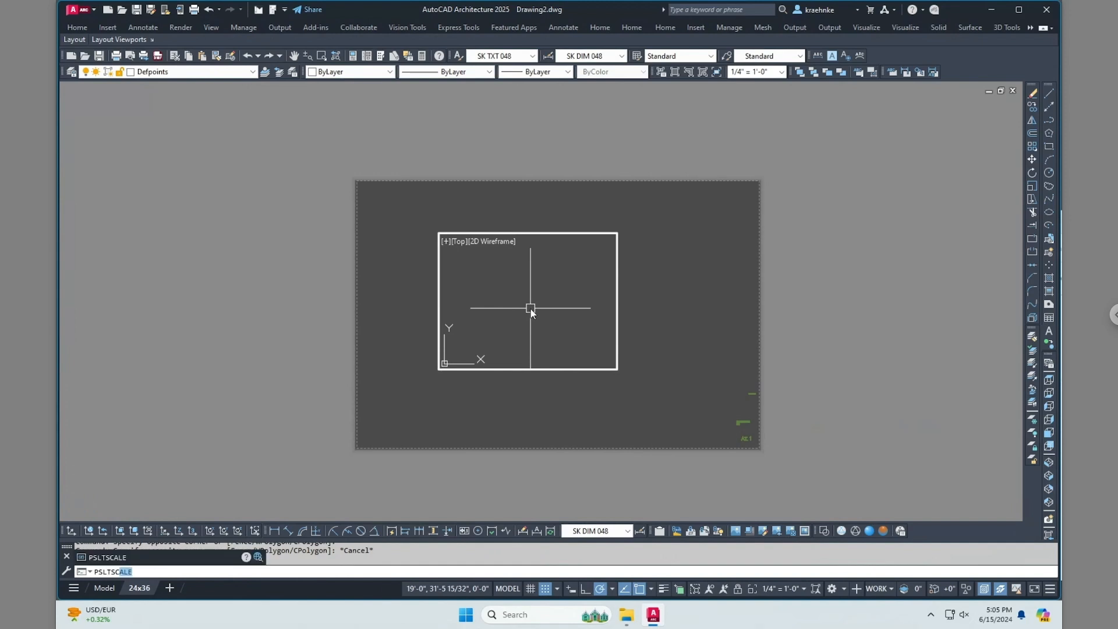
key(Return)
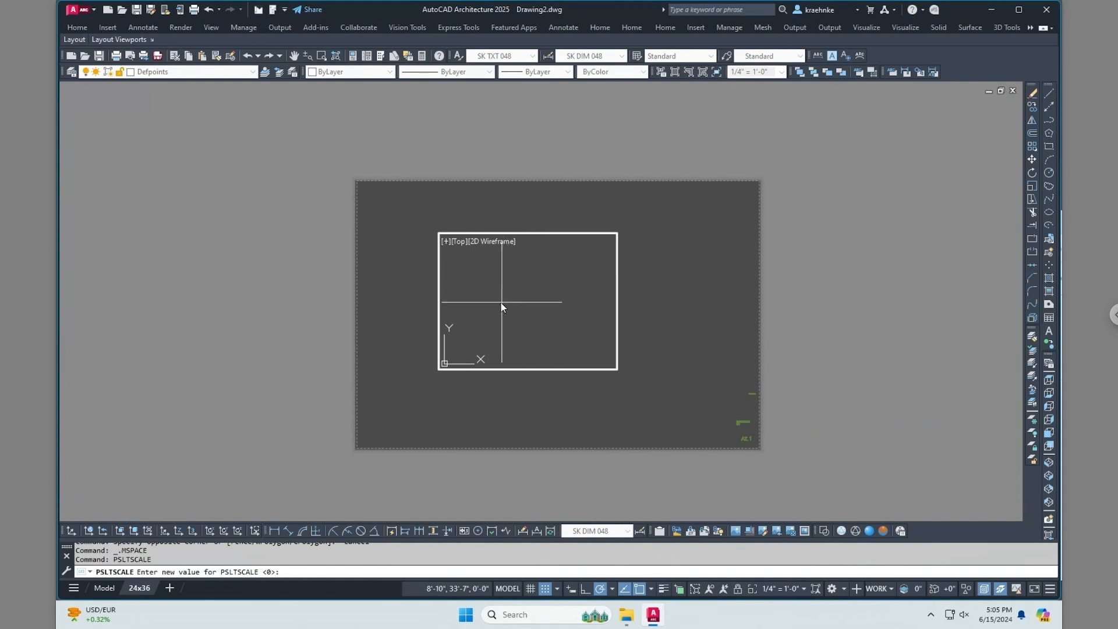
key(Escape)
Return to paper space and delete the trial viewport from the 24x36 layout
double_click(644, 286)
click(651, 310)
click(577, 294)
key(Delete)
key(Escape)
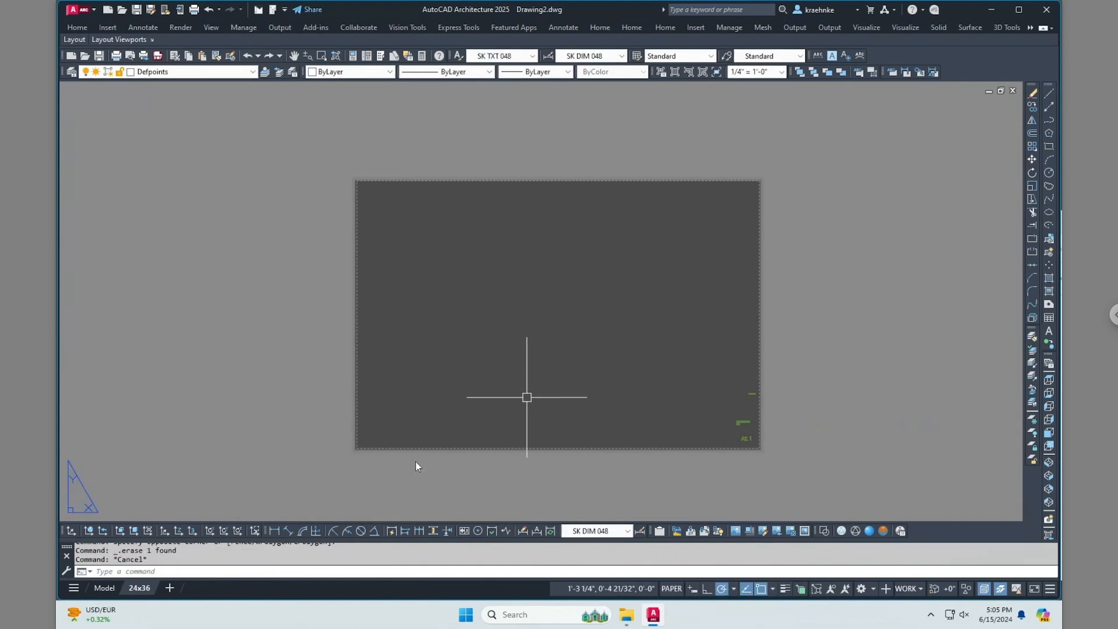
Zoom the 24x36 layout to show the whole sheet, then return to model space and view the drawing's contents
scroll(747, 442, up, 4)
scroll(763, 436, up, 3)
scroll(789, 426, down, 5)
key(Escape)
text(z)
key(space)
text(a)
key(space)
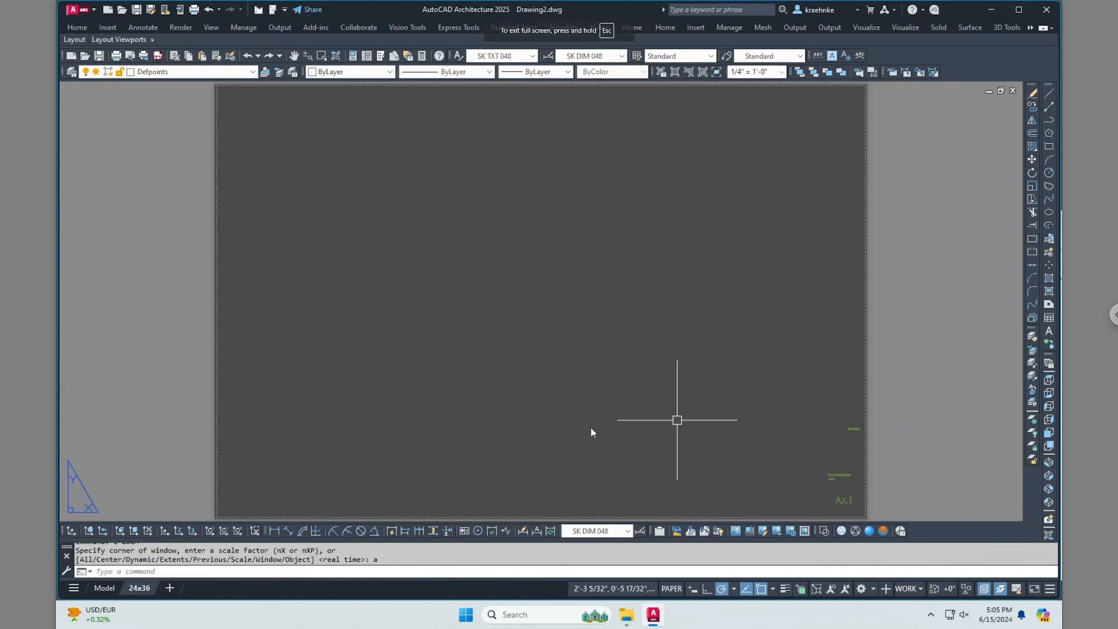
click(105, 588)
scroll(494, 304, down, 2)
mouse_move(496, 304)
middle_down()
mouse_move(417, 322)
mouse_move(182, 458)
middle_up()
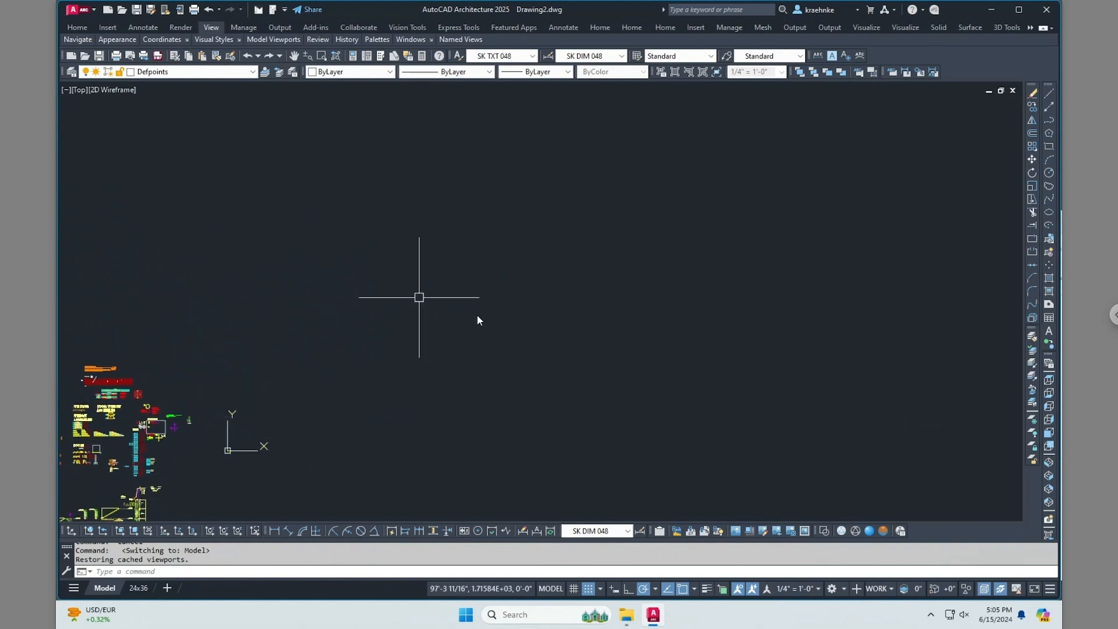
scroll(641, 251, down, 2)
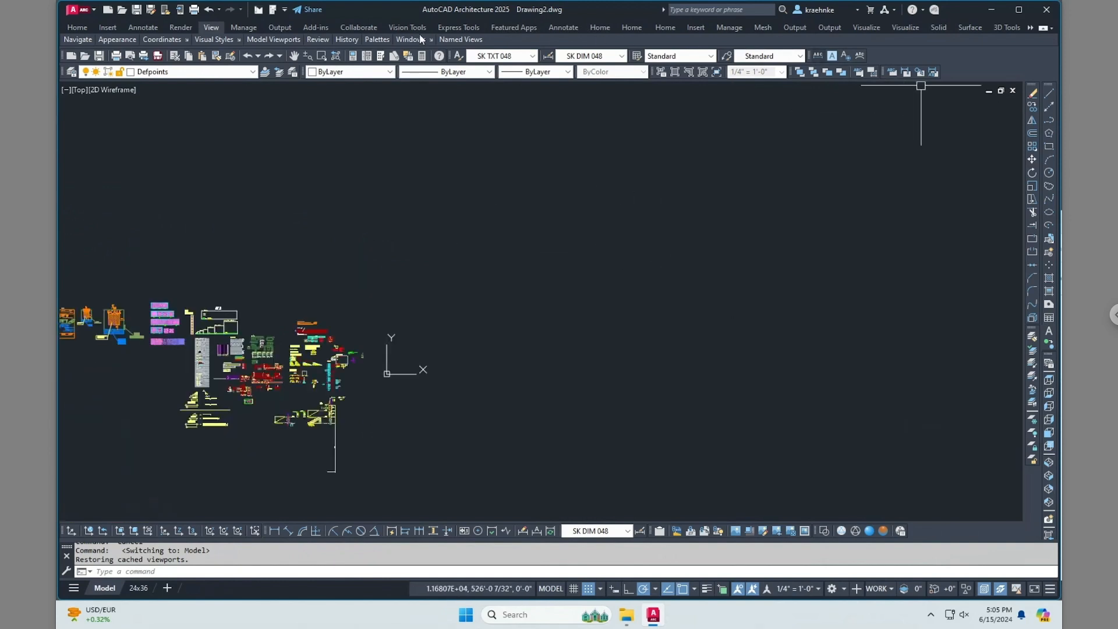
Close Drawing2.dwg and Drawing1.dwg without saving their changes
click(1013, 91)
key(n)
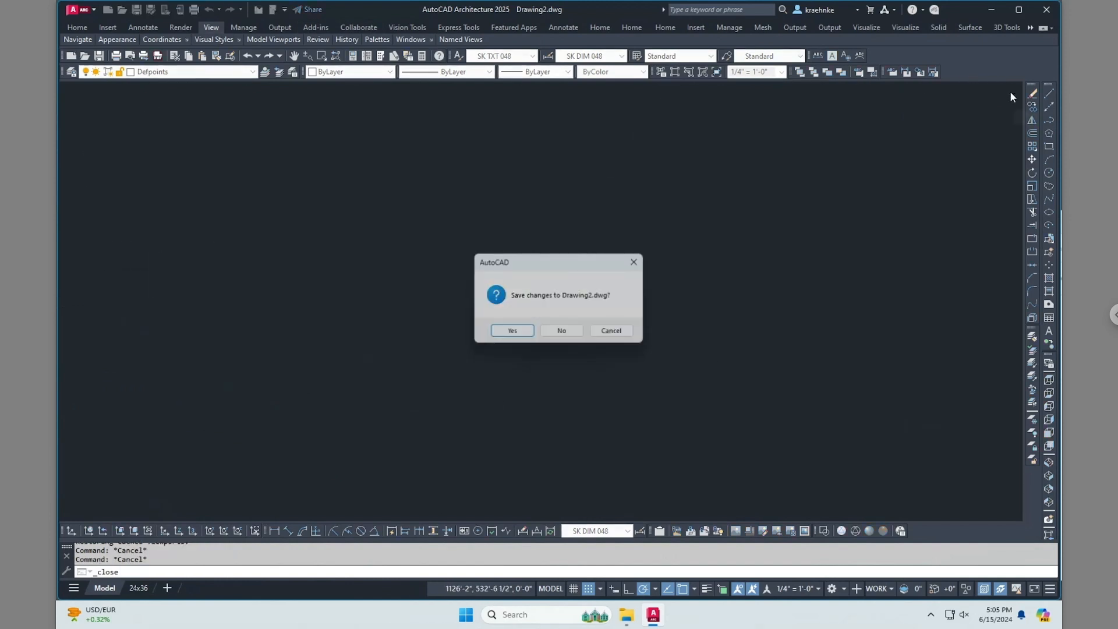
click(1012, 91)
key(n)
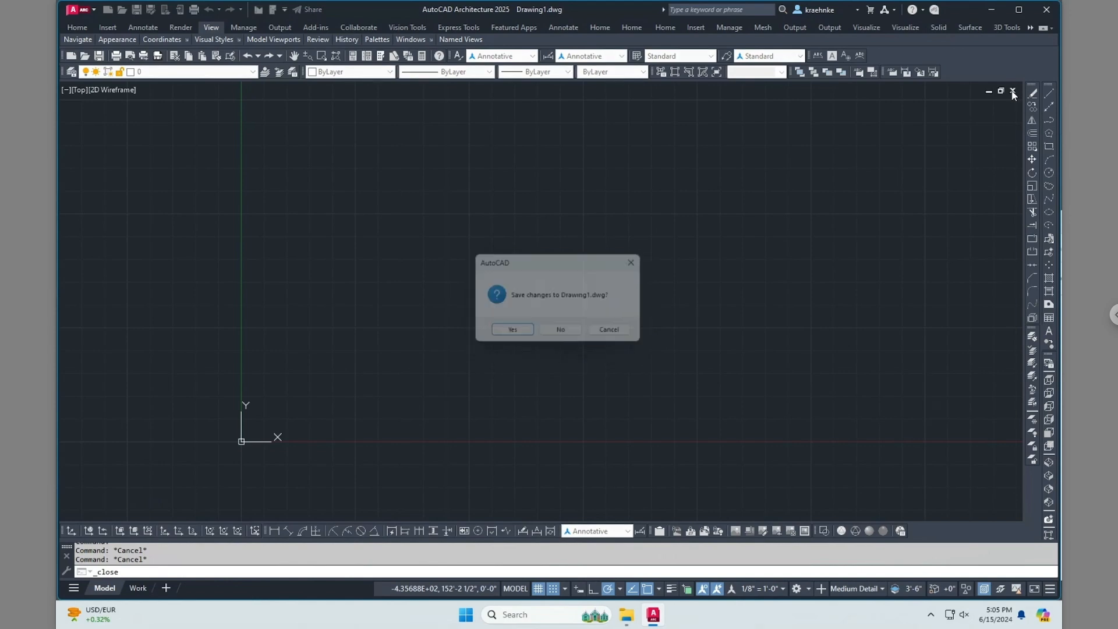
Exit AutoCAD Architecture and relaunch it from its desktop shortcut
click(1051, 13)
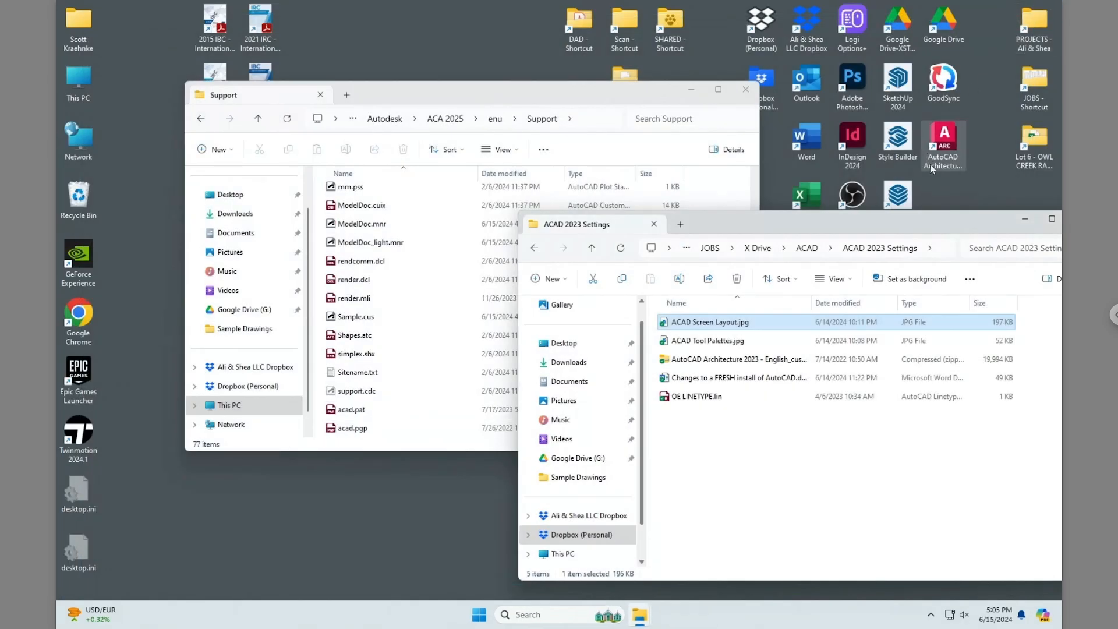
click(1019, 223)
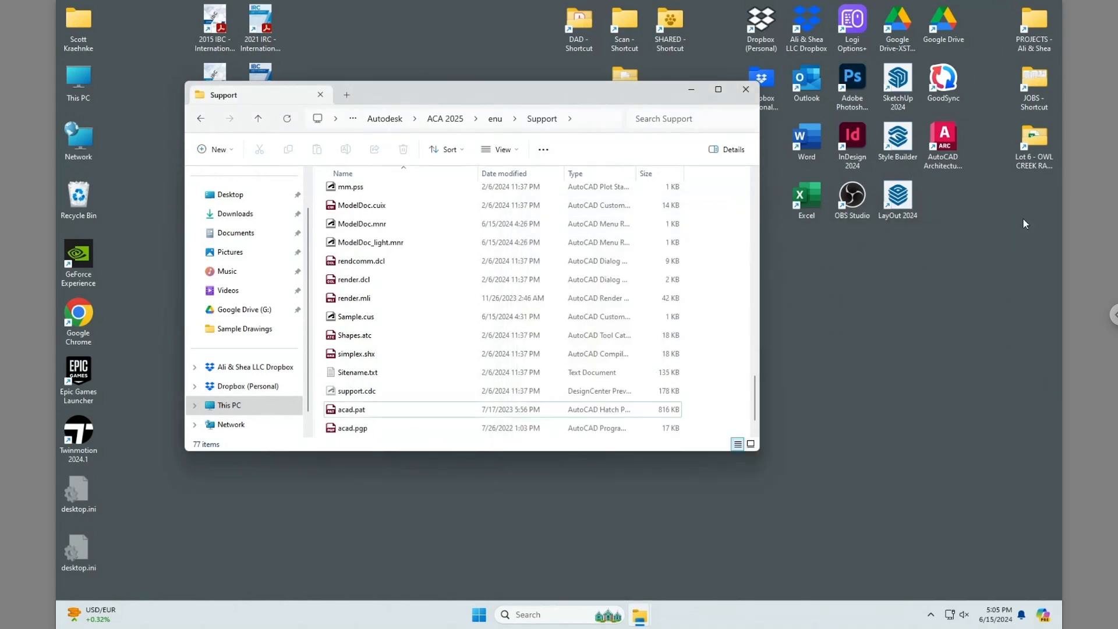
double_click(942, 150)
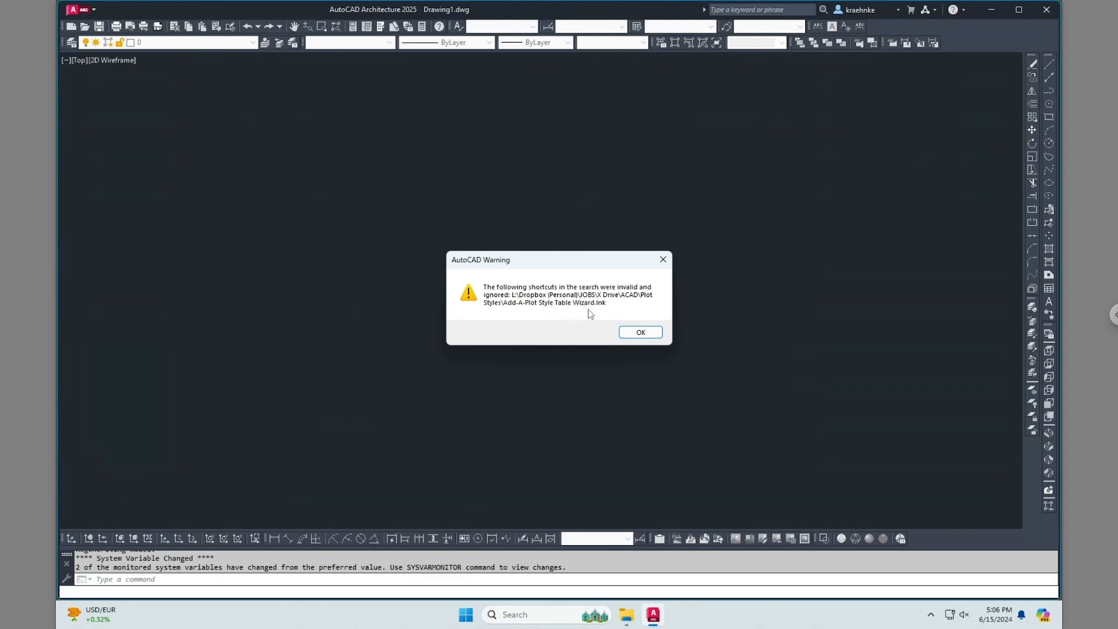
Dismiss the invalid shortcut warning and bring up the ACAD 2023 Settings folder window in File Explorer
click(641, 332)
mouse_move(626, 618)
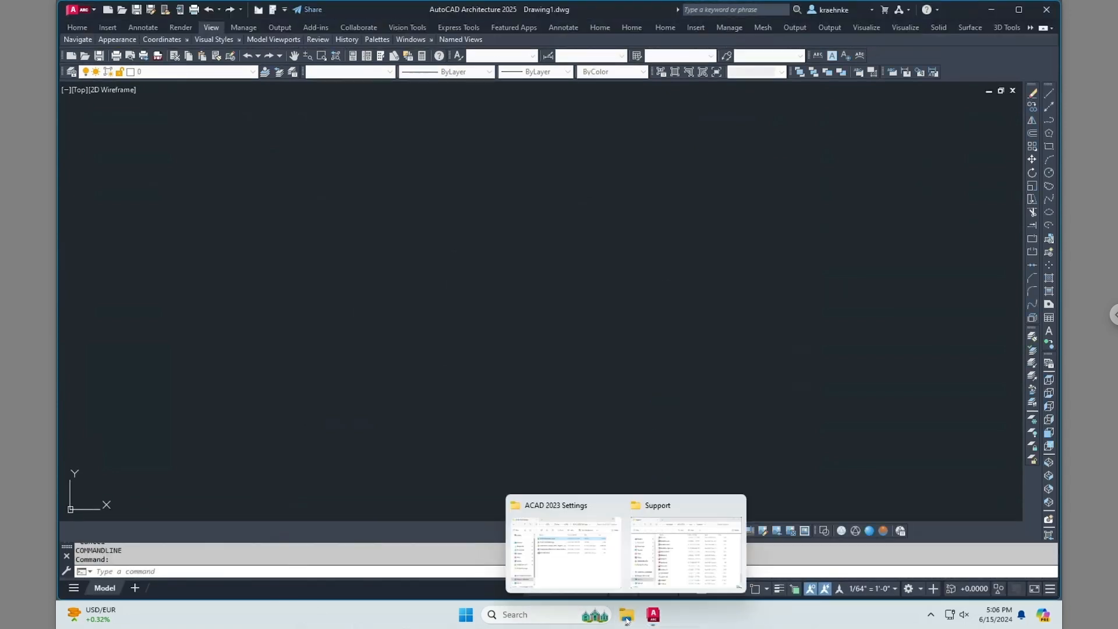
click(681, 542)
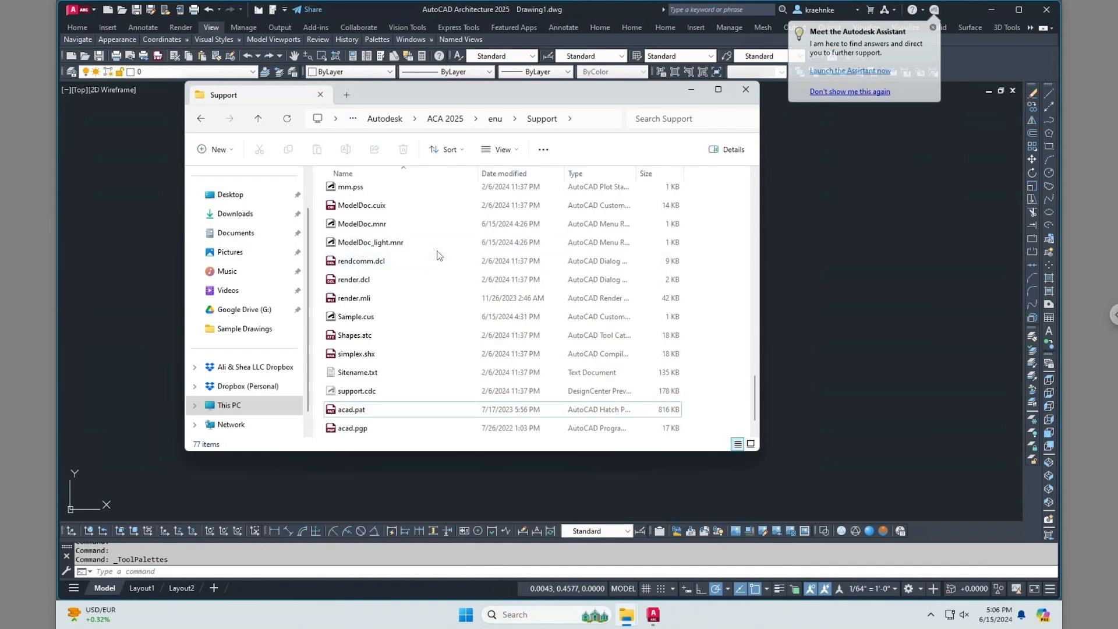
click(774, 392)
key(alt+Tab)
click(773, 382)
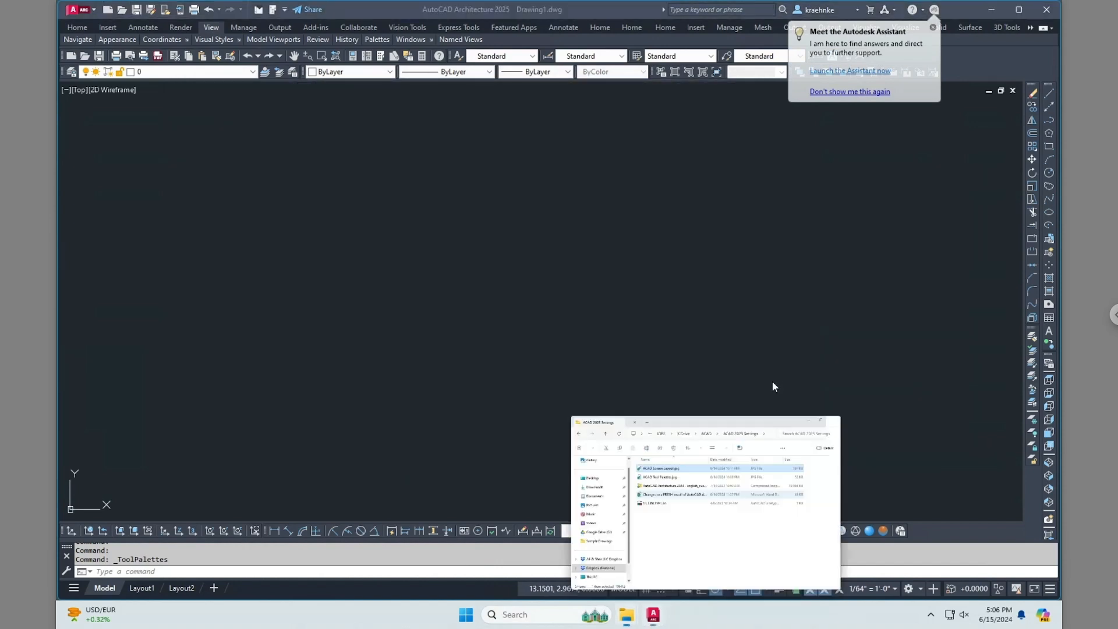
drag(792, 222, 616, 129)
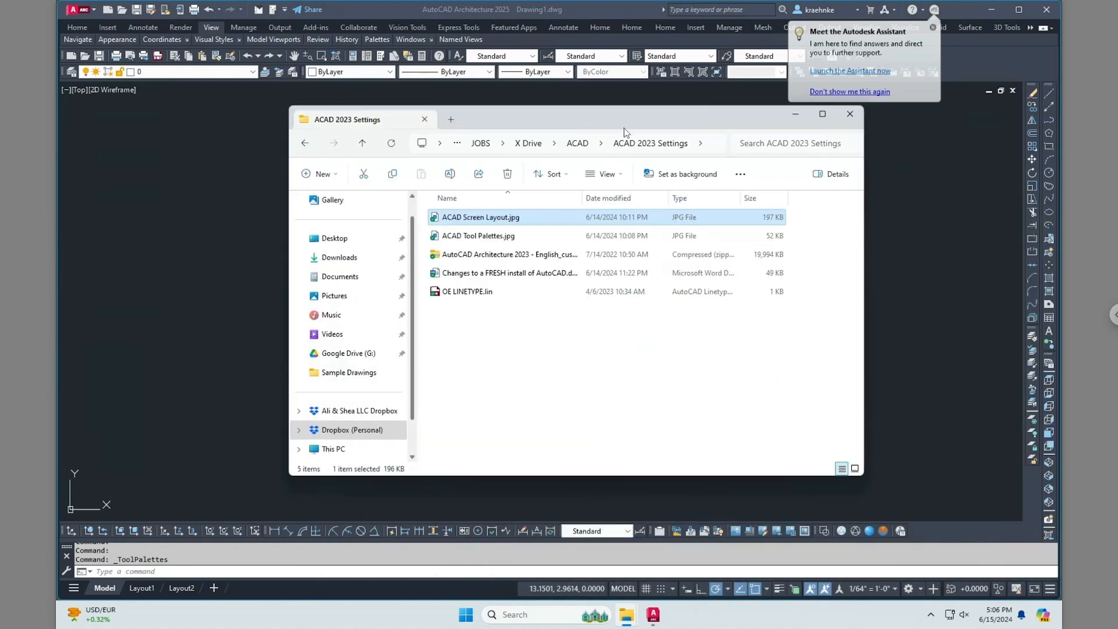
Go up to the ACAD folder and open its Plot Styles subfolder
click(590, 145)
scroll(501, 384, down, 4)
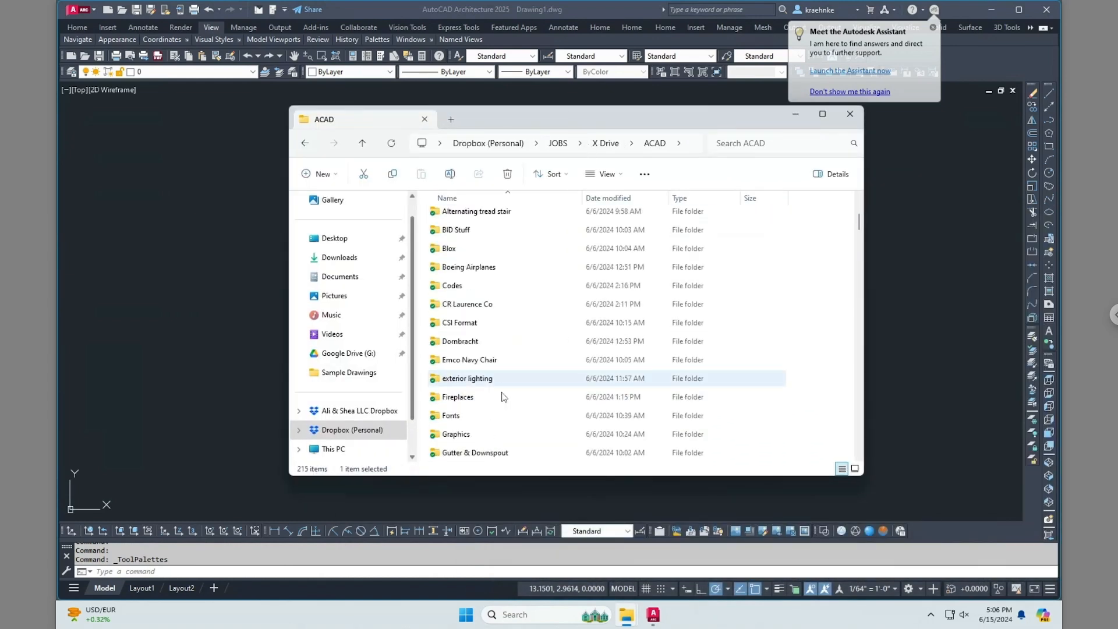
scroll(499, 373, down, 3)
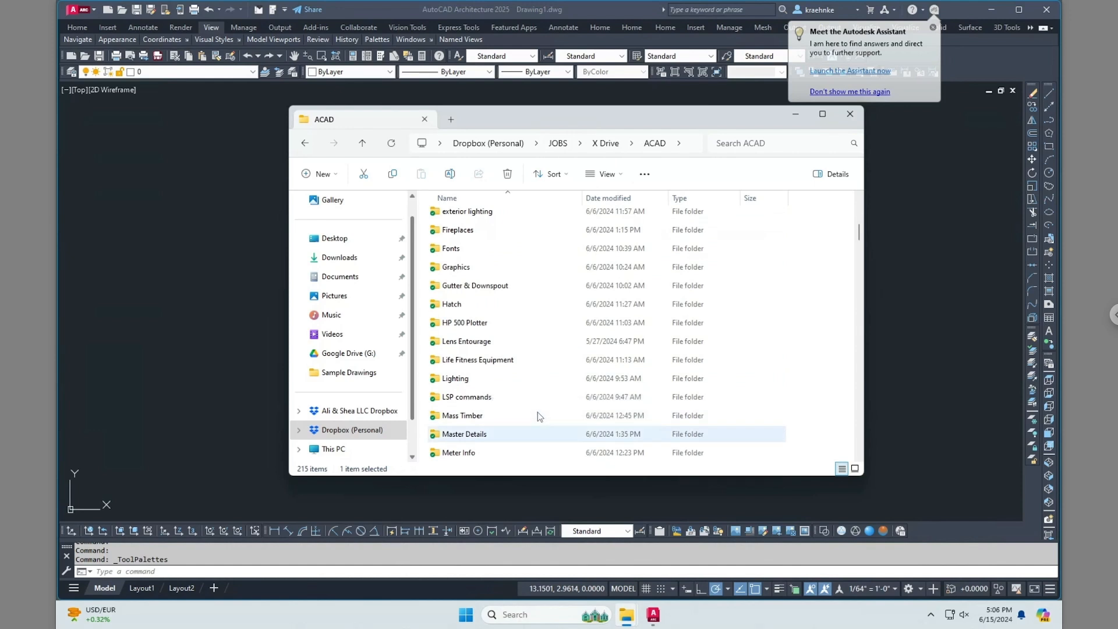
scroll(507, 411, down, 2)
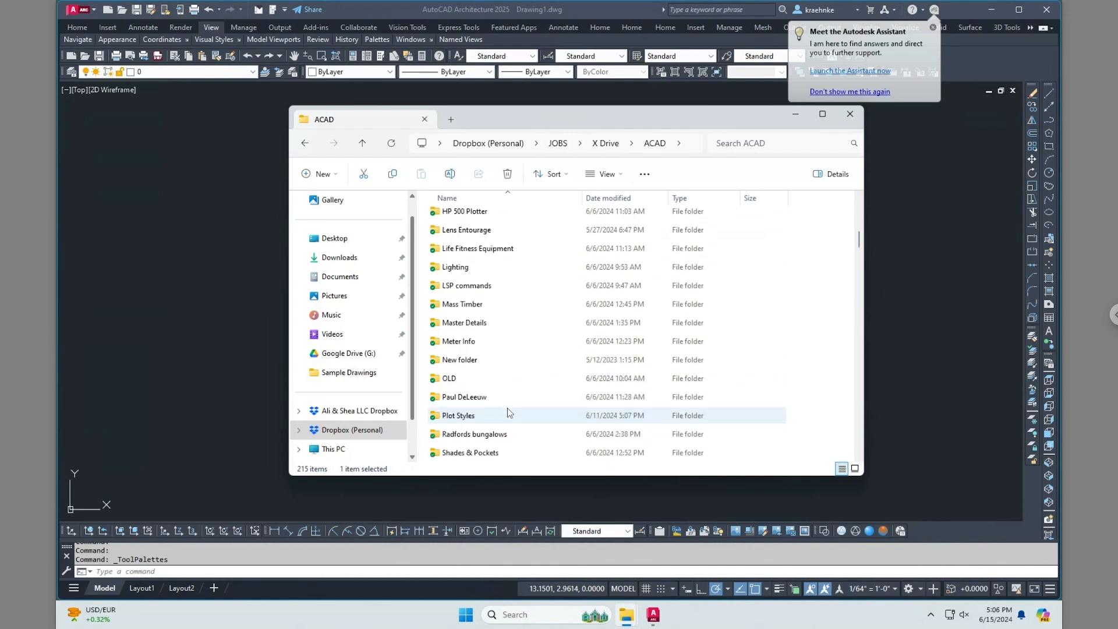
double_click(460, 416)
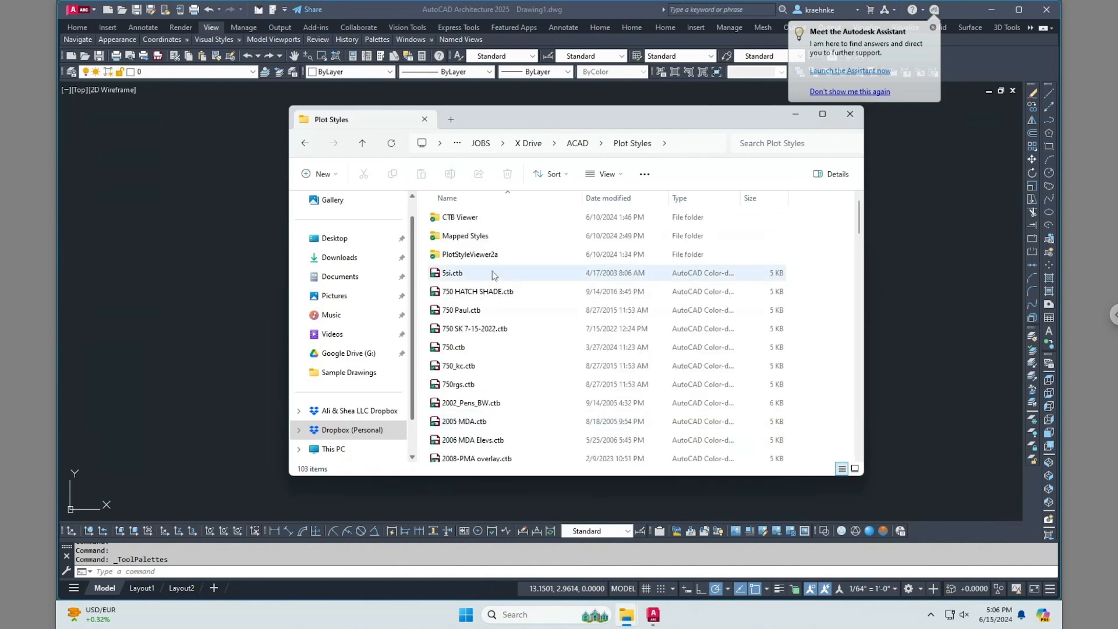
Rename the Add-A-Plot Style Table Wizard shortcut as Add-A-Plot Style Table Wizard.OLD
scroll(498, 283, down, 4)
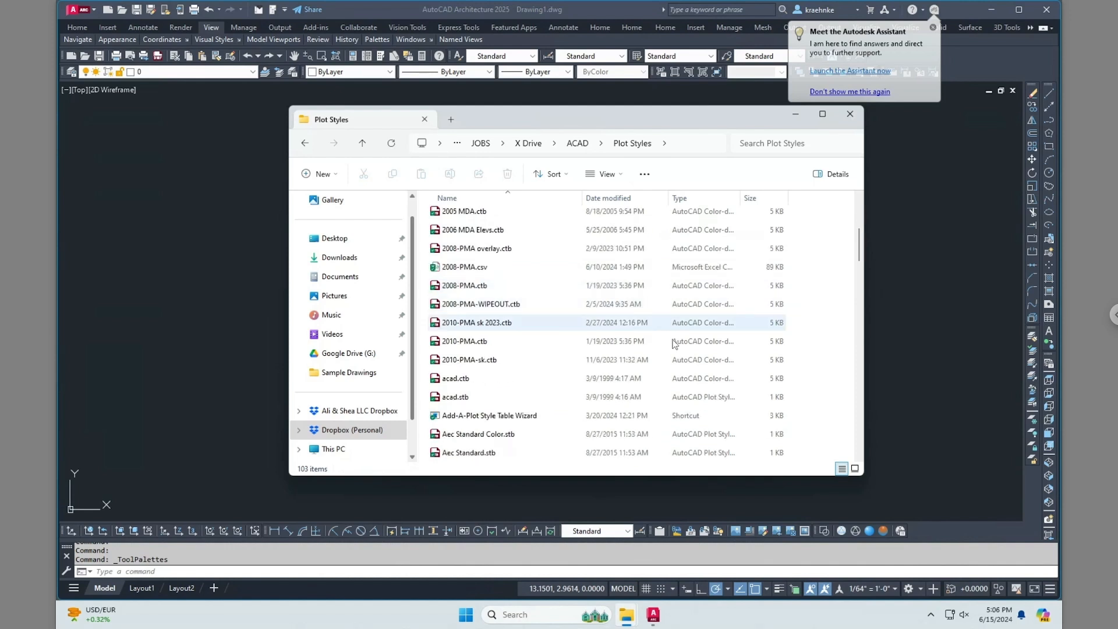
click(523, 415)
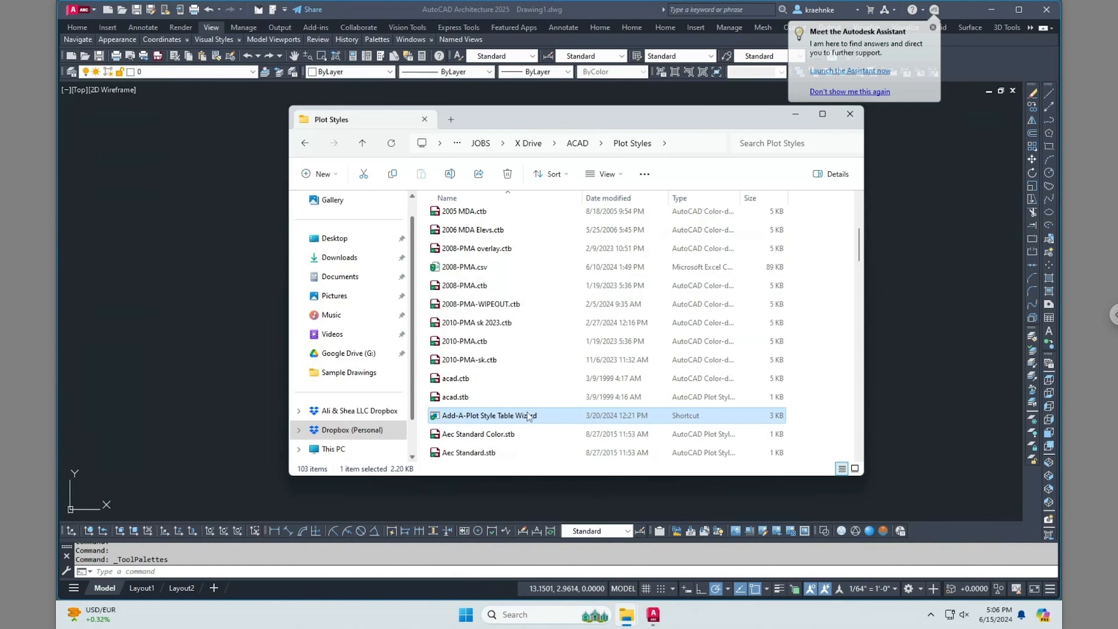
click(533, 415)
click(554, 415)
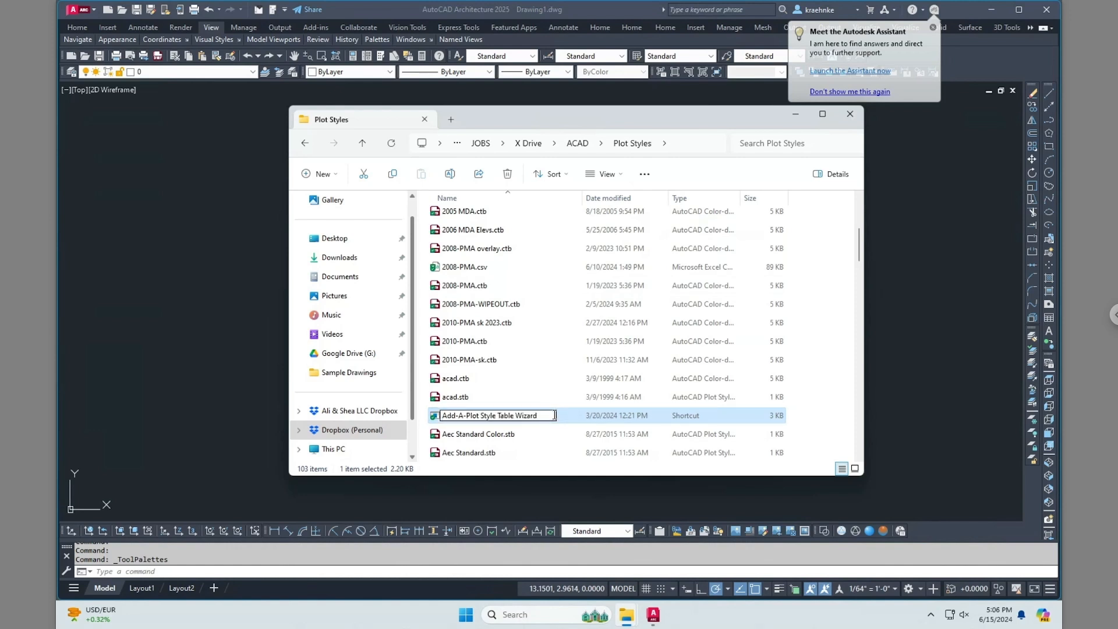
text(.OLD)
key(Return)
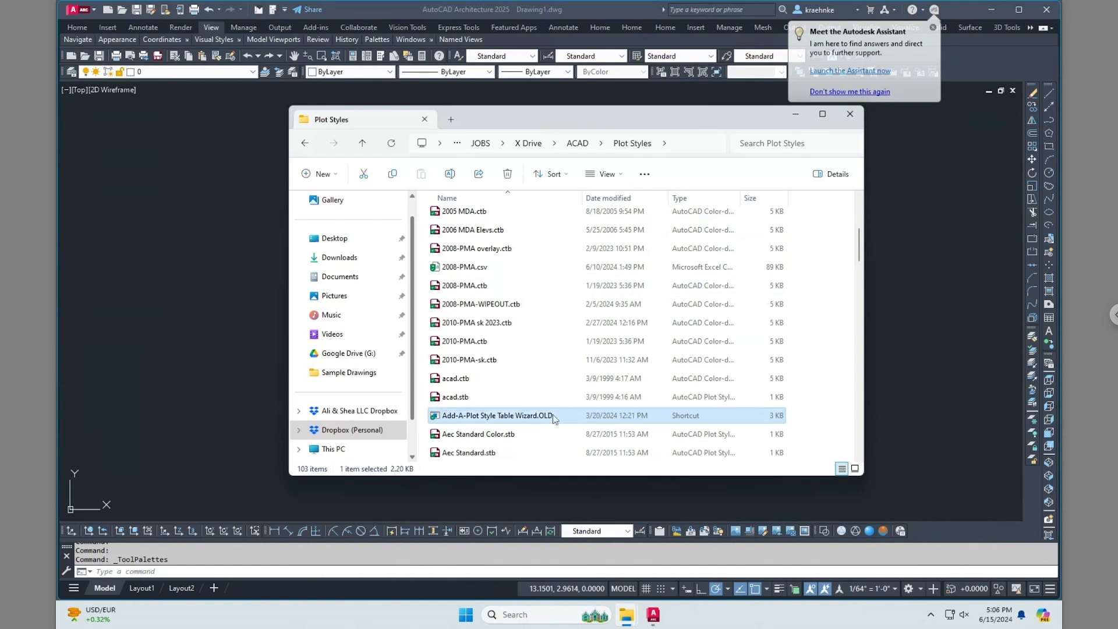
Delete the Plot Style Table Wizard shortcut from Dropbox on all devices, check the remaining Plot Styles files, and close the folder window
key(Delete)
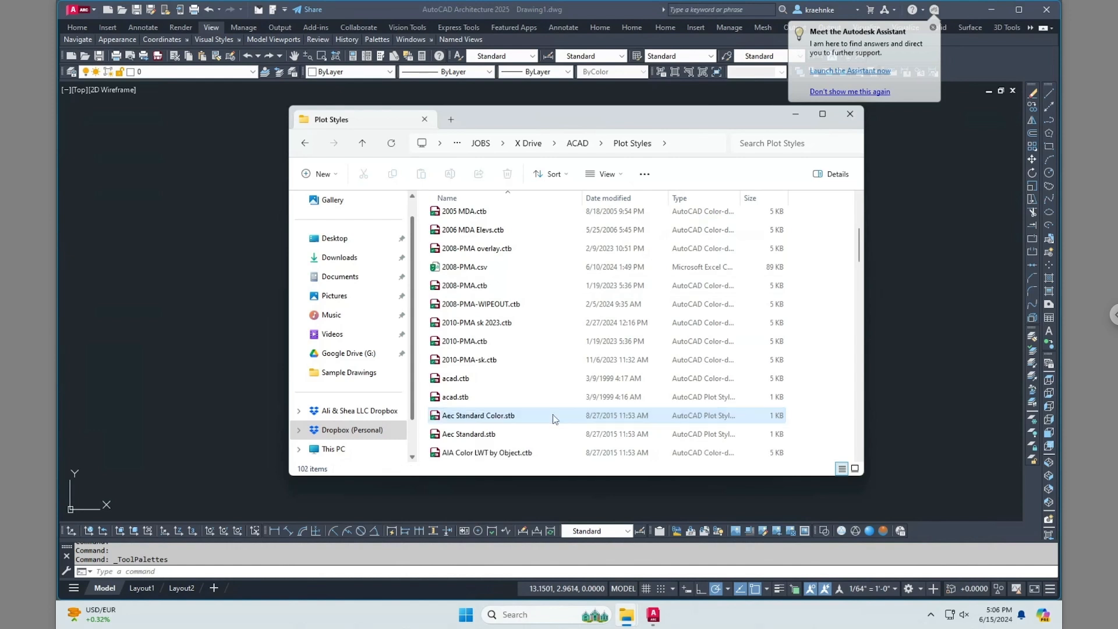
scroll(551, 410, down, 5)
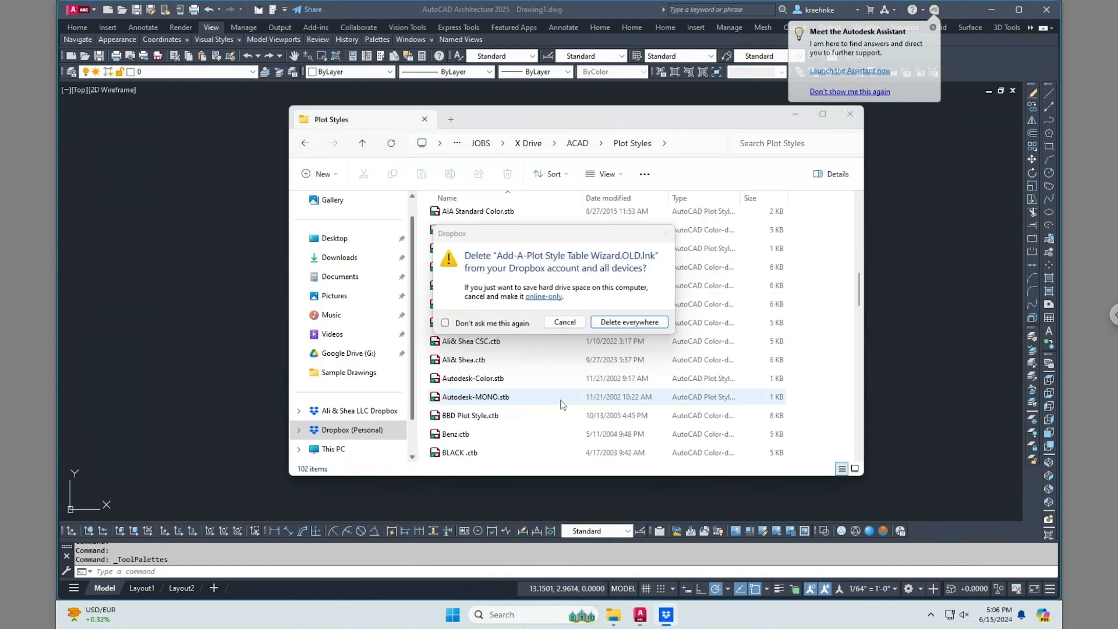
click(628, 322)
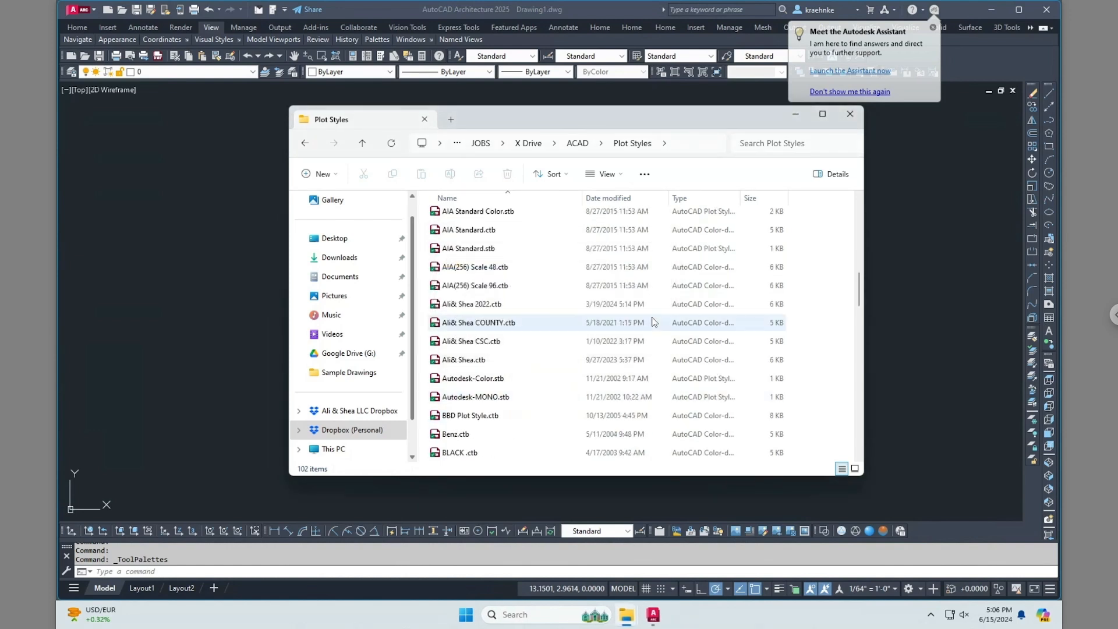
scroll(637, 309, down, 15)
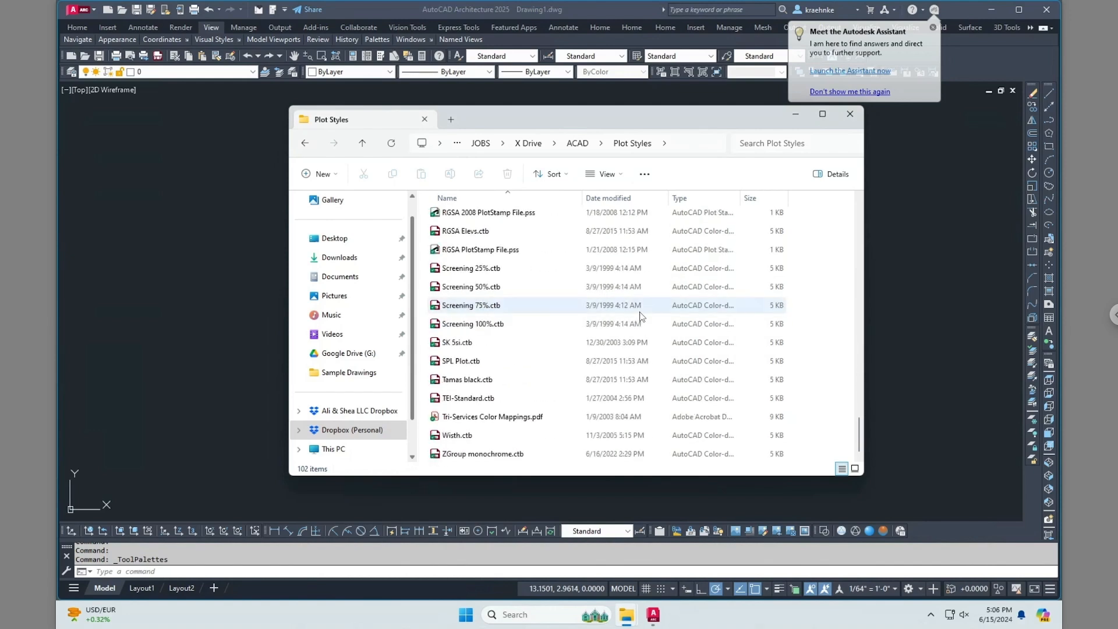
scroll(638, 309, up, 1)
click(850, 115)
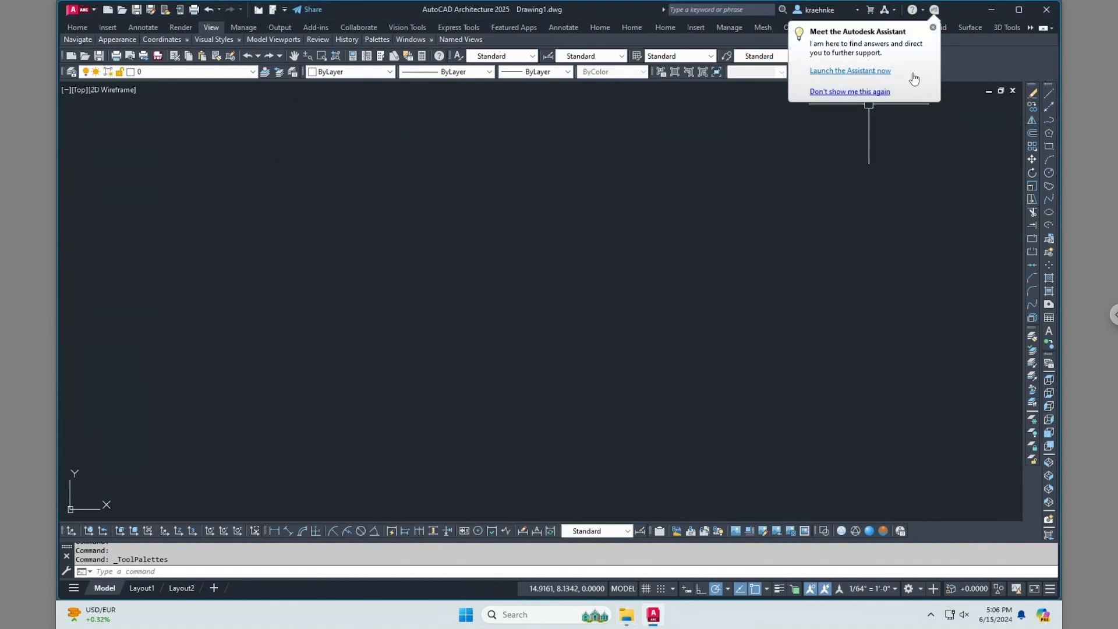
Restart AutoCAD Architecture from its desktop shortcut and turn off the Autodesk Assistant notice permanently
click(933, 27)
click(1047, 10)
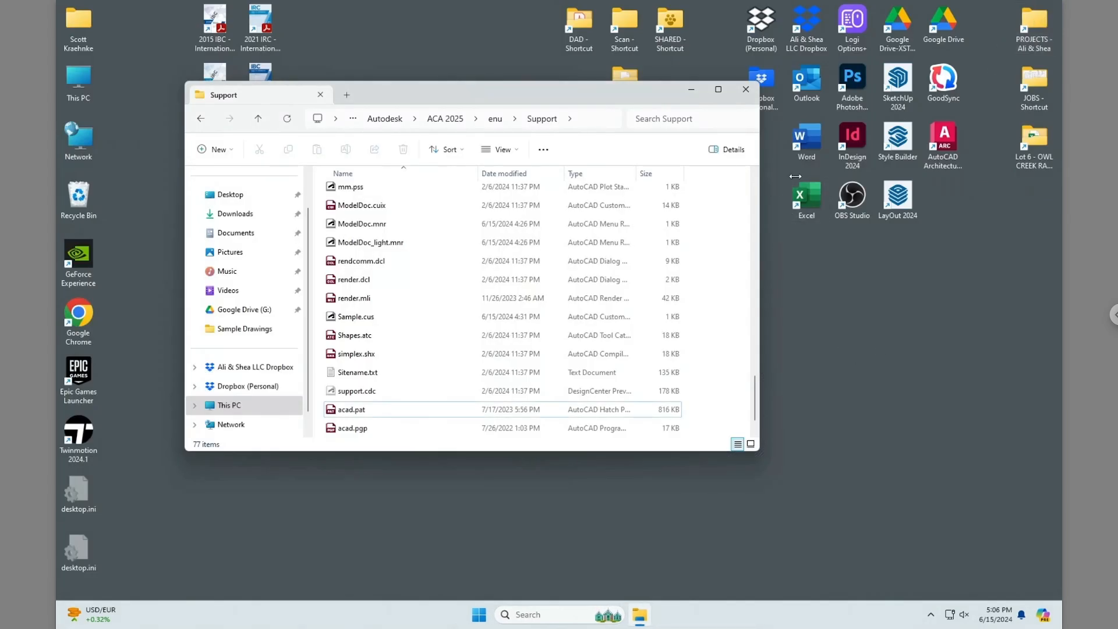
double_click(946, 140)
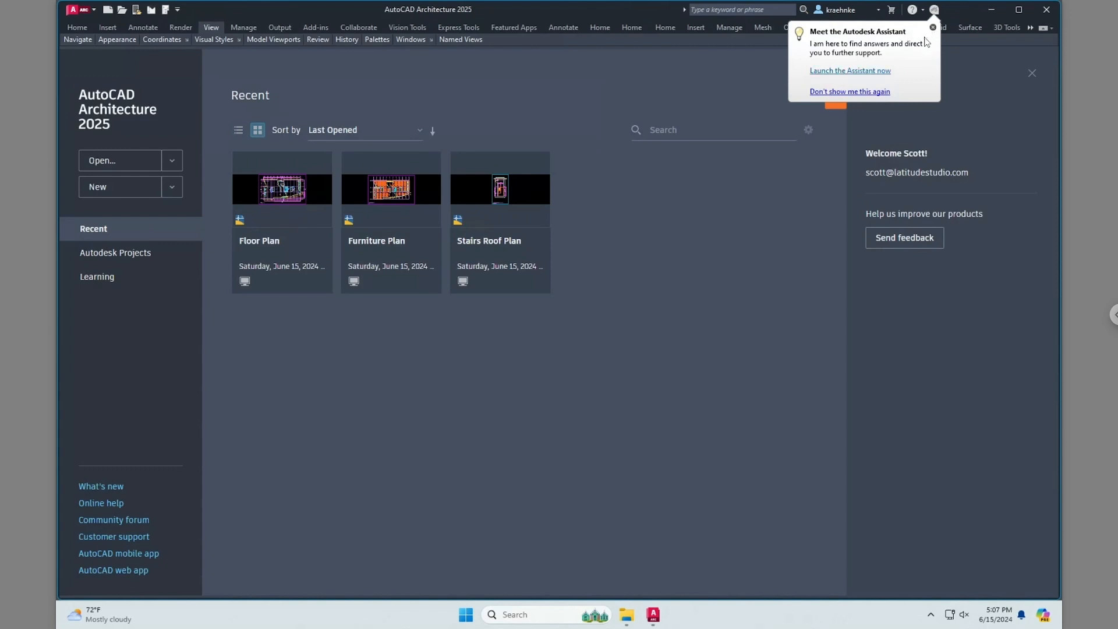
click(876, 93)
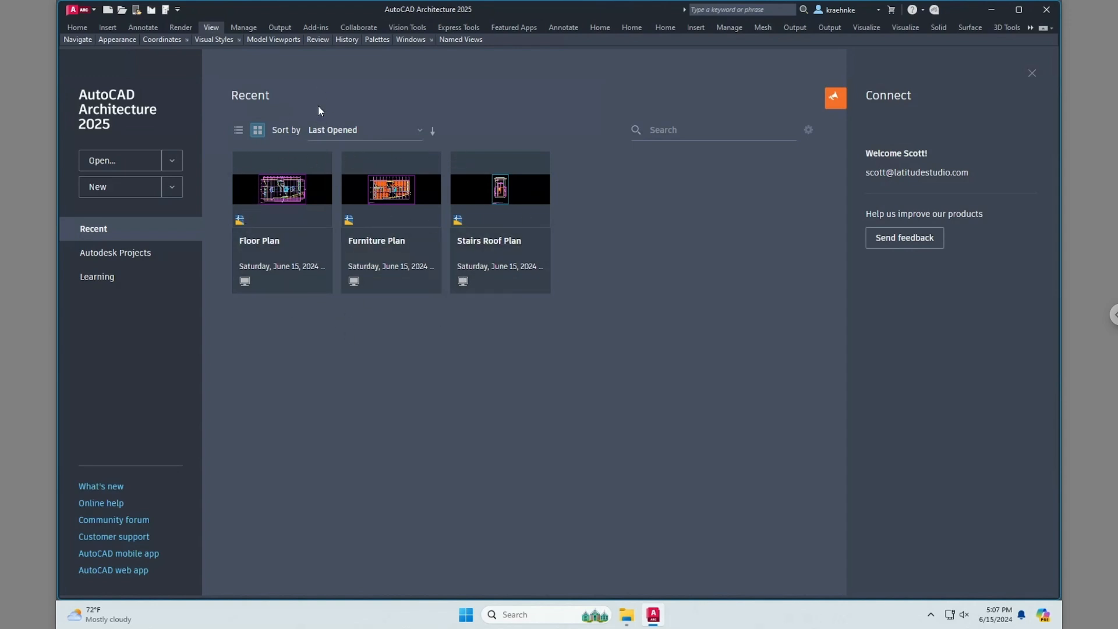
Review the available drawing templates for a new drawing, including LATITUDE Template 2018 and Ali & Shea 2020, and cancel the selection
click(108, 13)
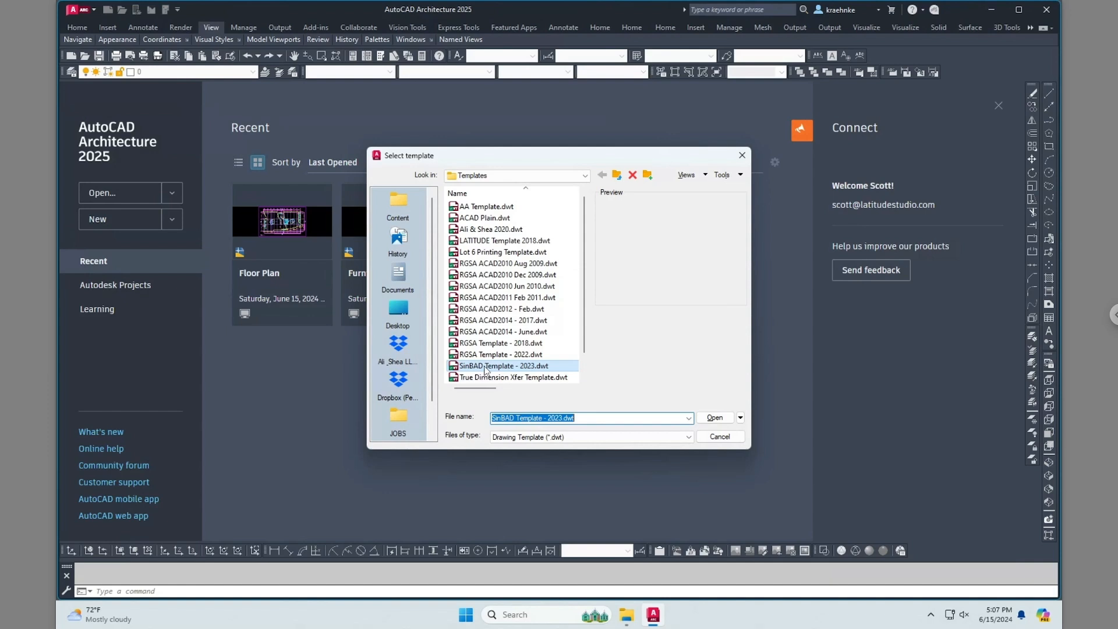
click(457, 367)
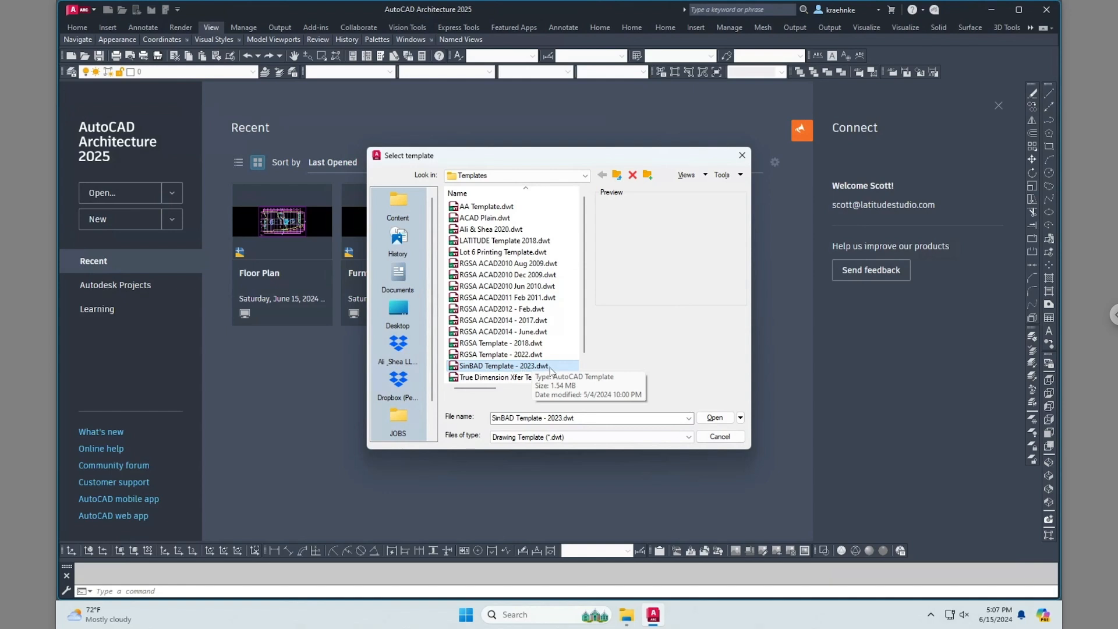
click(506, 242)
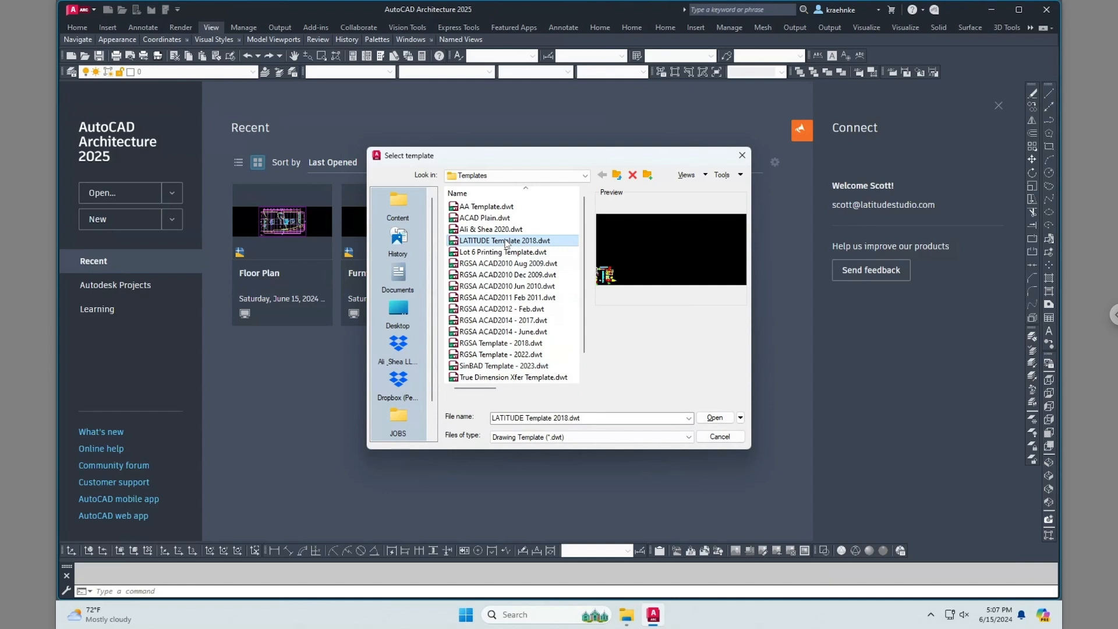
click(499, 231)
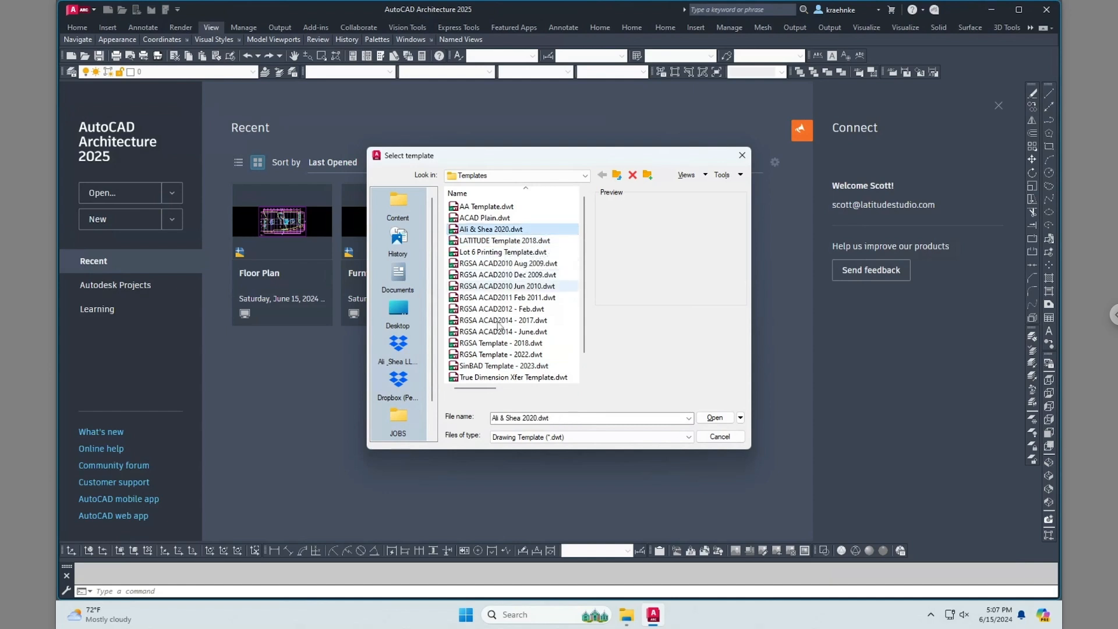
scroll(509, 350, down, 1)
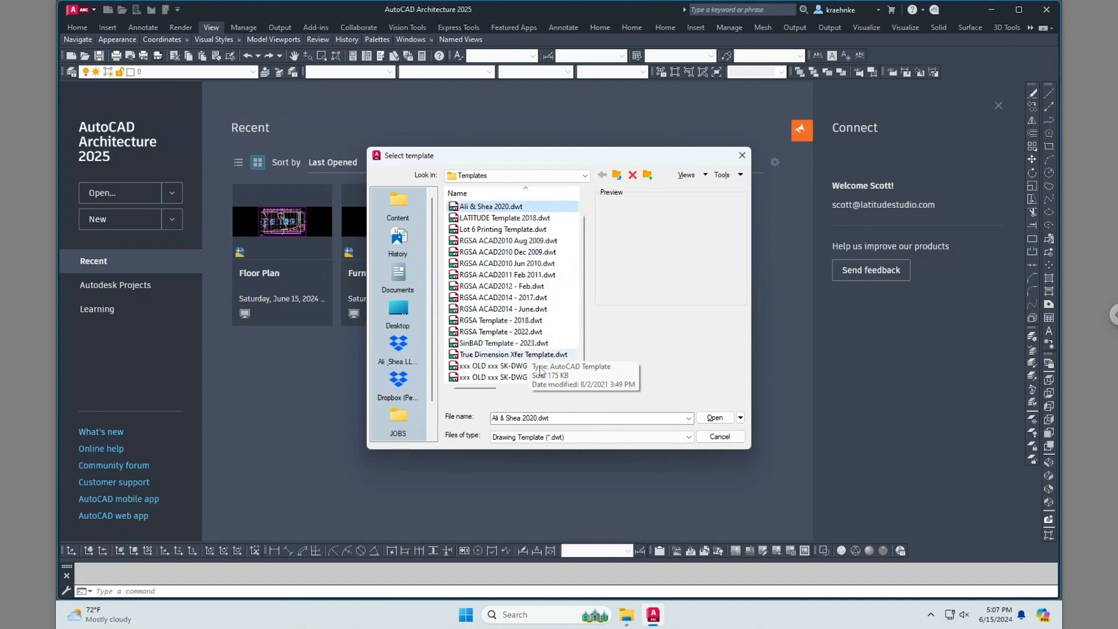
click(521, 367)
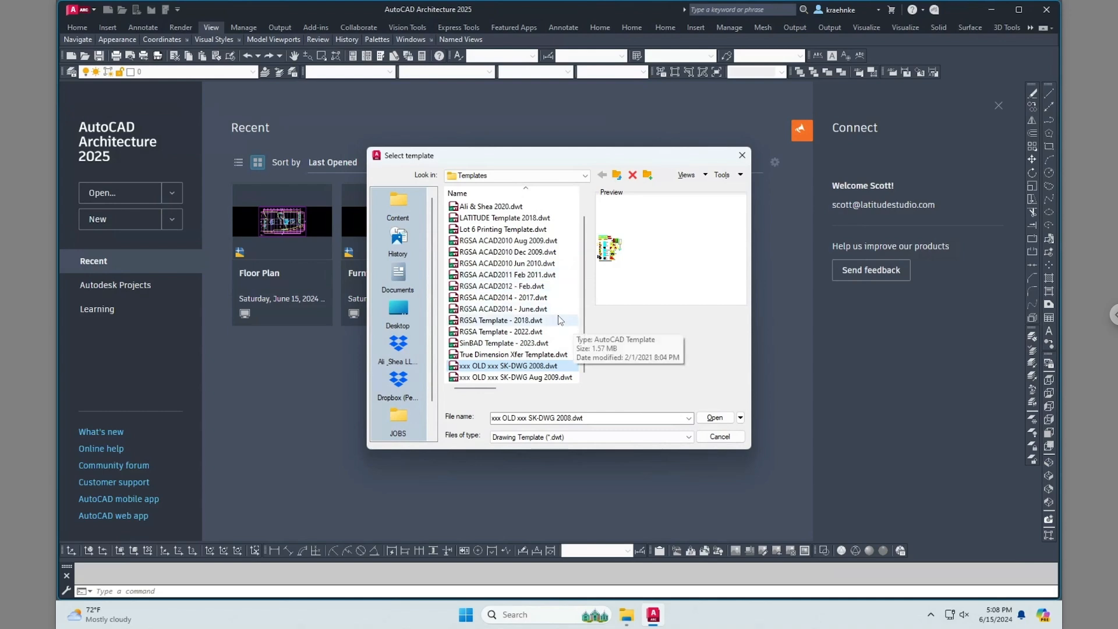
key(Escape)
Create a new drawing from the SinBAD Template - 2023.dwt template
click(108, 9)
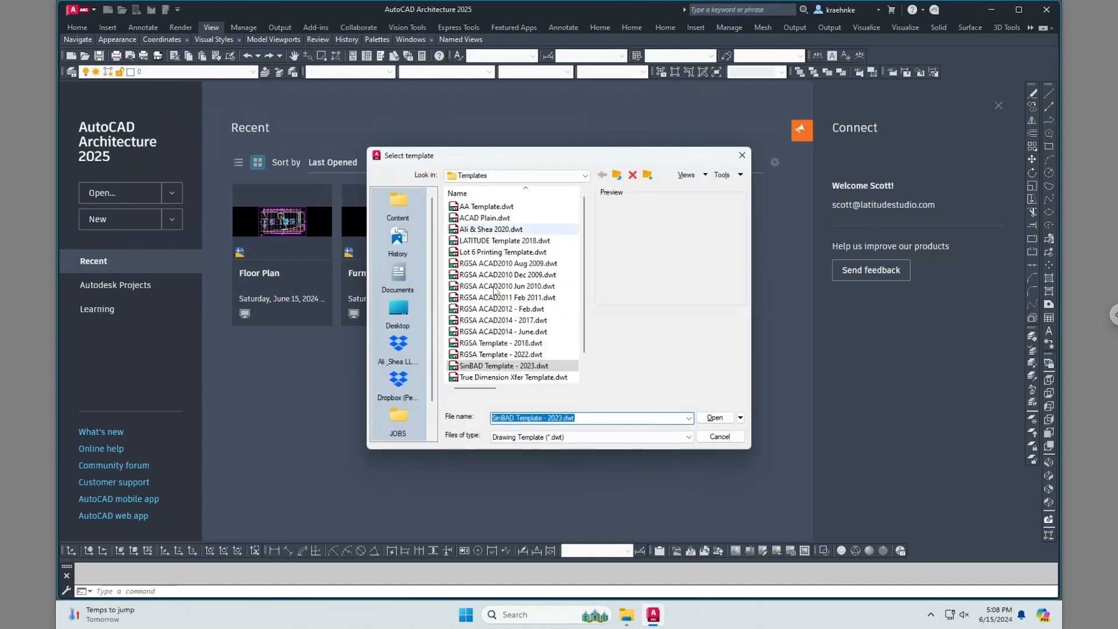
click(505, 367)
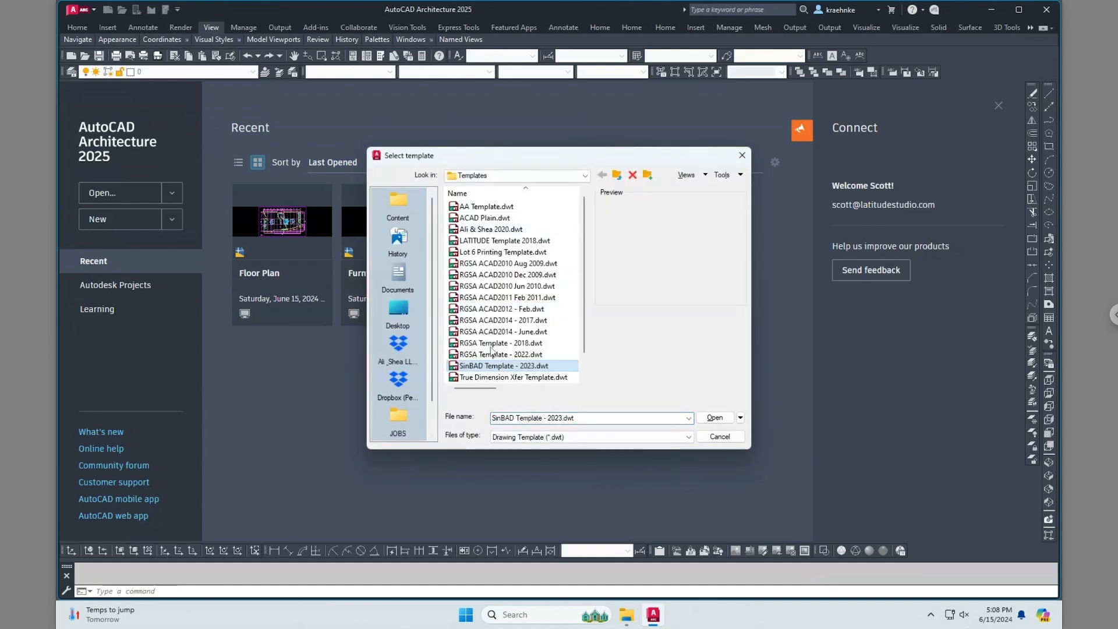
click(723, 416)
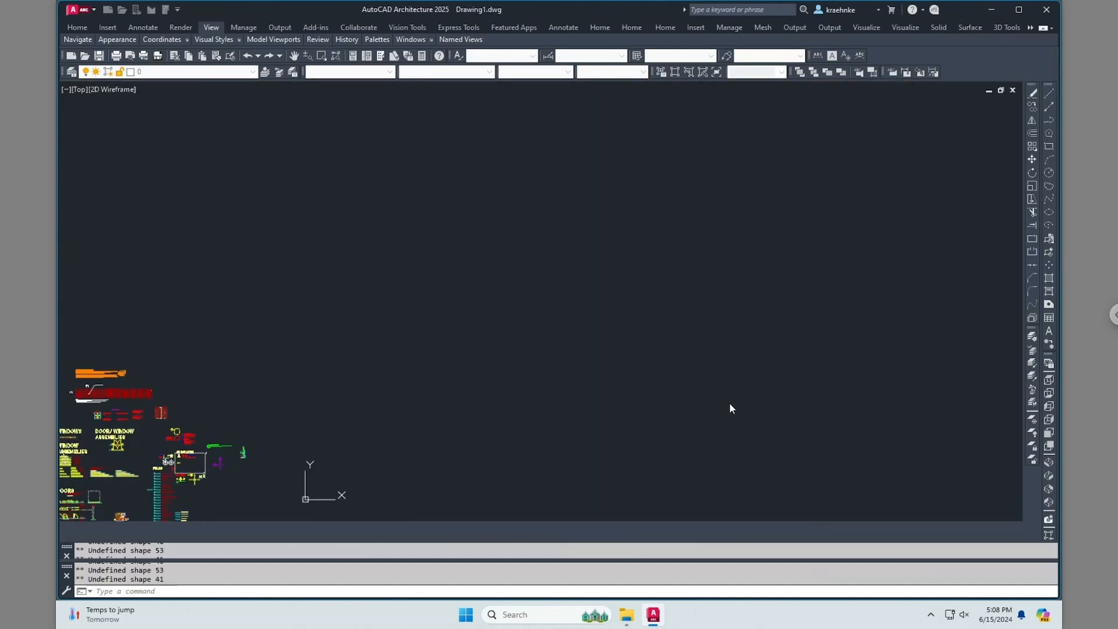
Examine the template's model space content, such as the door and window blocks, and its current layer, text and dimension style settings
middle_drag(310, 395, 649, 285)
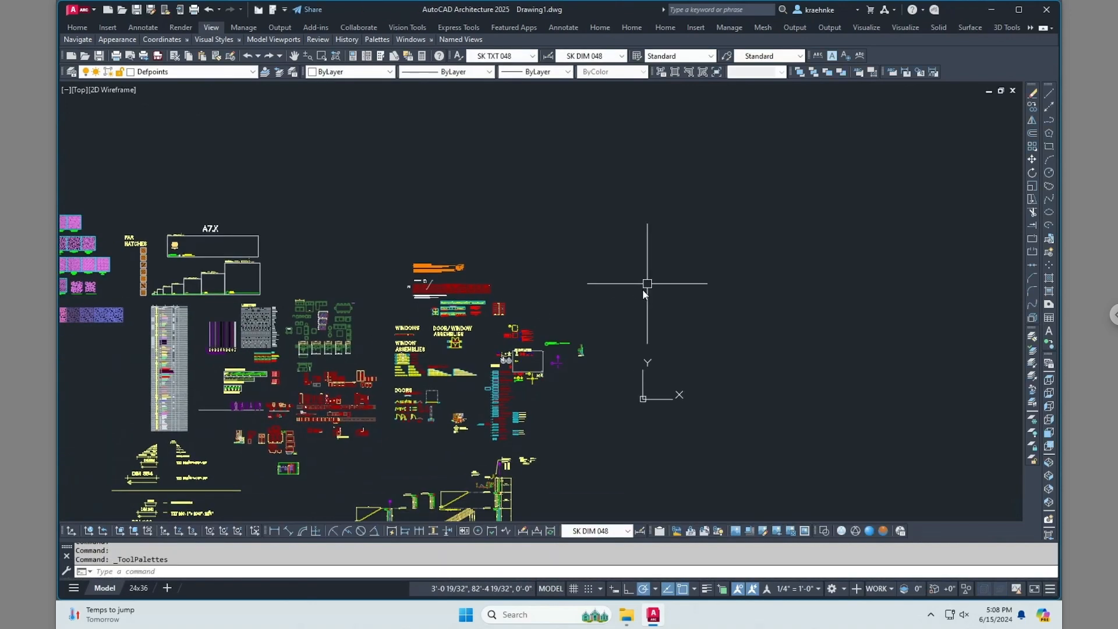
scroll(649, 286, down, 2)
scroll(474, 360, up, 8)
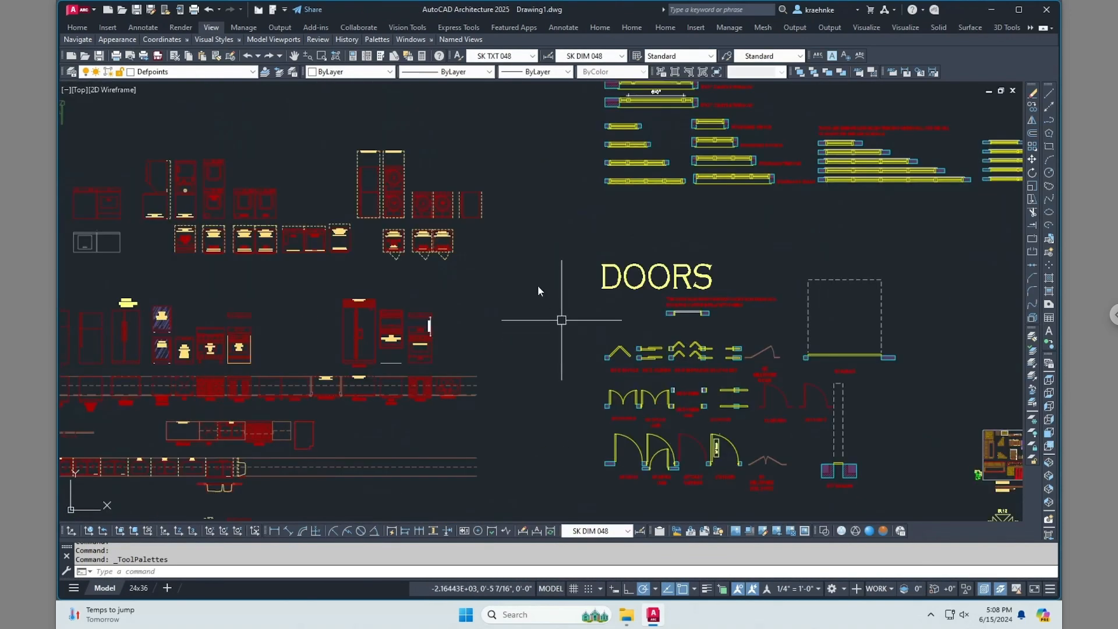
click(170, 72)
click(169, 70)
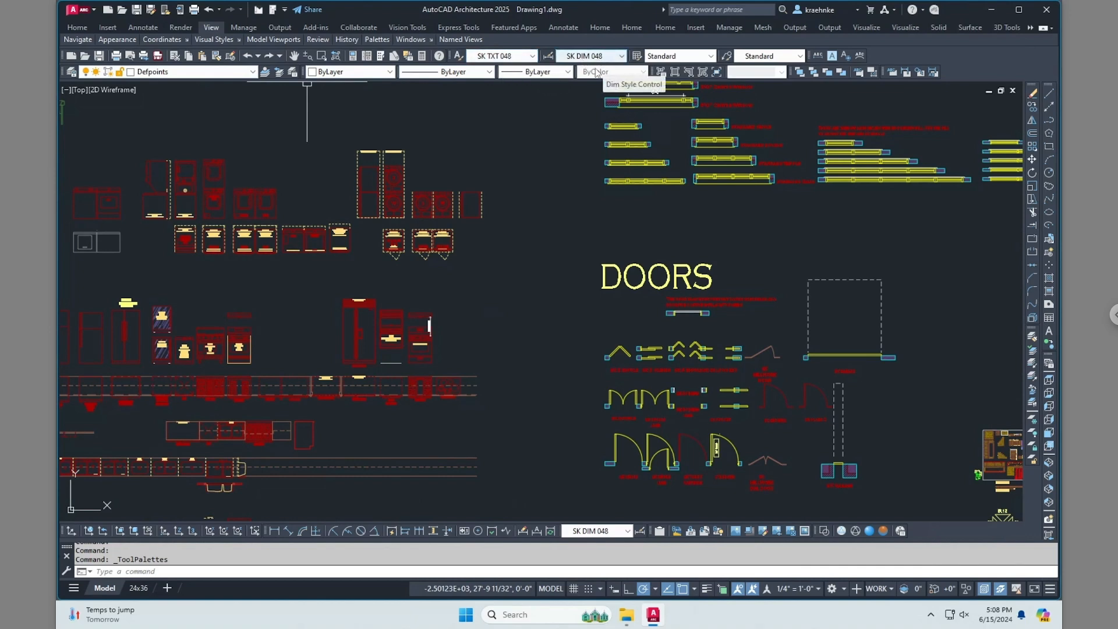
scroll(408, 191, down, 5)
middle_drag(413, 187, 142, 225)
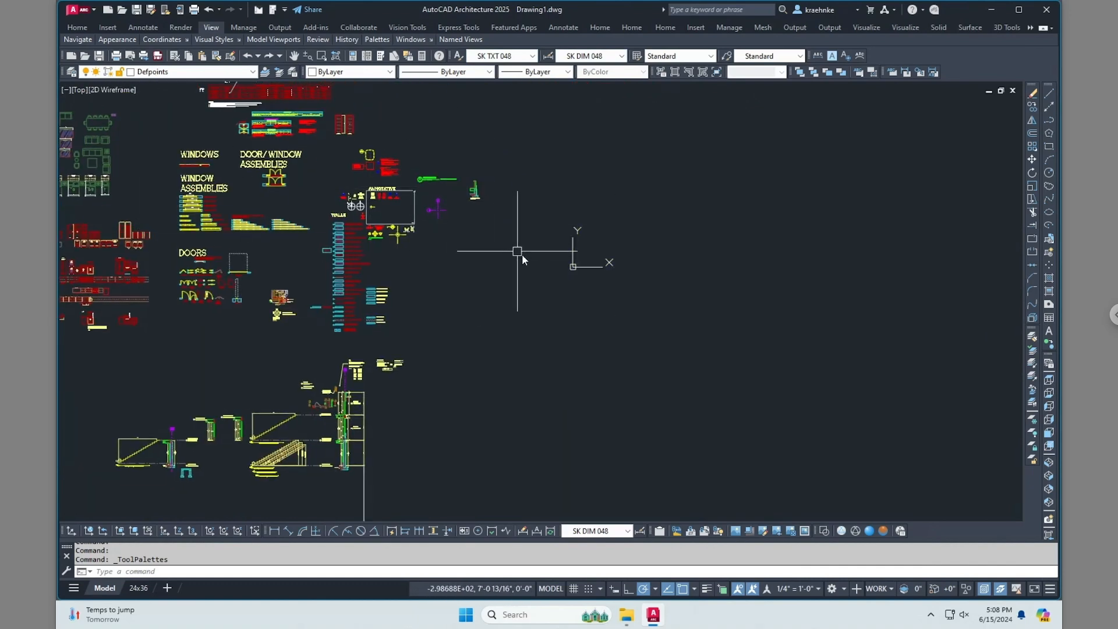
middle_drag(625, 238, 620, 242)
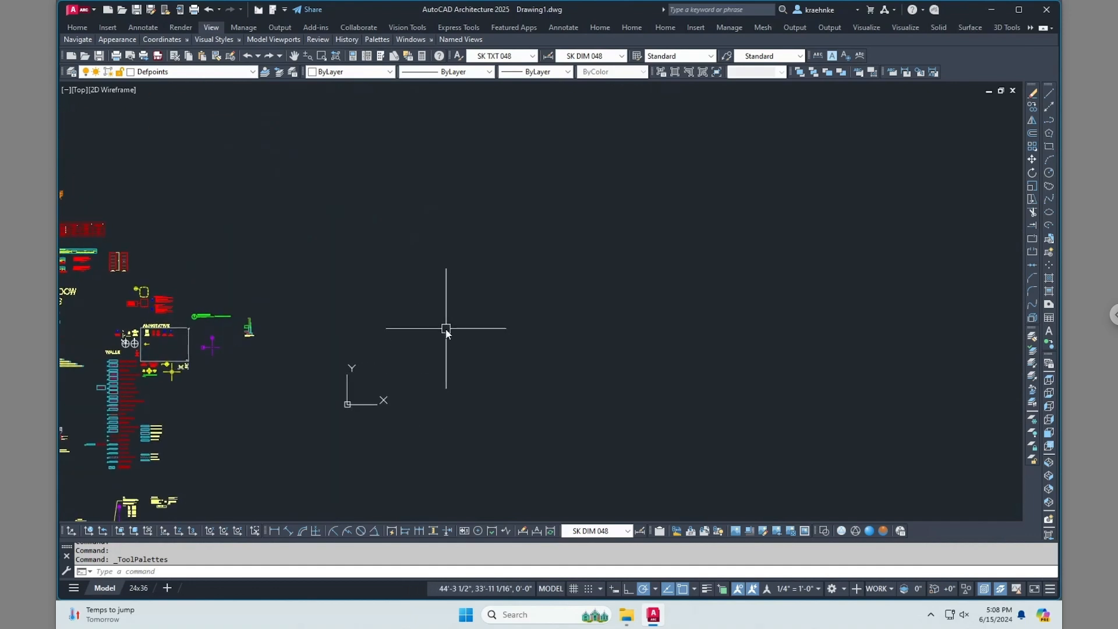
Examine the plot settings of model space and the 24x36 layout, including printer, paper size and plot style table, without plotting
key(ctrl+p)
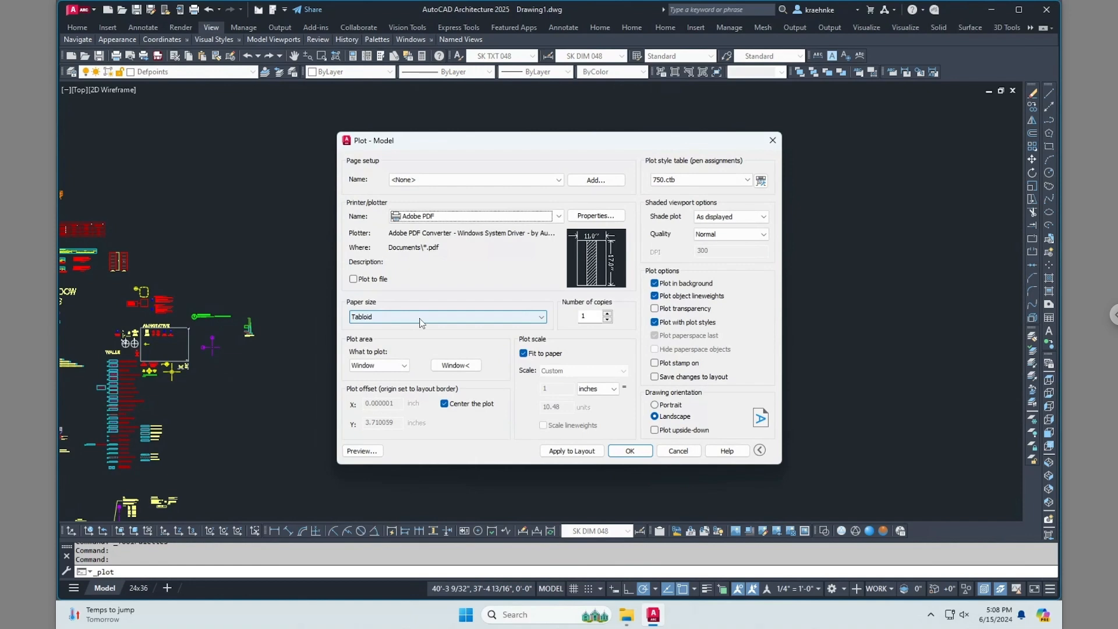
key(Escape)
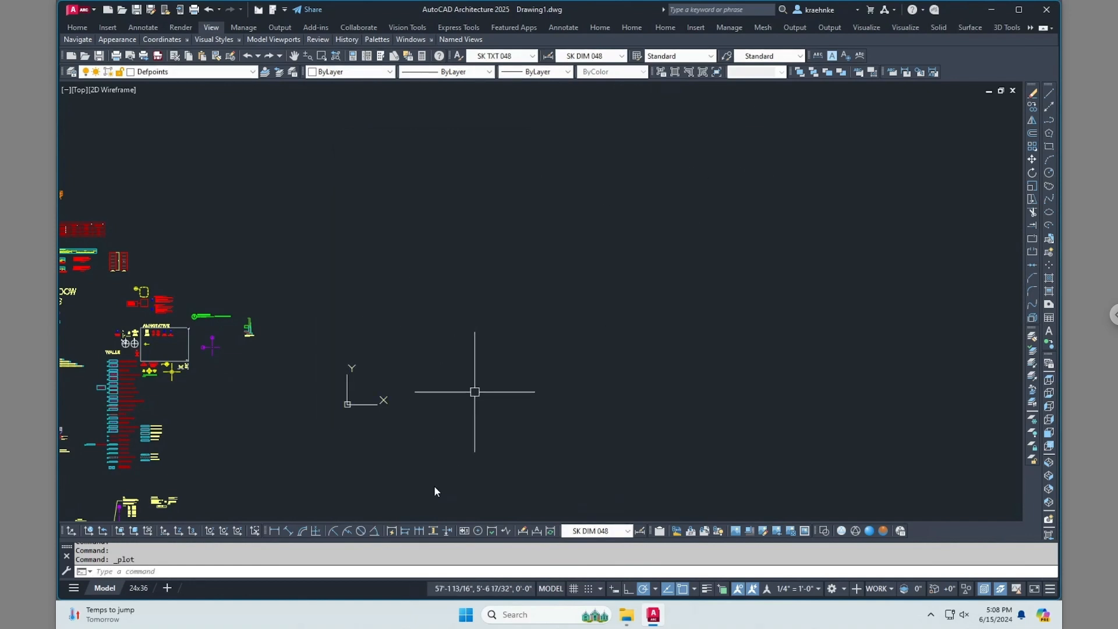
click(138, 587)
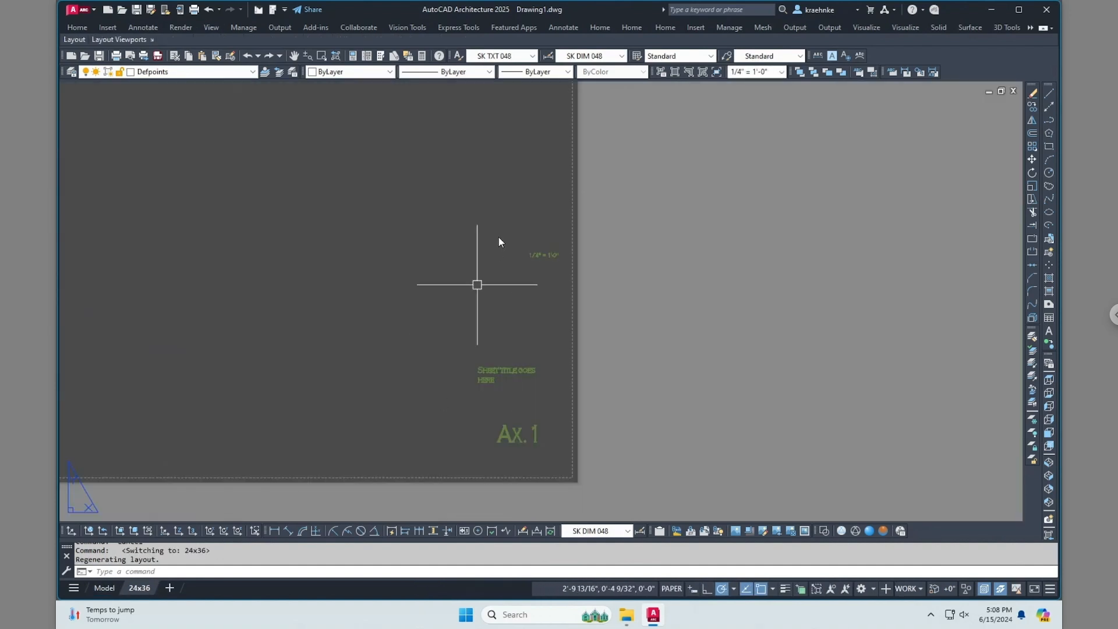
key(ctrl+p)
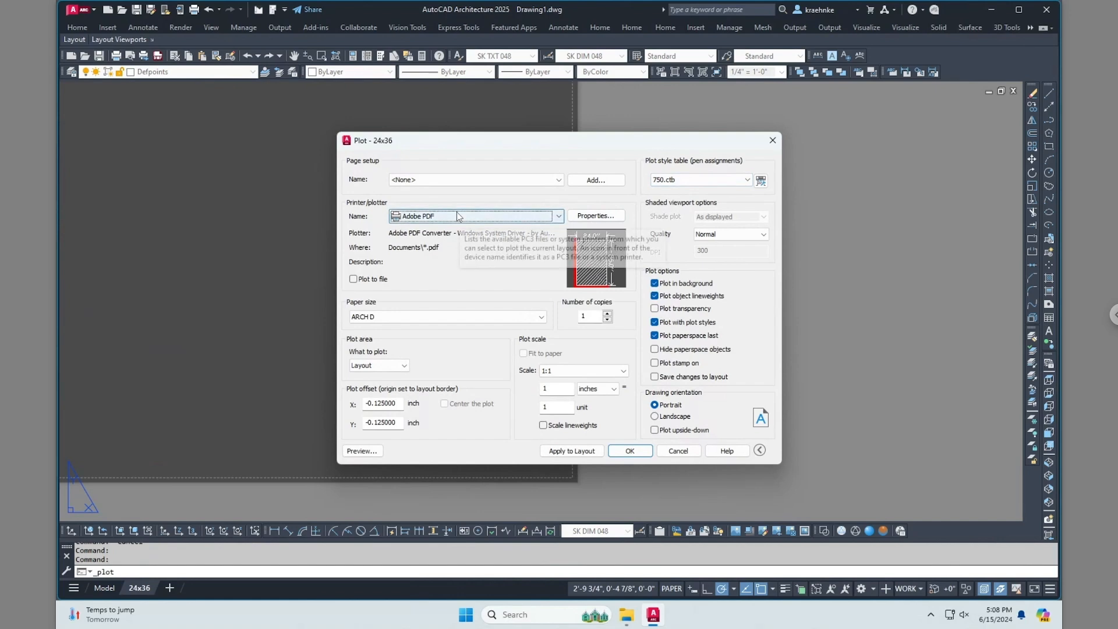
click(454, 215)
click(531, 218)
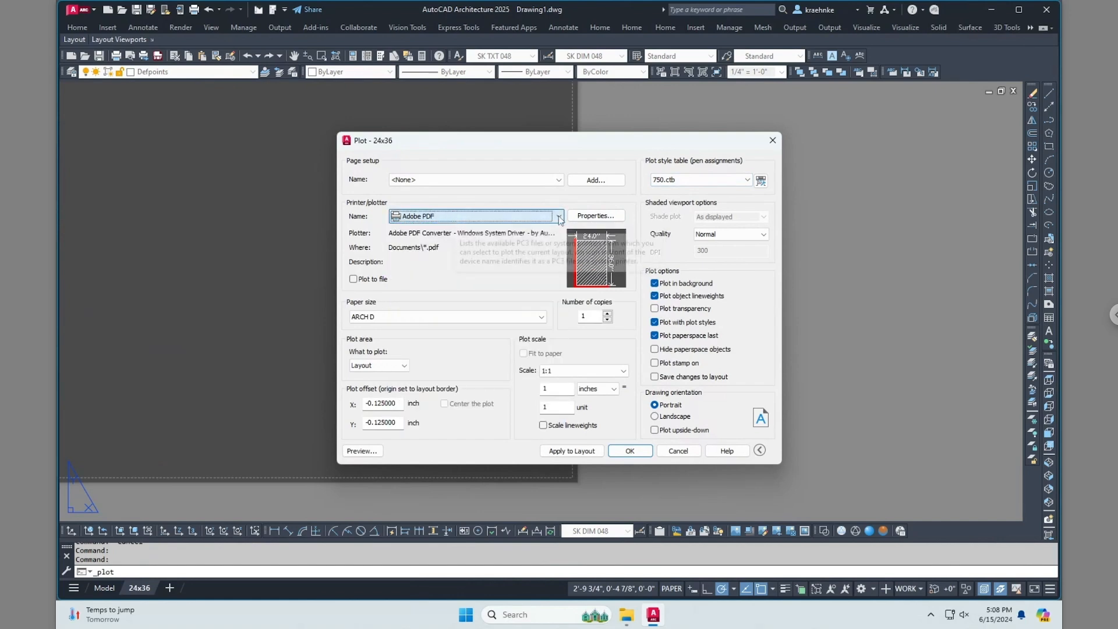
key(Escape)
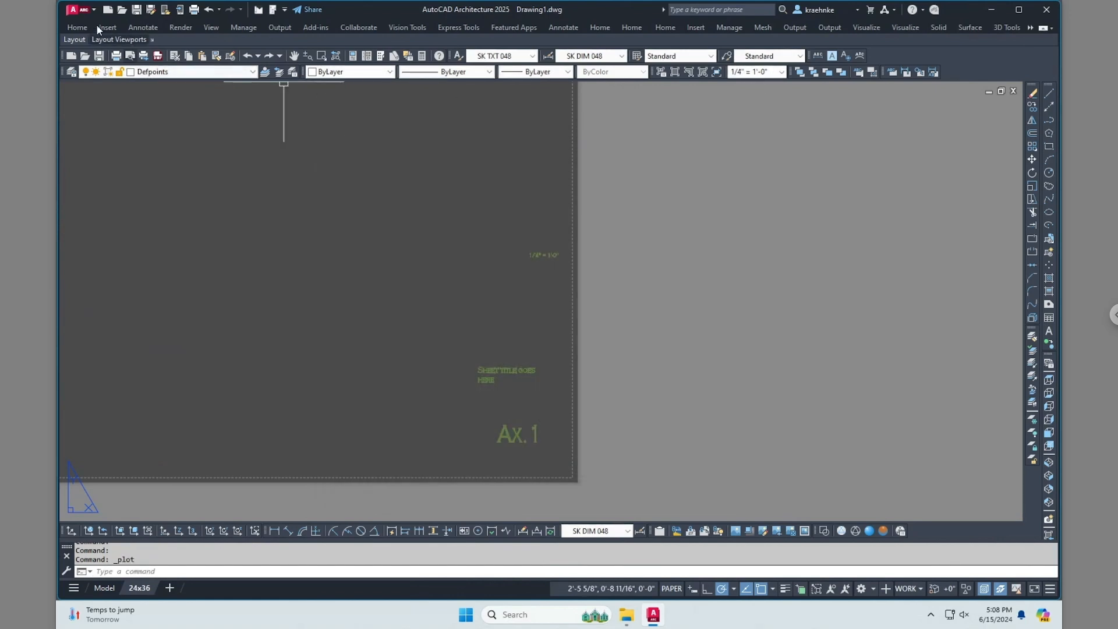
Close the new drawing without saving it and exit AutoCAD Architecture
click(1011, 92)
click(563, 331)
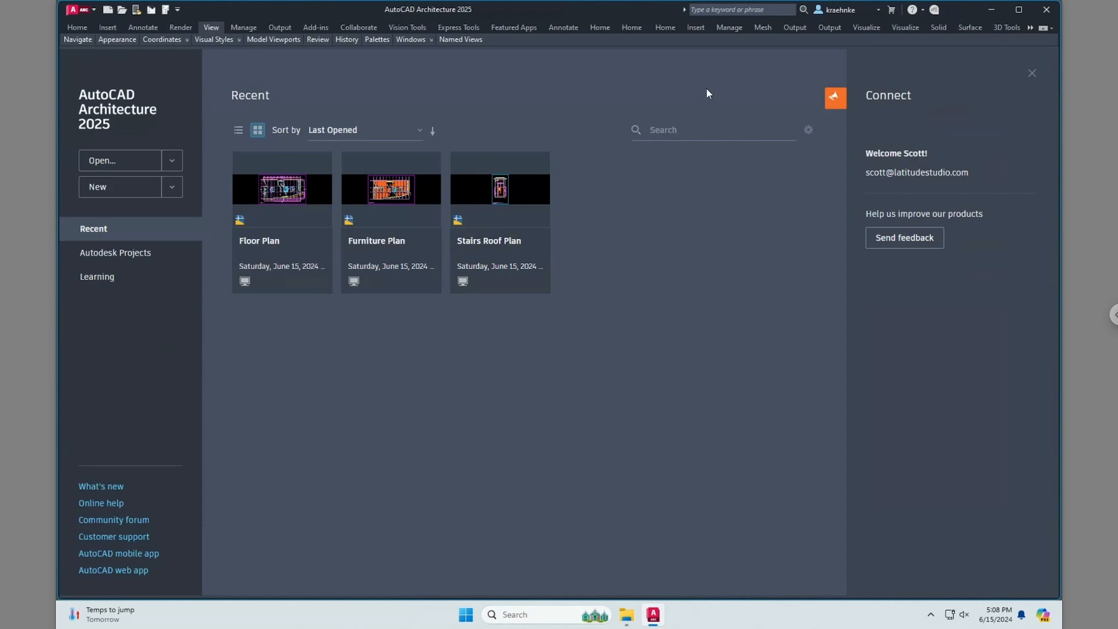
click(1046, 9)
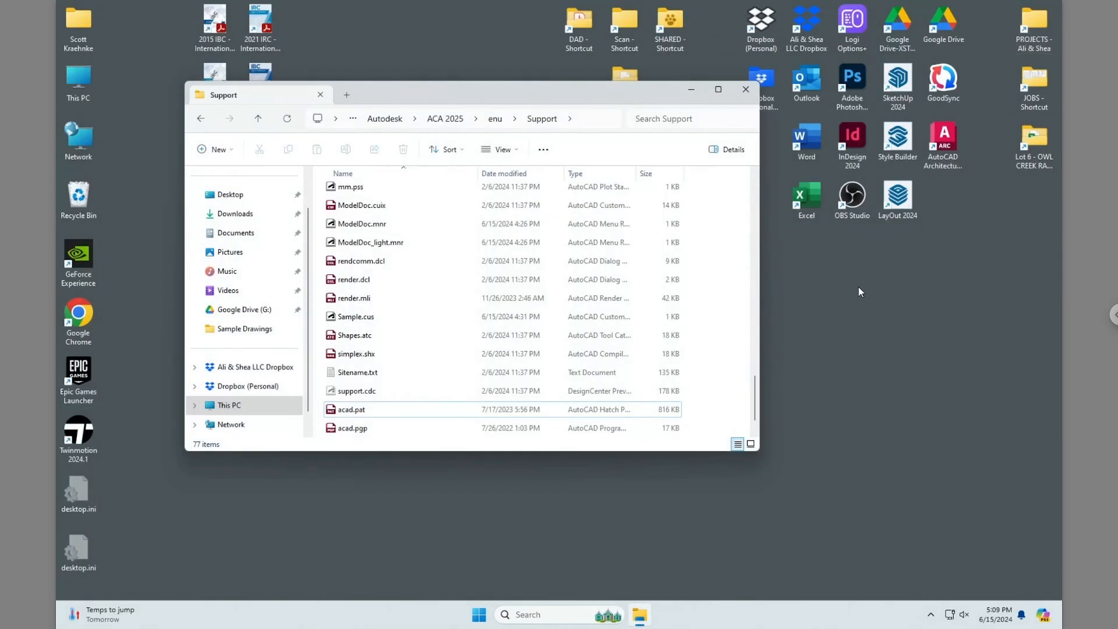
click(485, 614)
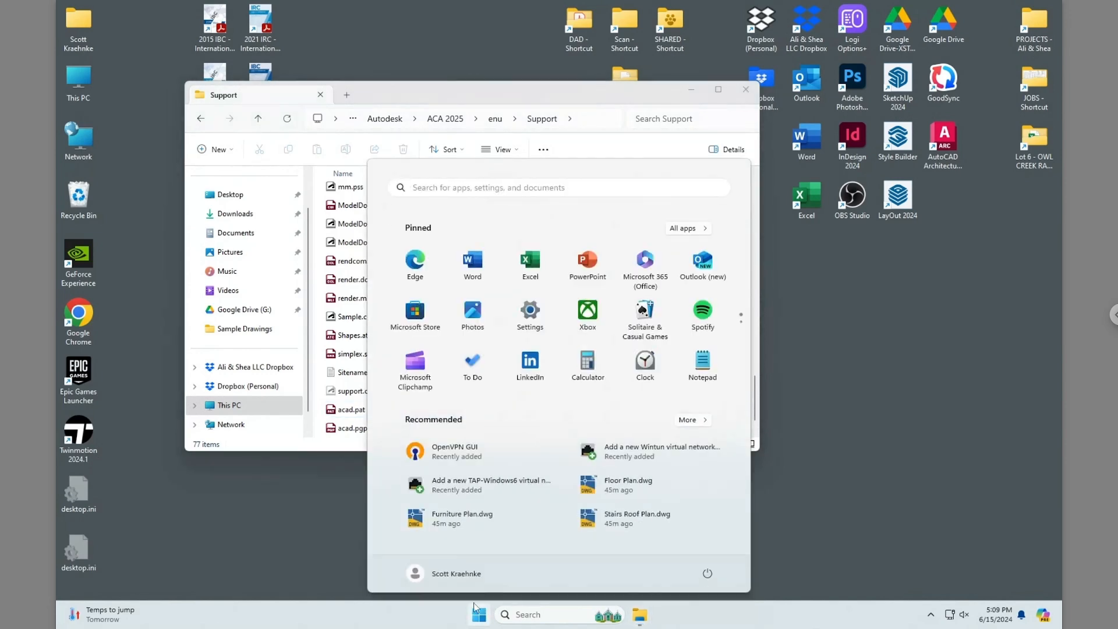
click(686, 230)
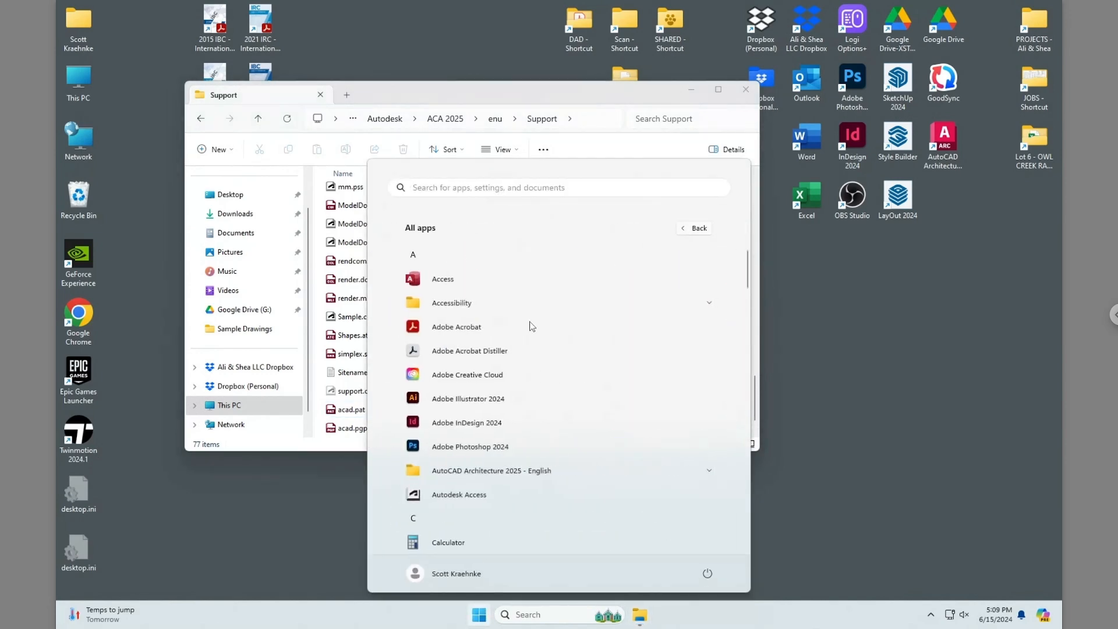
click(503, 472)
scroll(524, 471, down, 3)
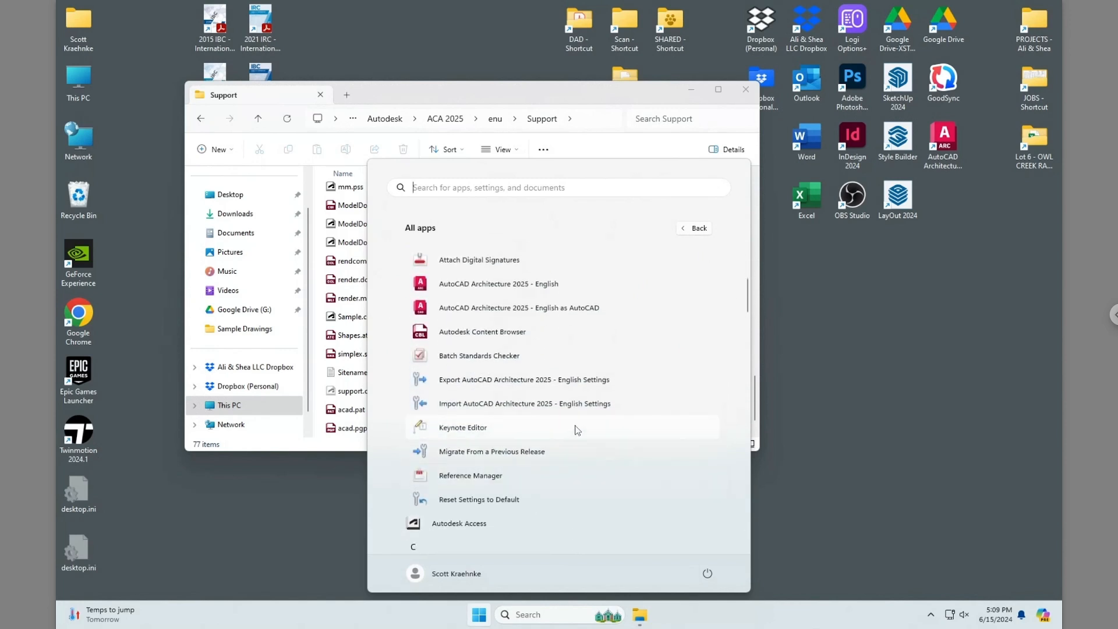
click(563, 380)
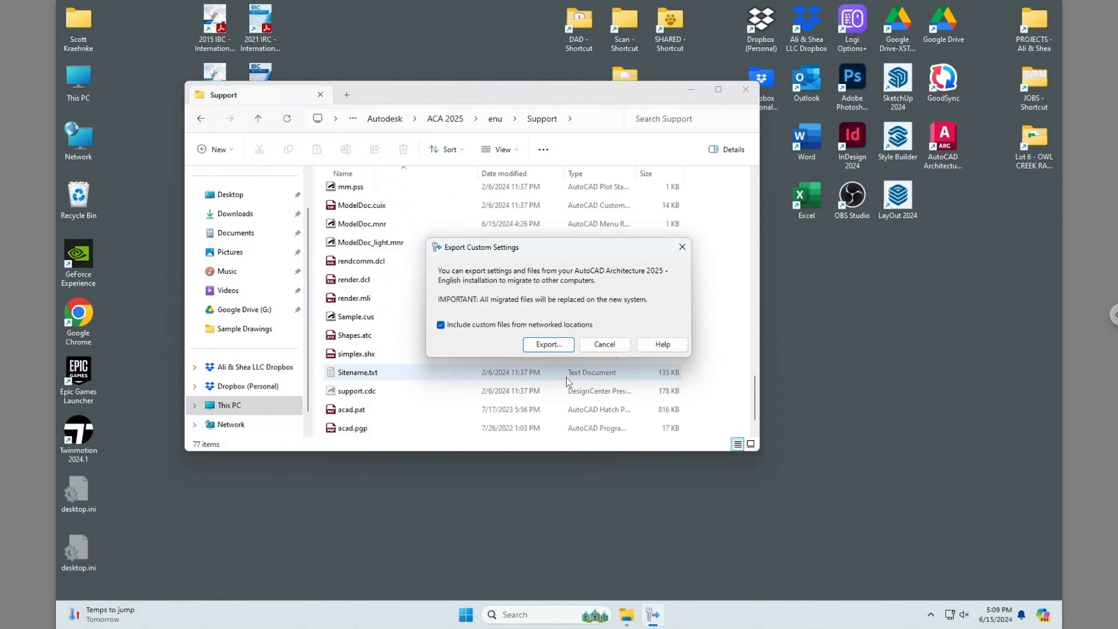
click(602, 346)
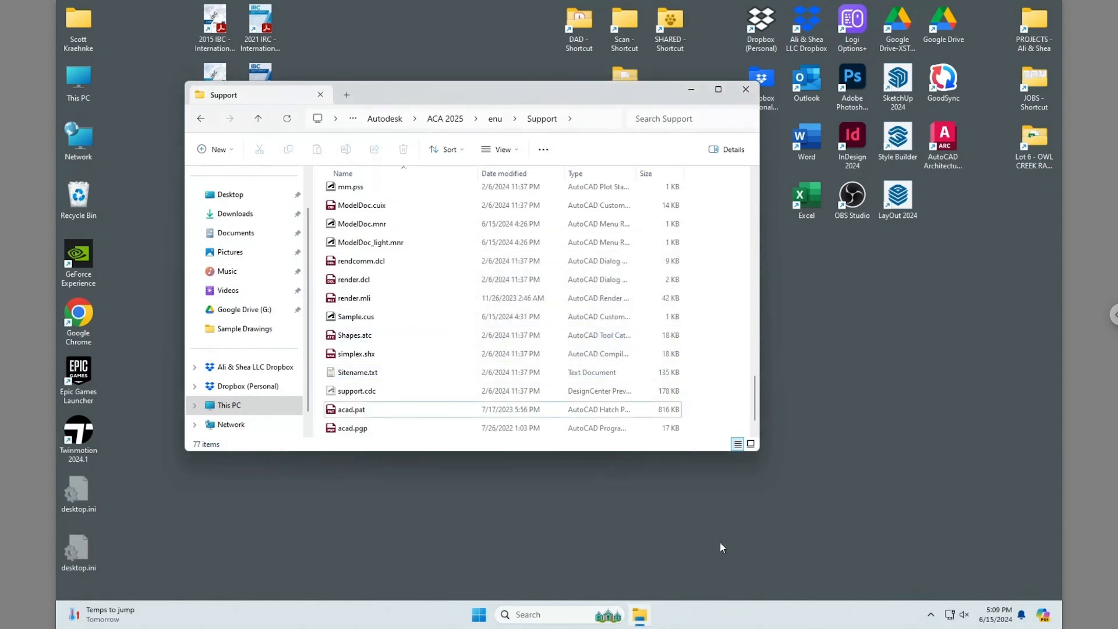
Start the Export AutoCAD Architecture 2025 - English Settings utility and begin an export that includes custom files from networked locations
click(479, 614)
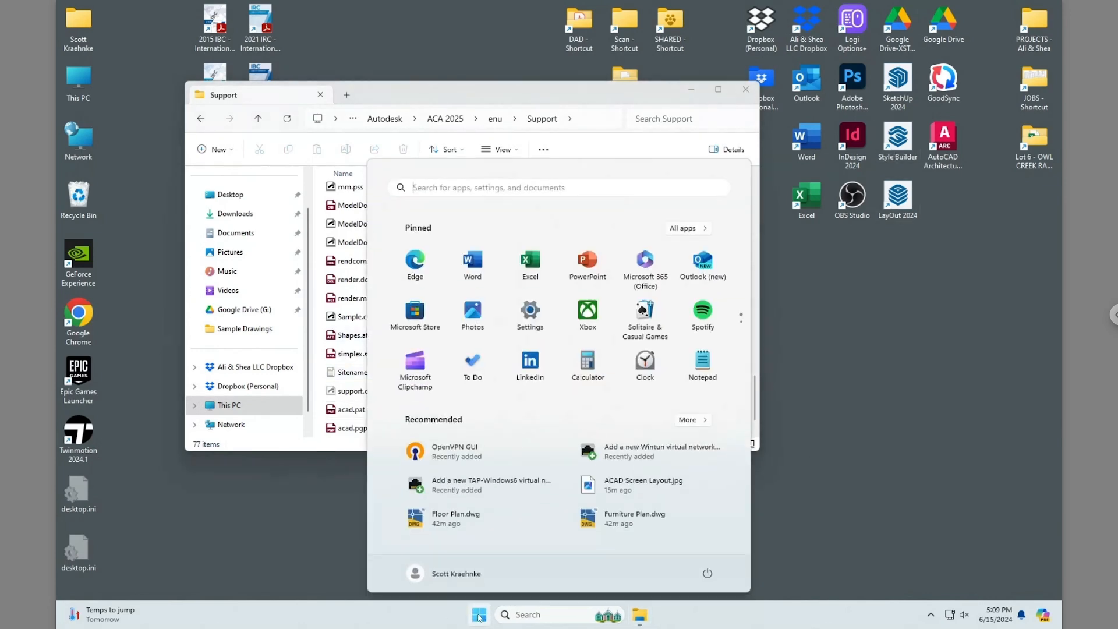
click(689, 229)
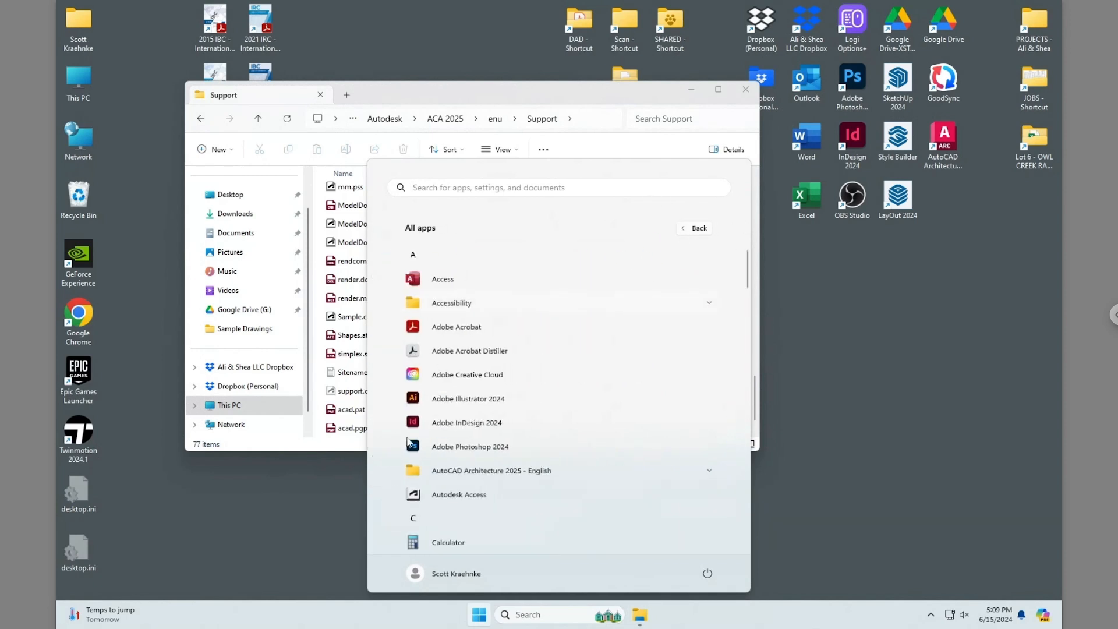
click(463, 466)
scroll(498, 434, down, 4)
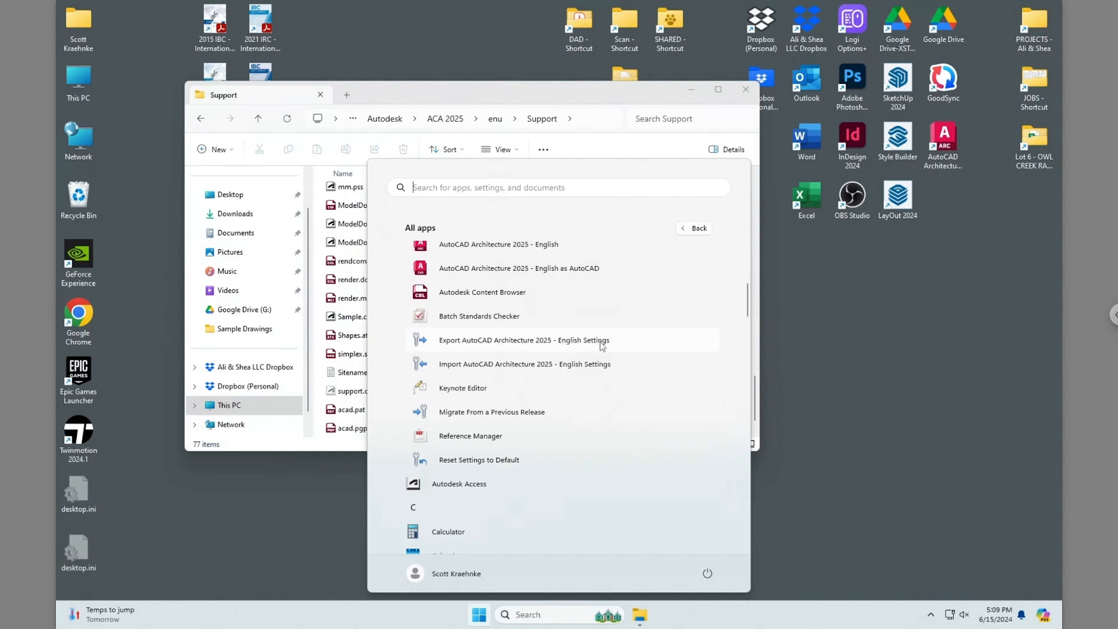
click(474, 347)
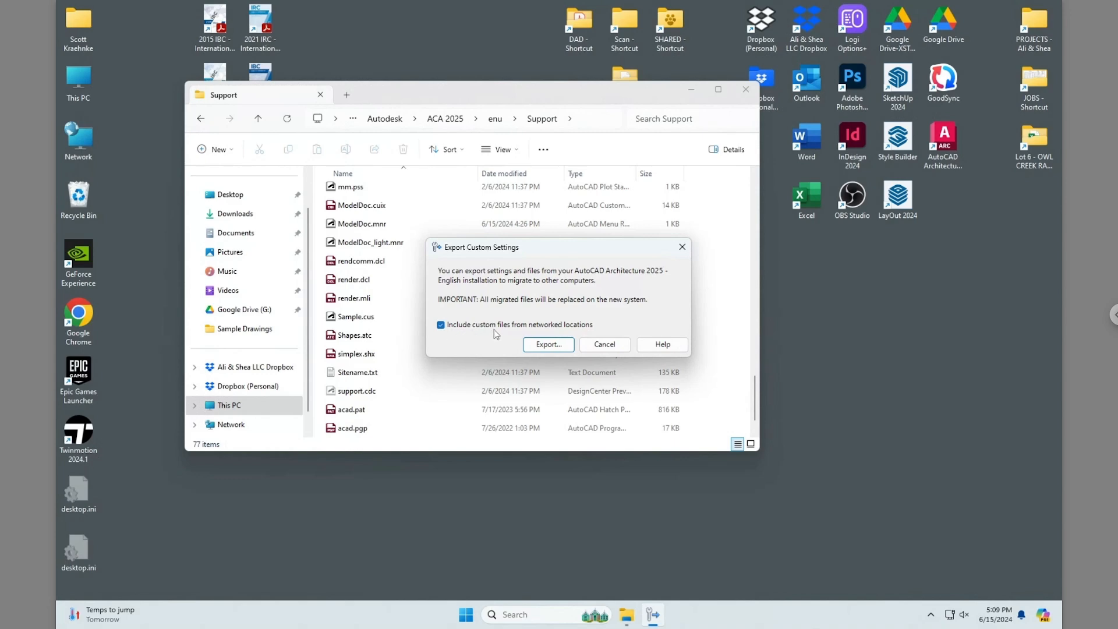
click(547, 346)
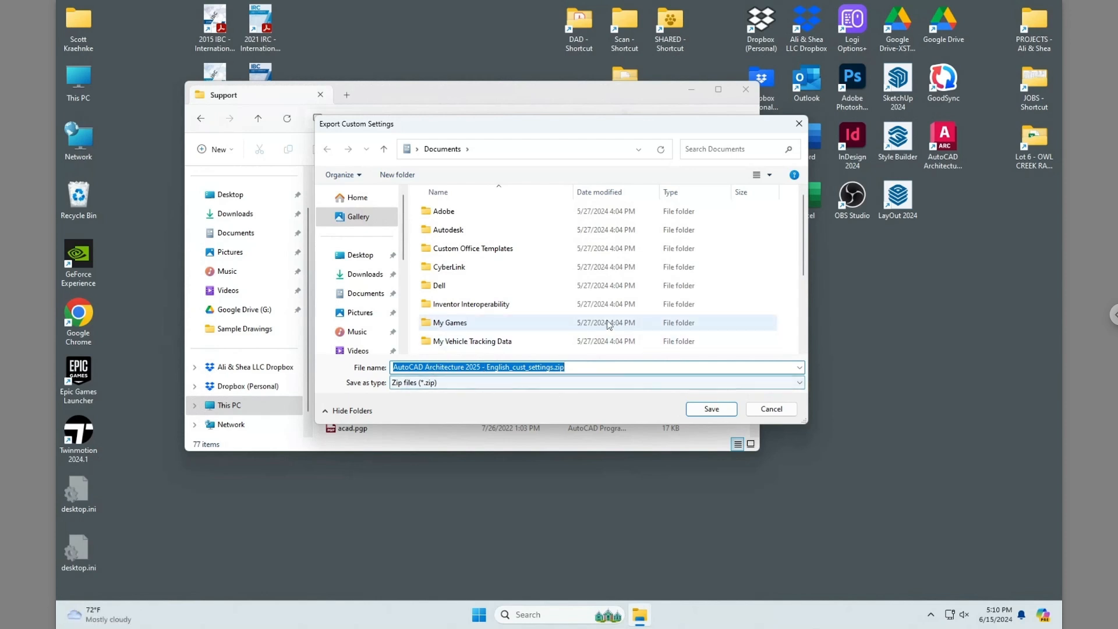
Set the export destination to the ACAD folder under Dropbox (Personal), JOBS, X Drive
drag(477, 128, 556, 210)
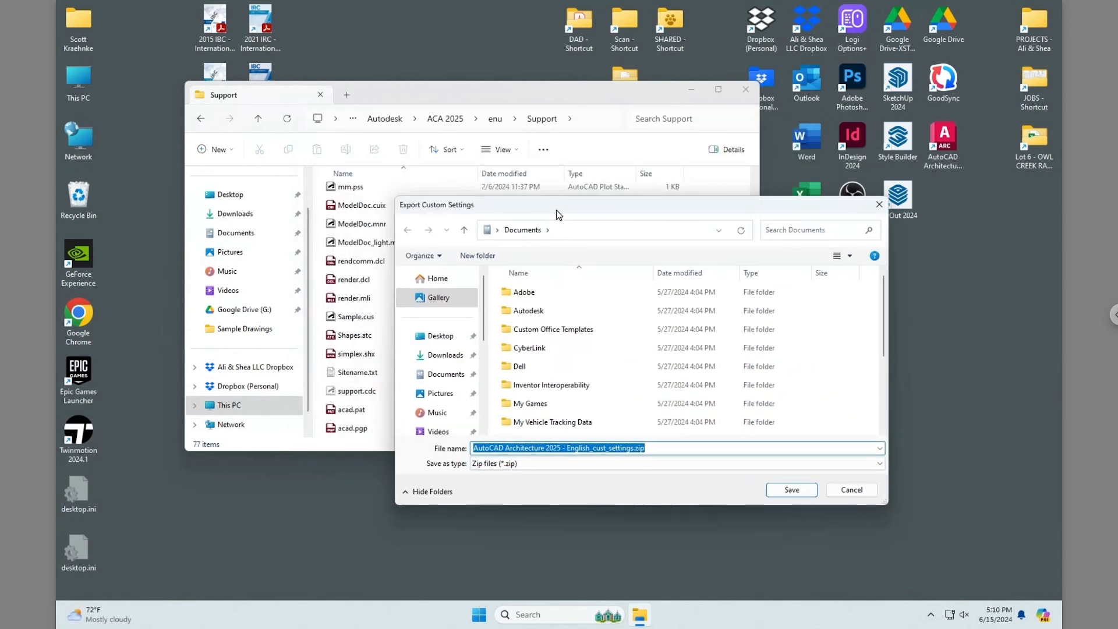
click(564, 230)
scroll(448, 361, down, 3)
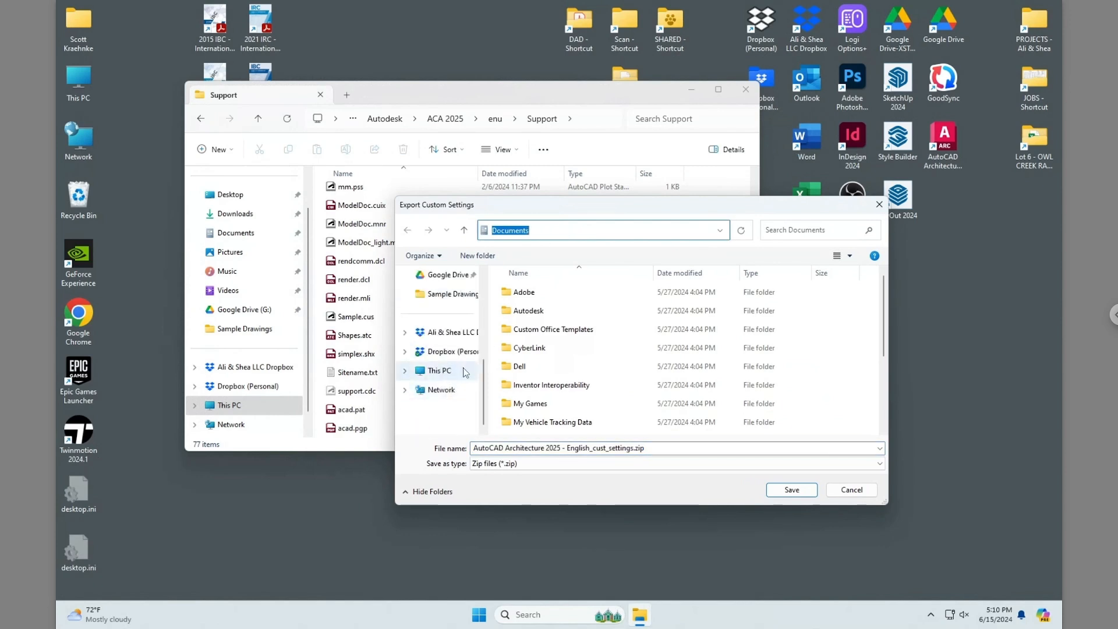
click(452, 352)
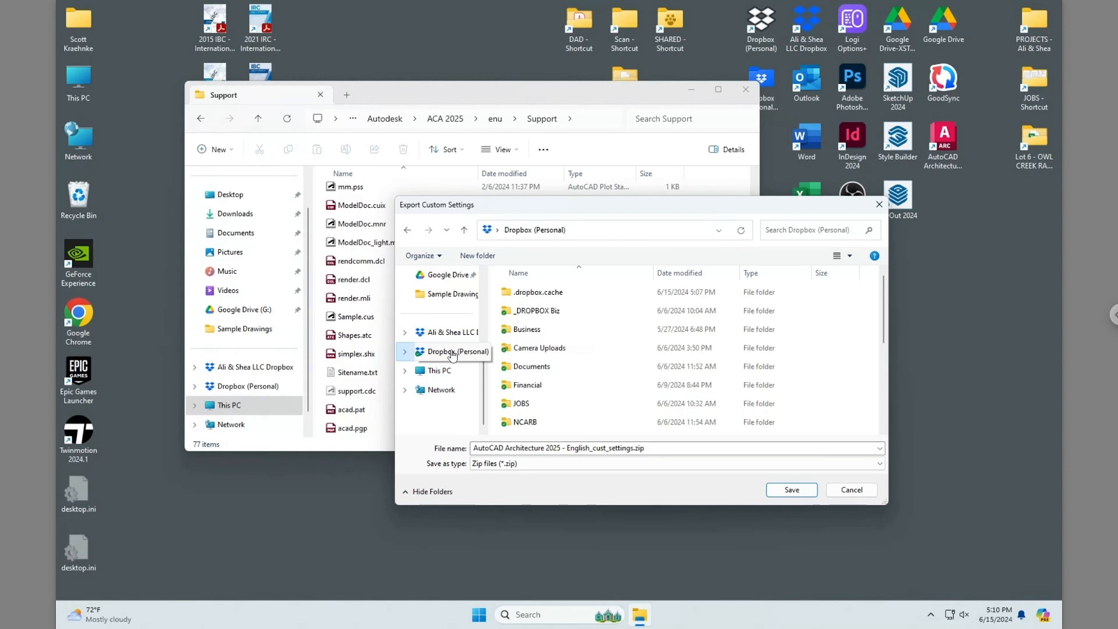
scroll(530, 334, down, 1)
double_click(532, 350)
scroll(533, 354, down, 12)
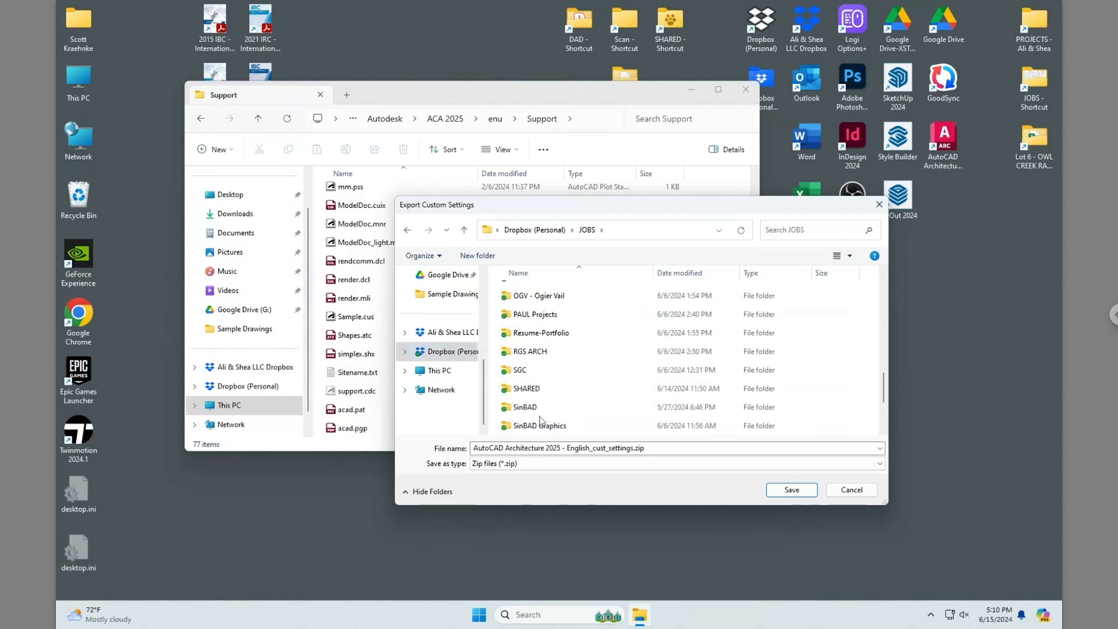
scroll(531, 371, down, 2)
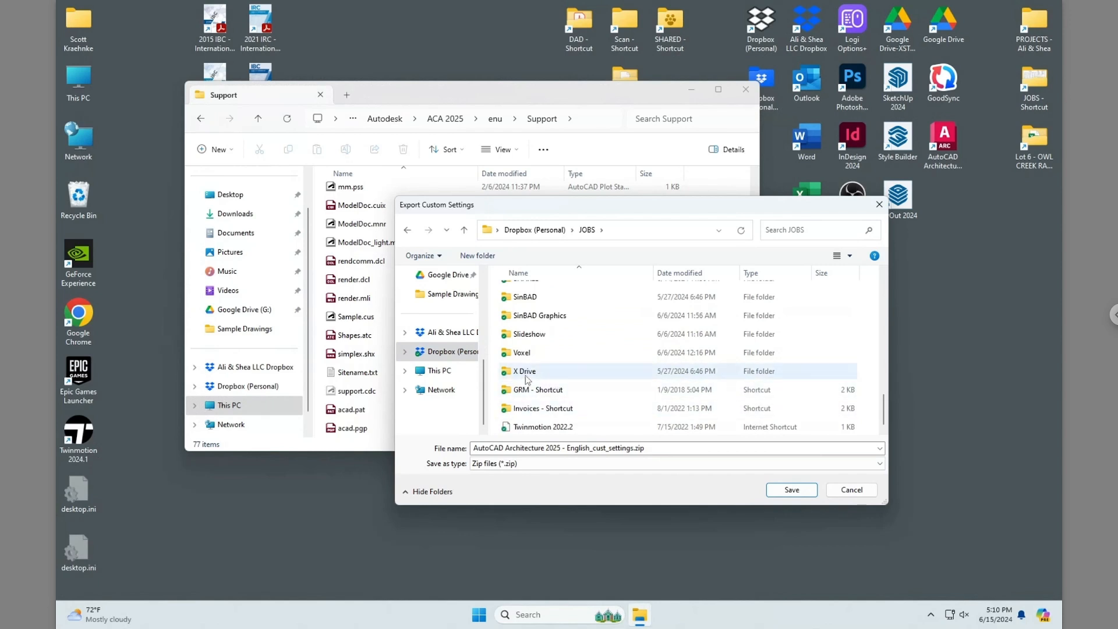
double_click(528, 373)
double_click(523, 311)
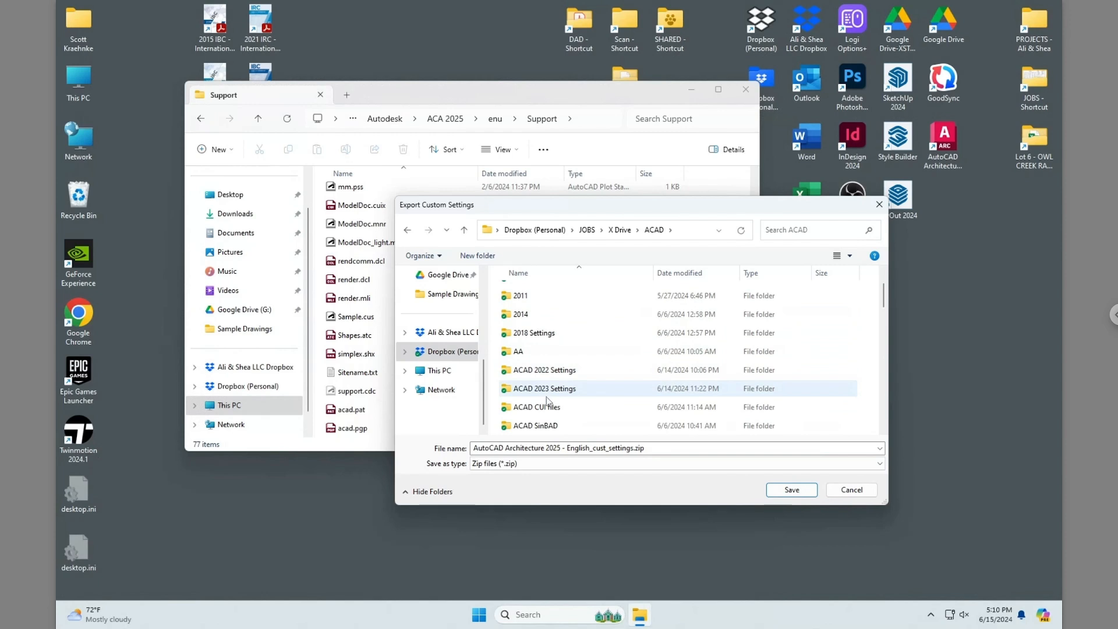
Create a folder named ACAD 2025 Settings inside the ACAD folder
right_click(828, 357)
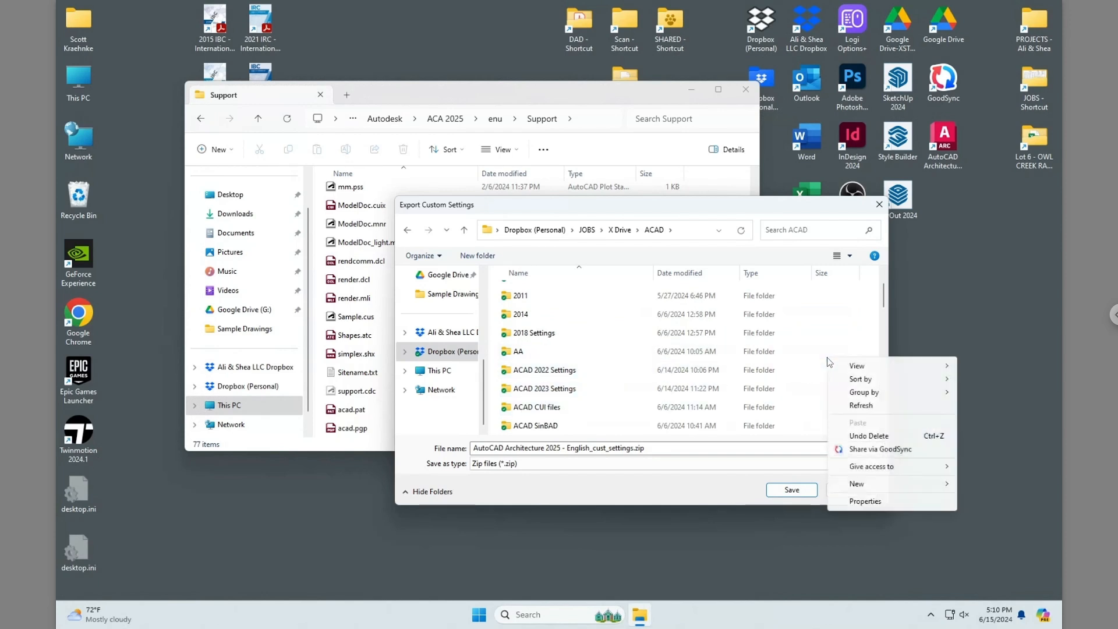
mouse_move(870, 486)
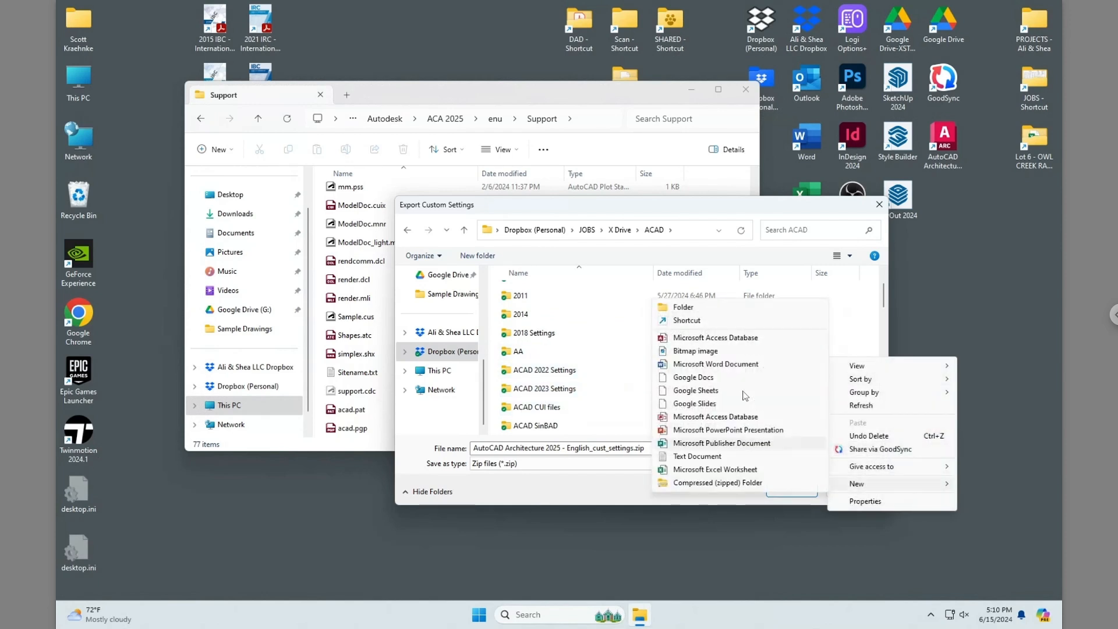
click(681, 308)
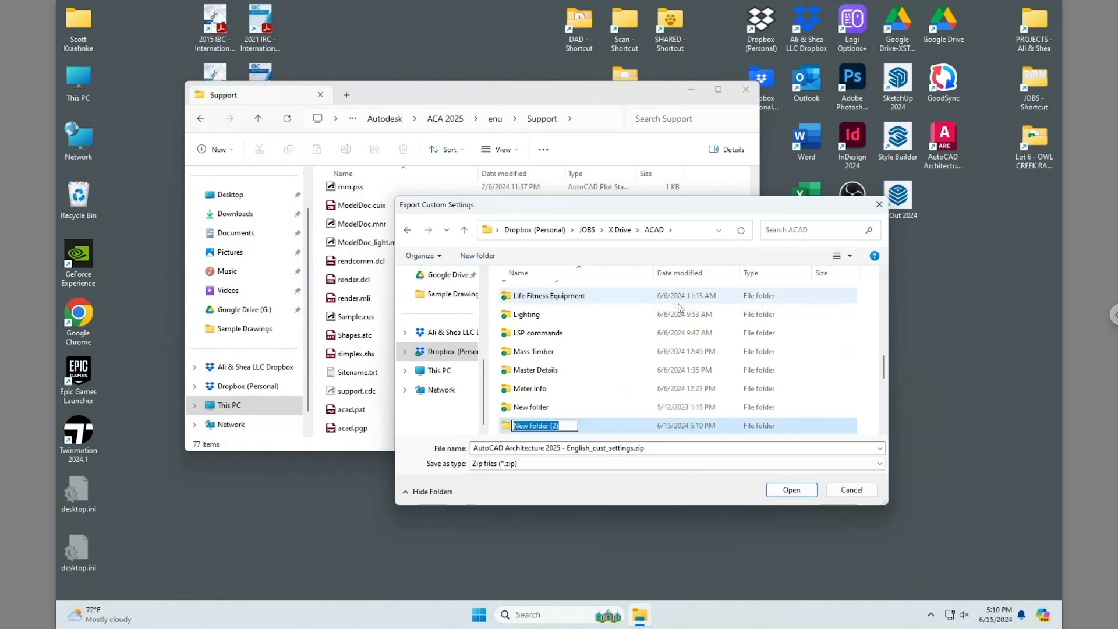
text(ACAD)
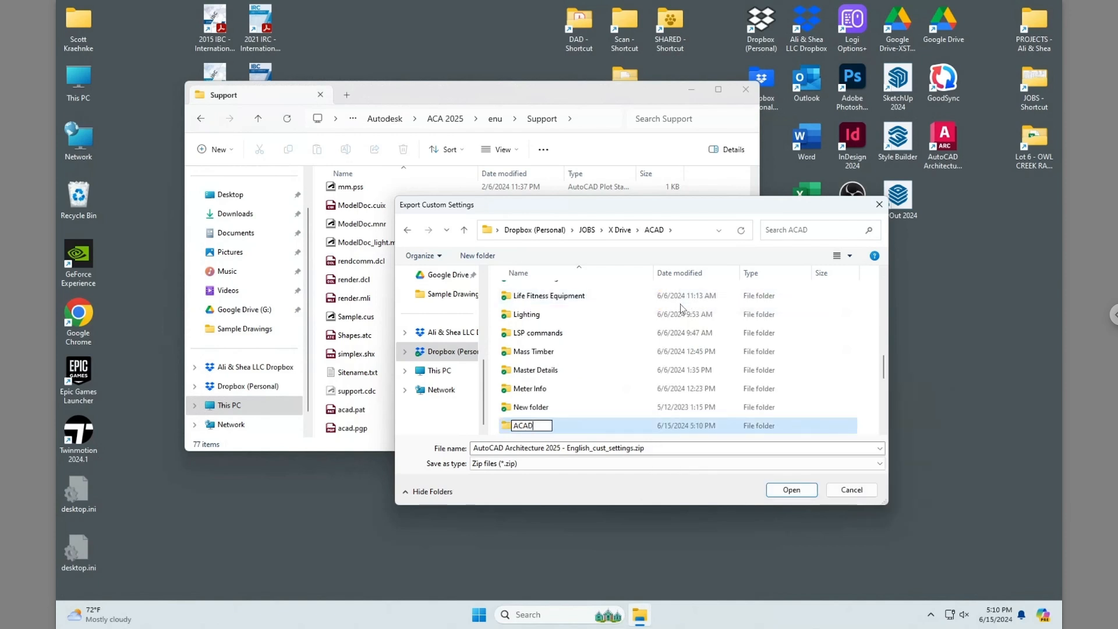
text( 2025 Setttin)
key(BackSpace)
key(BackSpace)
key(BackSpace)
key(BackSpace)
text(in)
key(BackSpace)
key(BackSpace)
text(tings)
key(Return)
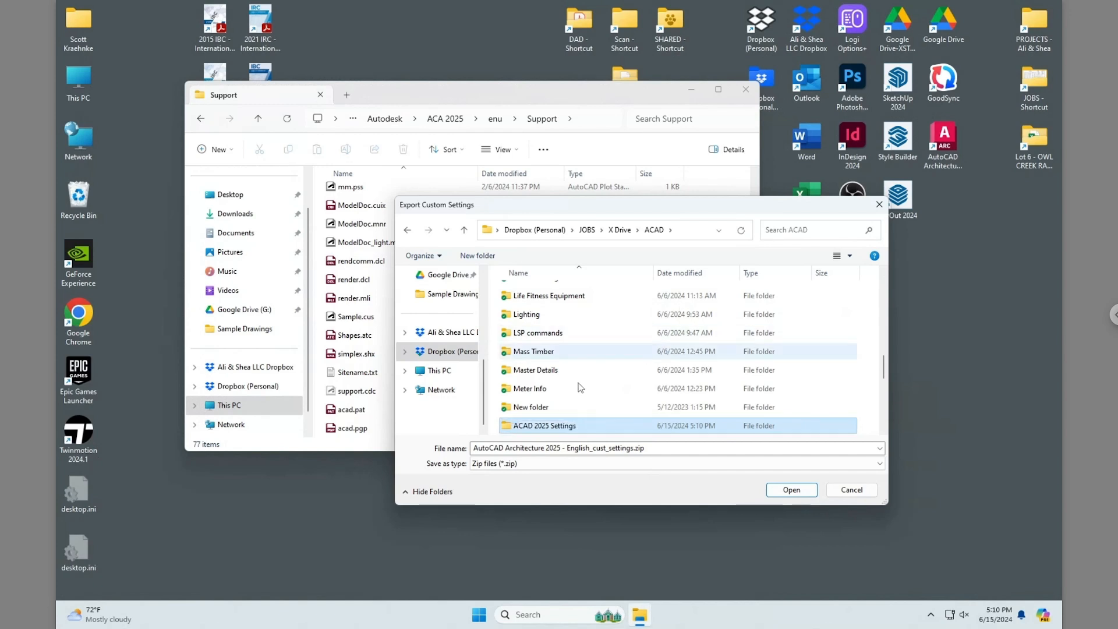
Save the exported settings in the ACAD 2025 Settings folder as AutoCAD Architecture 2025 - English_cust_settings.zip
double_click(555, 429)
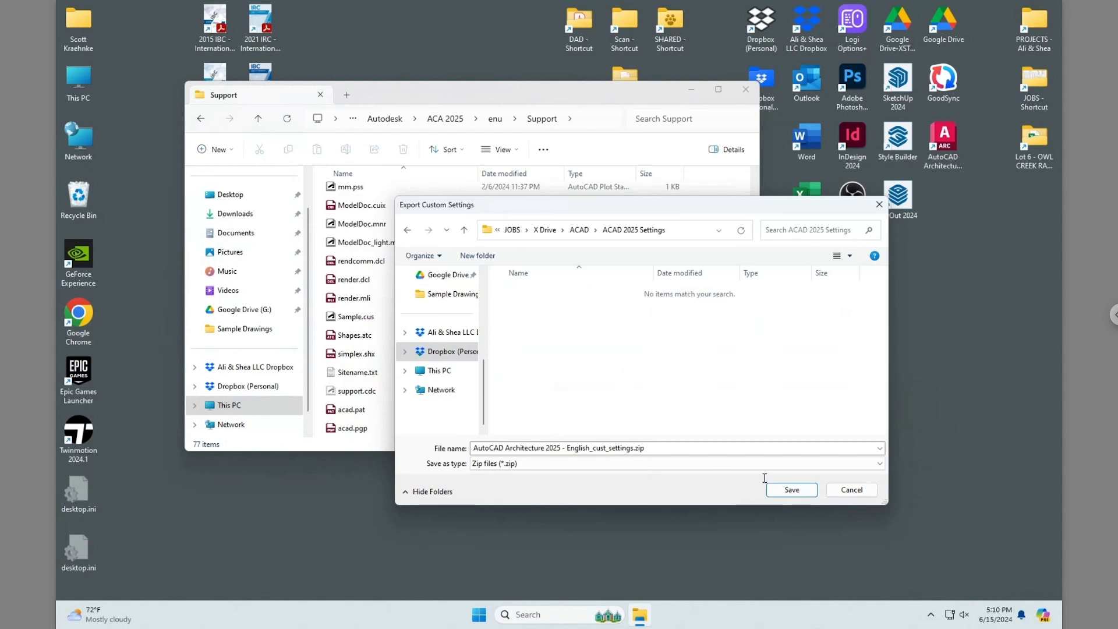
click(791, 489)
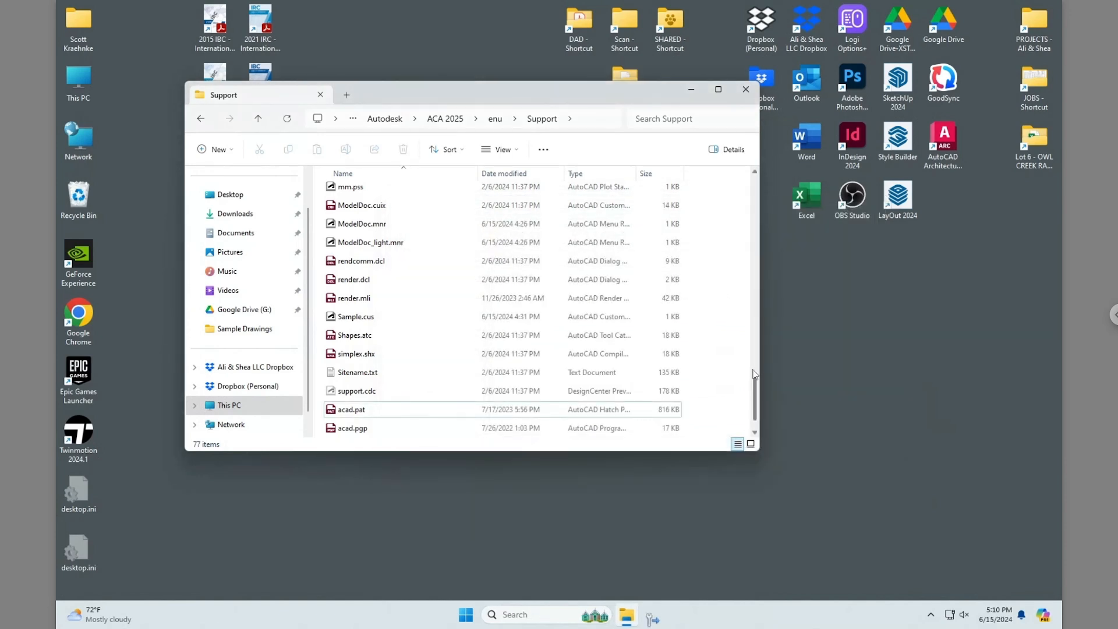
mouse_move(660, 610)
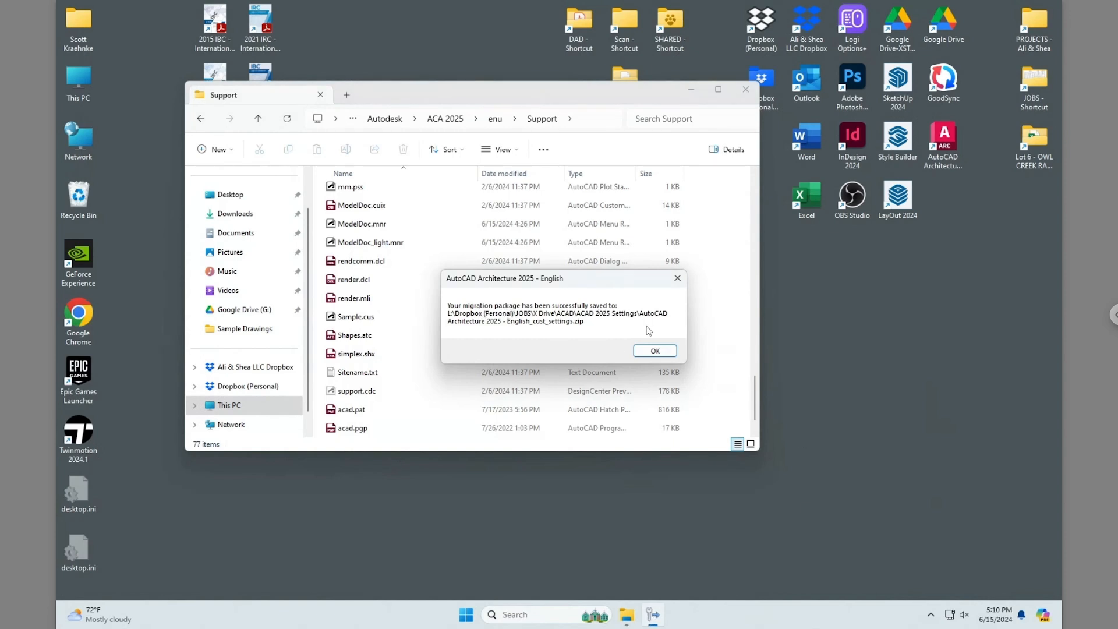
click(655, 351)
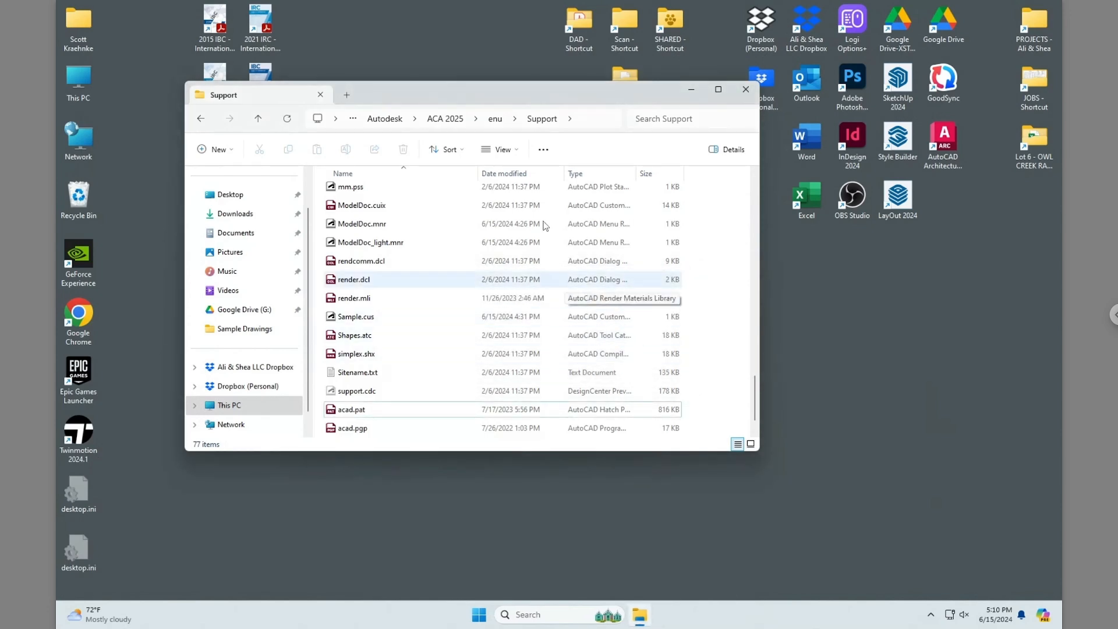
Close the Support folder window and open the ACAD 2025 Settings folder through the desktop's ACAD shortcut
click(746, 91)
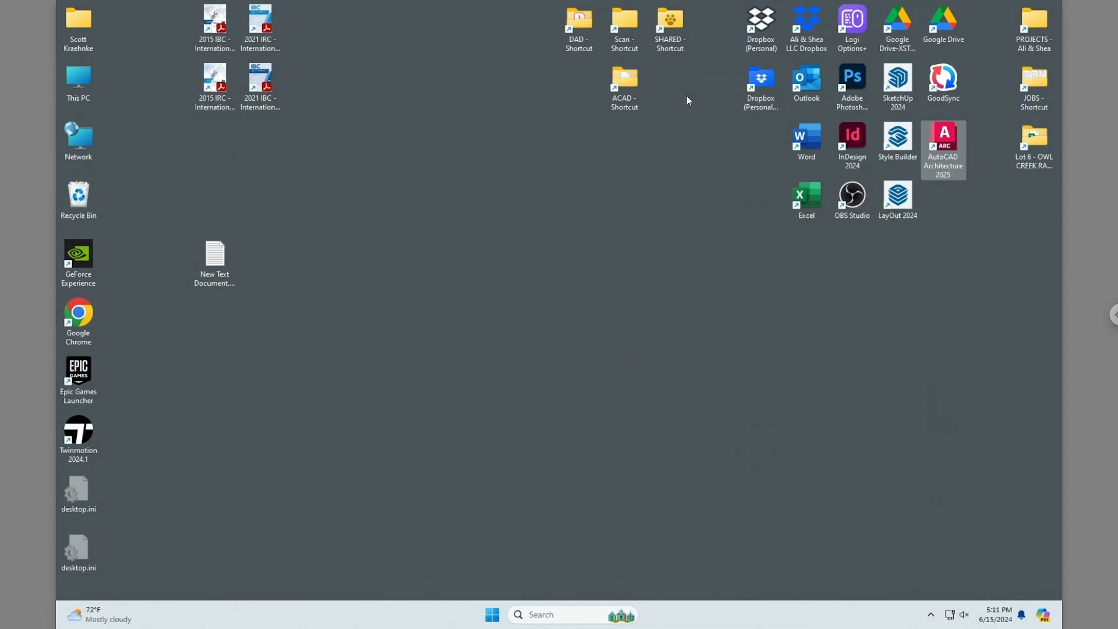
double_click(618, 89)
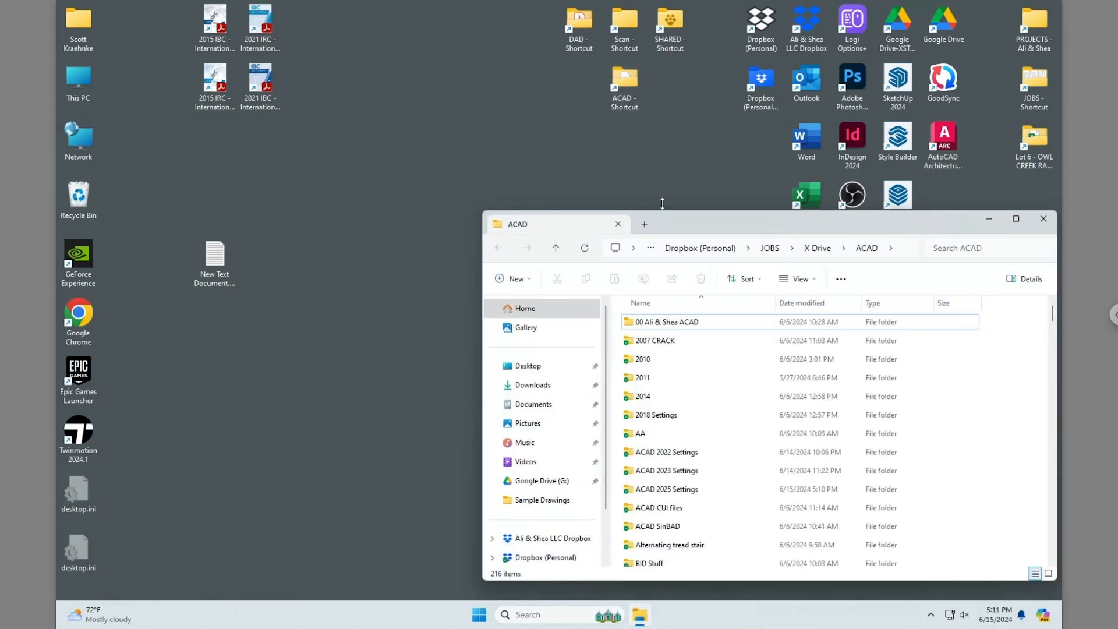
drag(666, 227, 413, 82)
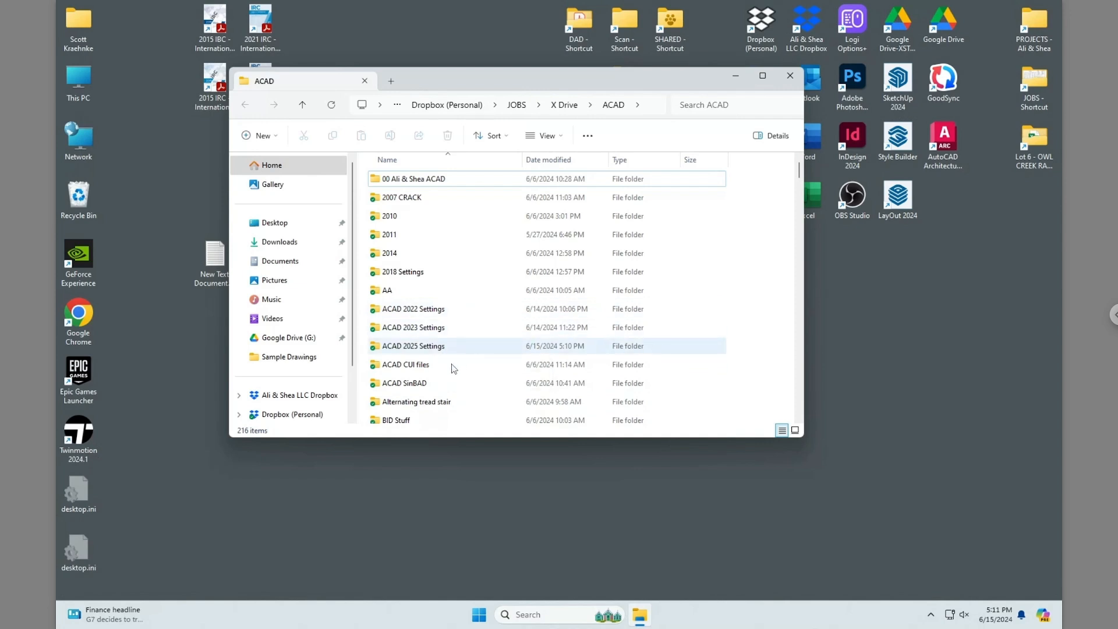
scroll(458, 372, down, 1)
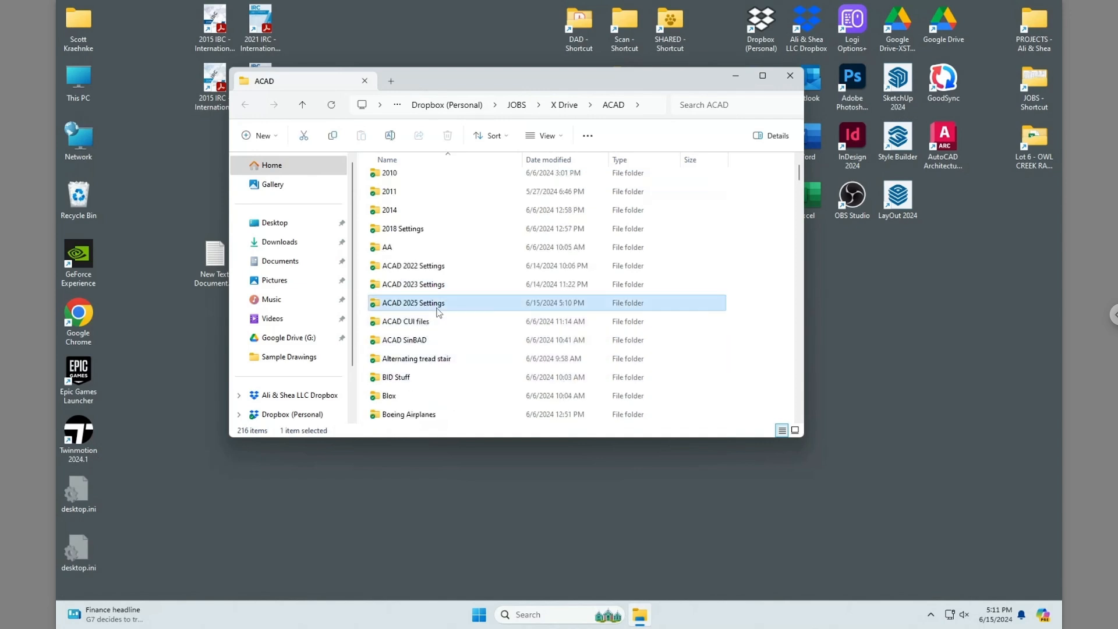
double_click(431, 303)
Widen the Name column to show the exported zip's full file name, and check the package's contents and file size
click(456, 184)
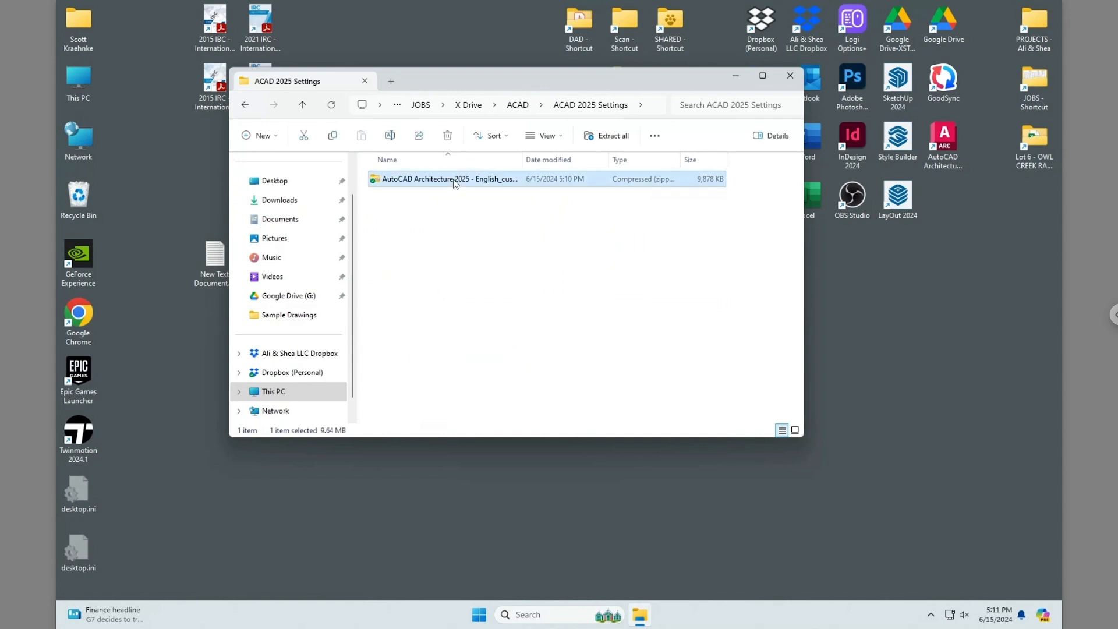
drag(523, 160, 627, 160)
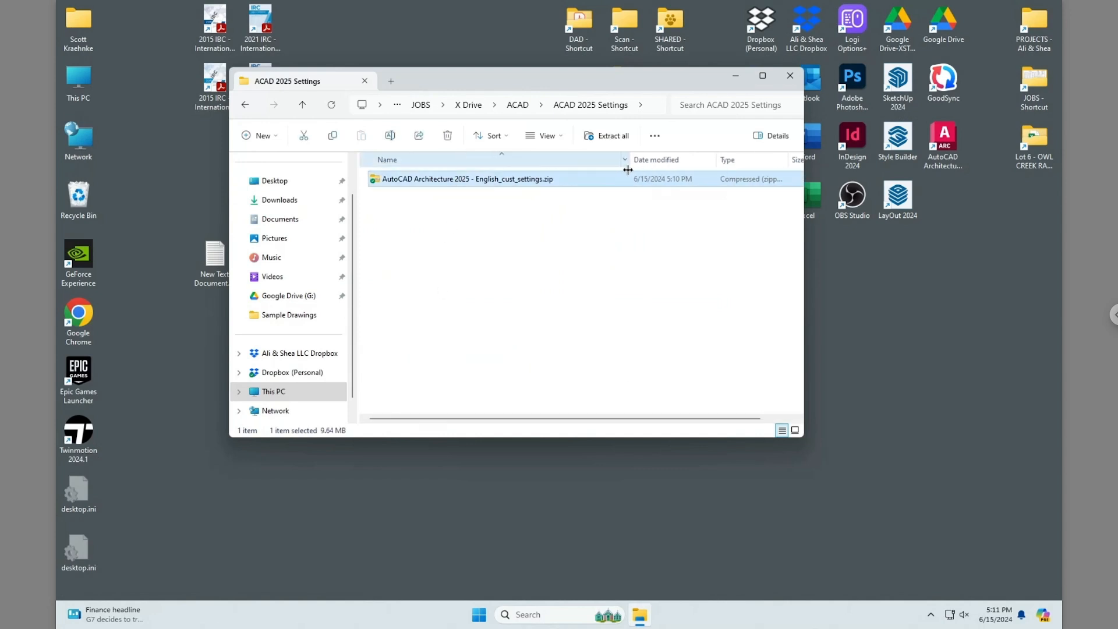
double_click(523, 182)
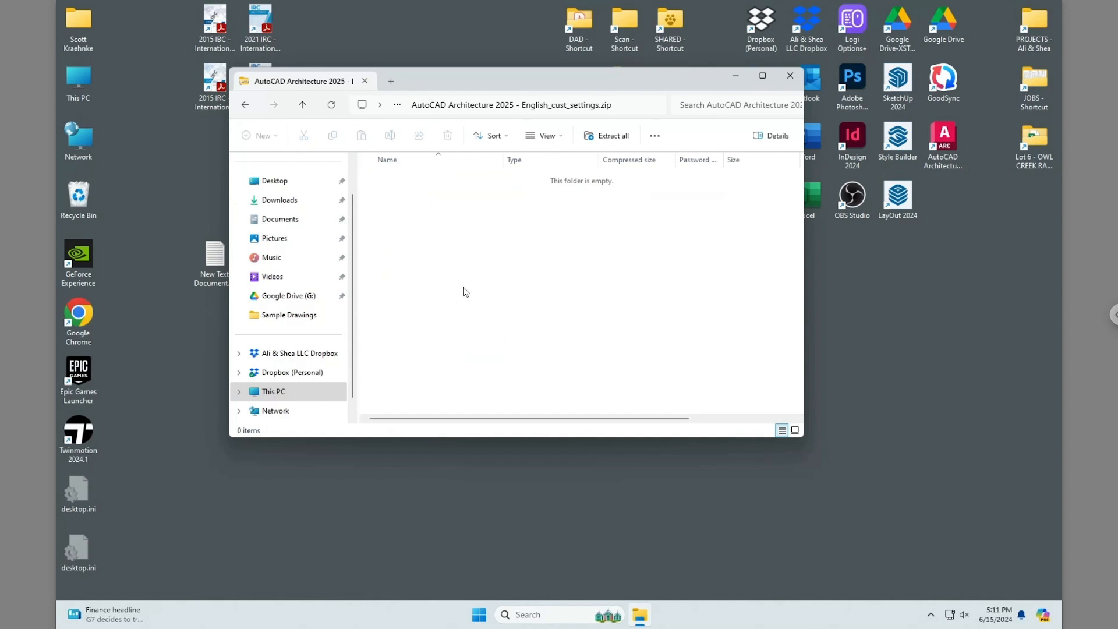
key(alt+Left)
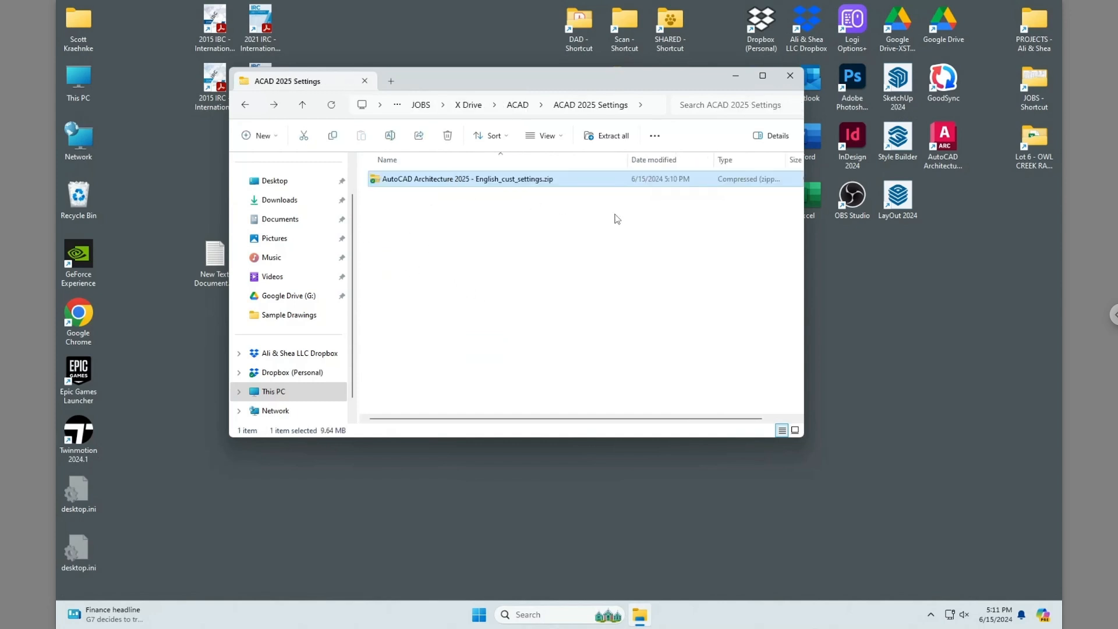
drag(735, 418, 816, 419)
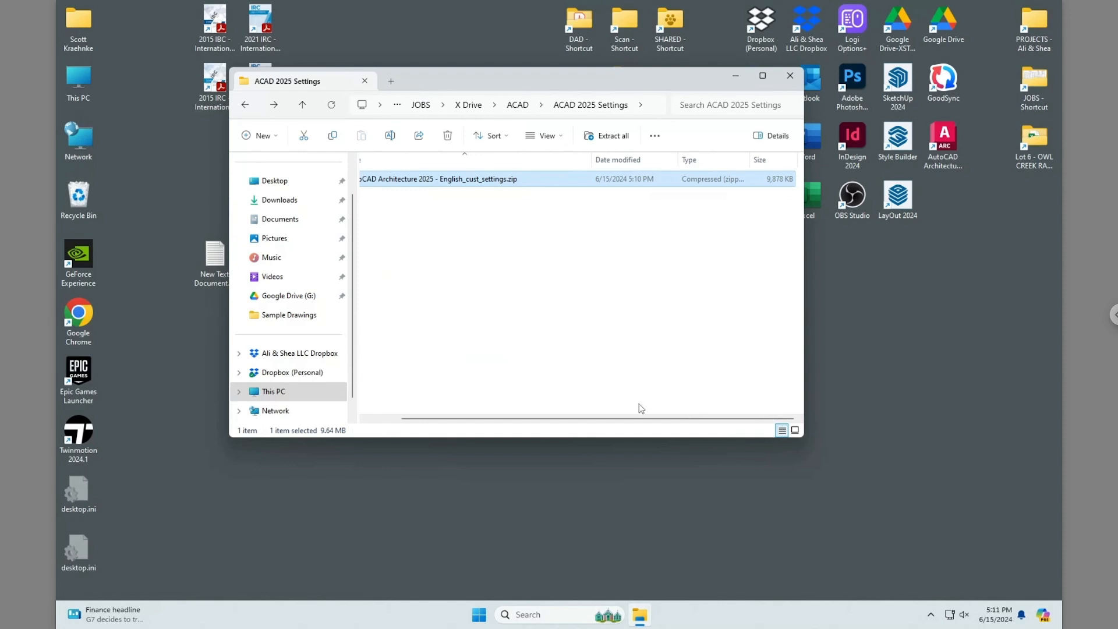
drag(615, 424, 533, 422)
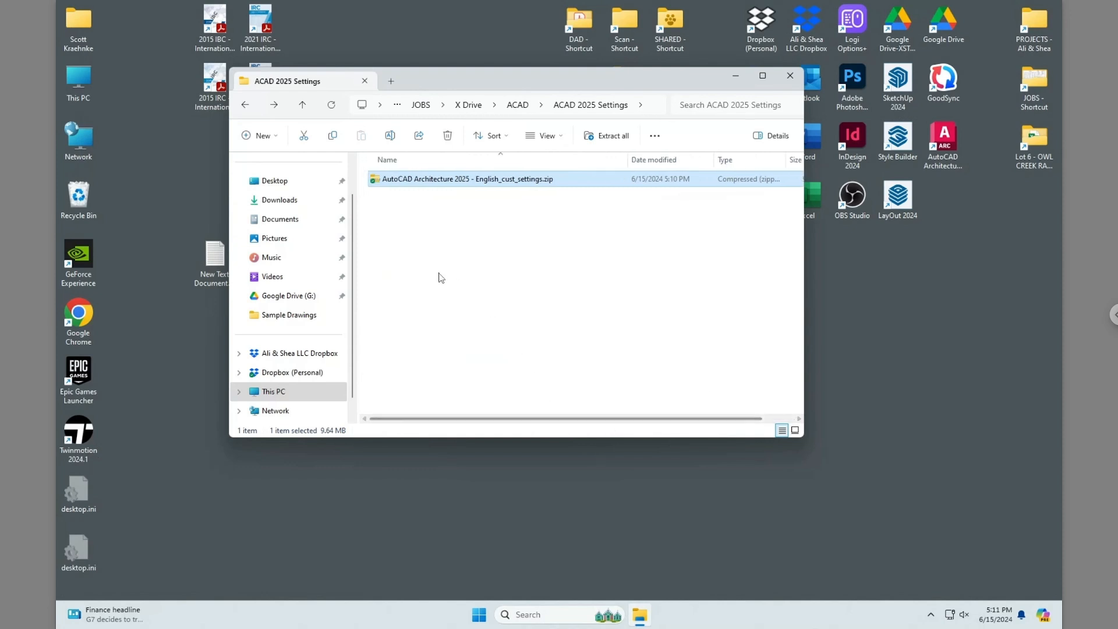